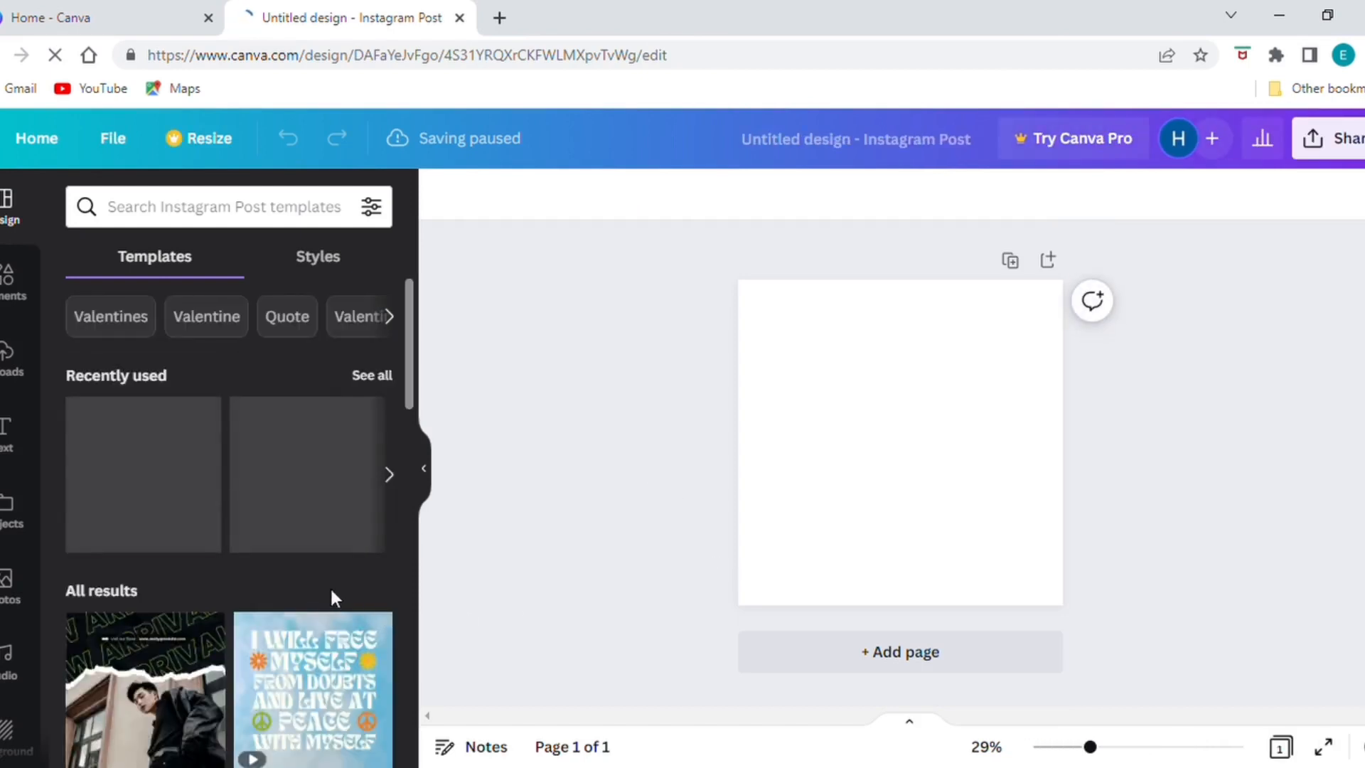
Rename the untitled Instagram post design as PINK VALENTINES DAY FLYER
scroll(192, 553, down, 1)
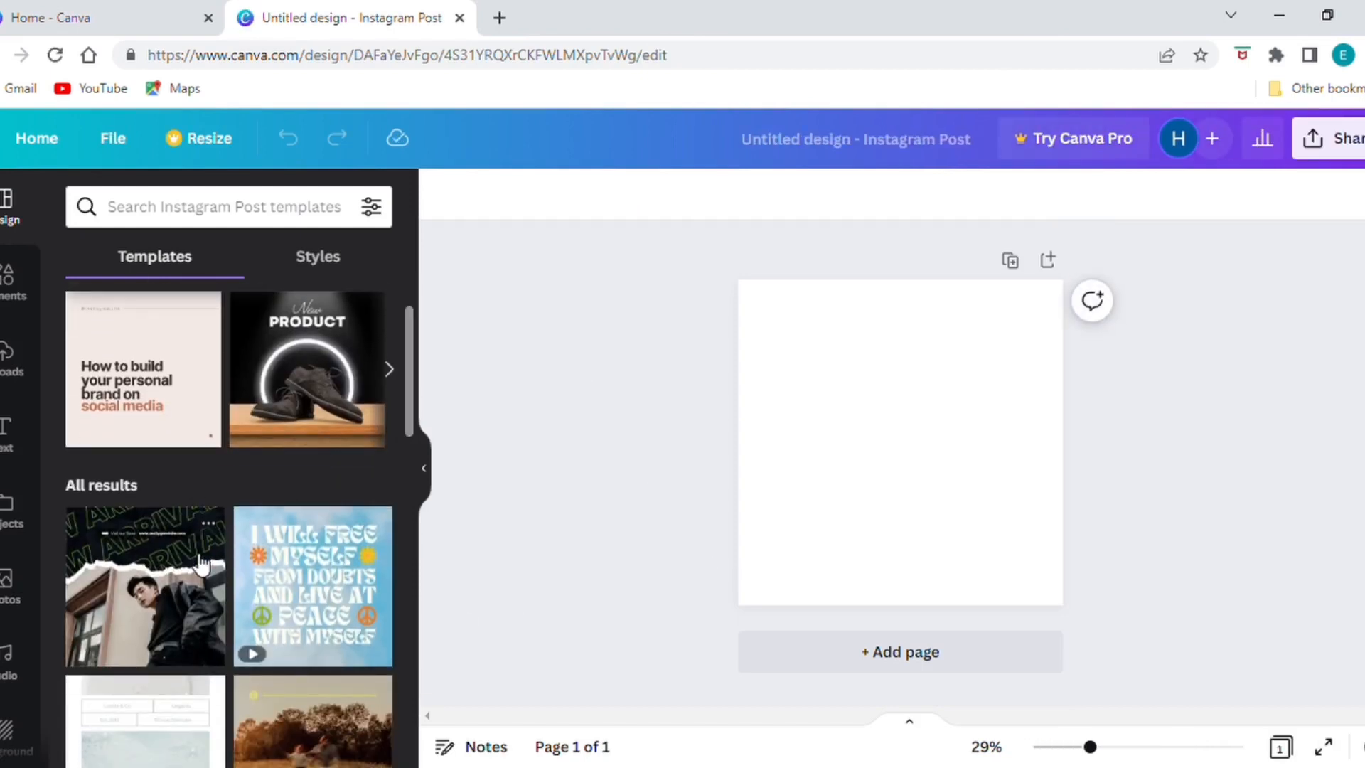
click(906, 142)
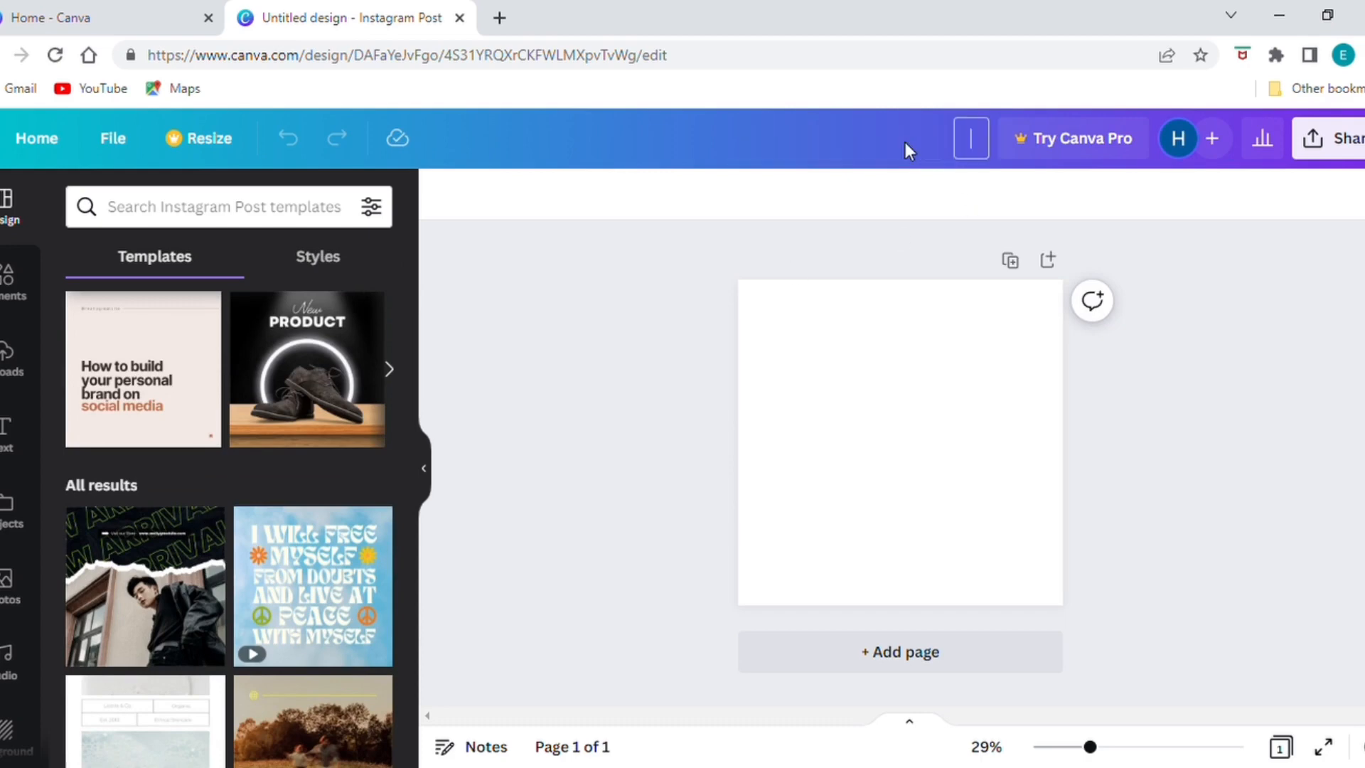
text(PINK VALENT)
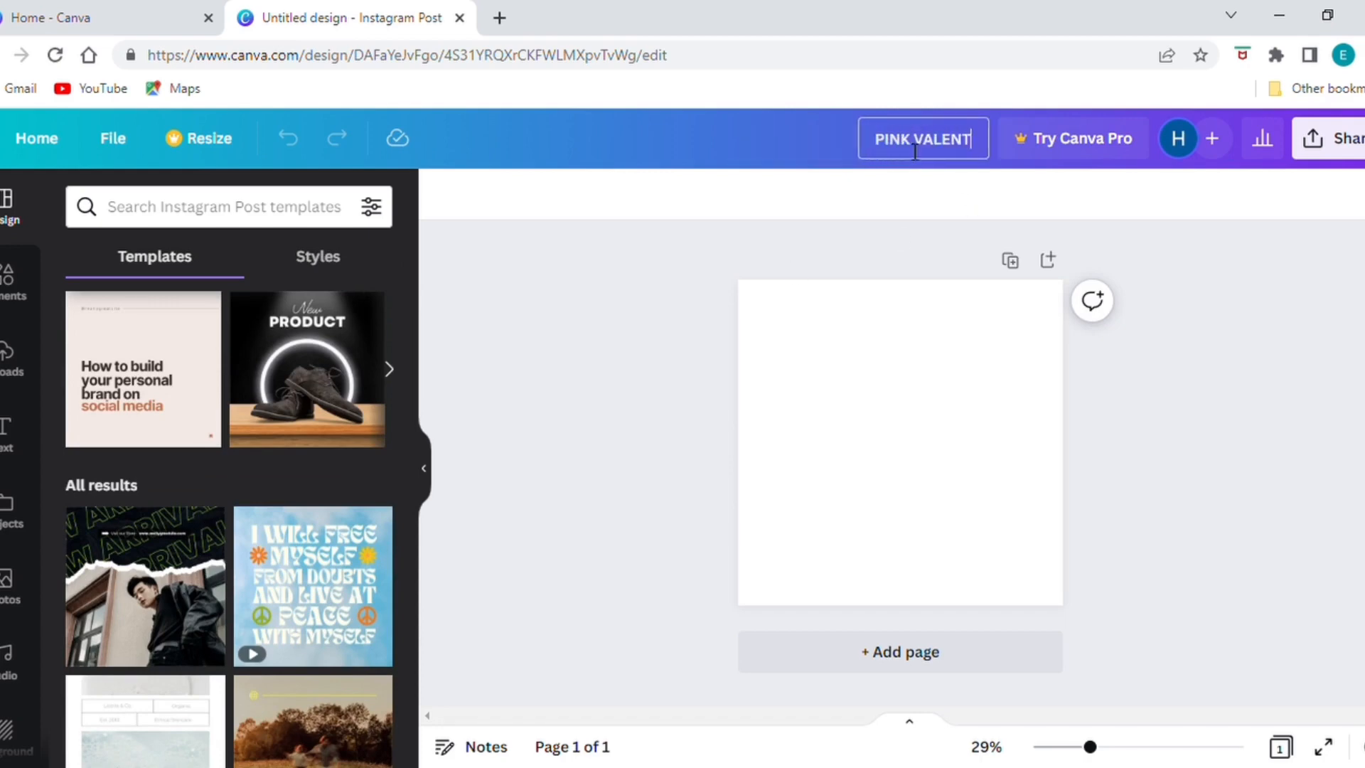
text(INES DAY FLYER)
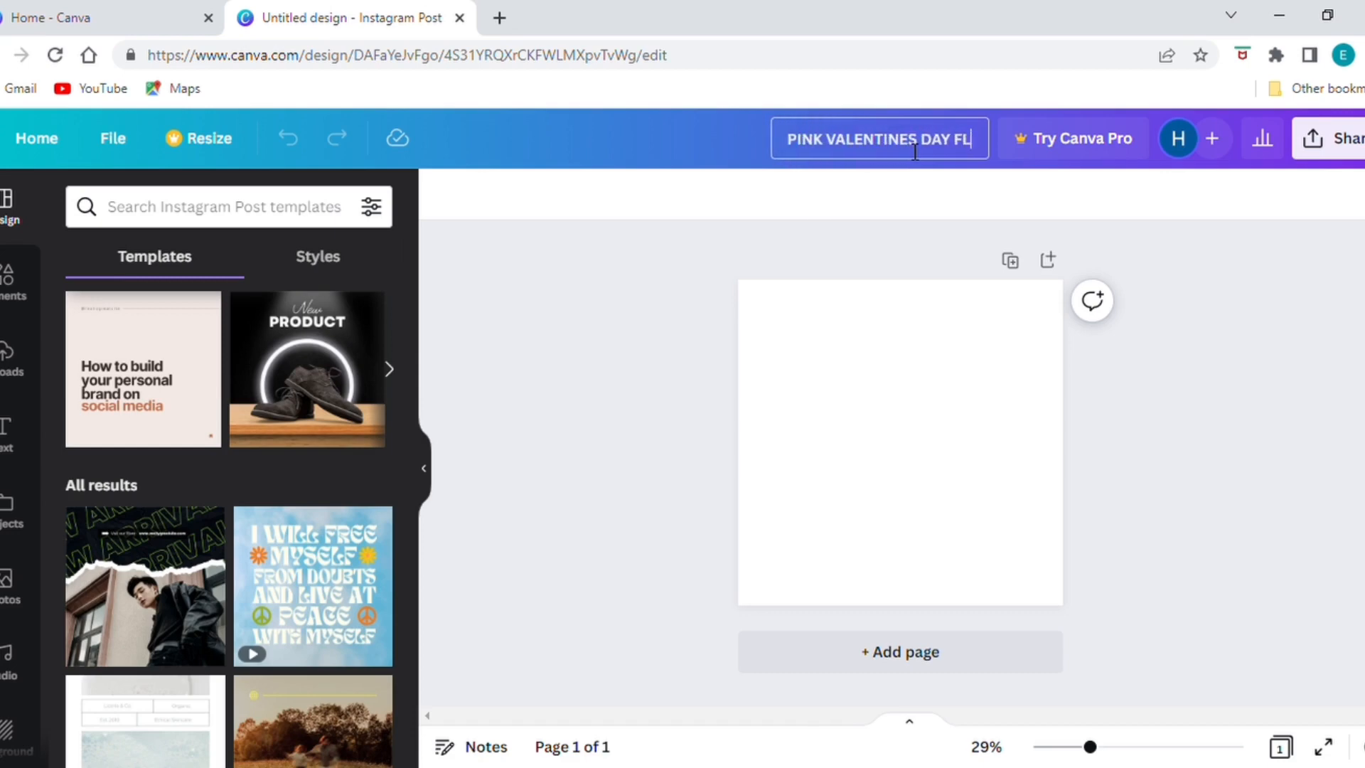
click(567, 348)
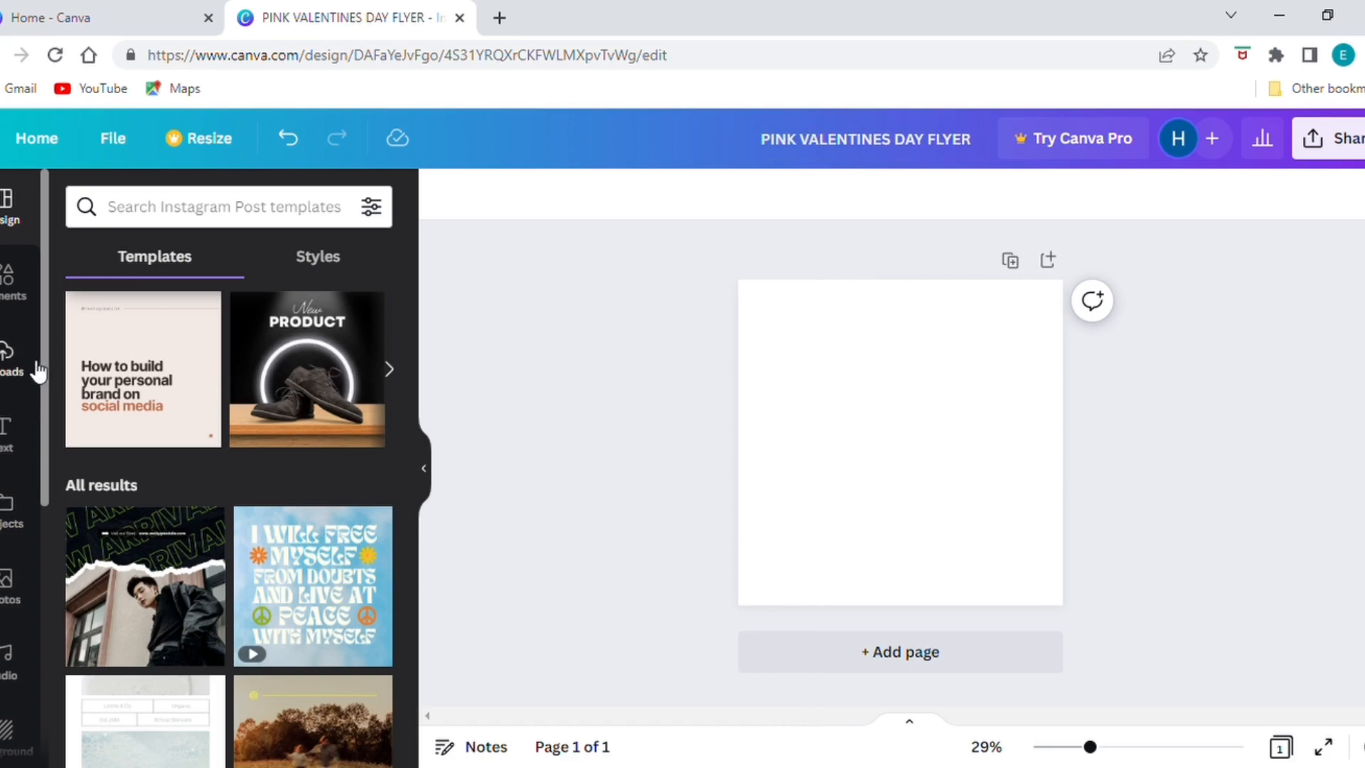
Look through the uploaded images for pink-themed model photos and cutouts suitable for the flyer
click(13, 358)
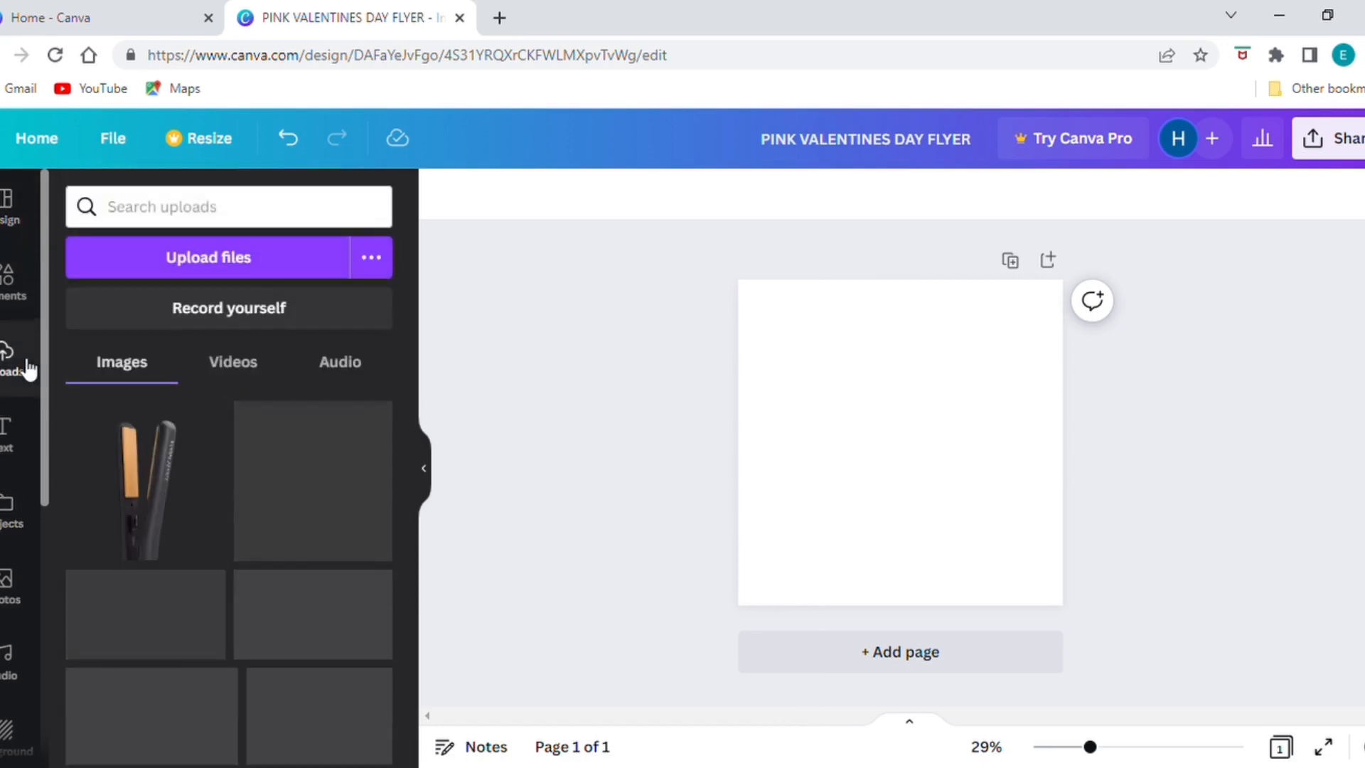
scroll(332, 597, down, 5)
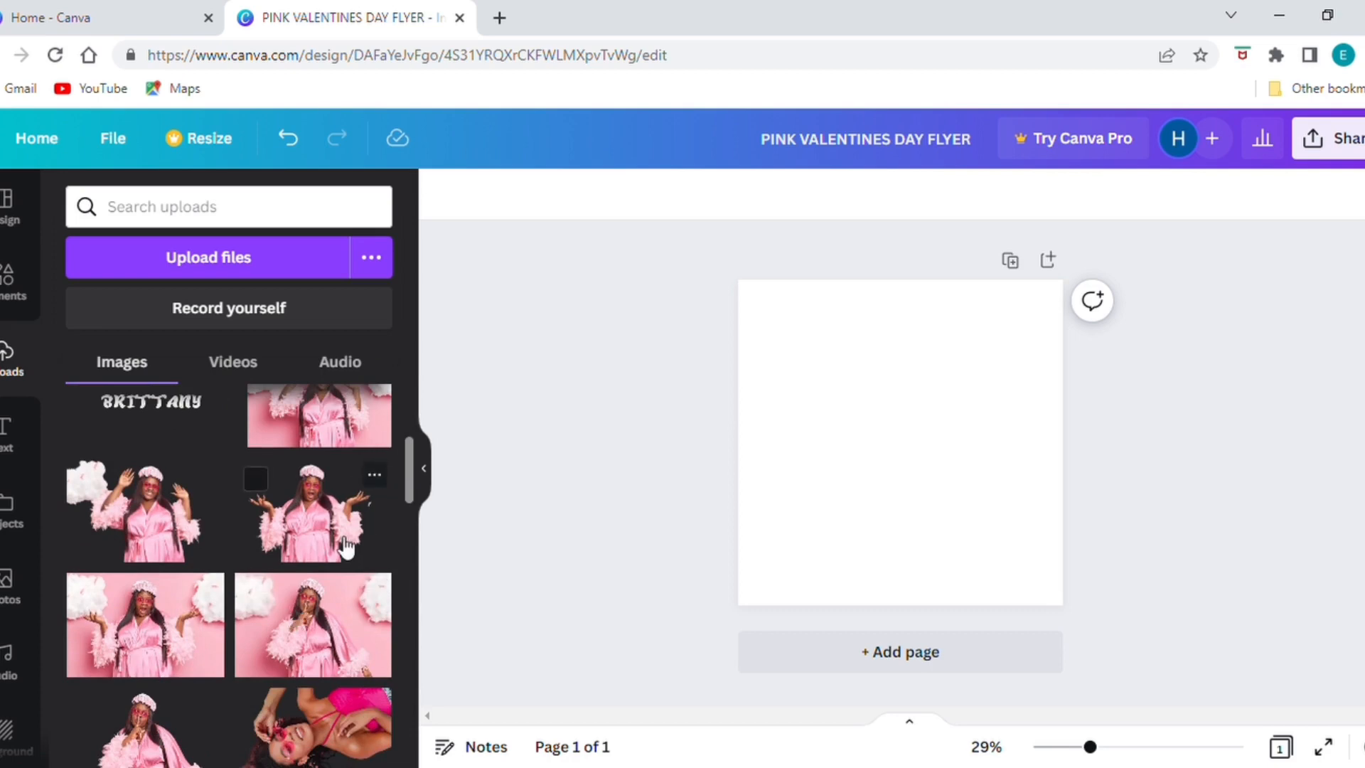
scroll(346, 547, up, 2)
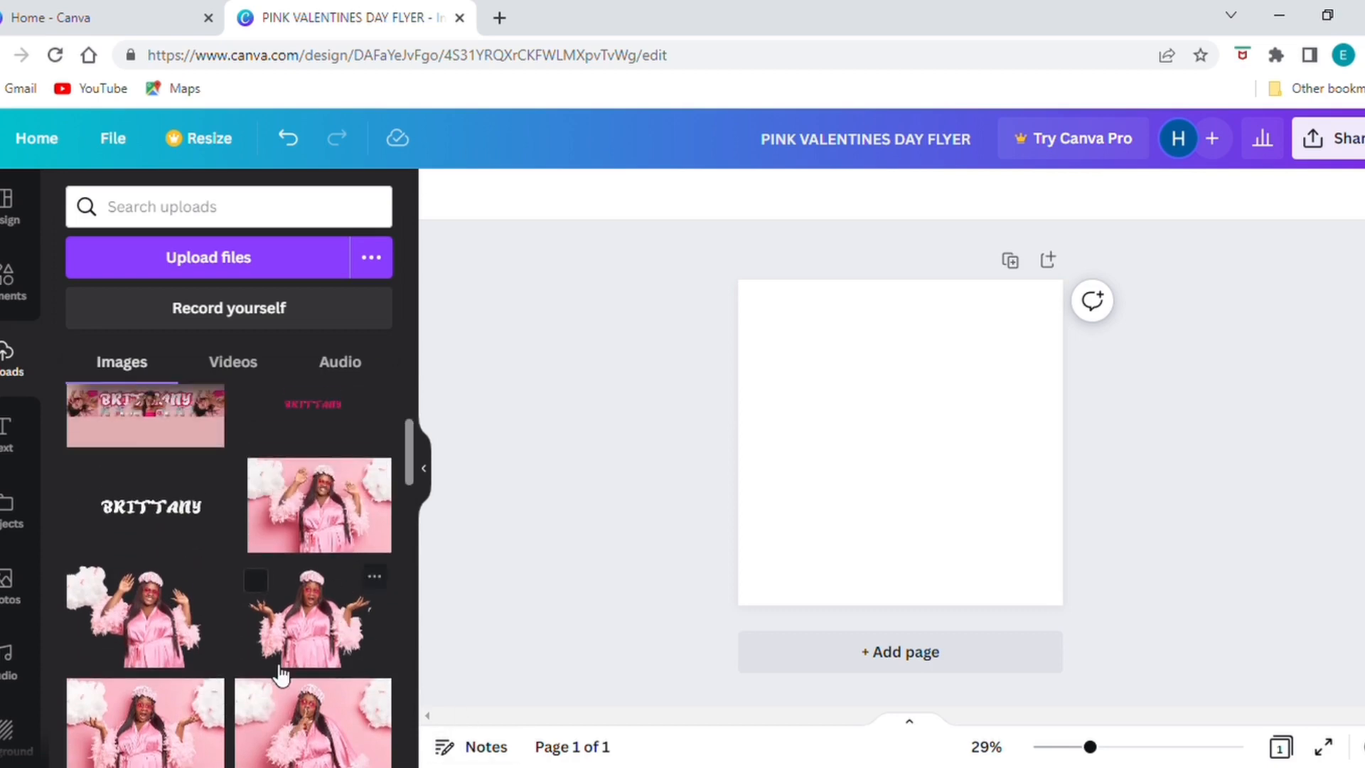
scroll(280, 664, down, 2)
scroll(372, 682, down, 2)
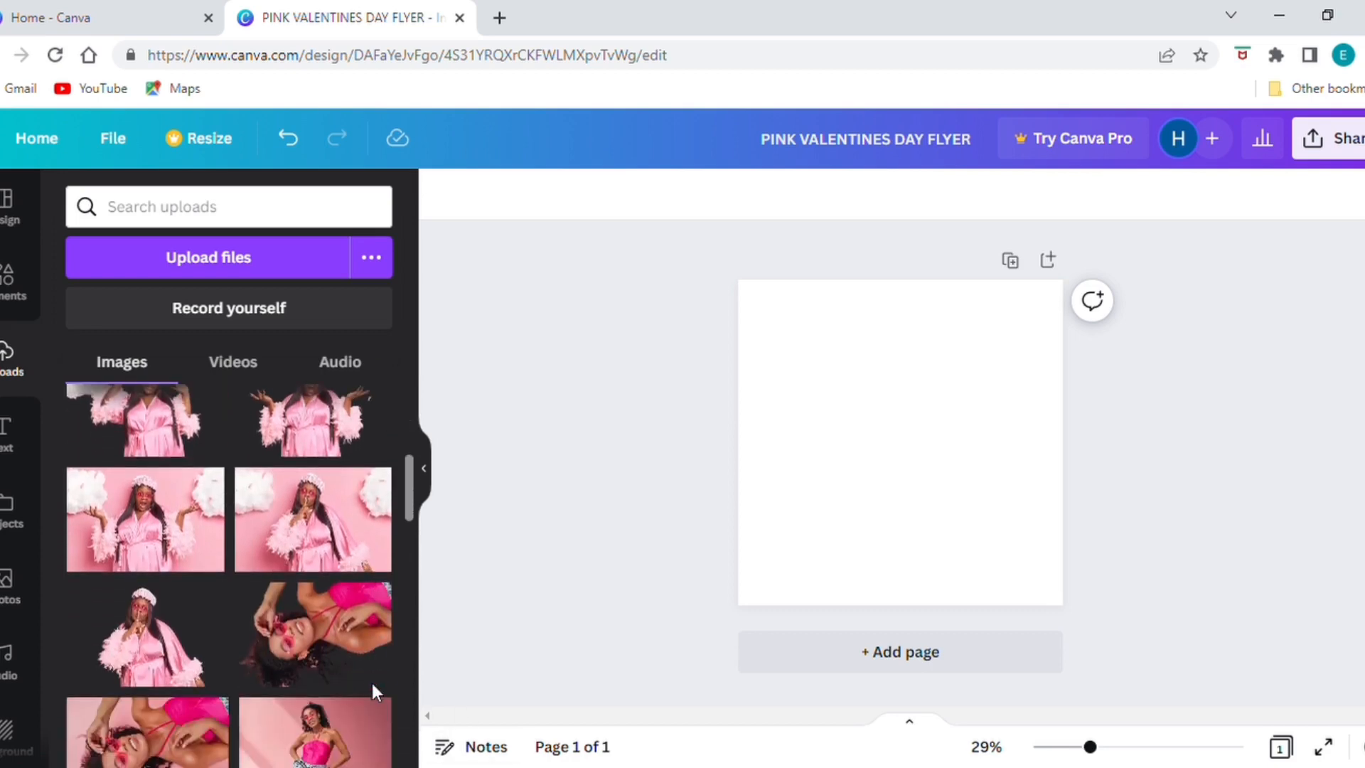
scroll(377, 707, down, 4)
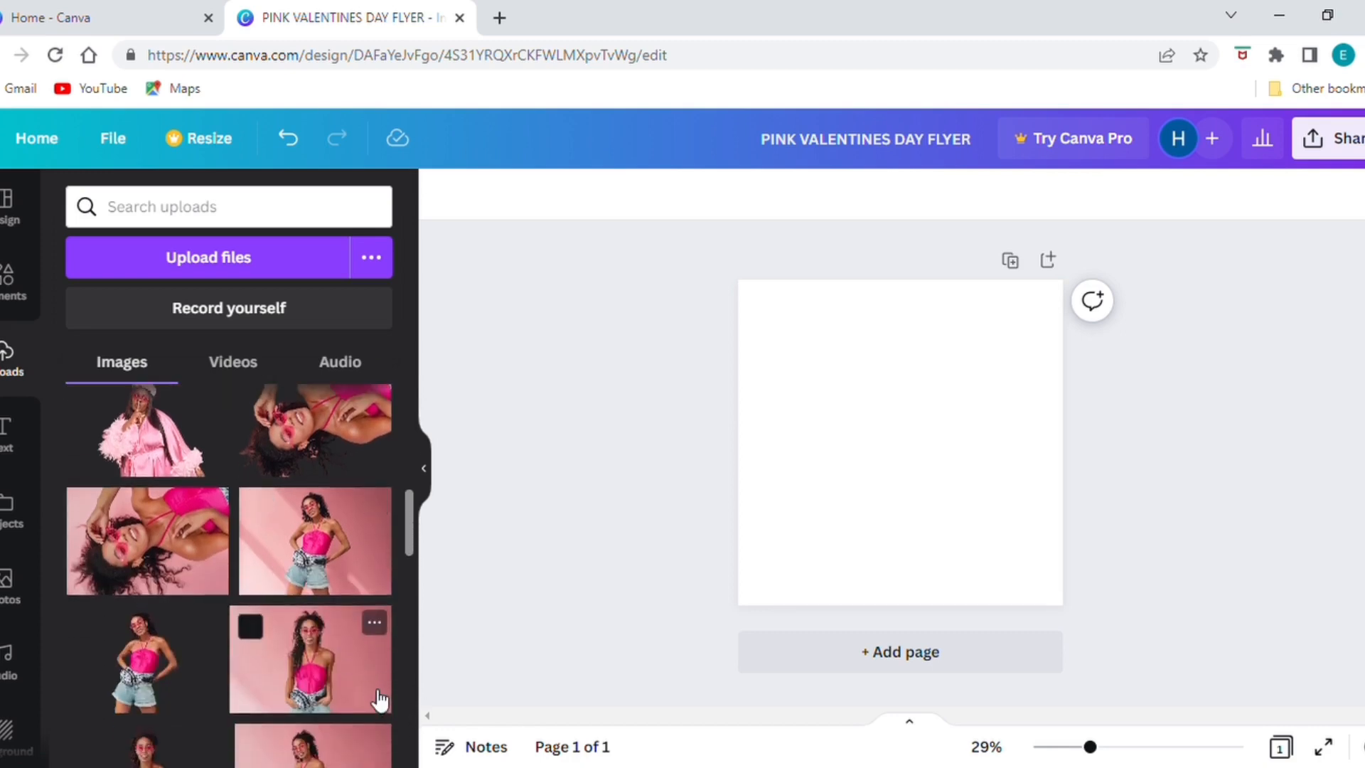
scroll(380, 701, up, 4)
scroll(381, 700, up, 6)
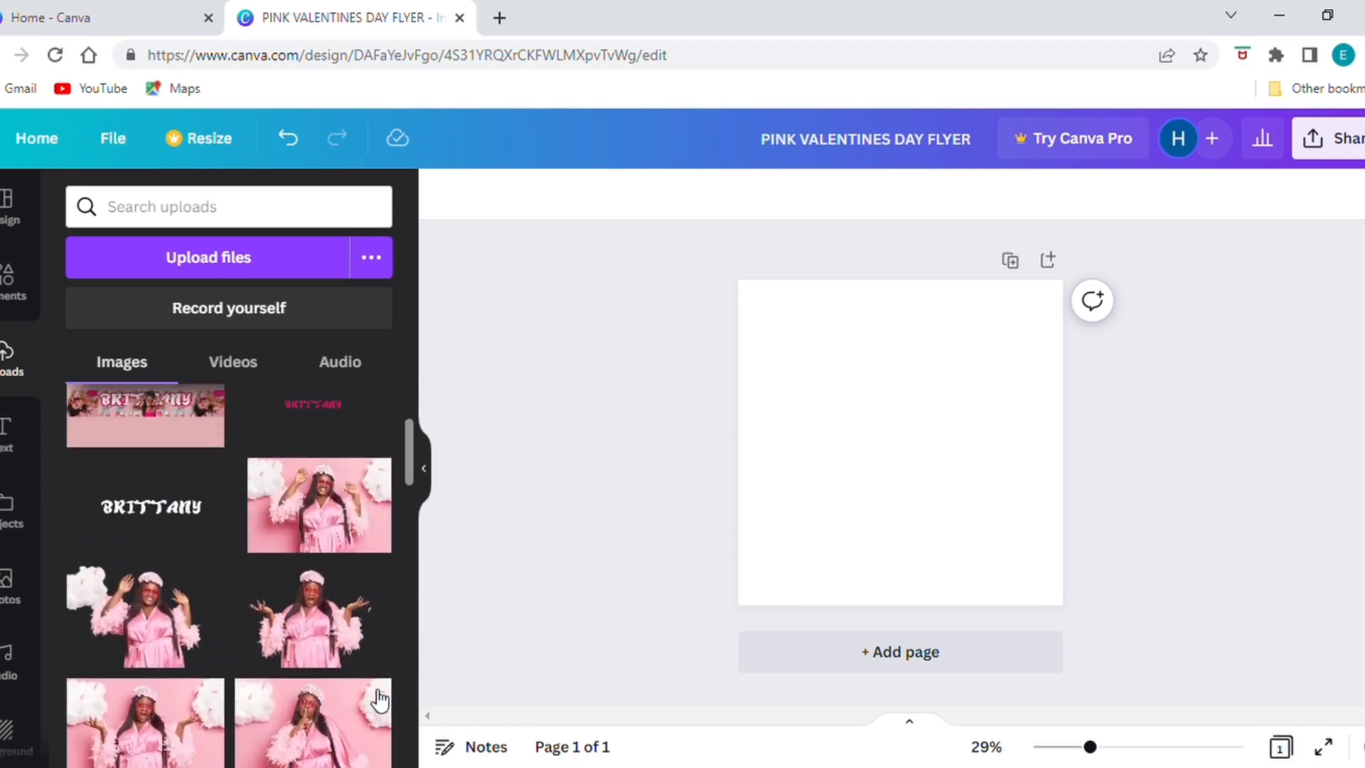
scroll(381, 700, down, 3)
scroll(380, 701, down, 3)
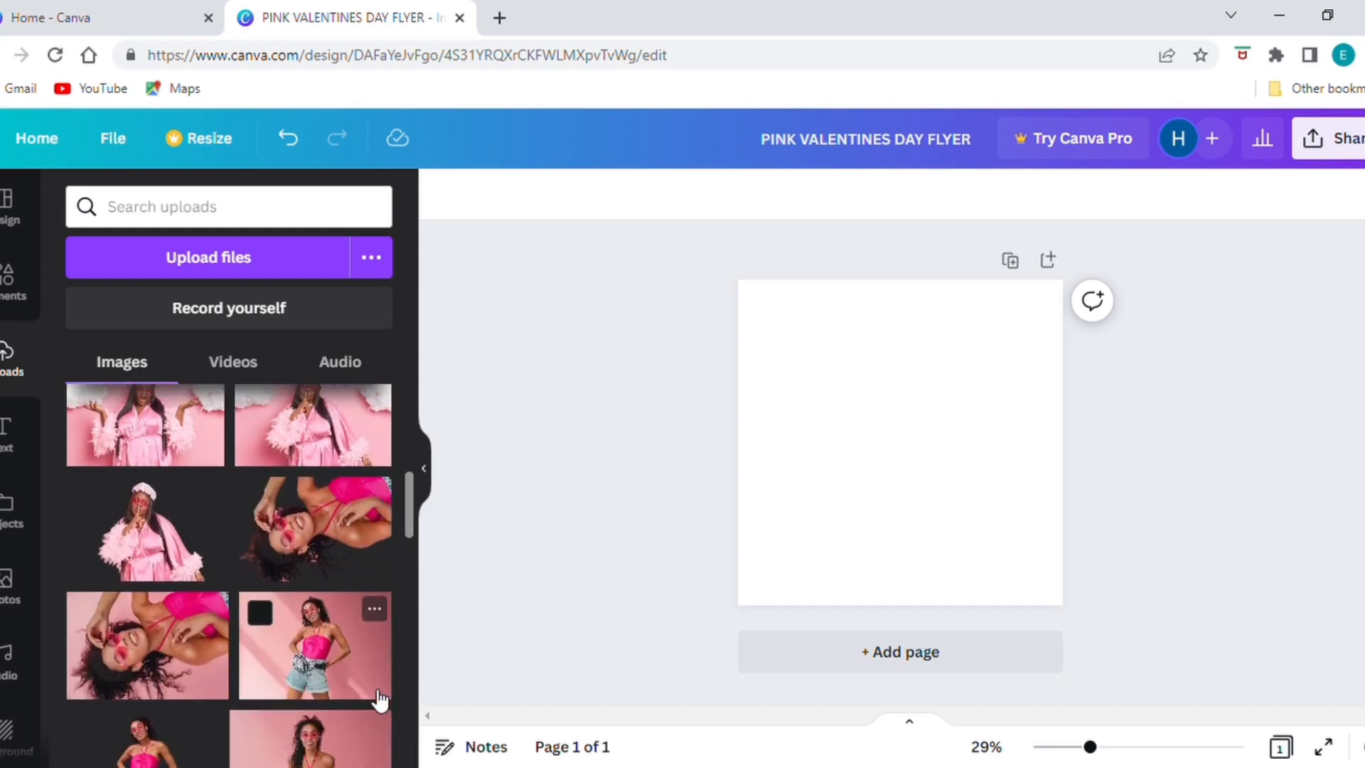
scroll(381, 700, down, 2)
scroll(380, 700, up, 5)
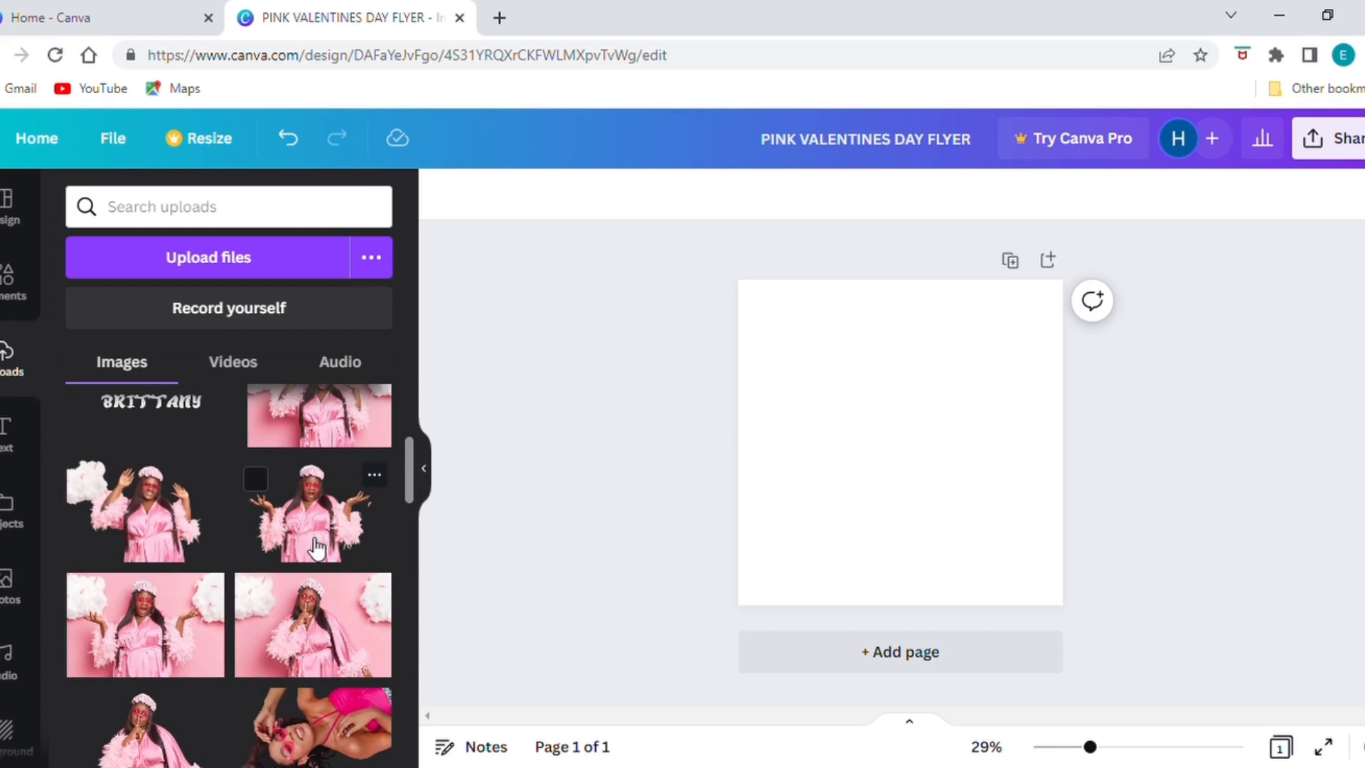
scroll(316, 547, up, 2)
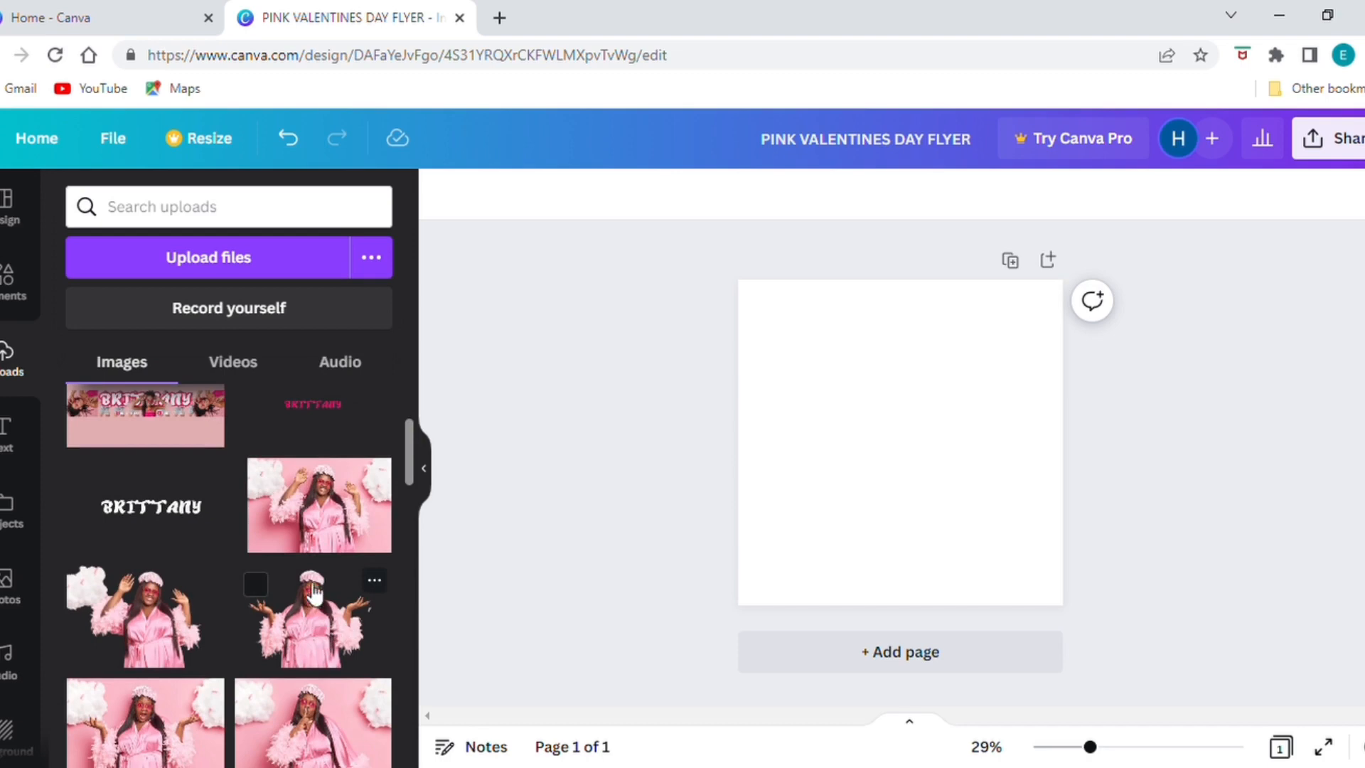
Search the elements library for PINK and limit the results to photos
click(38, 301)
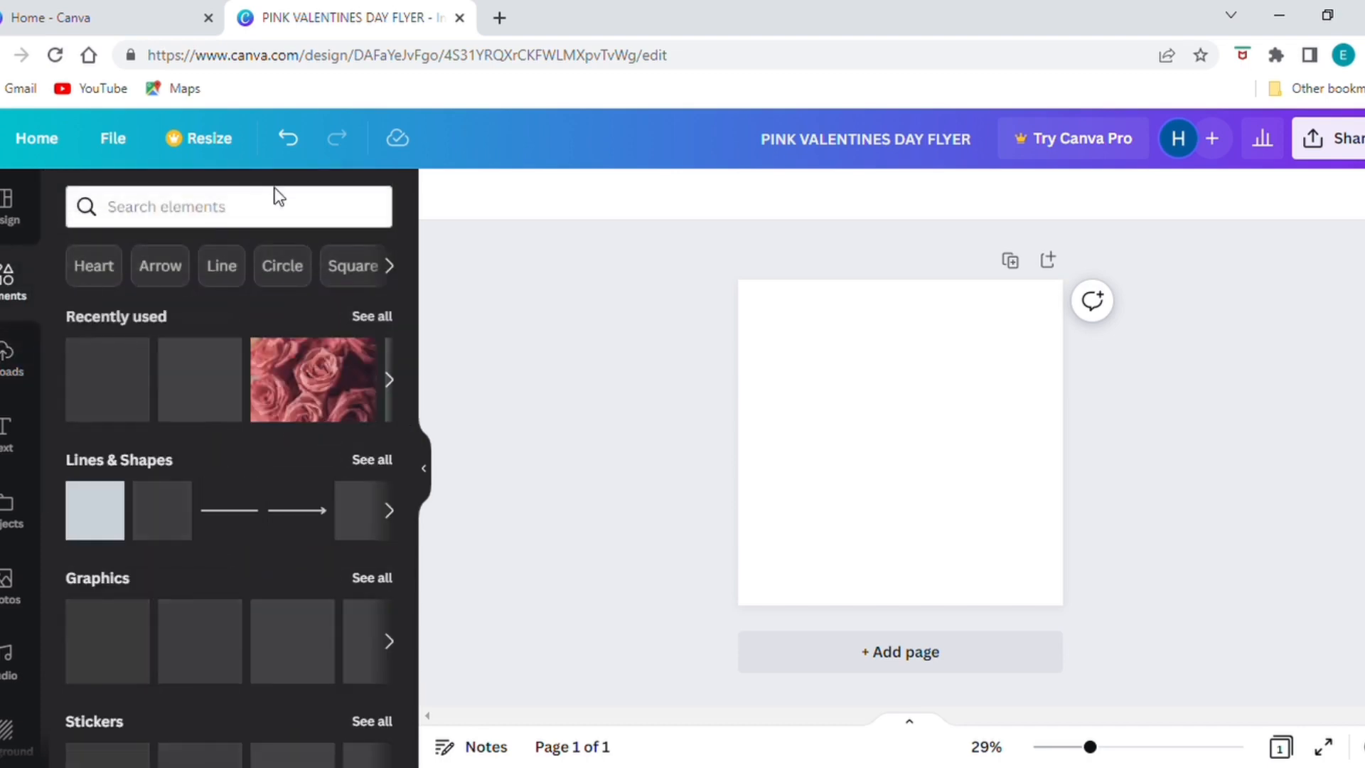
click(288, 225)
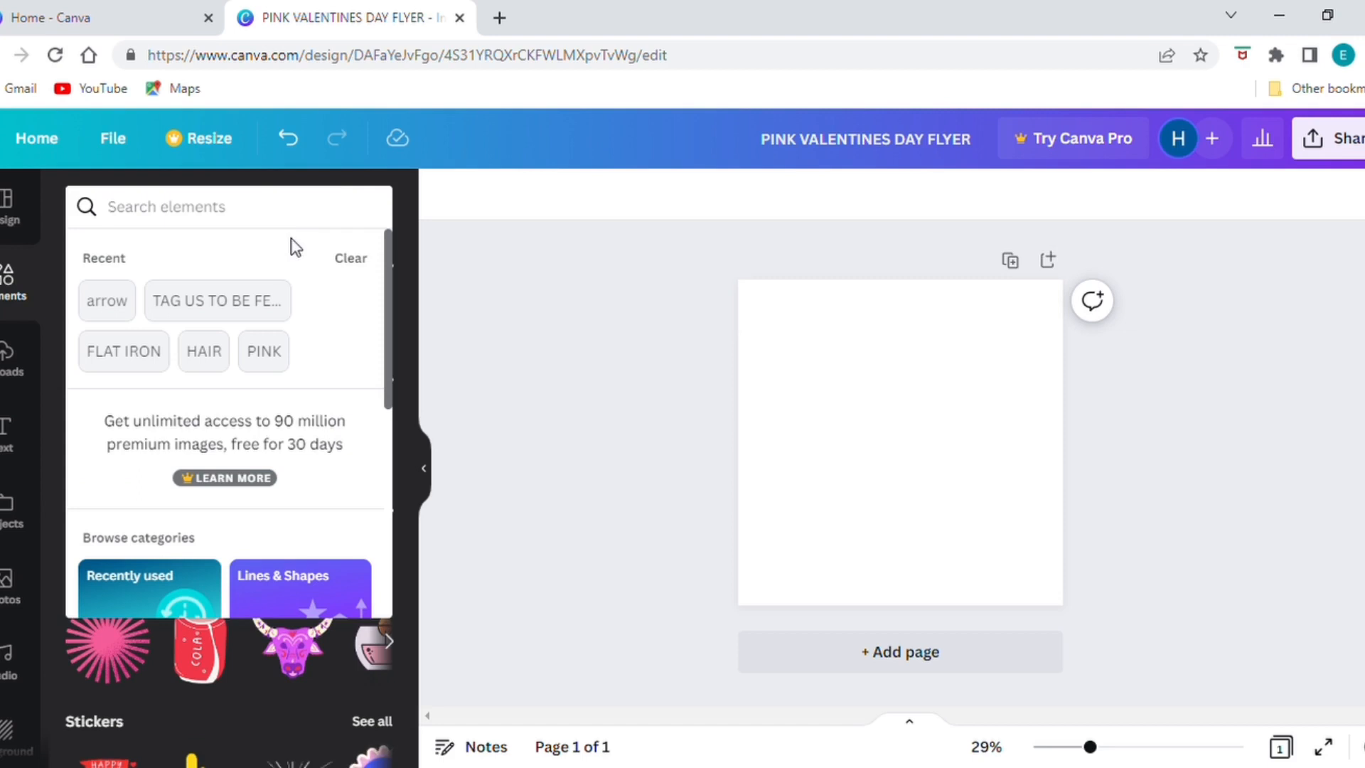
text(PINK)
key(Return)
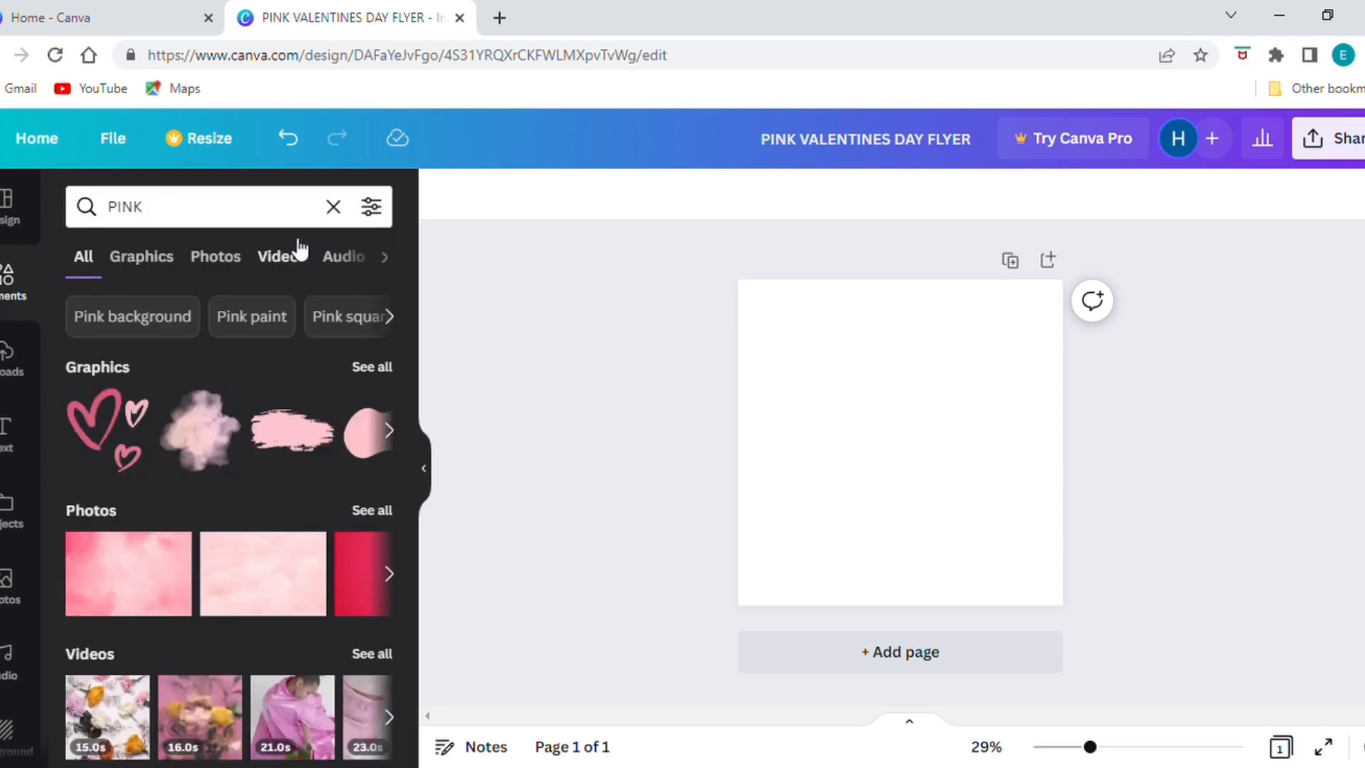
click(231, 259)
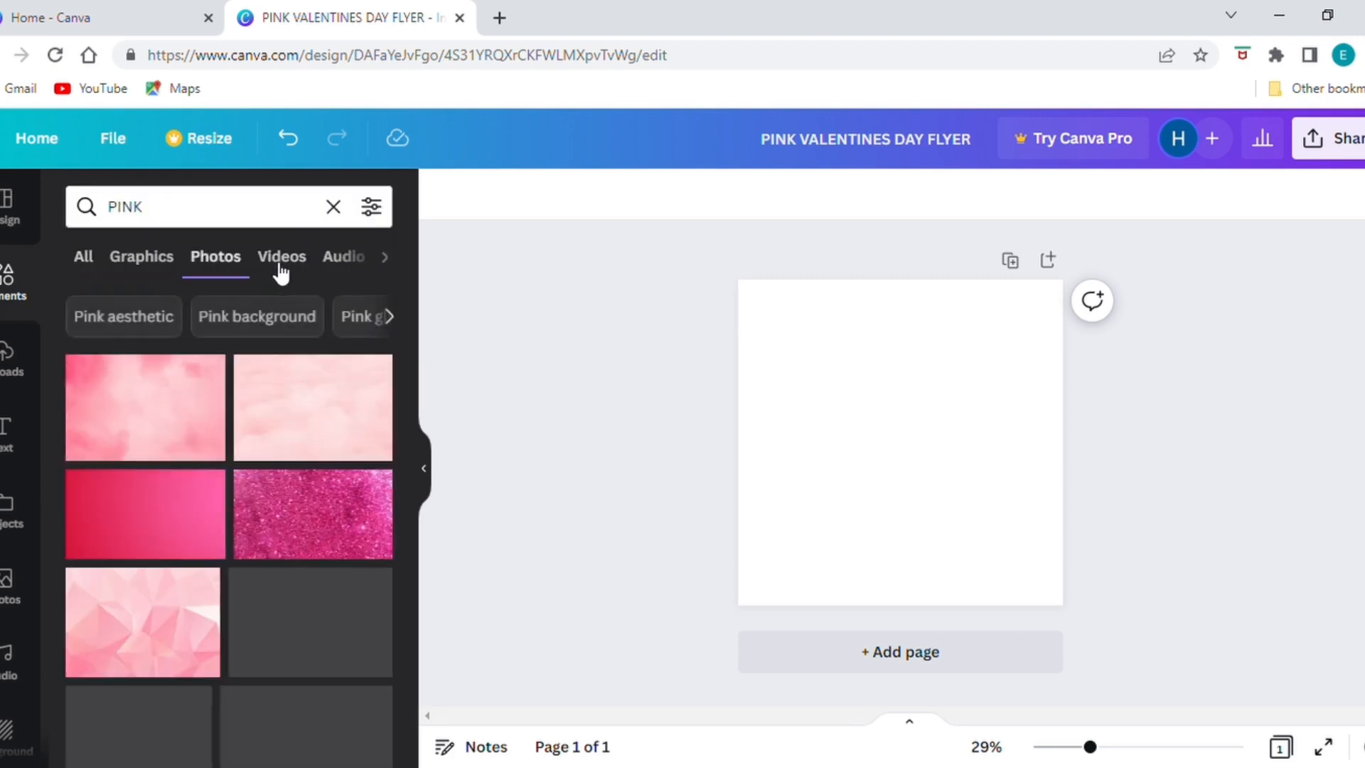
Add the dusty pink roses photo to the page and set it as the background
scroll(348, 491, down, 3)
scroll(359, 521, down, 8)
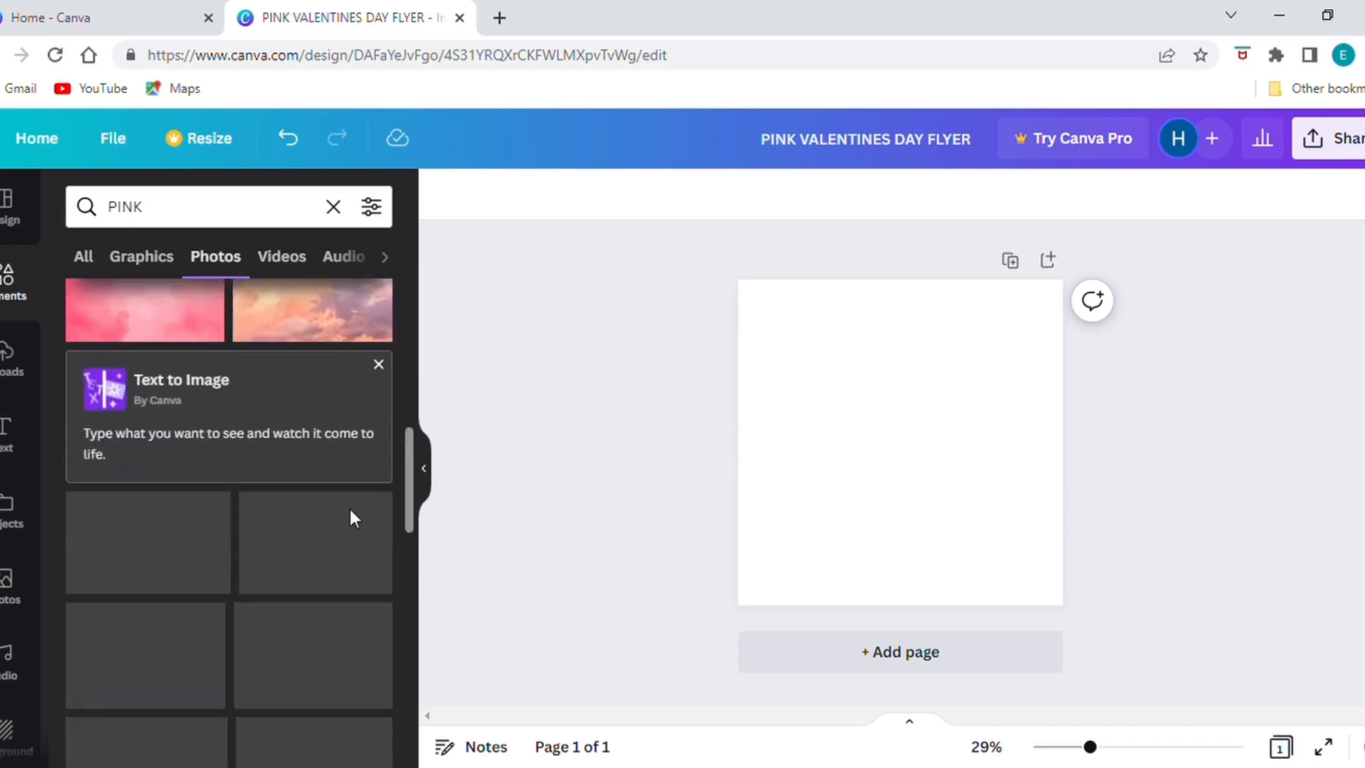
scroll(352, 398, down, 2)
scroll(345, 391, up, 2)
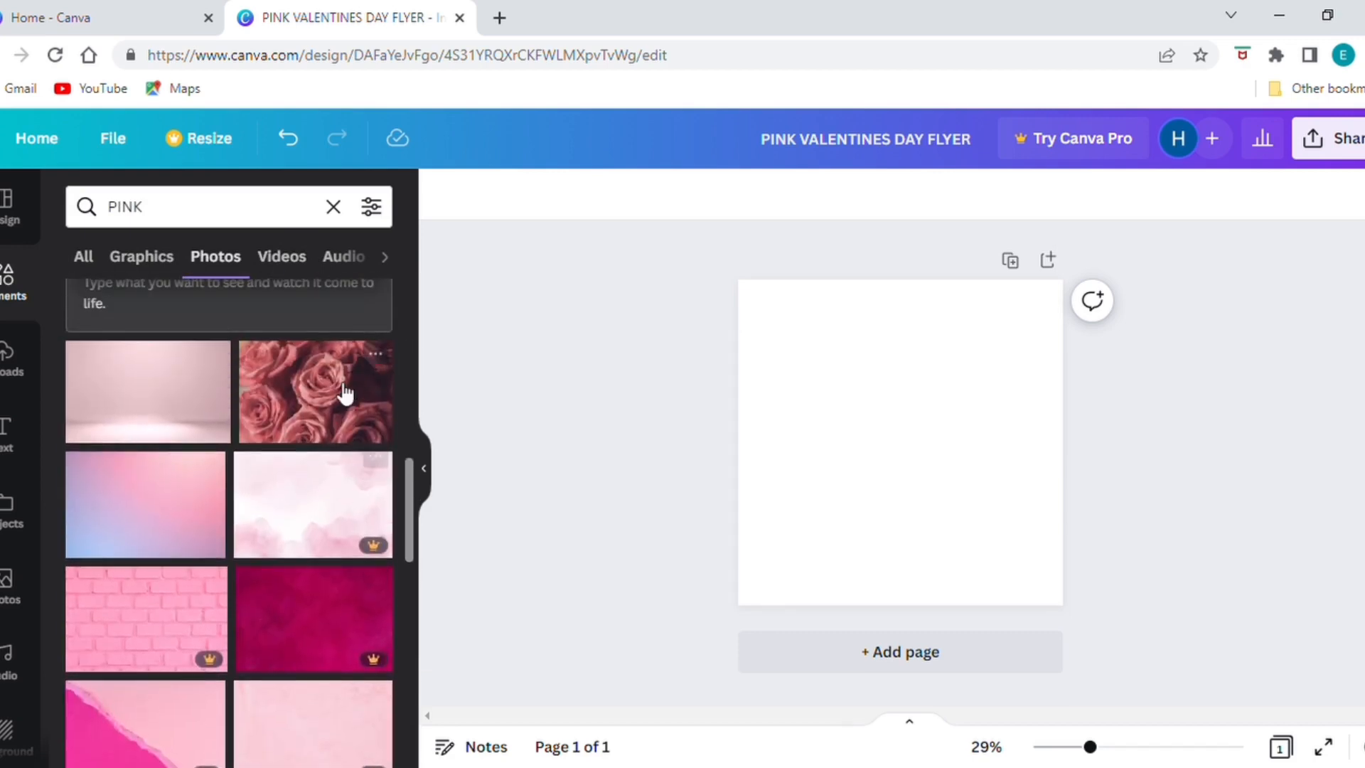
click(326, 426)
right_click(839, 470)
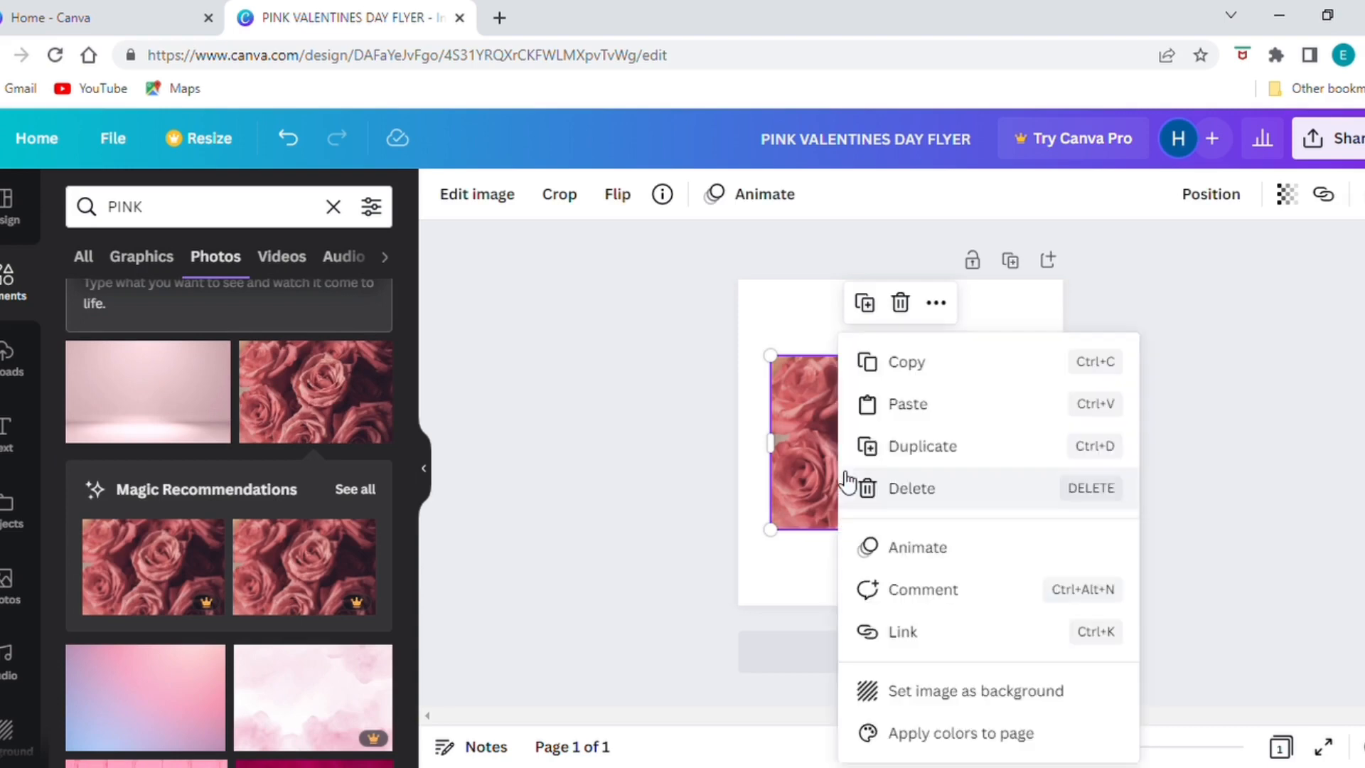
click(922, 693)
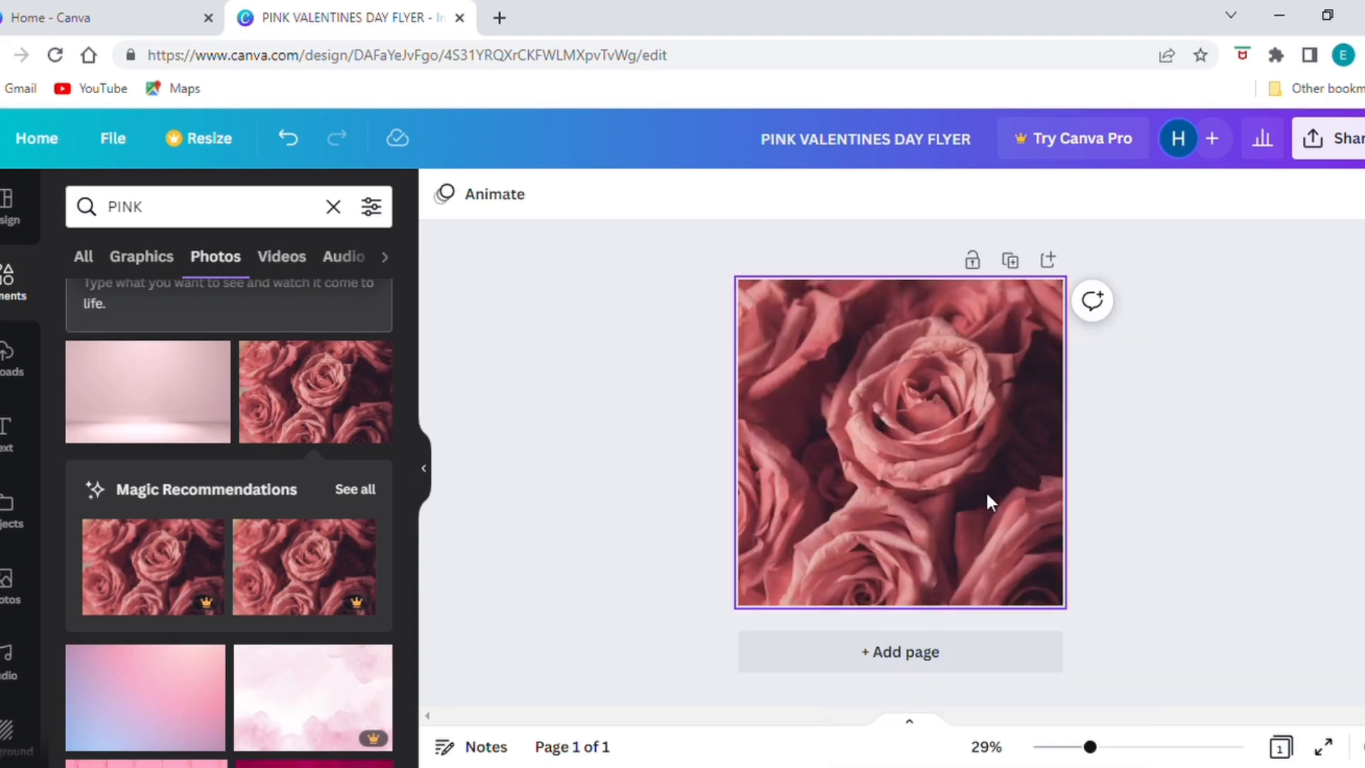
Set the transparency of the roses background to 59
click(1285, 202)
drag(1284, 283, 1215, 318)
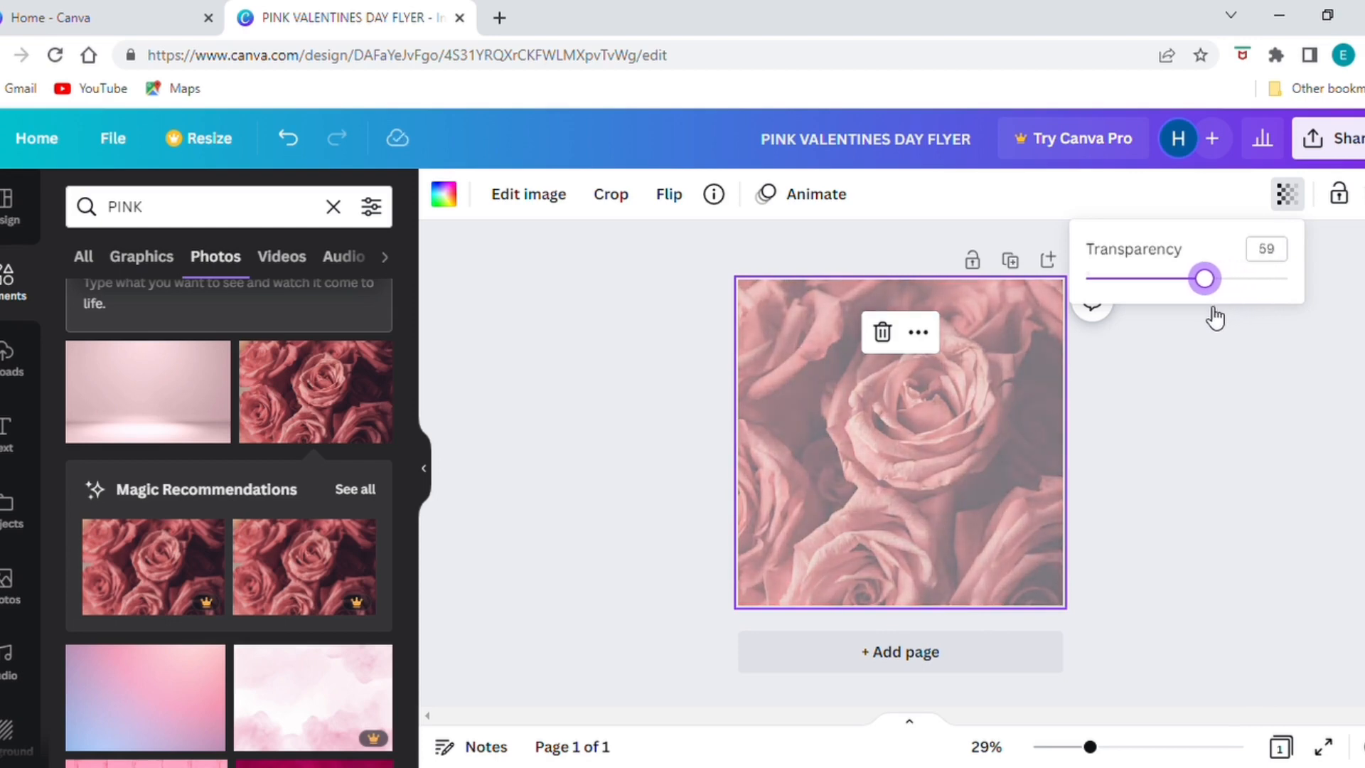
click(1195, 347)
click(978, 469)
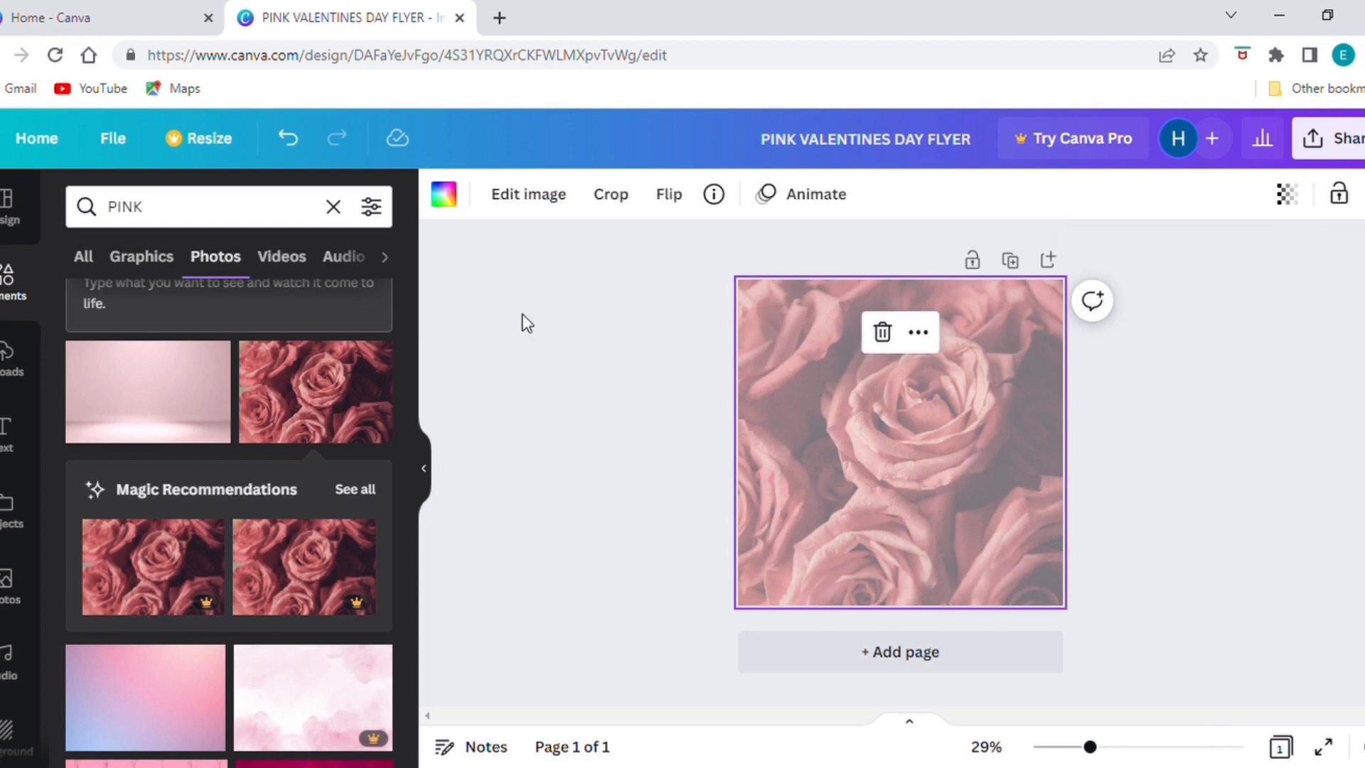
click(444, 200)
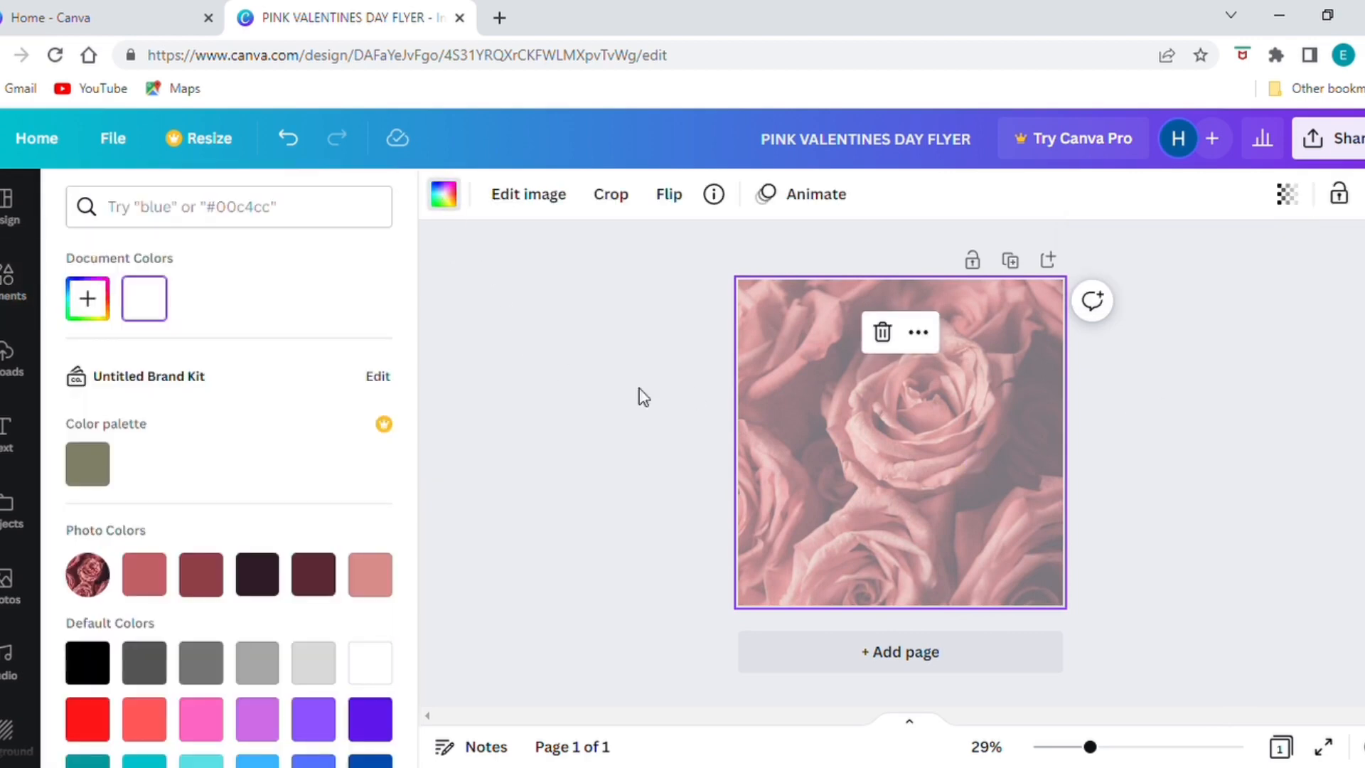
click(679, 437)
click(675, 437)
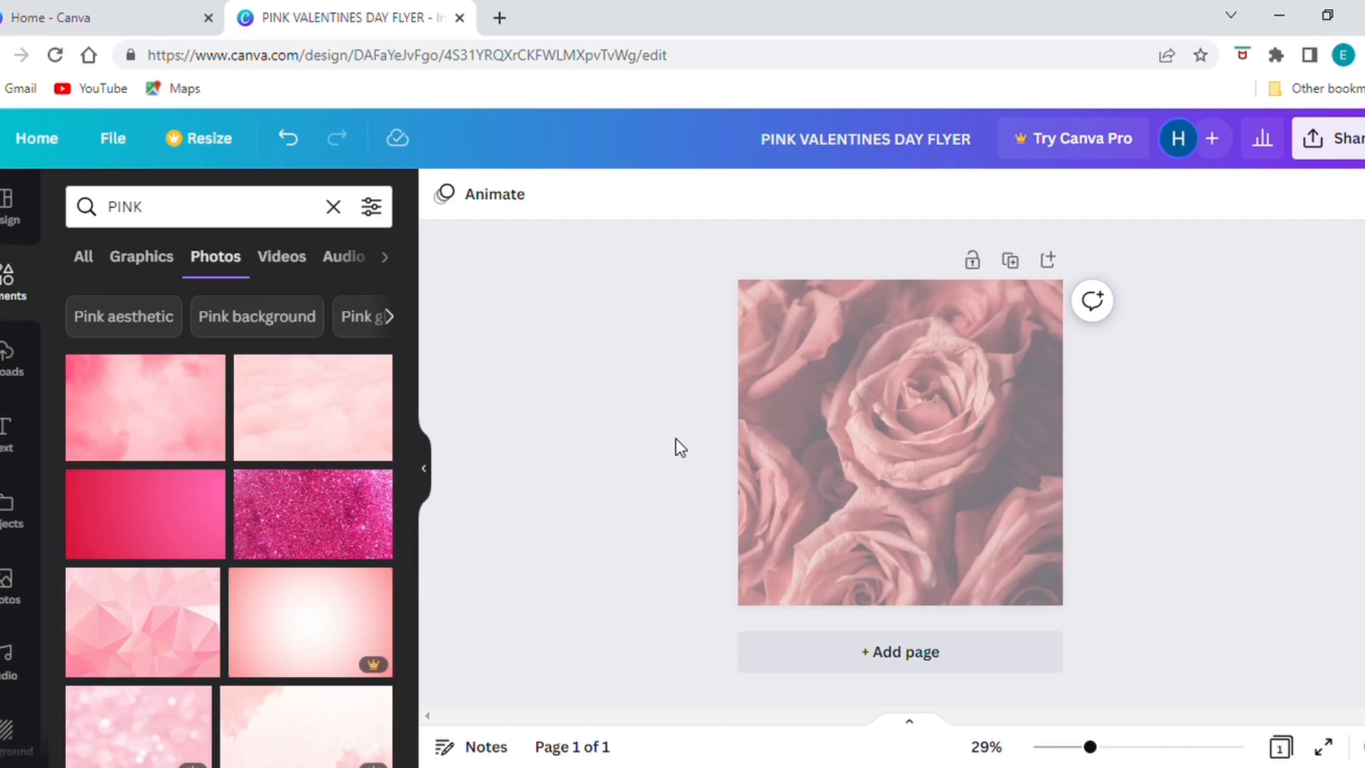
Add the uploaded cutout of the woman in a pink robe with a finger to her lips to the page
click(3, 356)
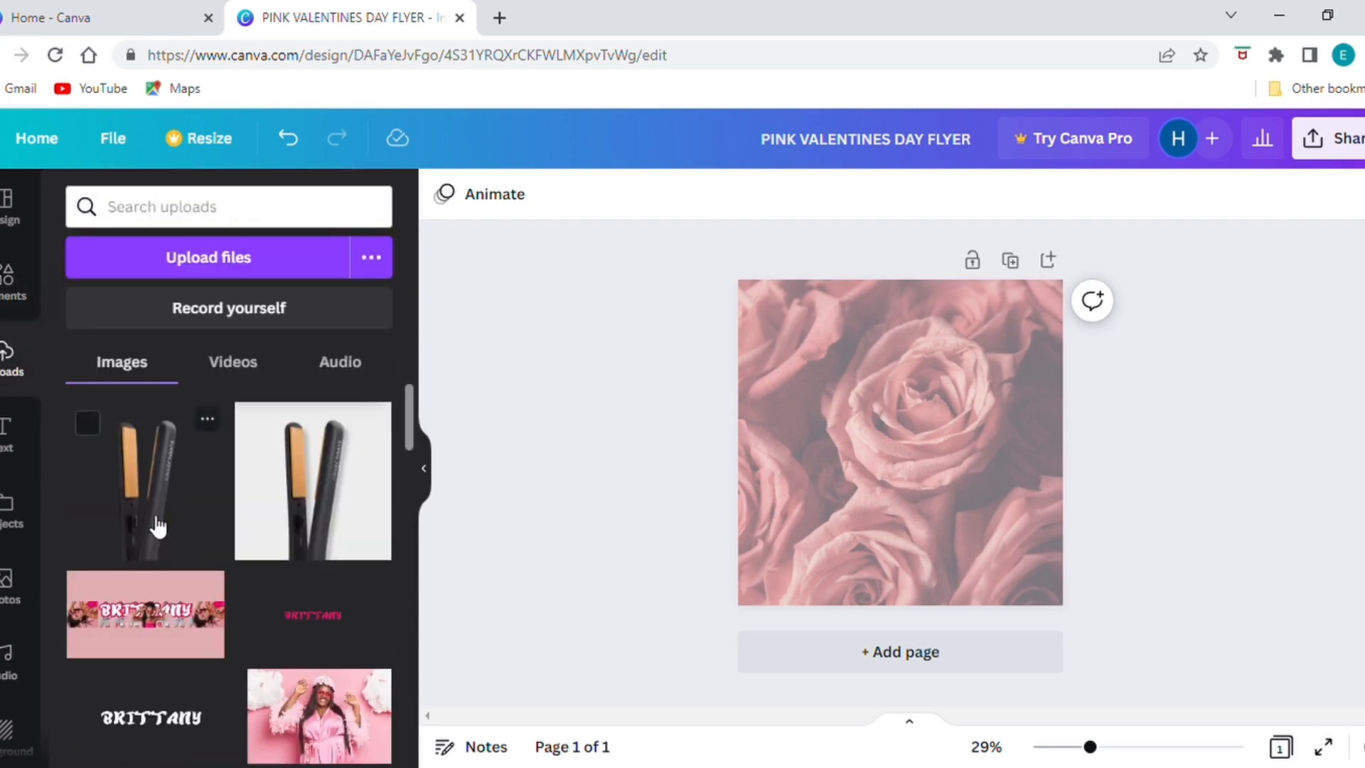
scroll(161, 526, down, 6)
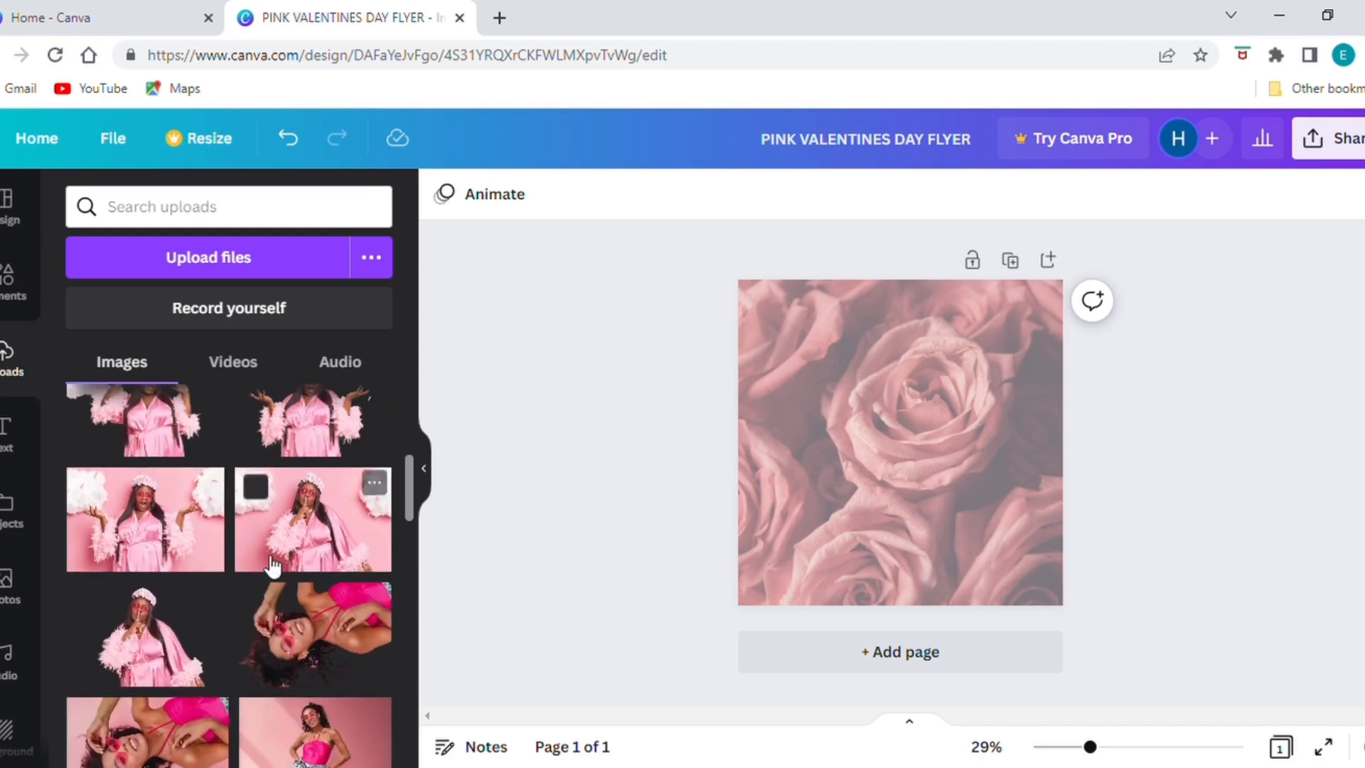
scroll(277, 562, up, 2)
scroll(306, 569, down, 3)
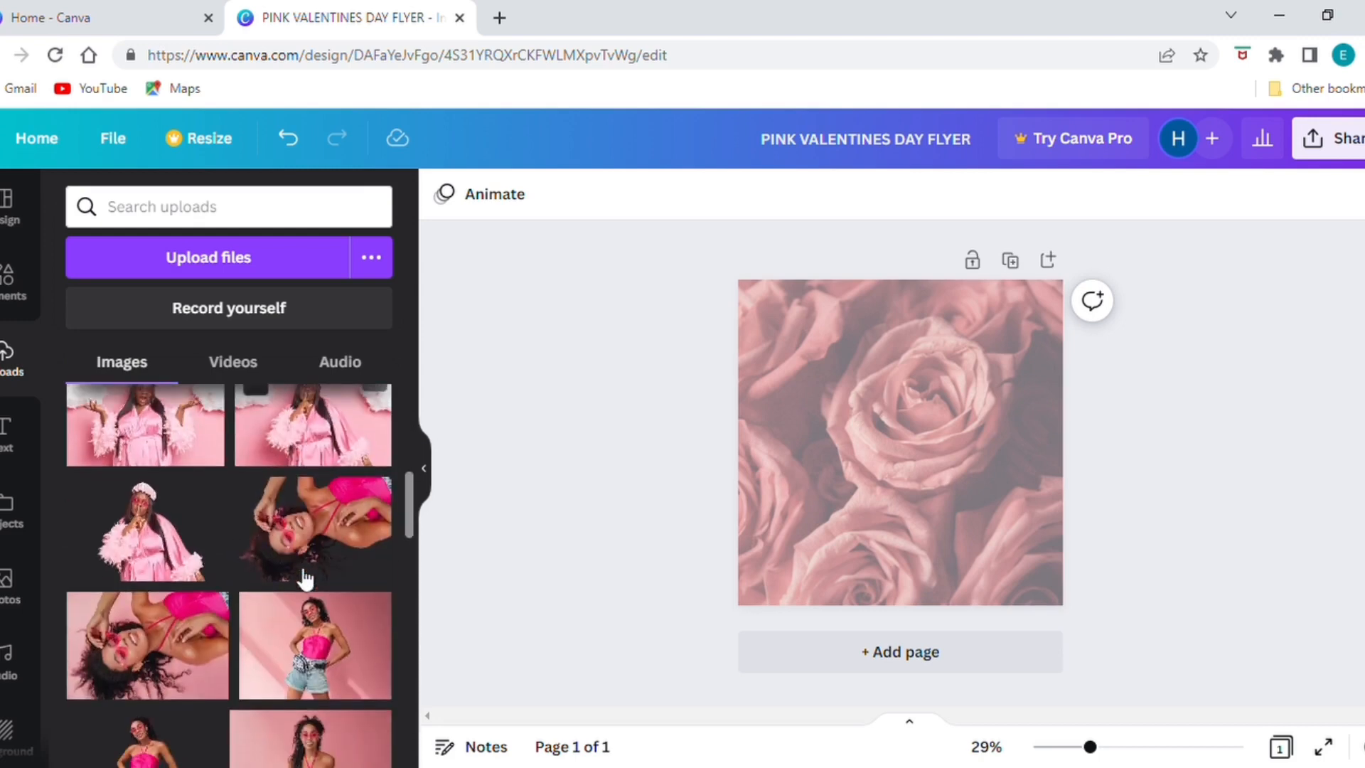
click(153, 544)
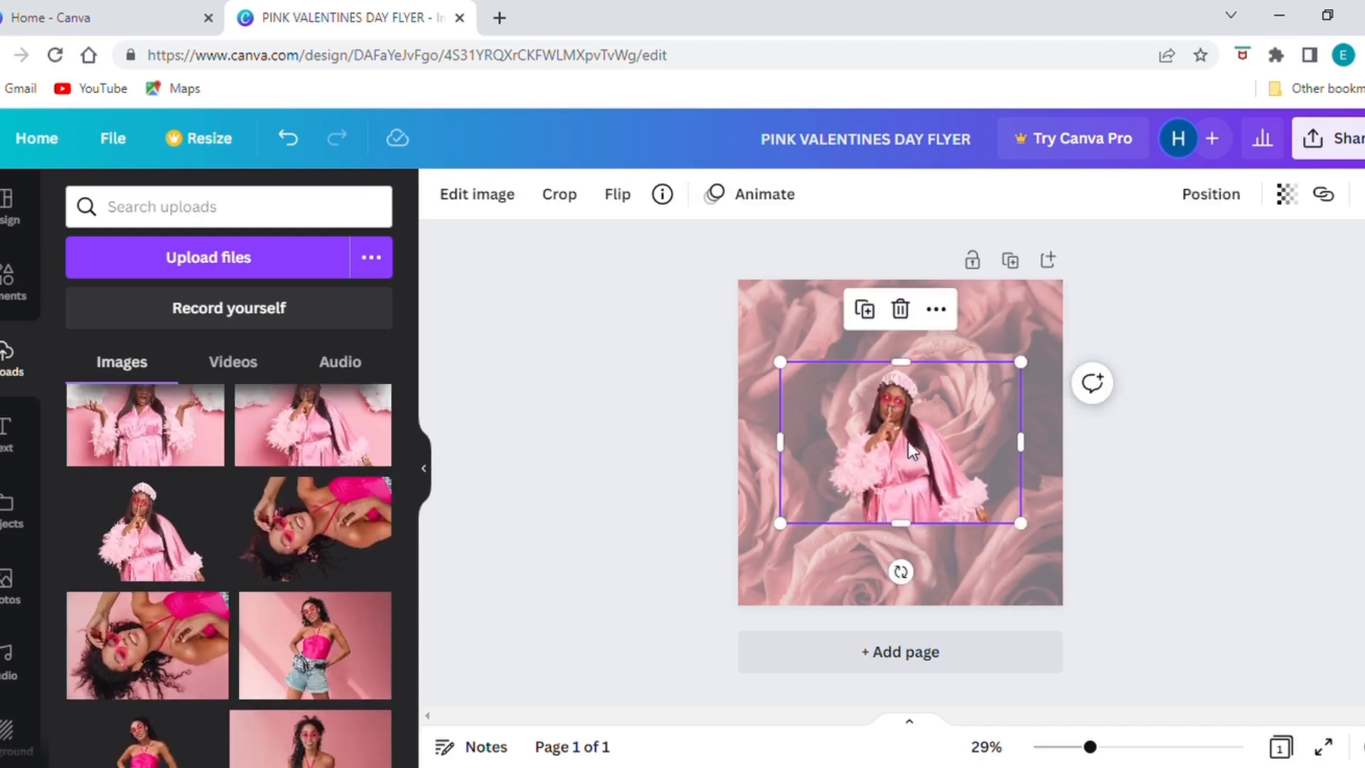
Try the medium pink and light pink colors from the woman's photo behind the roses, and restore the background color to white
click(811, 569)
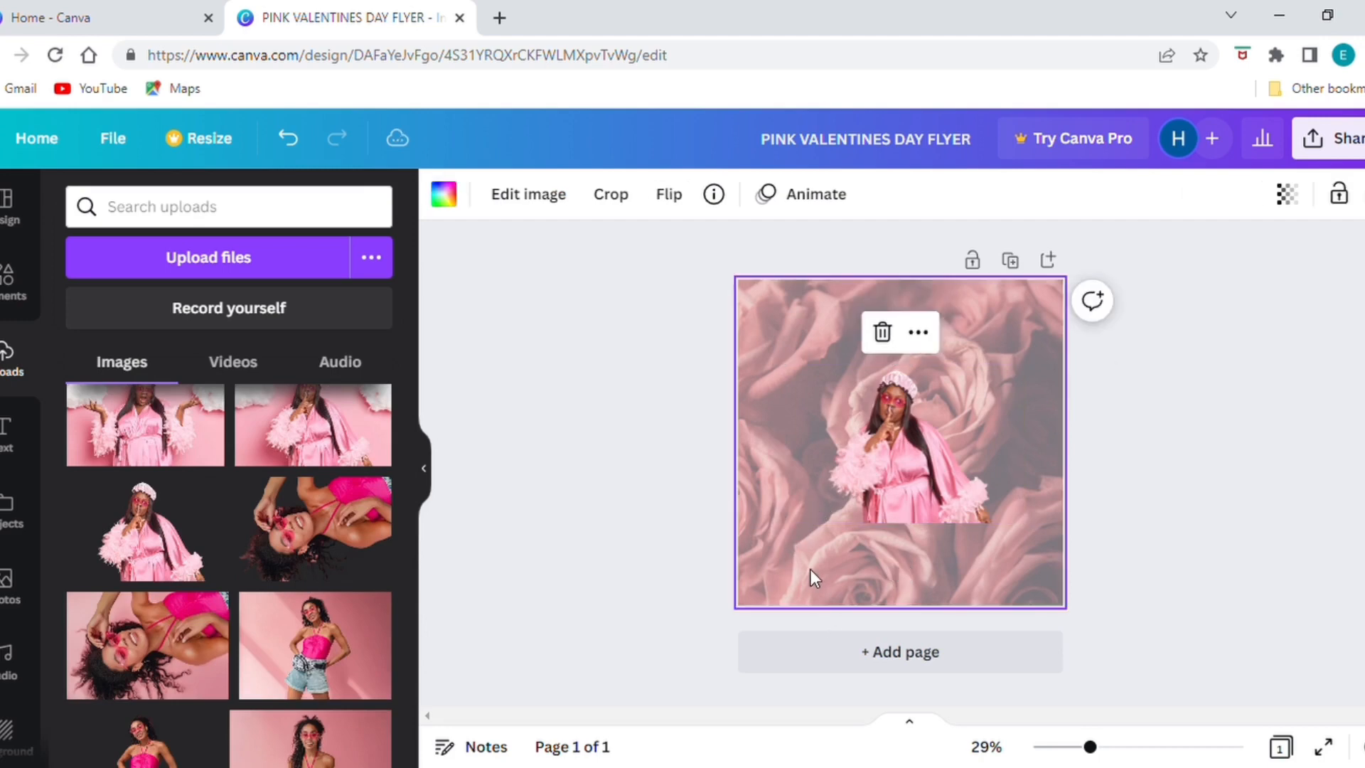
click(447, 199)
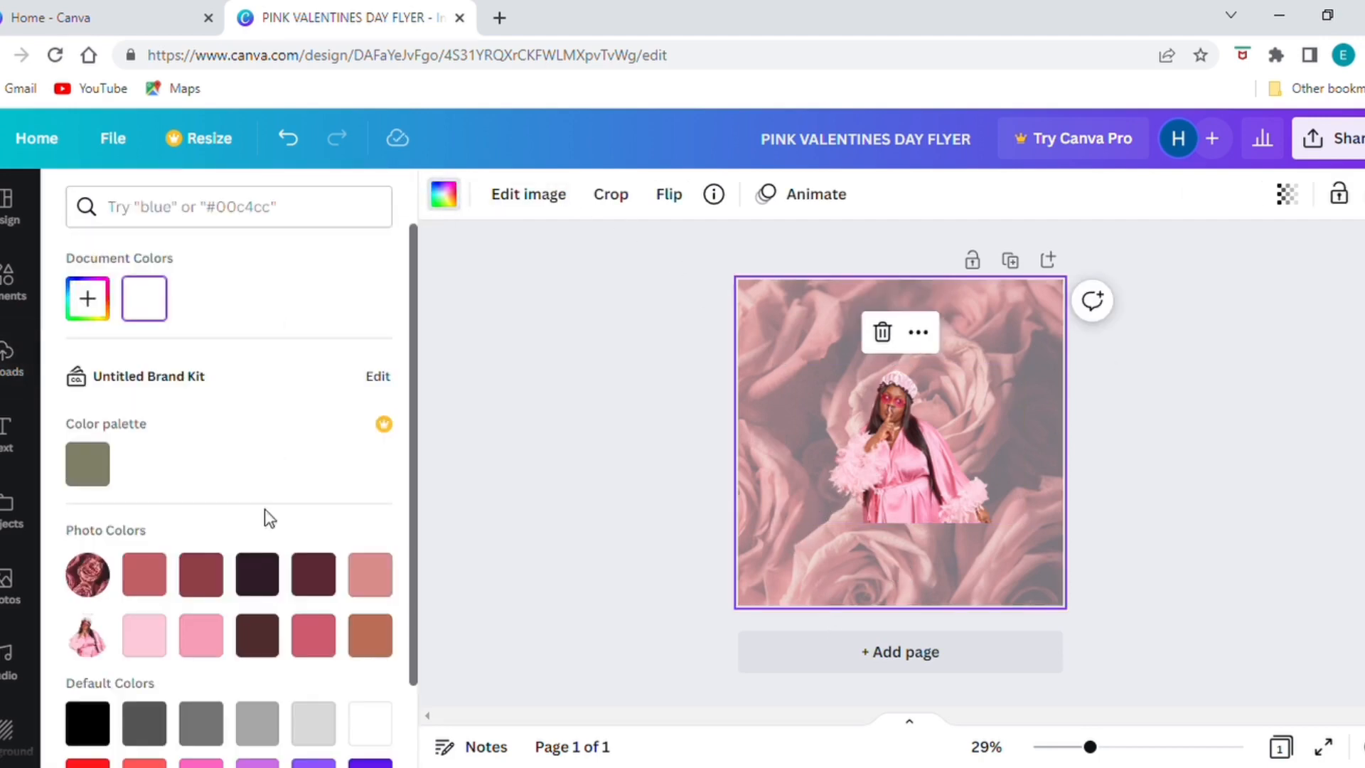
click(215, 647)
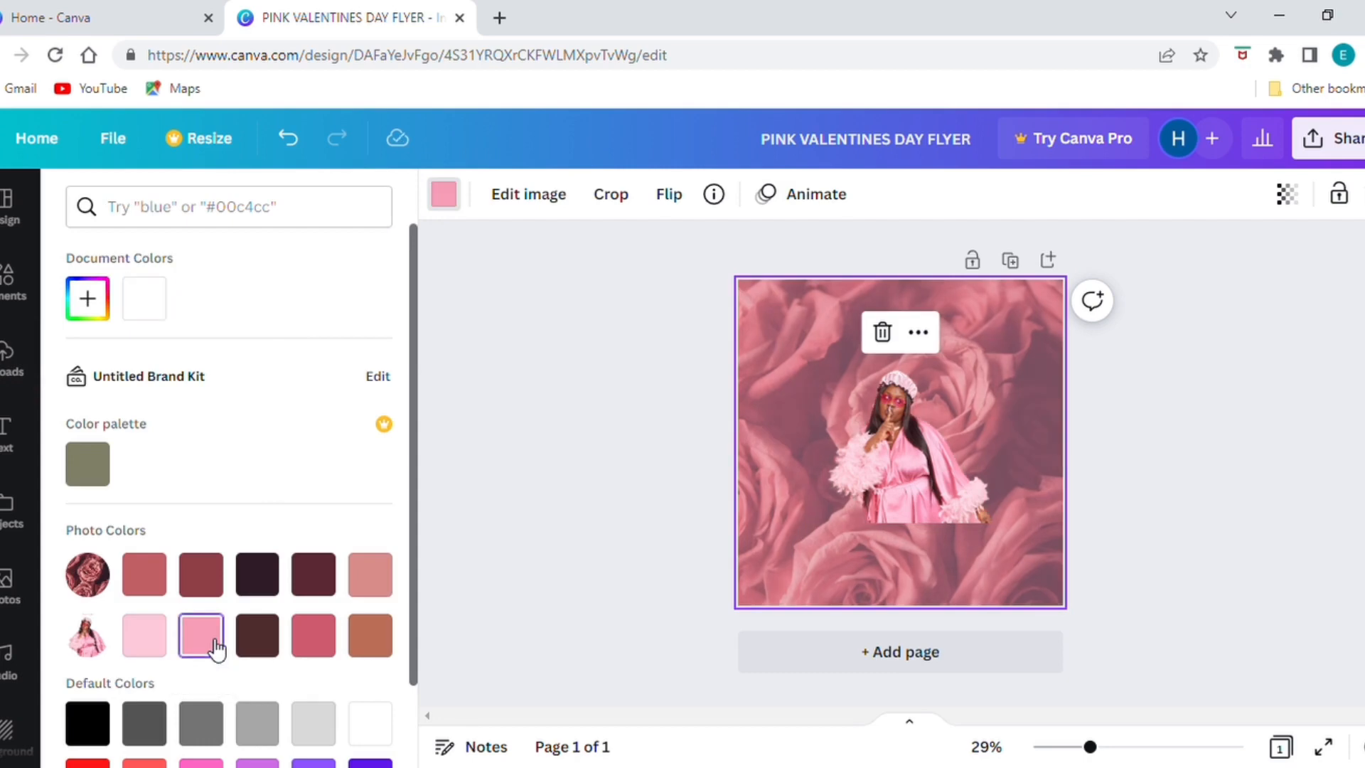
click(160, 644)
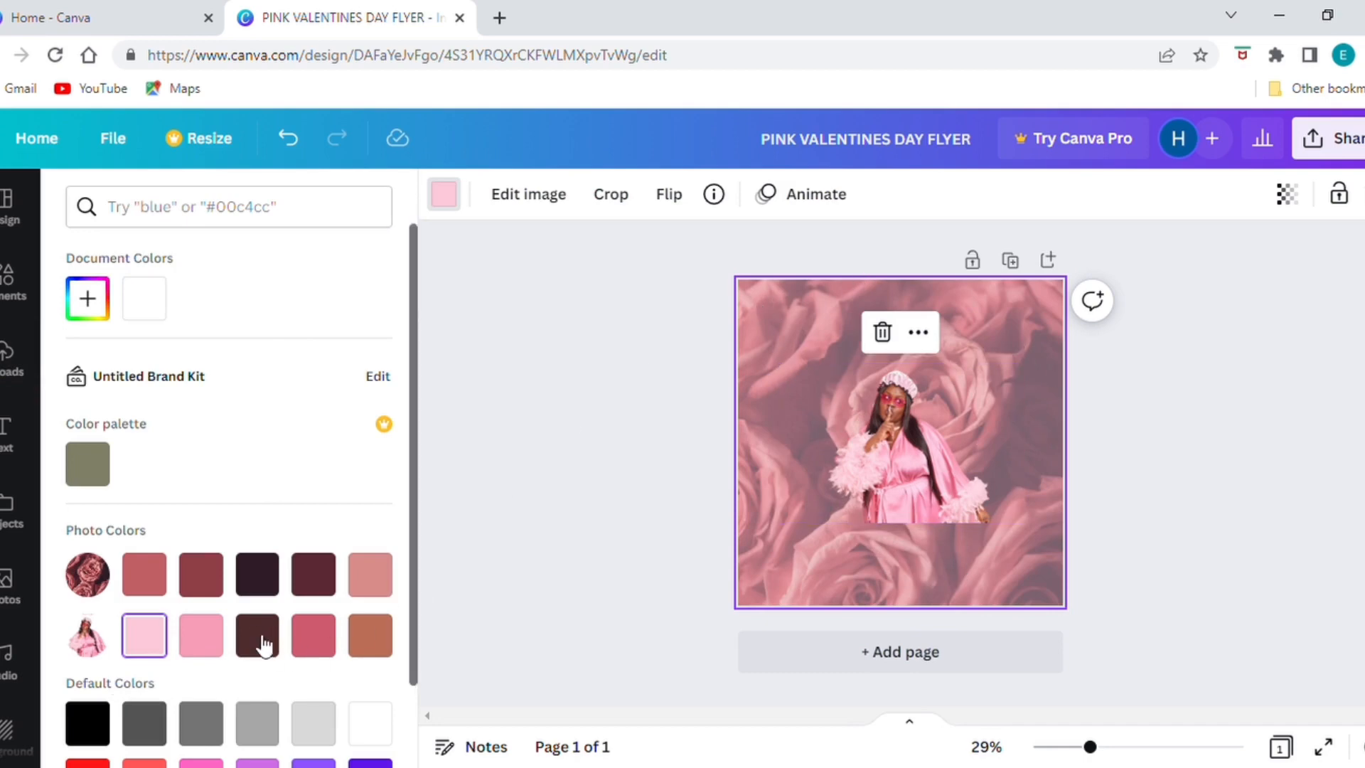
click(146, 300)
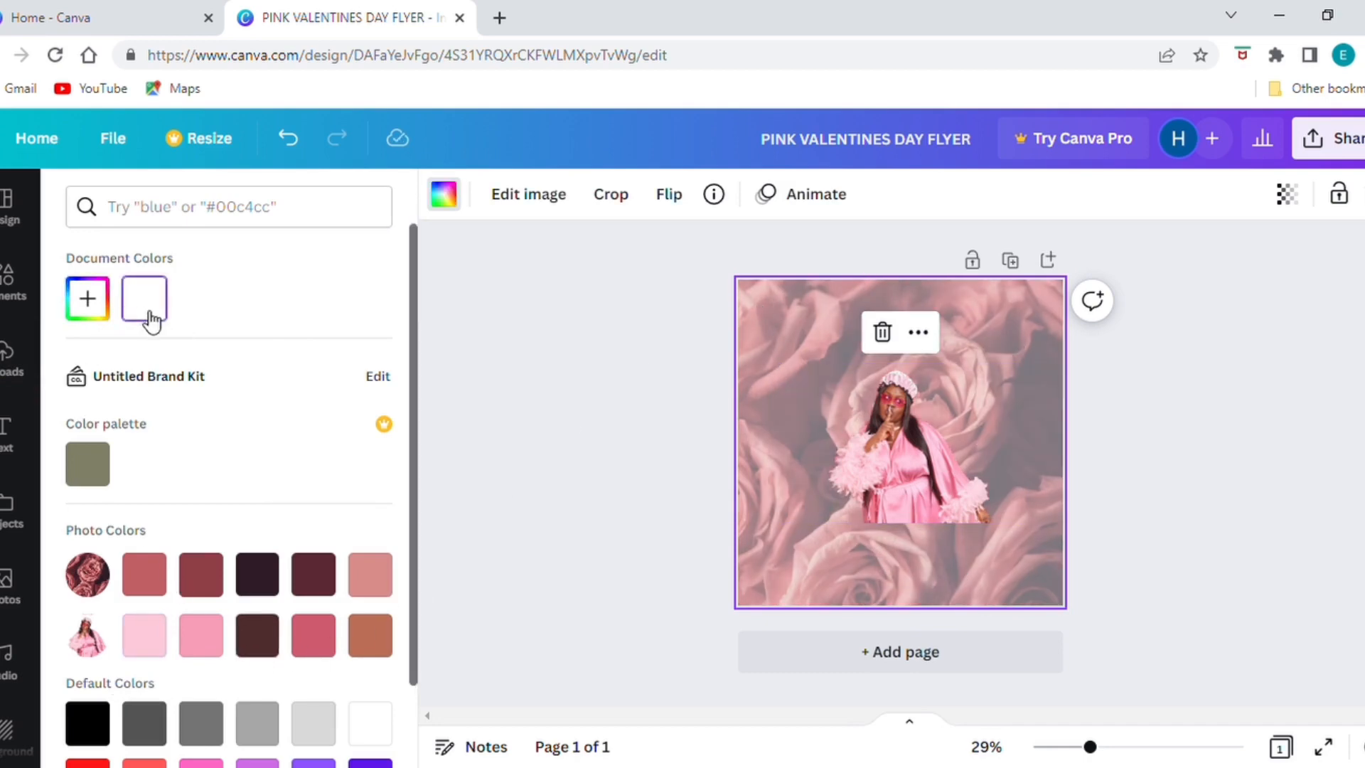
Set the color behind the roses to the light pink from the woman's photo and the rose background's transparency to 46
click(144, 633)
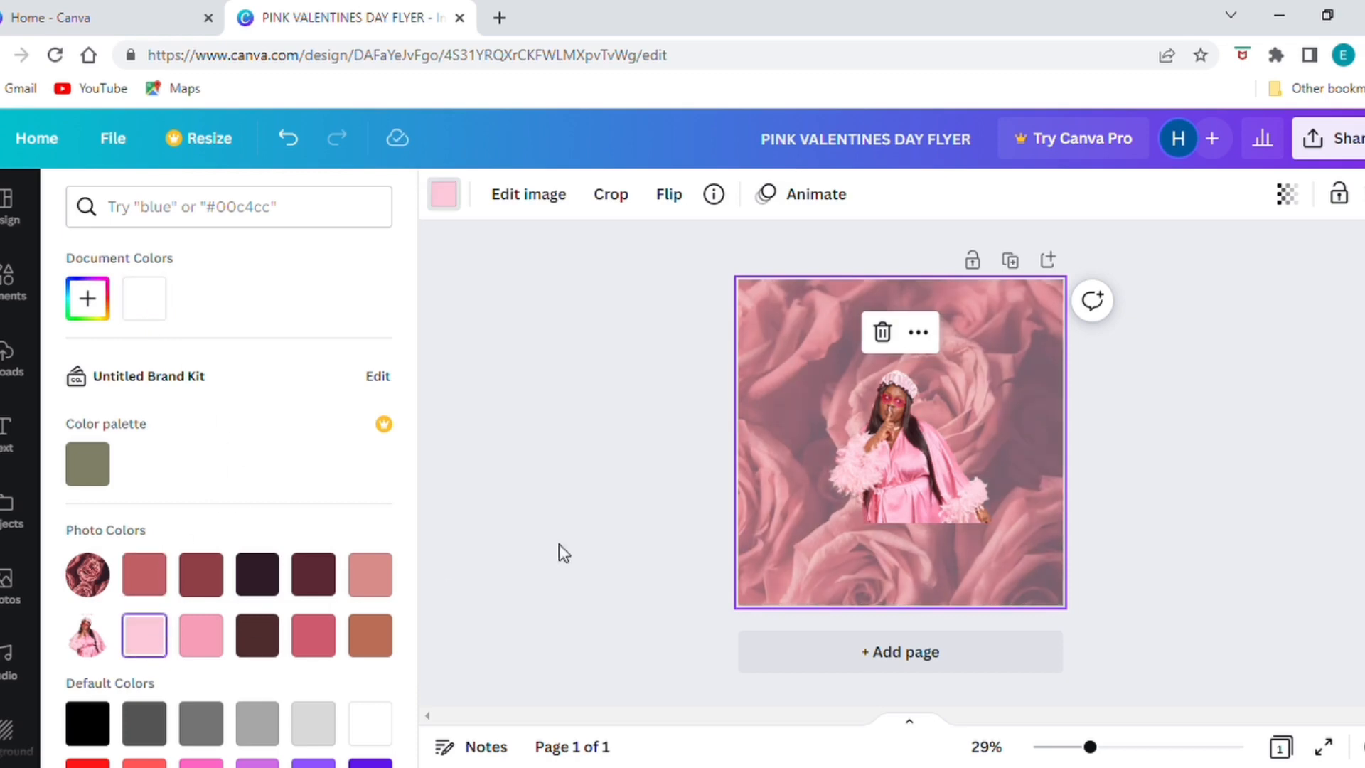
click(897, 489)
click(1163, 544)
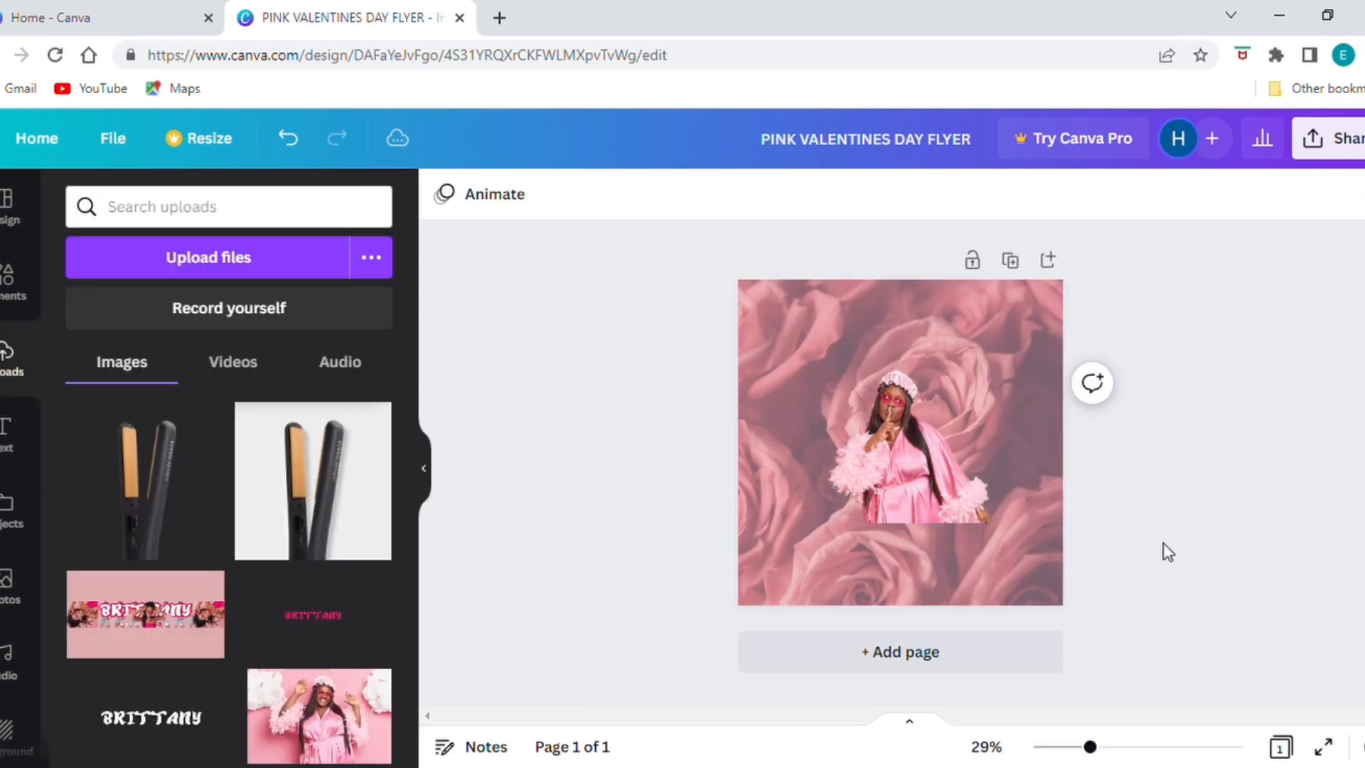
click(898, 462)
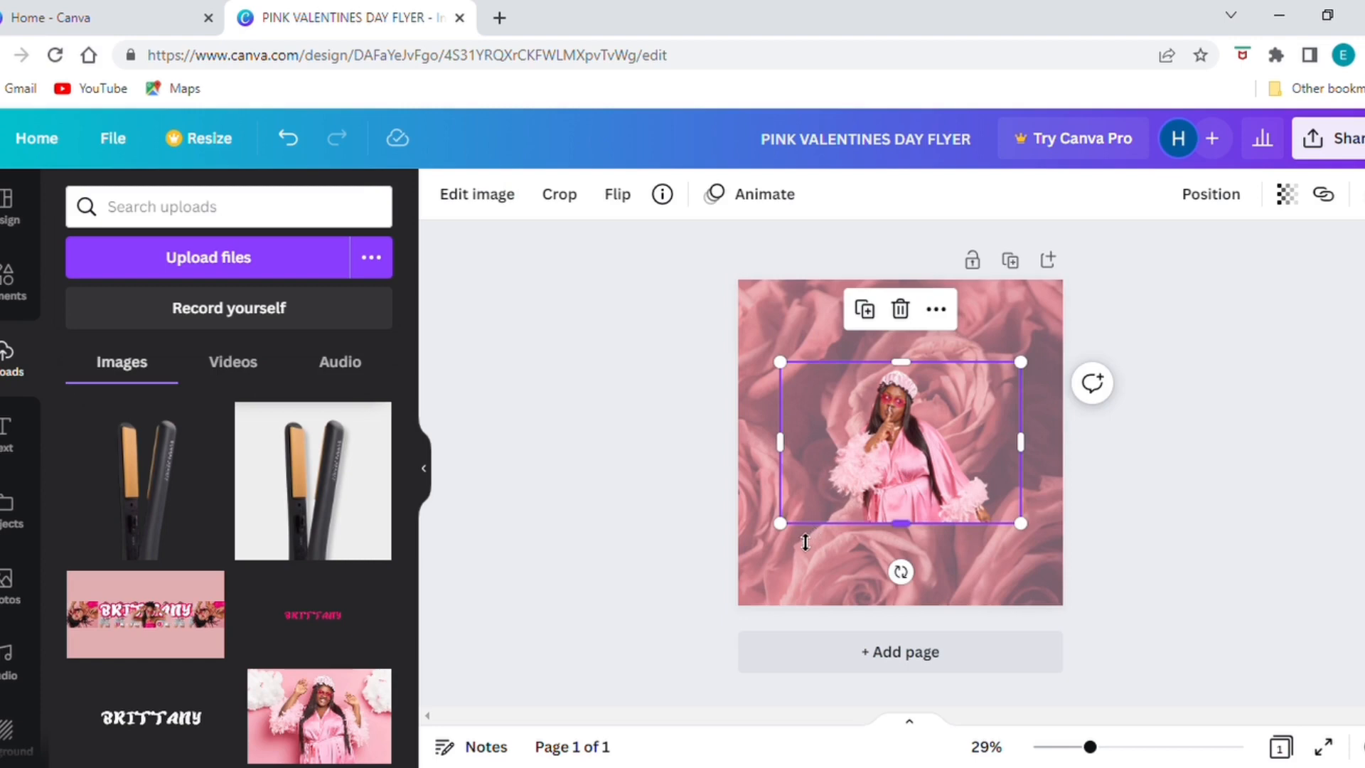
click(1038, 334)
click(1286, 194)
drag(1209, 279, 1189, 306)
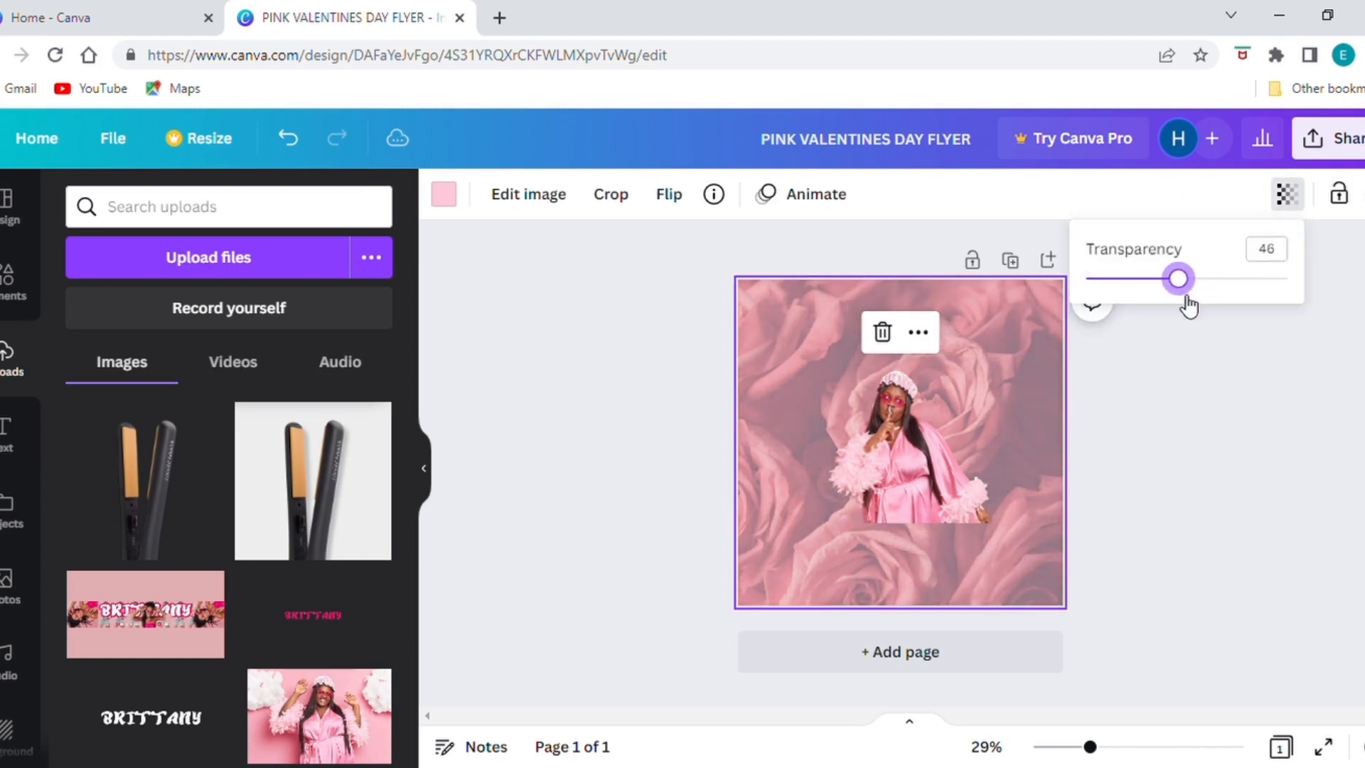
Enlarge the cutout of the woman until it extends past both page sides and center it horizontally on the page
click(927, 473)
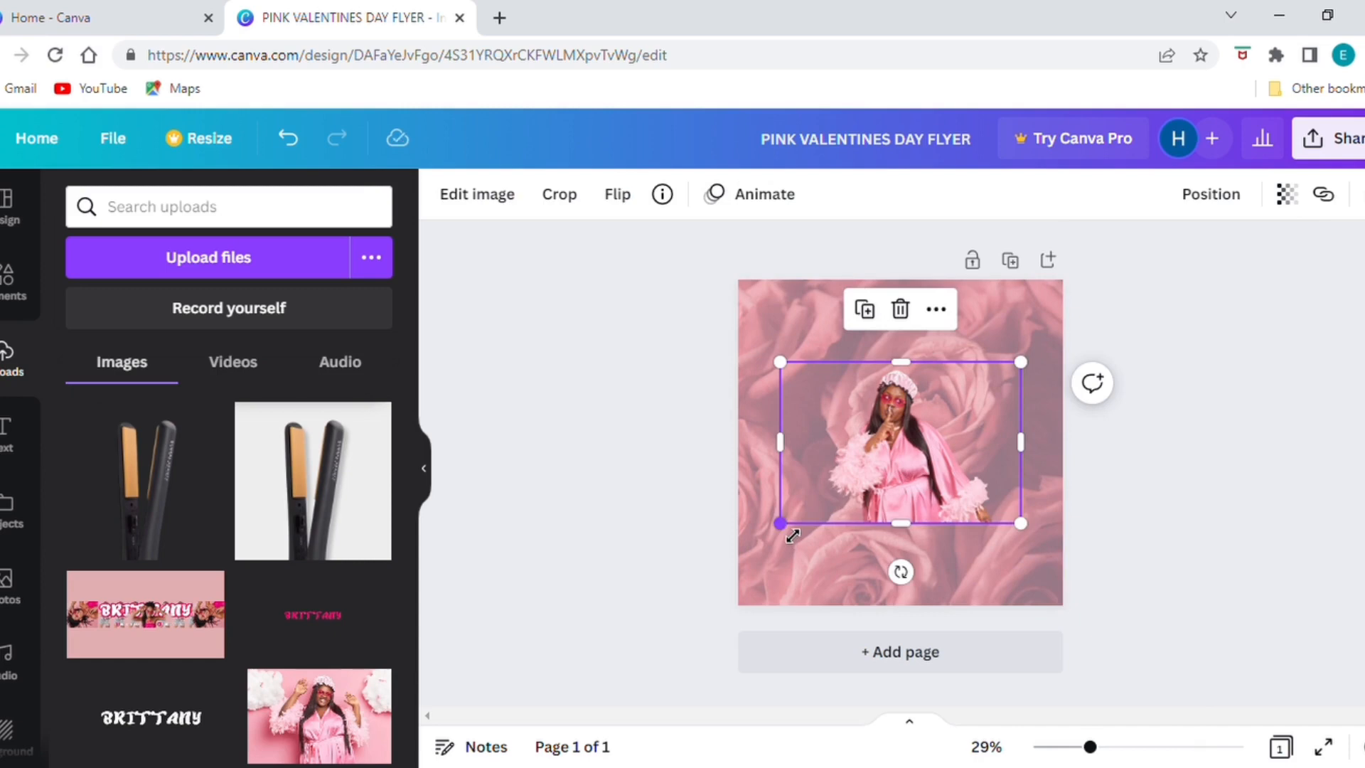
drag(792, 535, 612, 673)
drag(830, 561, 911, 485)
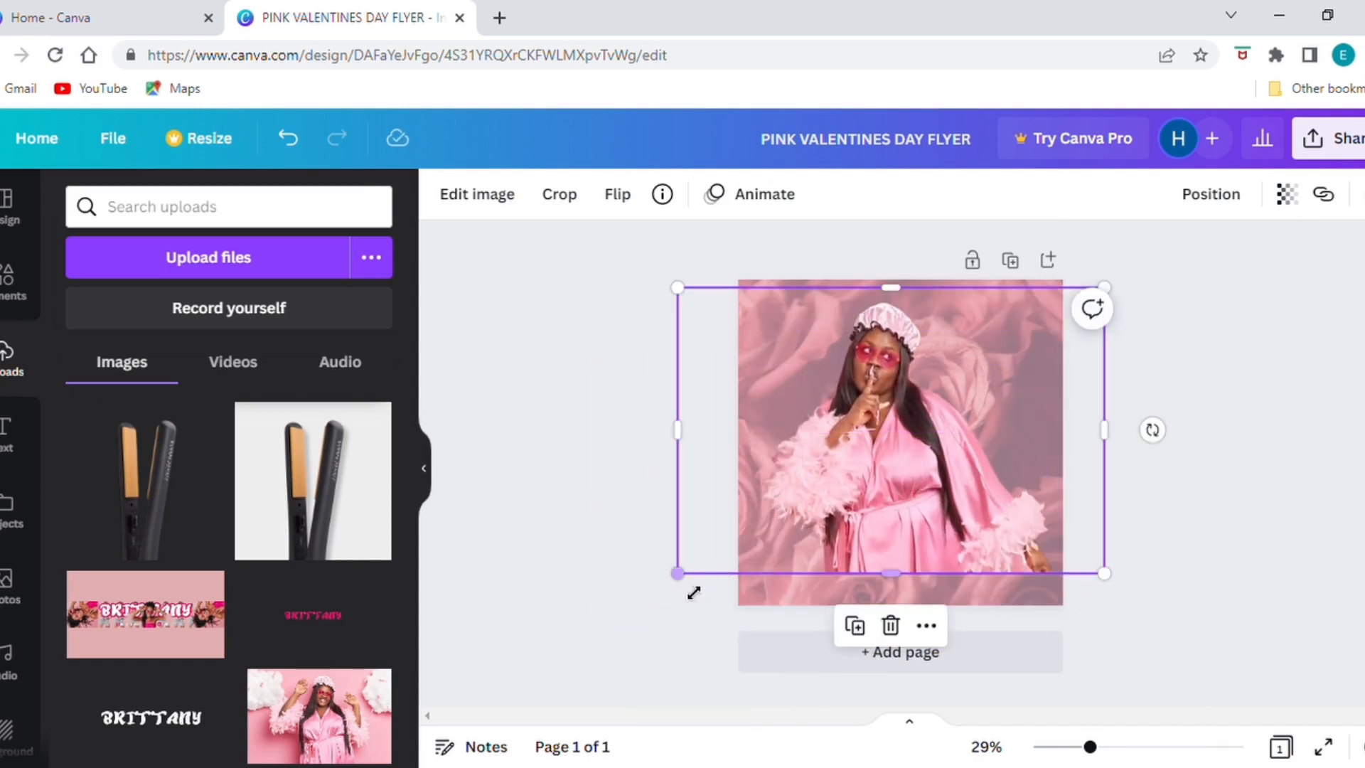
drag(691, 591, 664, 606)
mouse_move(902, 519)
mouse_down()
mouse_move(938, 526)
mouse_move(928, 518)
mouse_up()
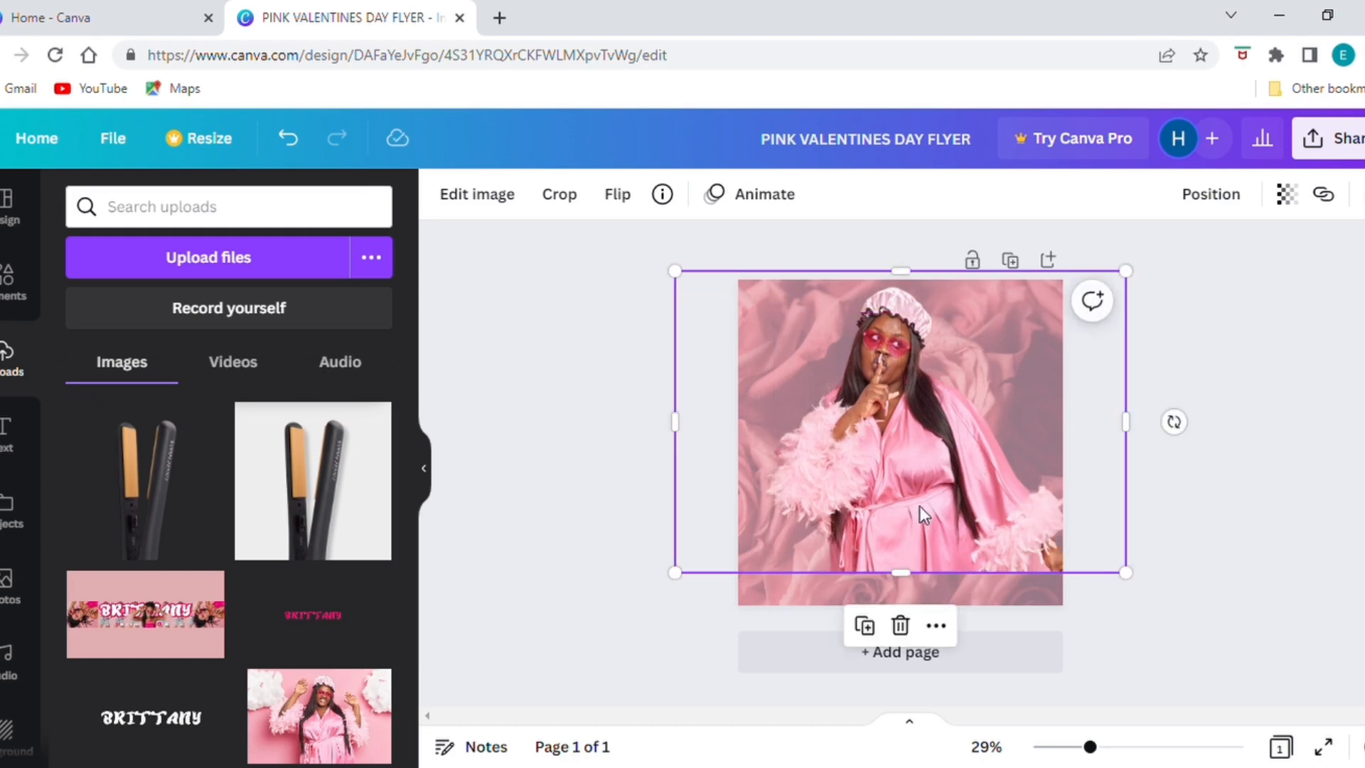
click(1146, 506)
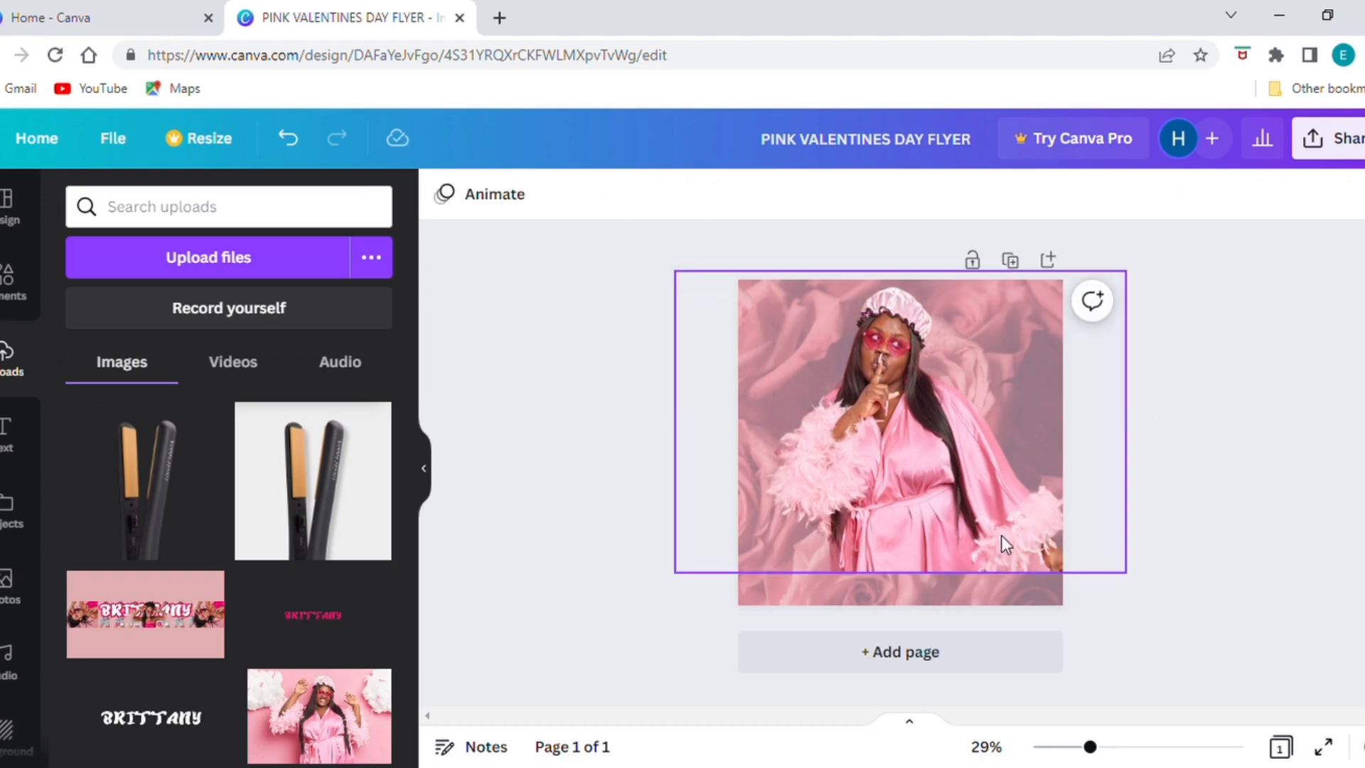
click(1019, 494)
click(1082, 599)
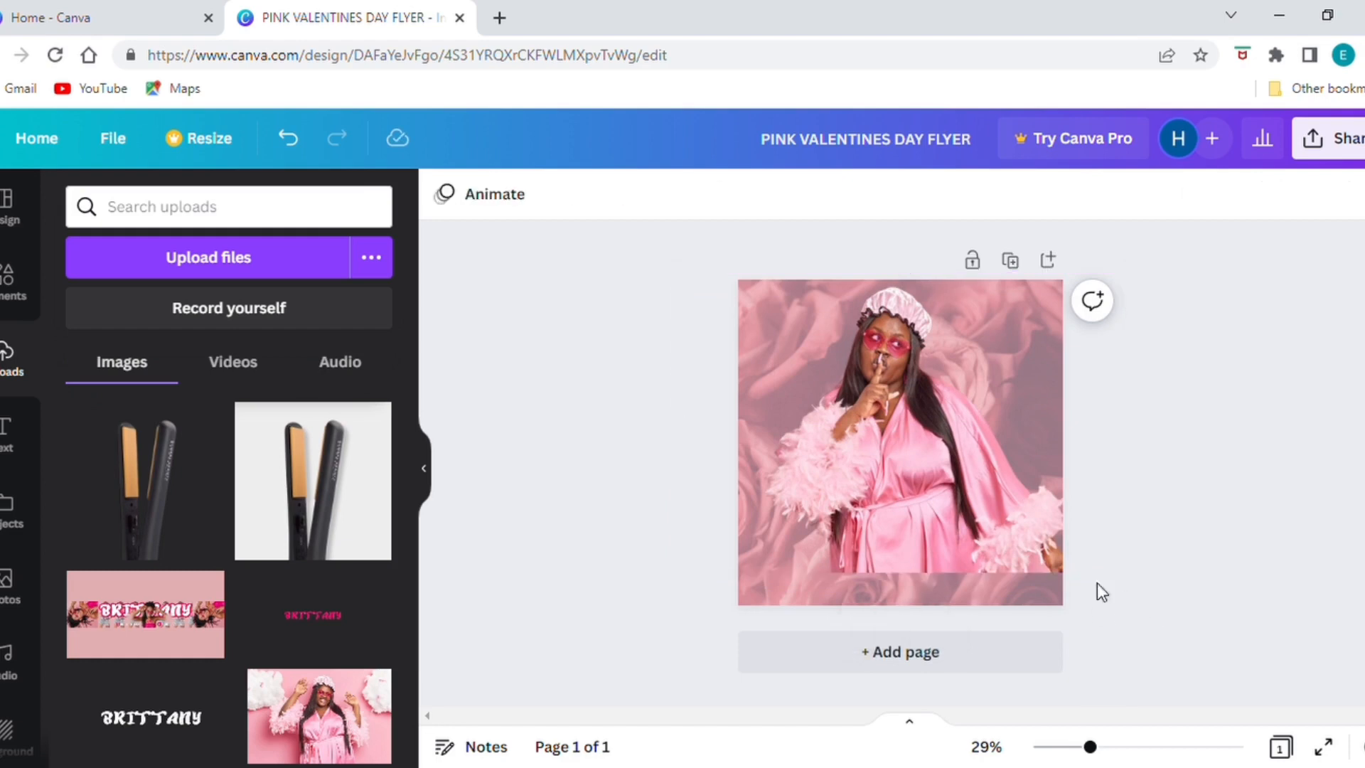
click(972, 536)
drag(972, 536, 978, 552)
click(1241, 530)
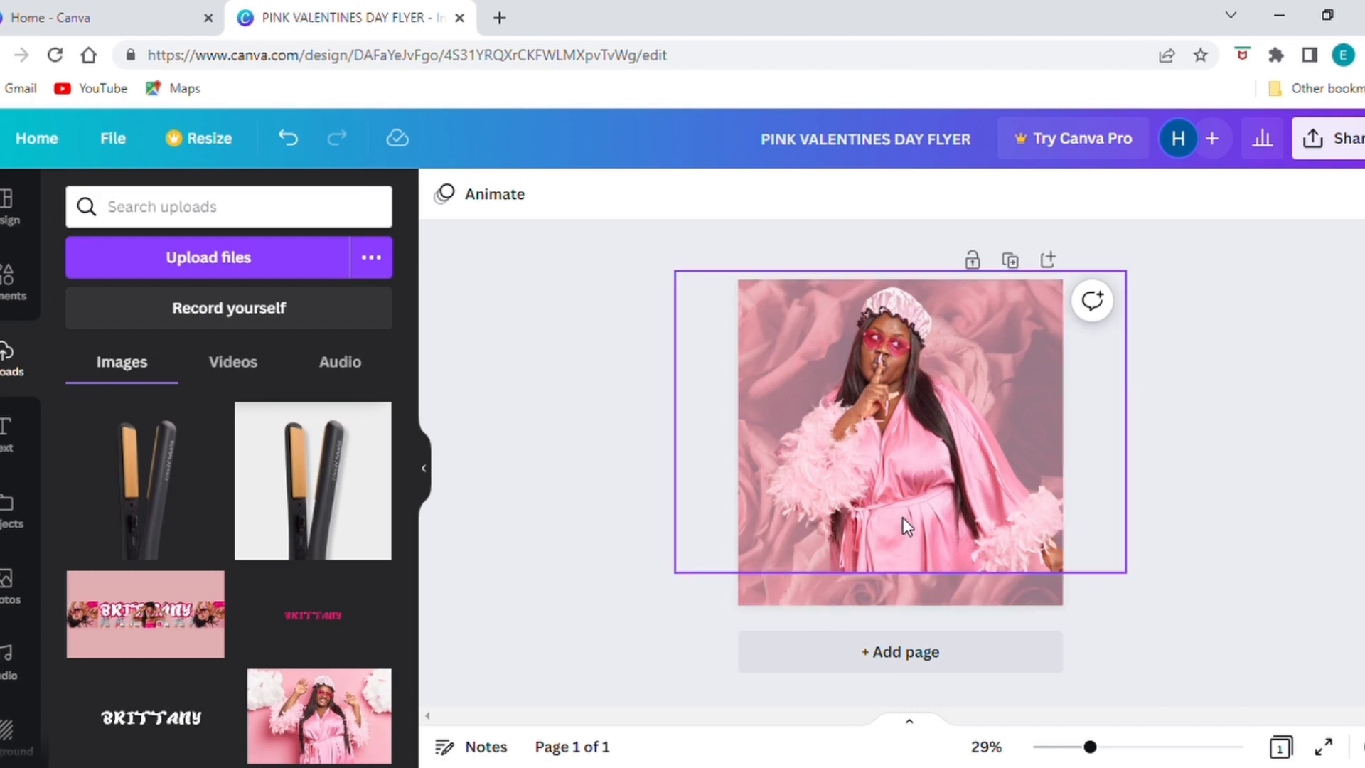
Search the elements for GRADIENT and add the graphic that fades from transparent to solid color to the page
click(12, 295)
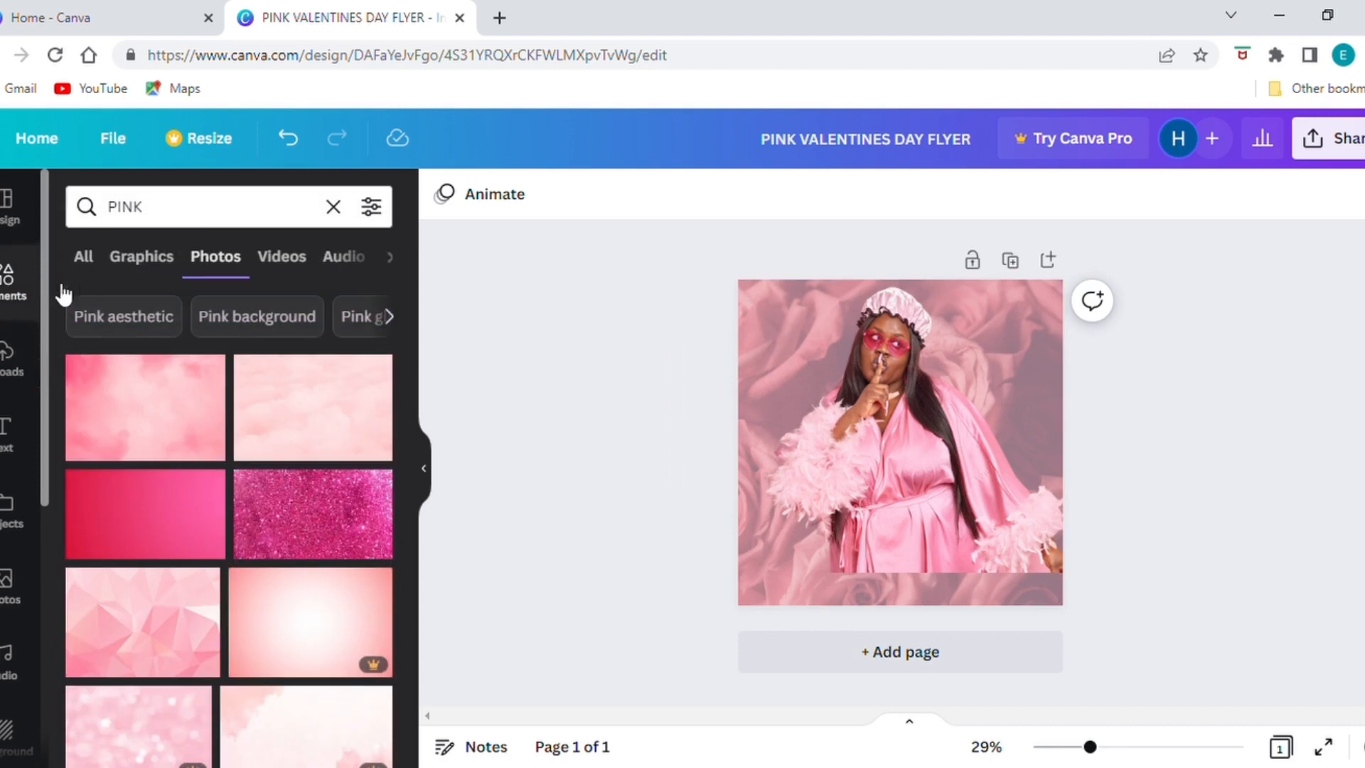
click(334, 207)
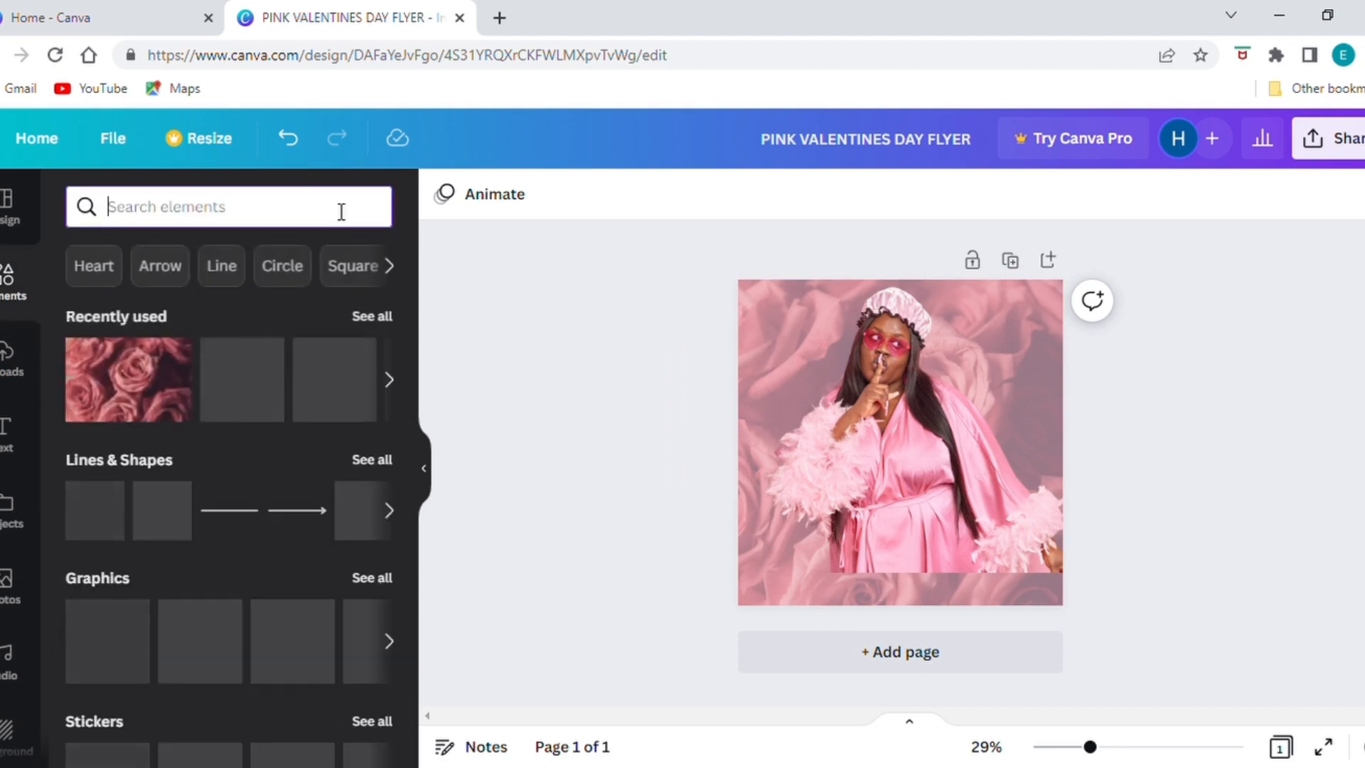
text(GRADIEN)
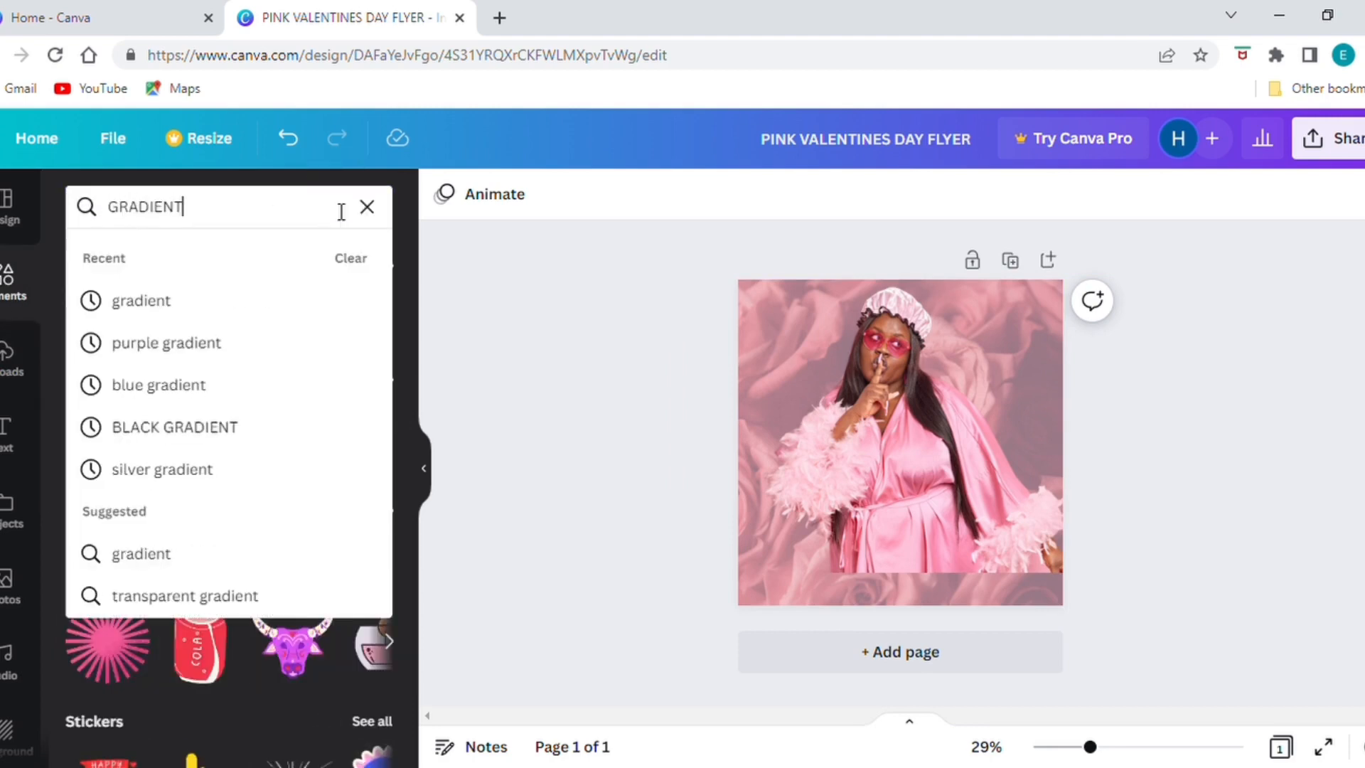
text(T)
key(Return)
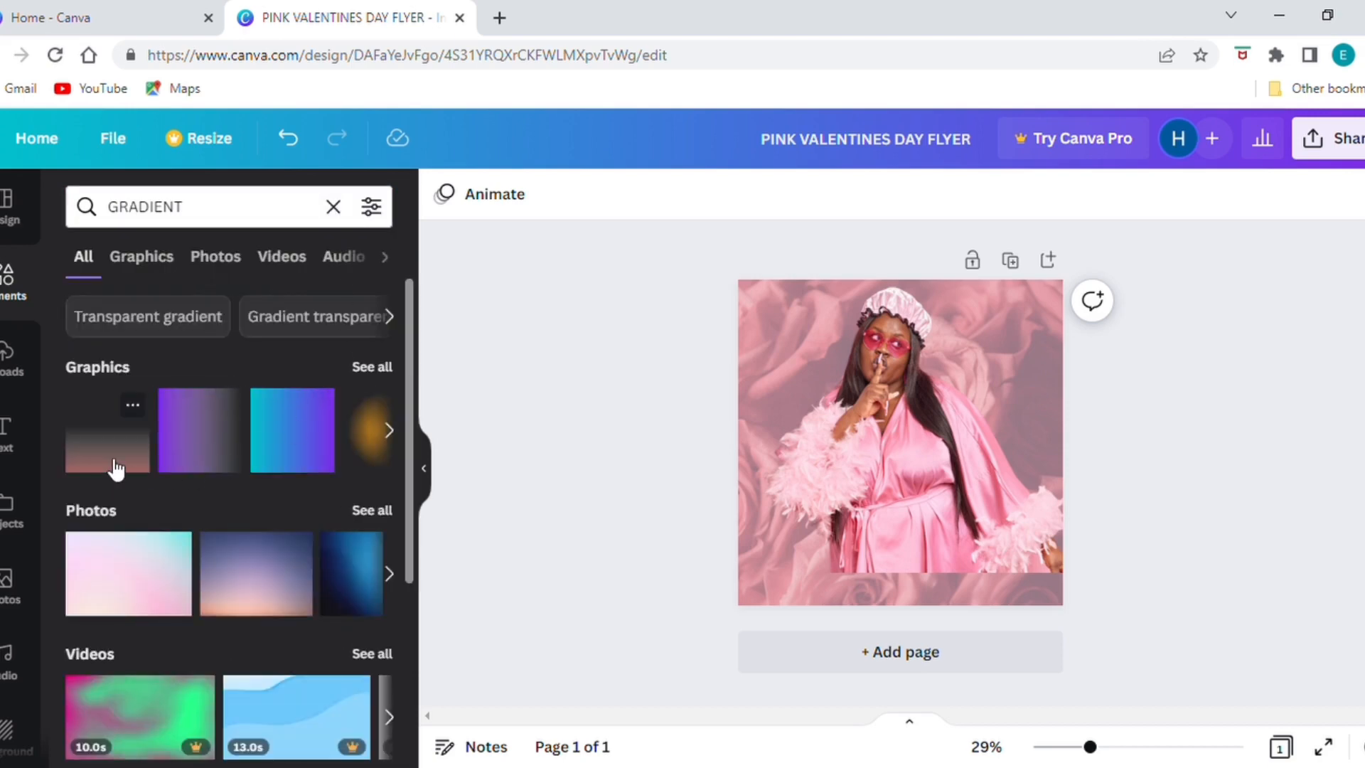
click(116, 465)
Set both colors of the gradient graphic to the light pink document color
click(444, 199)
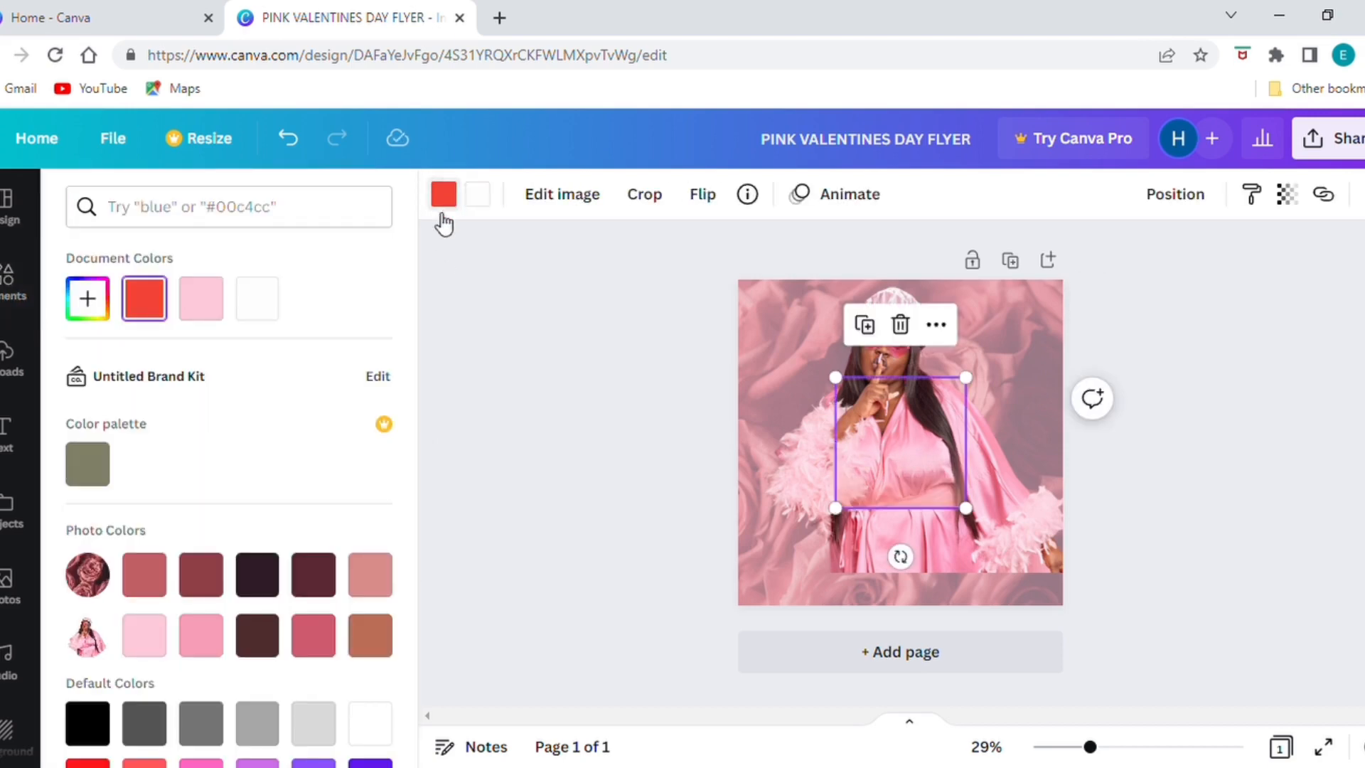
click(226, 311)
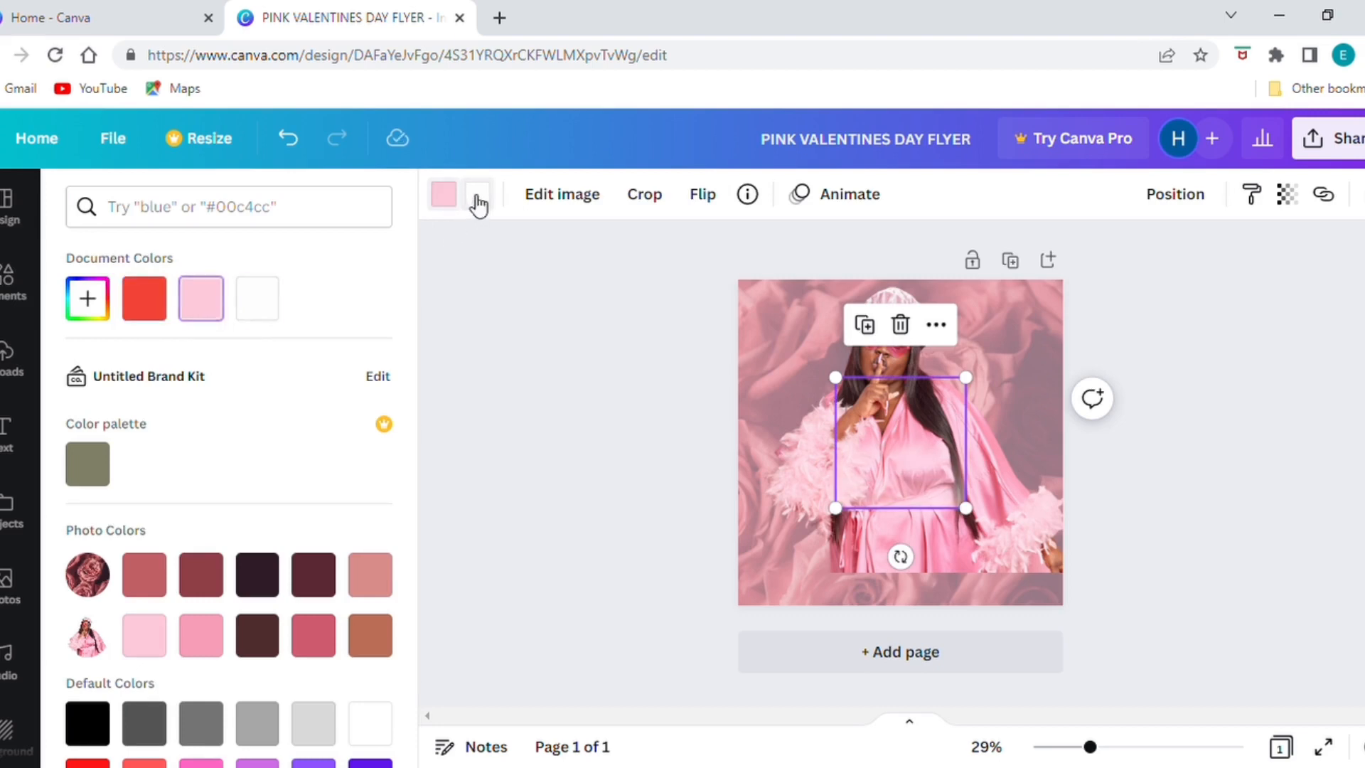
click(478, 197)
click(218, 313)
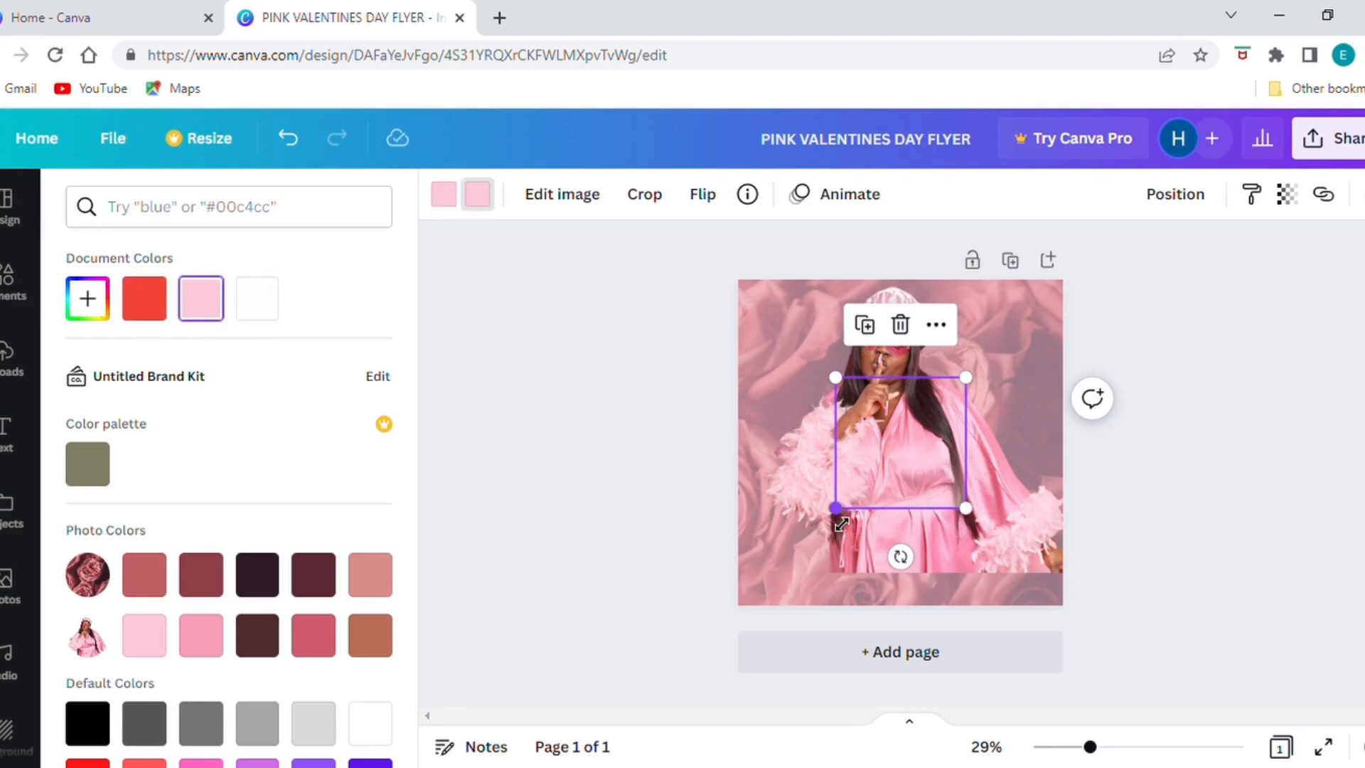
Enlarge the pink gradient to the full page width and place it over the page, extending slightly past the bottom edge
drag(841, 524, 701, 644)
drag(821, 590, 893, 583)
drag(802, 619, 738, 687)
drag(836, 605, 848, 554)
Set the transparency of the pink gradient to 65
click(1286, 194)
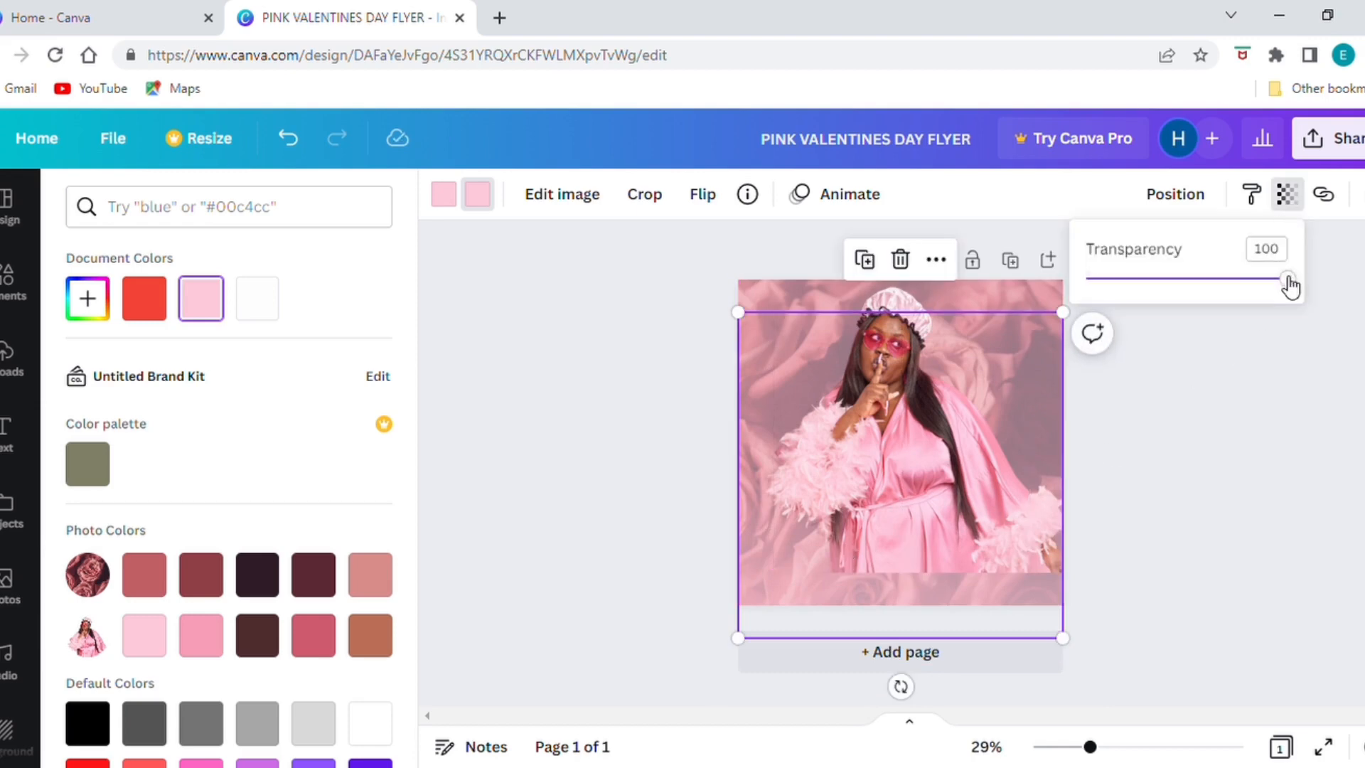
drag(1286, 280, 1227, 325)
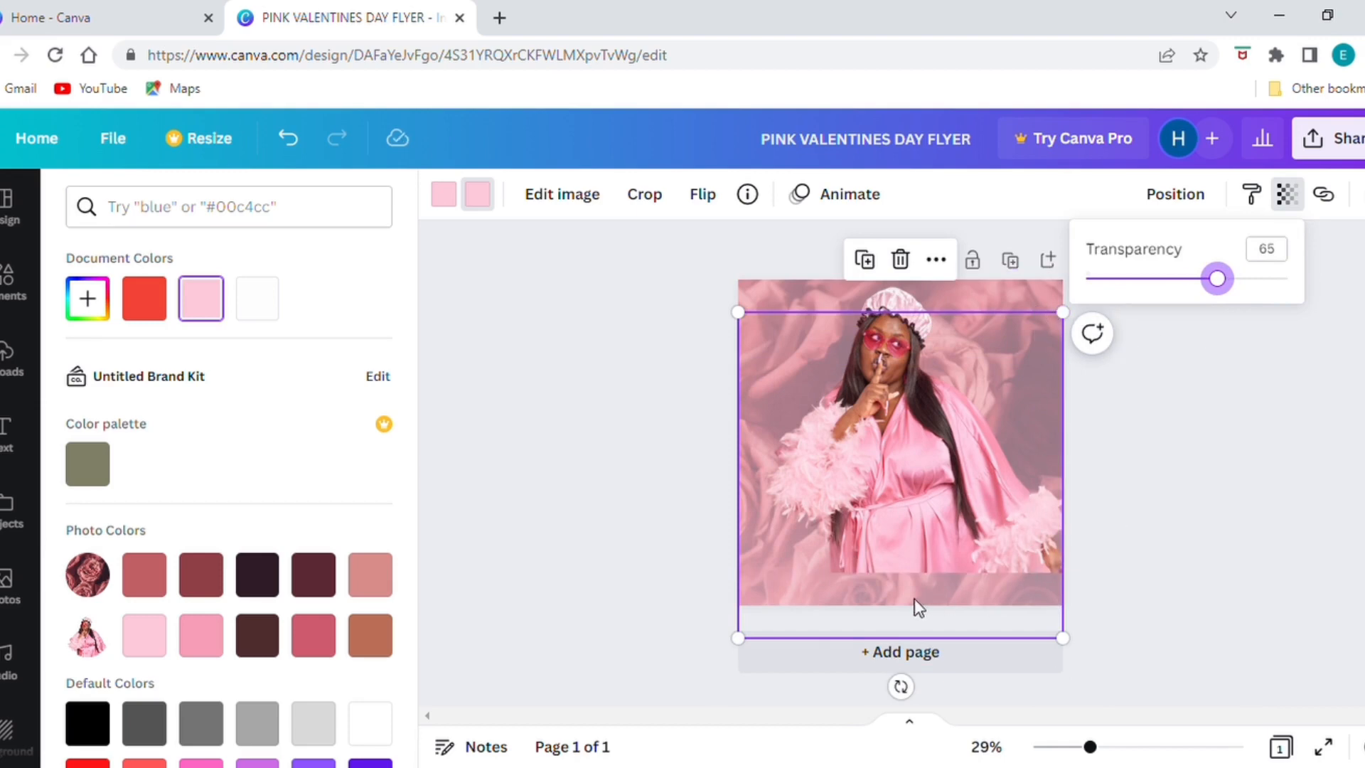
drag(920, 607, 932, 605)
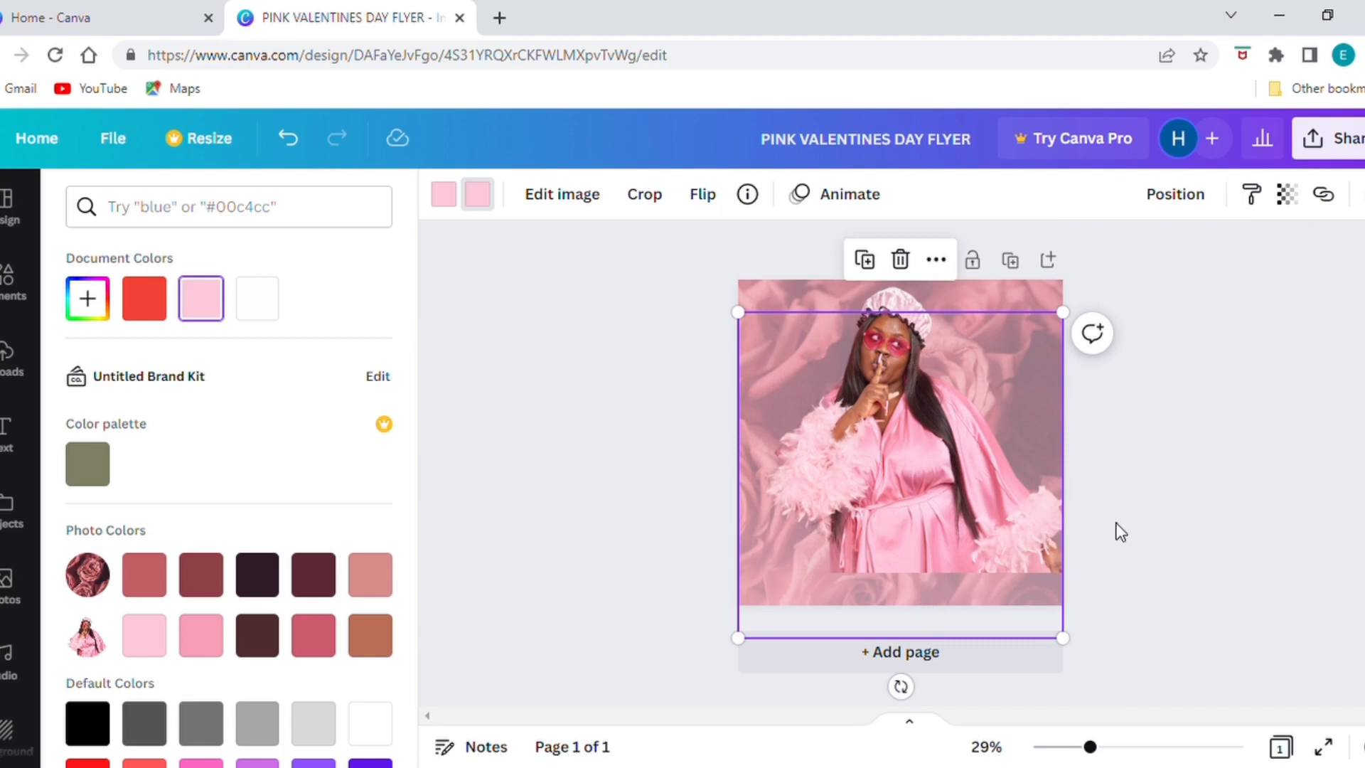
click(1117, 532)
Duplicate the pink gradient several times and stack the copies over the woman, aligned with the page sides
click(985, 594)
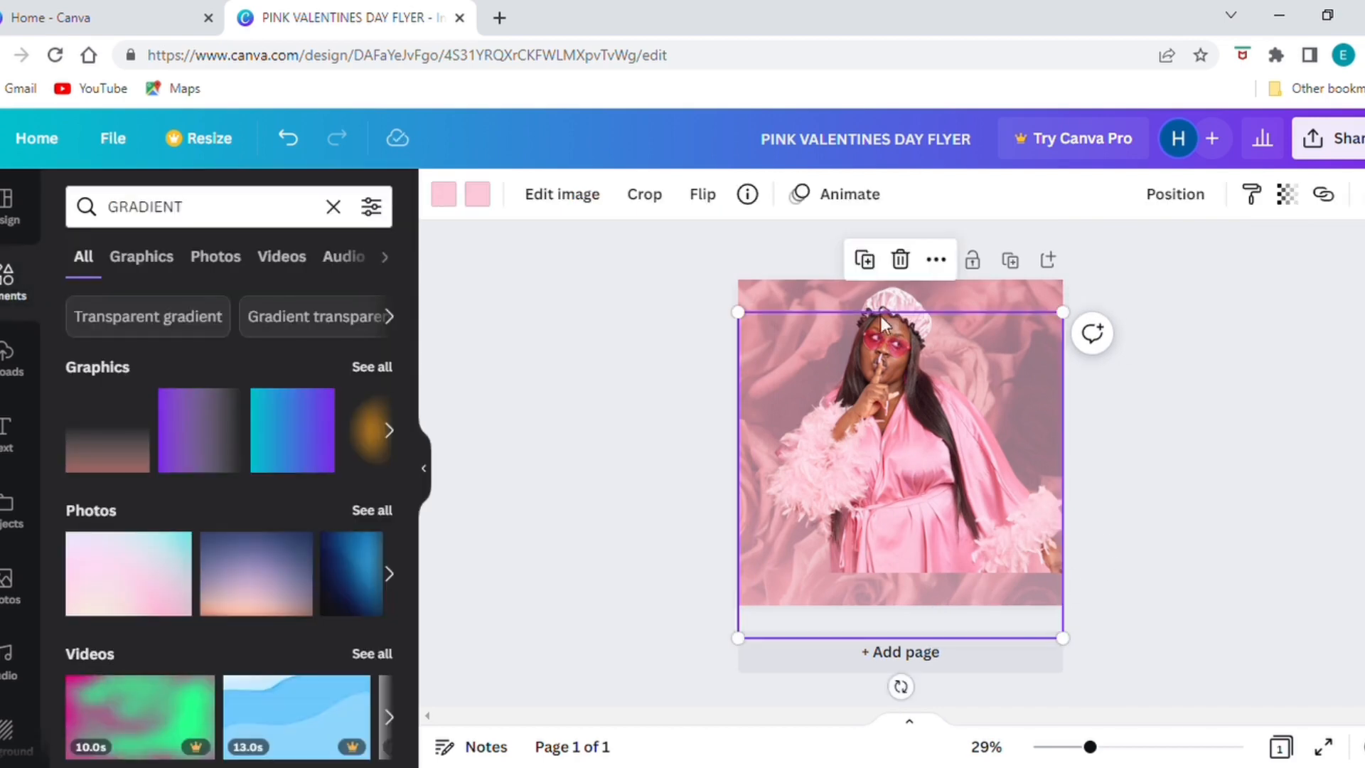
click(872, 267)
drag(954, 455, 944, 393)
click(865, 260)
click(872, 265)
click(868, 266)
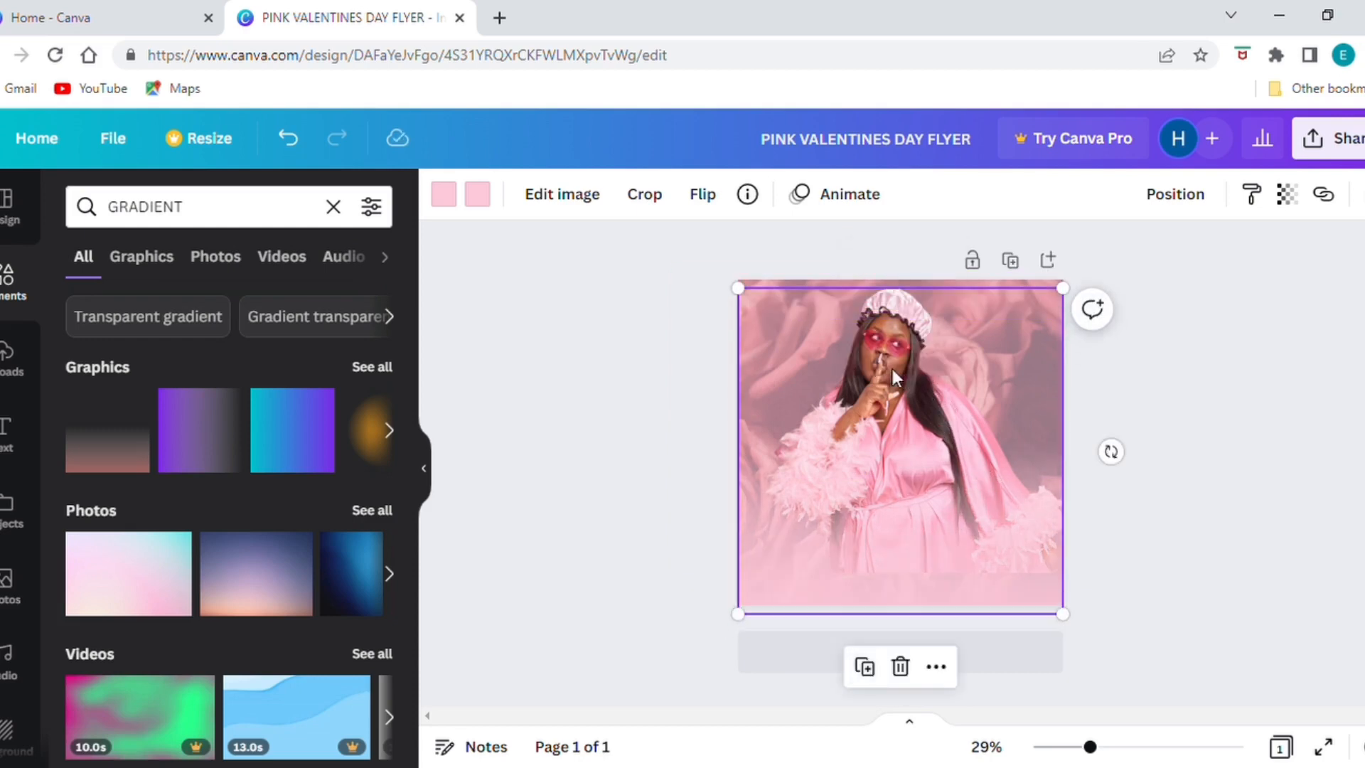
drag(906, 412, 949, 417)
click(865, 354)
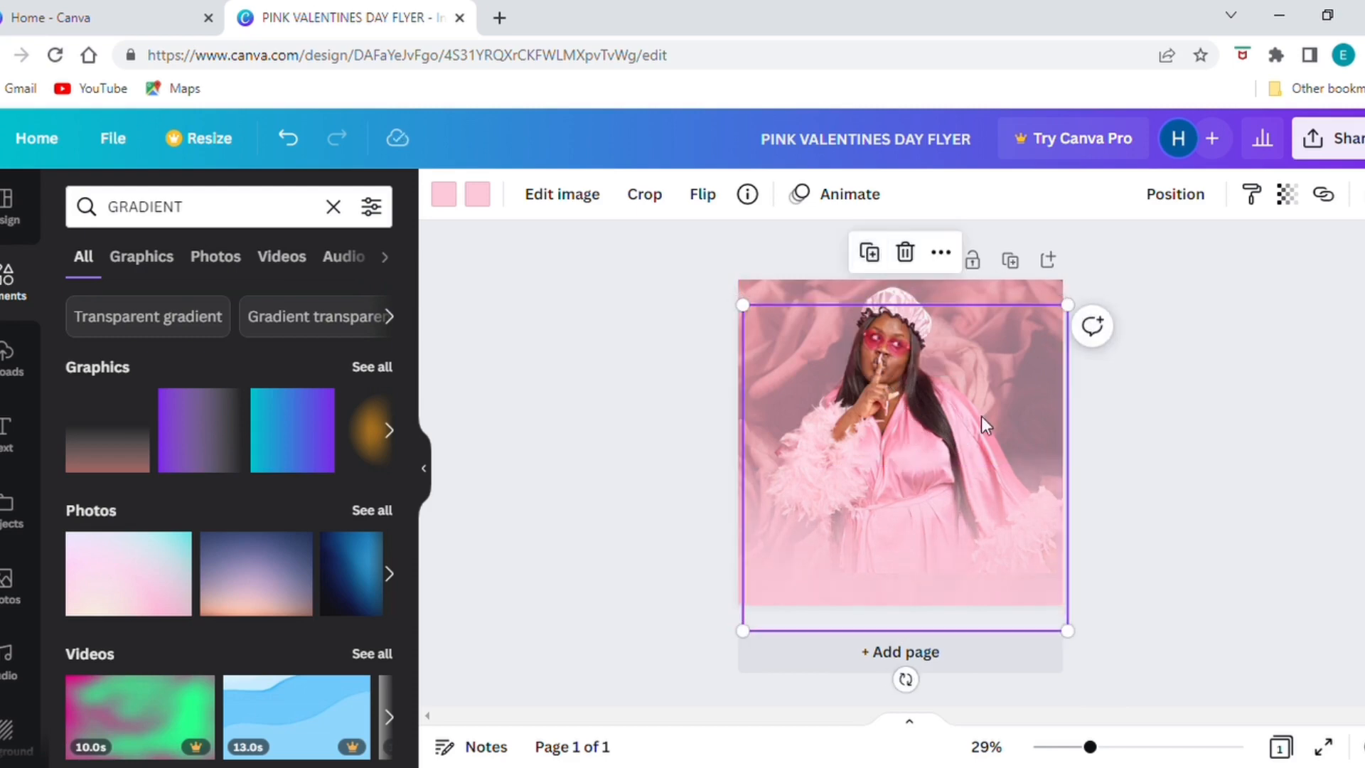
click(867, 269)
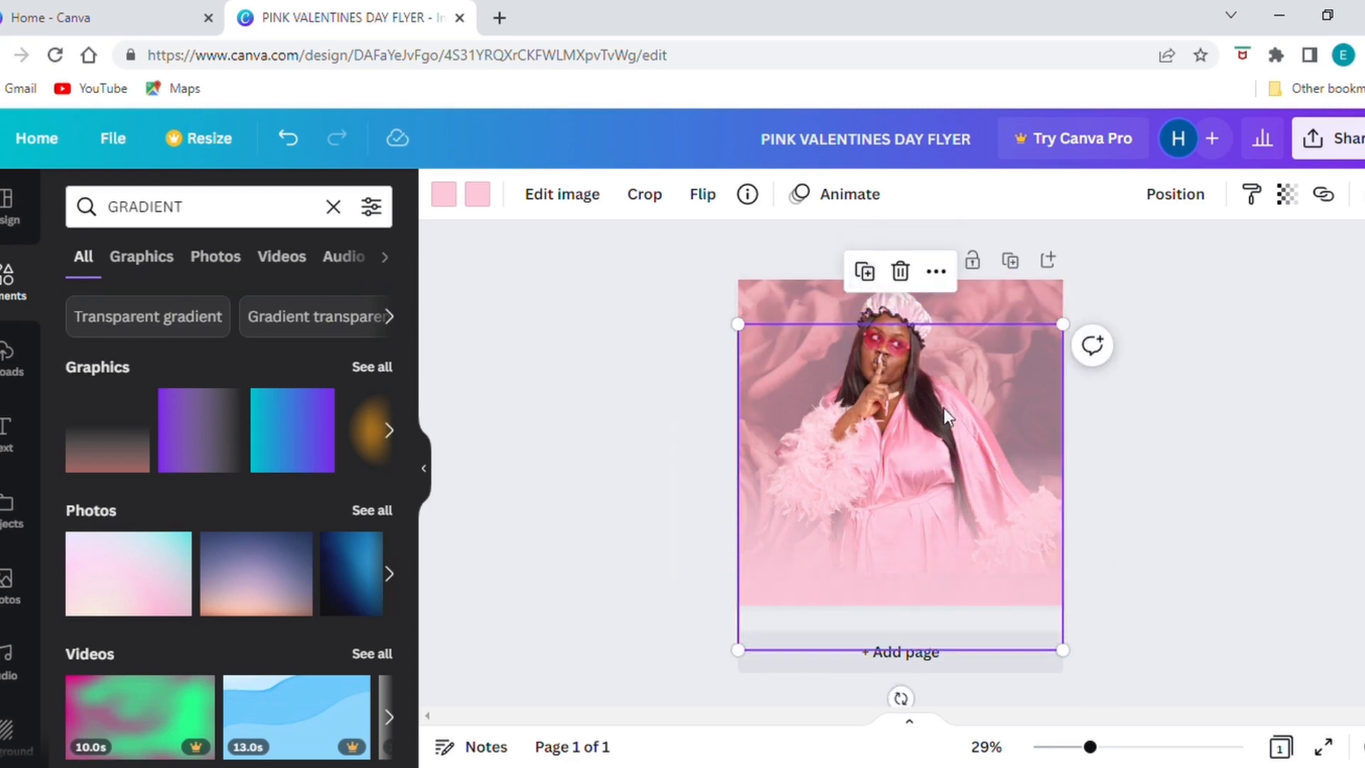
drag(961, 440, 966, 448)
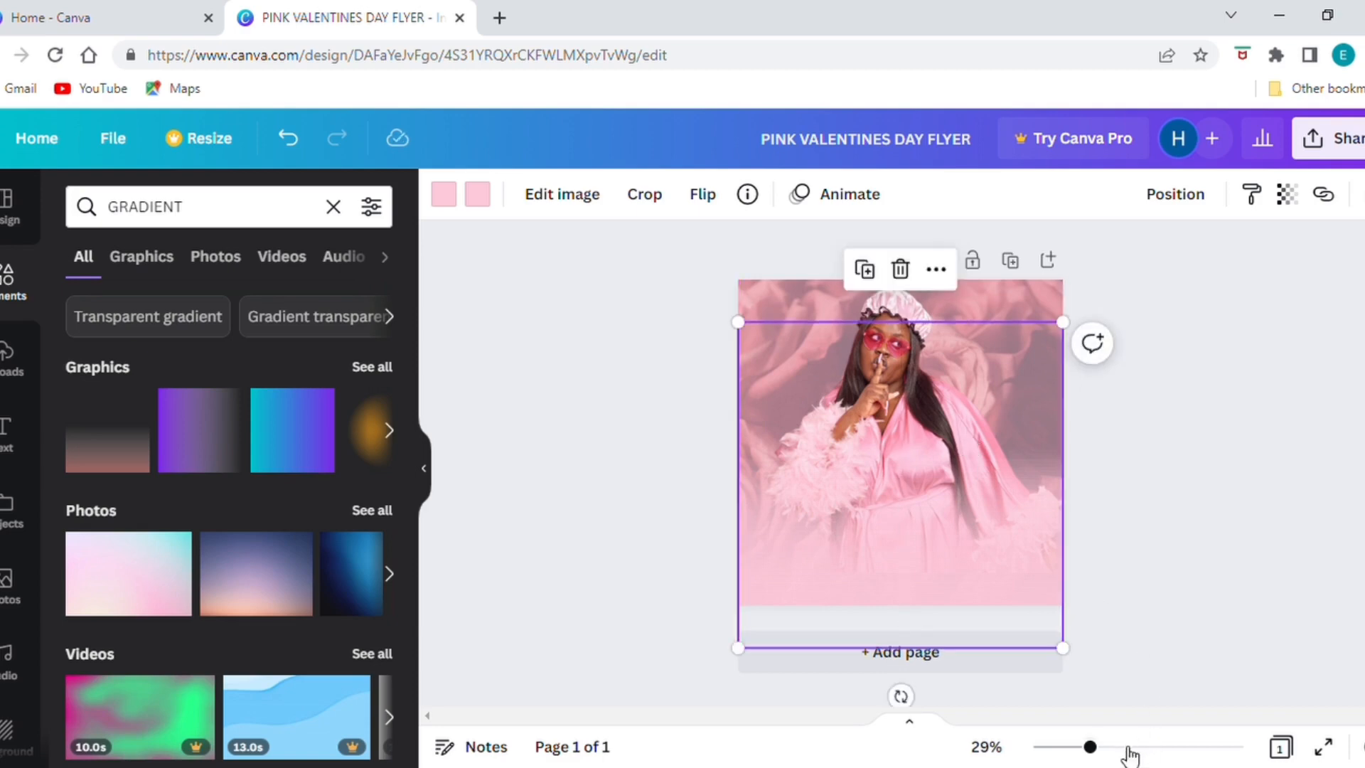
Adjust the height of the top gradient copy so that it starts near the woman's bonnet, and check the fade up close
mouse_move(1095, 747)
mouse_down()
mouse_move(1124, 747)
mouse_move(1094, 747)
mouse_up()
scroll(1070, 657, down, 2)
scroll(1038, 457, up, 1)
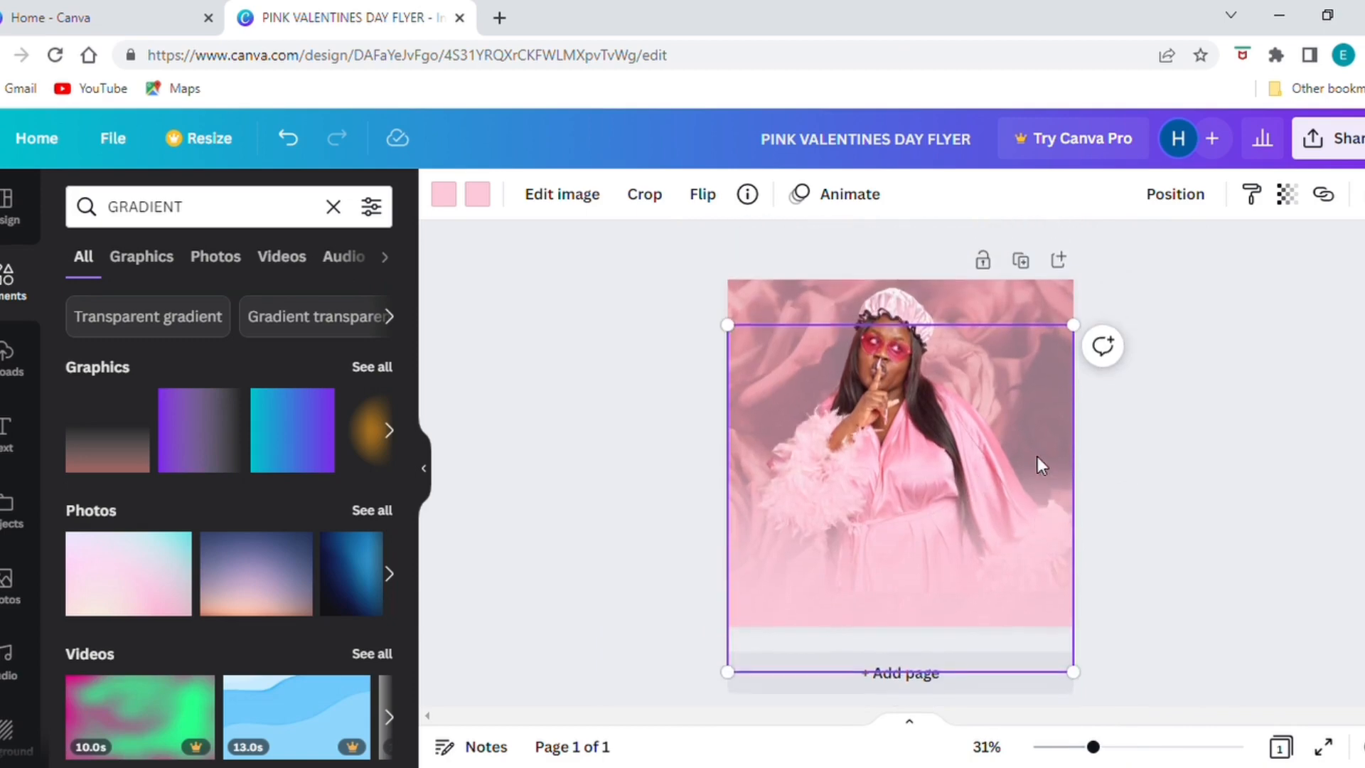
drag(975, 442, 984, 462)
mouse_move(1100, 758)
mouse_down()
mouse_move(1111, 758)
mouse_move(1099, 751)
mouse_up()
scroll(1064, 623, down, 1)
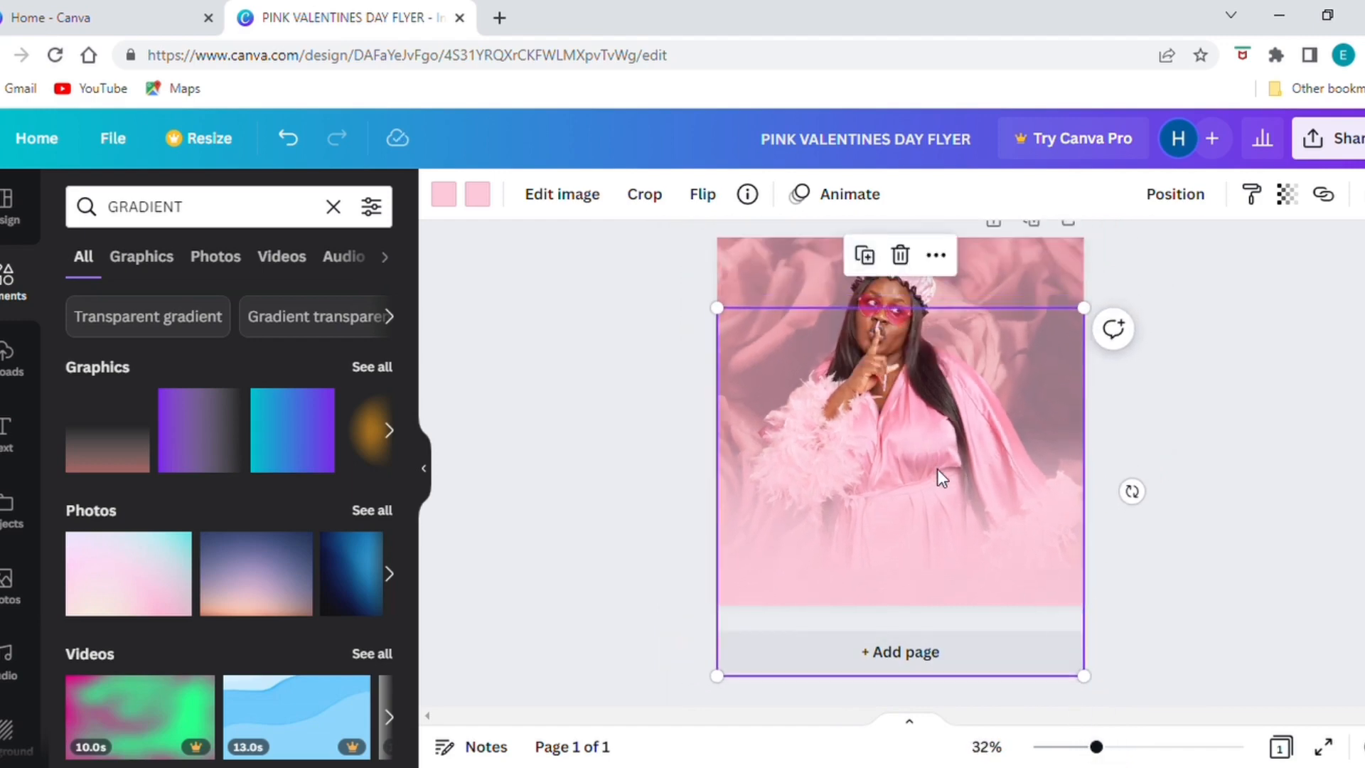
drag(937, 467, 950, 483)
drag(975, 403, 972, 380)
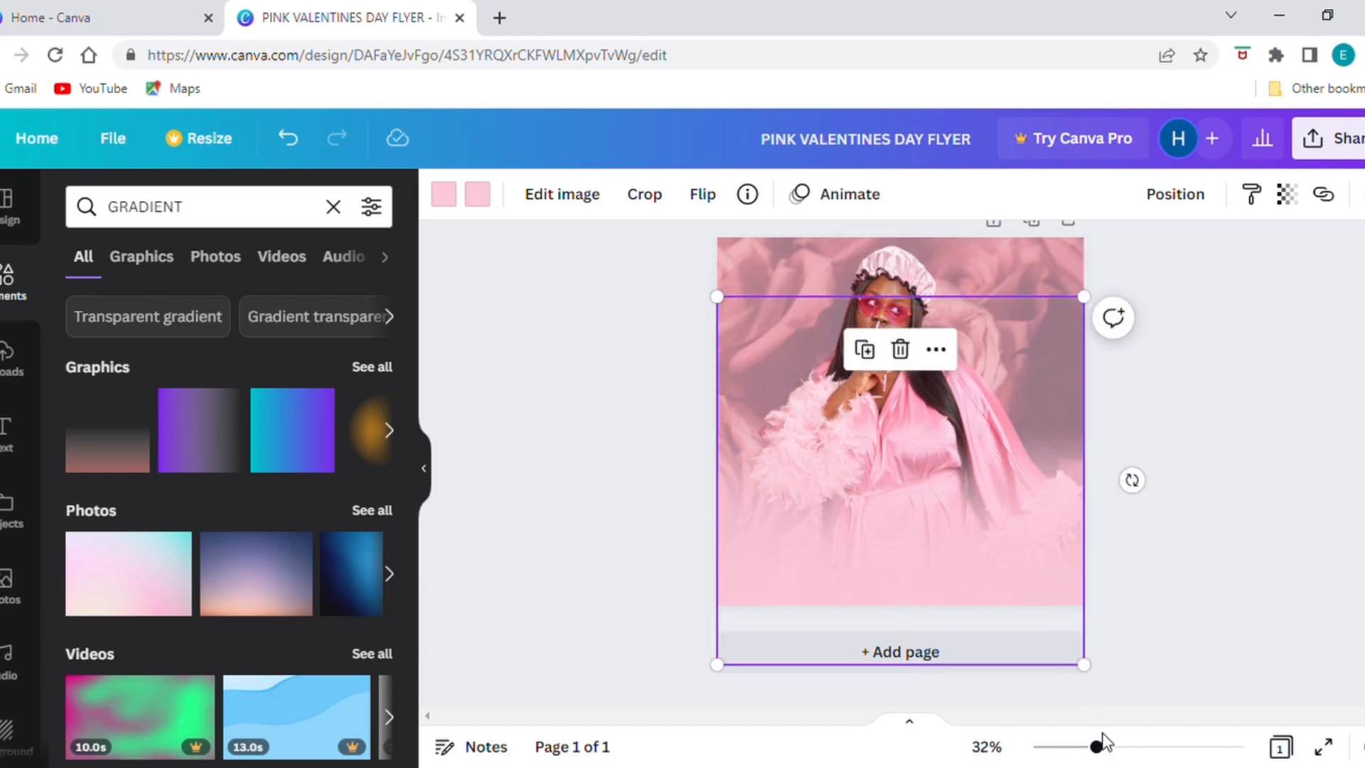
drag(1103, 732, 1135, 710)
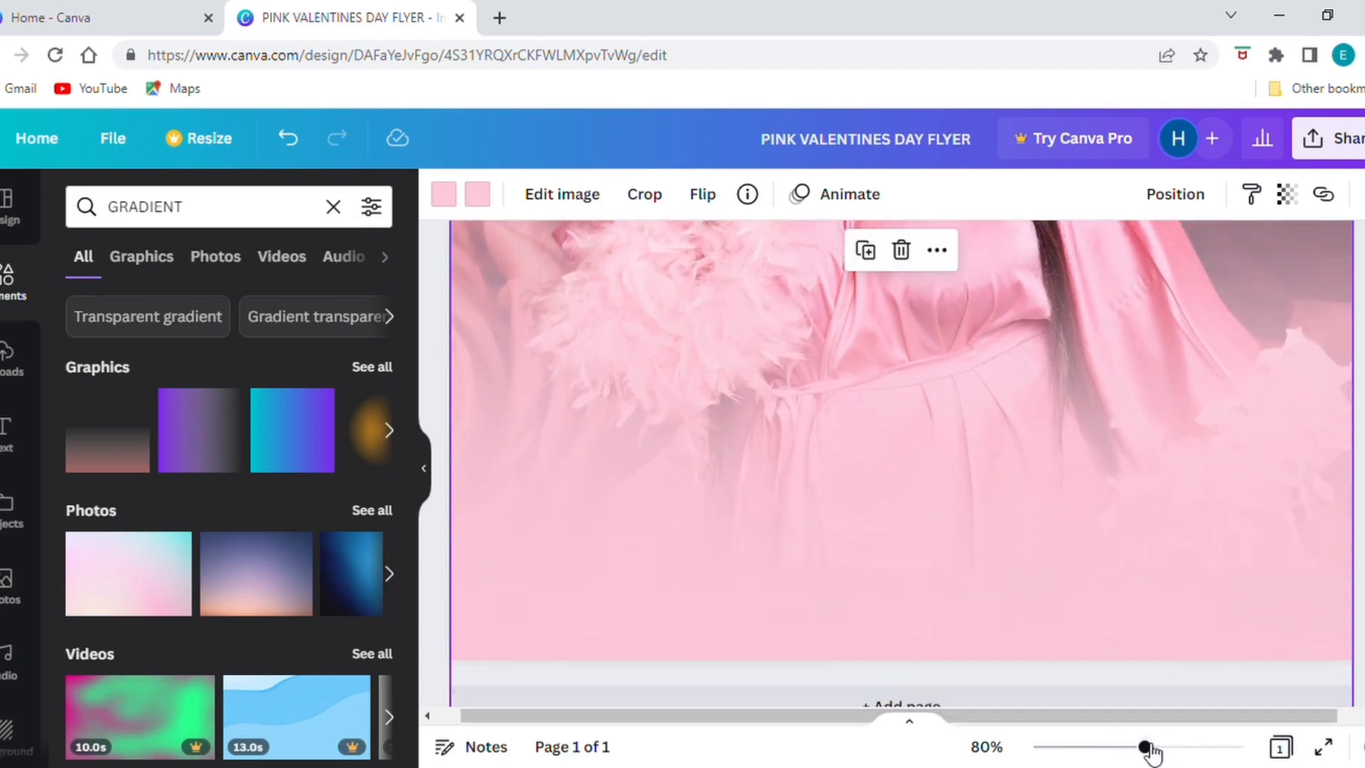
drag(1144, 746, 1095, 746)
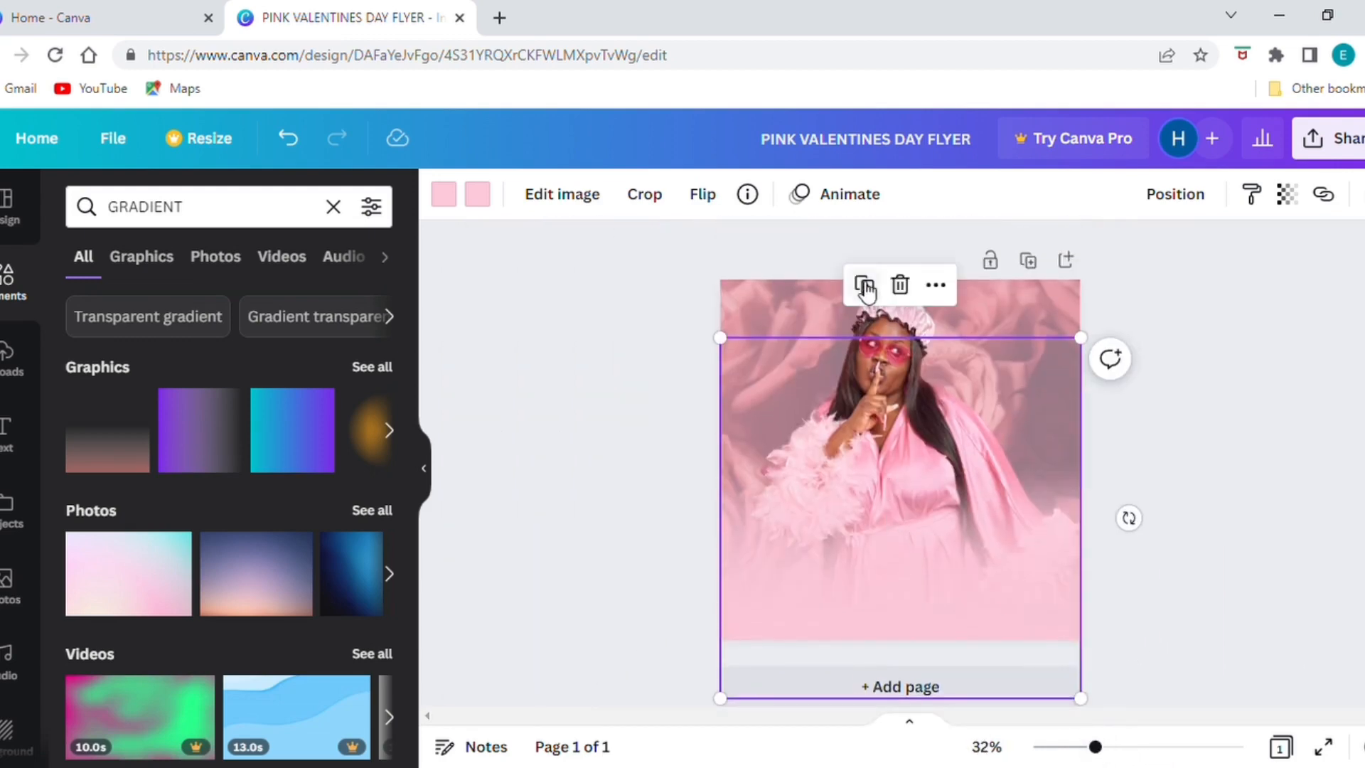
Add one more copy of the pink gradient over the lower part of the page and inspect the blend at the bottom
click(865, 287)
mouse_move(907, 382)
mouse_down()
mouse_move(928, 400)
mouse_move(923, 388)
mouse_up()
drag(1105, 753, 1161, 748)
scroll(1102, 633, down, 3)
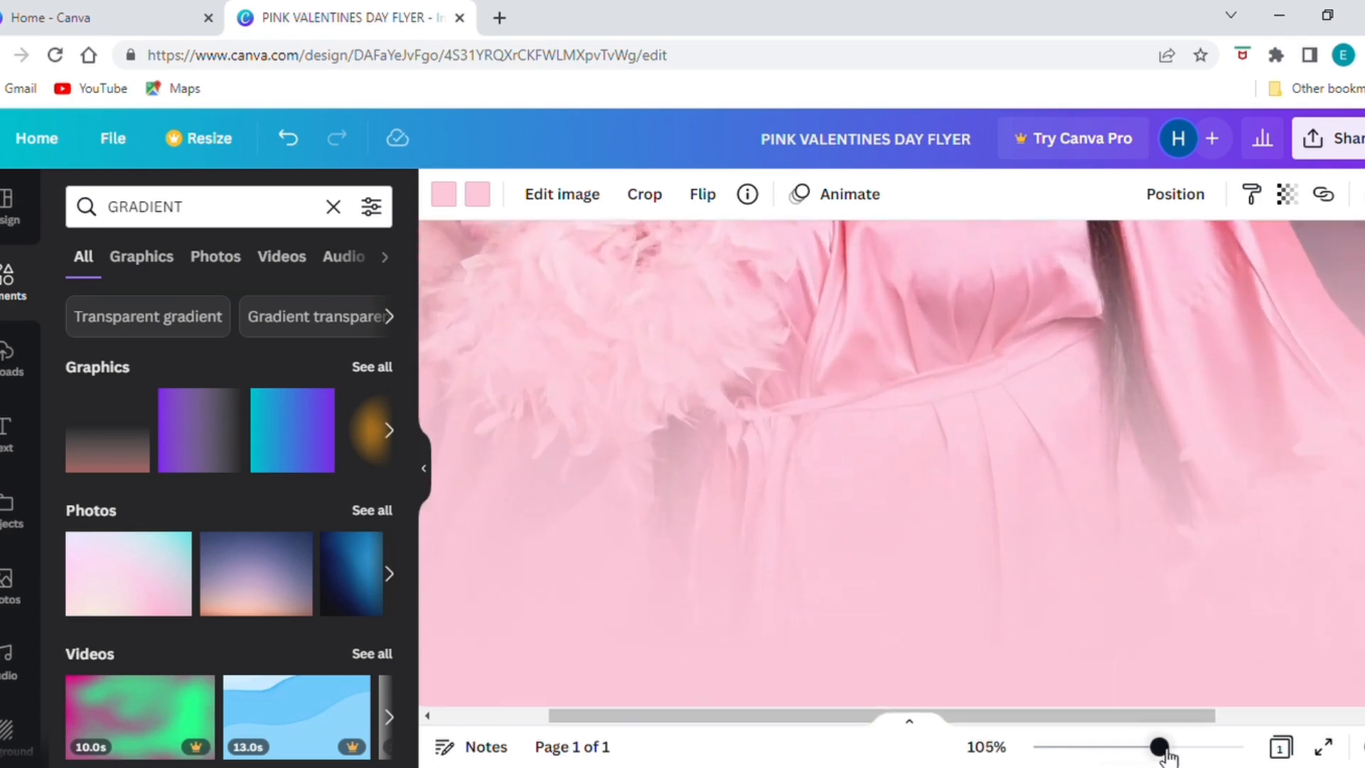
scroll(1134, 694, down, 5)
scroll(1130, 682, up, 1)
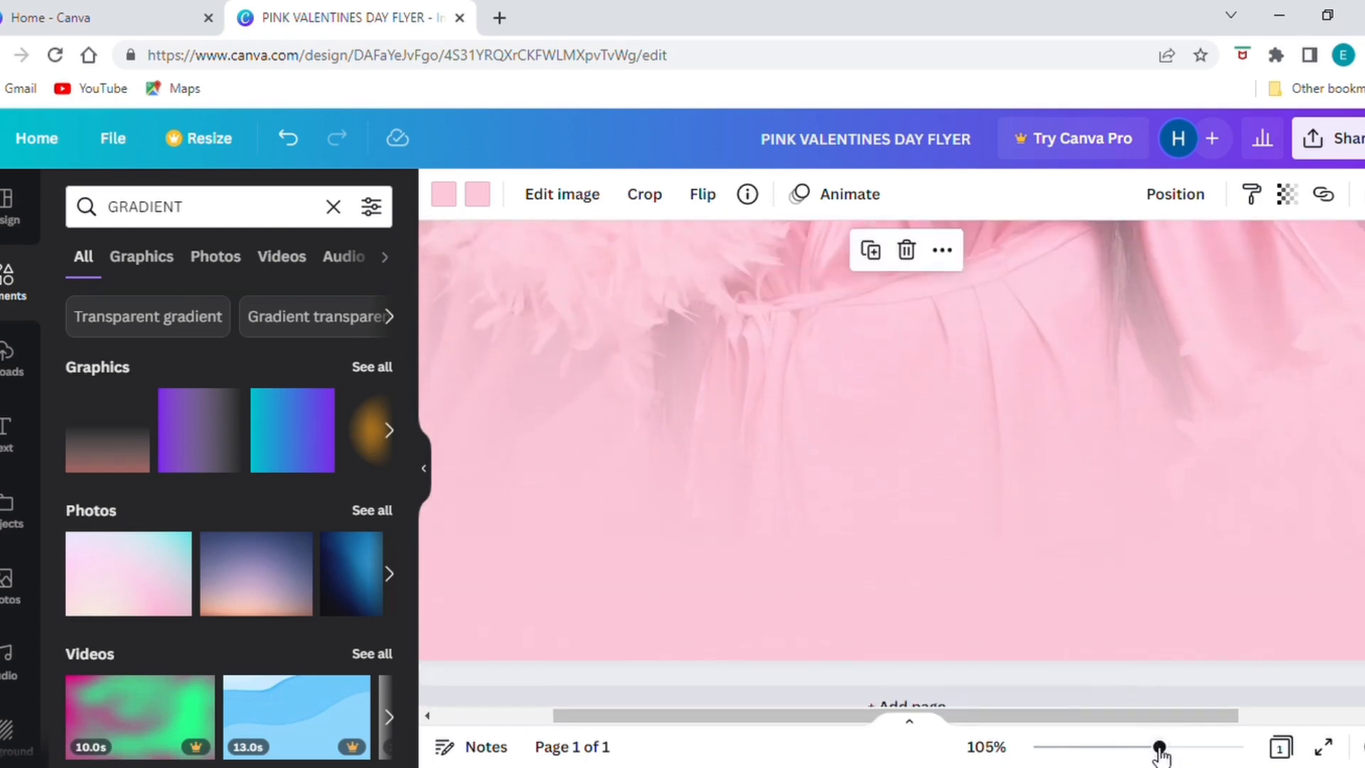
drag(1160, 748, 1088, 755)
scroll(1118, 603, up, 1)
click(1124, 643)
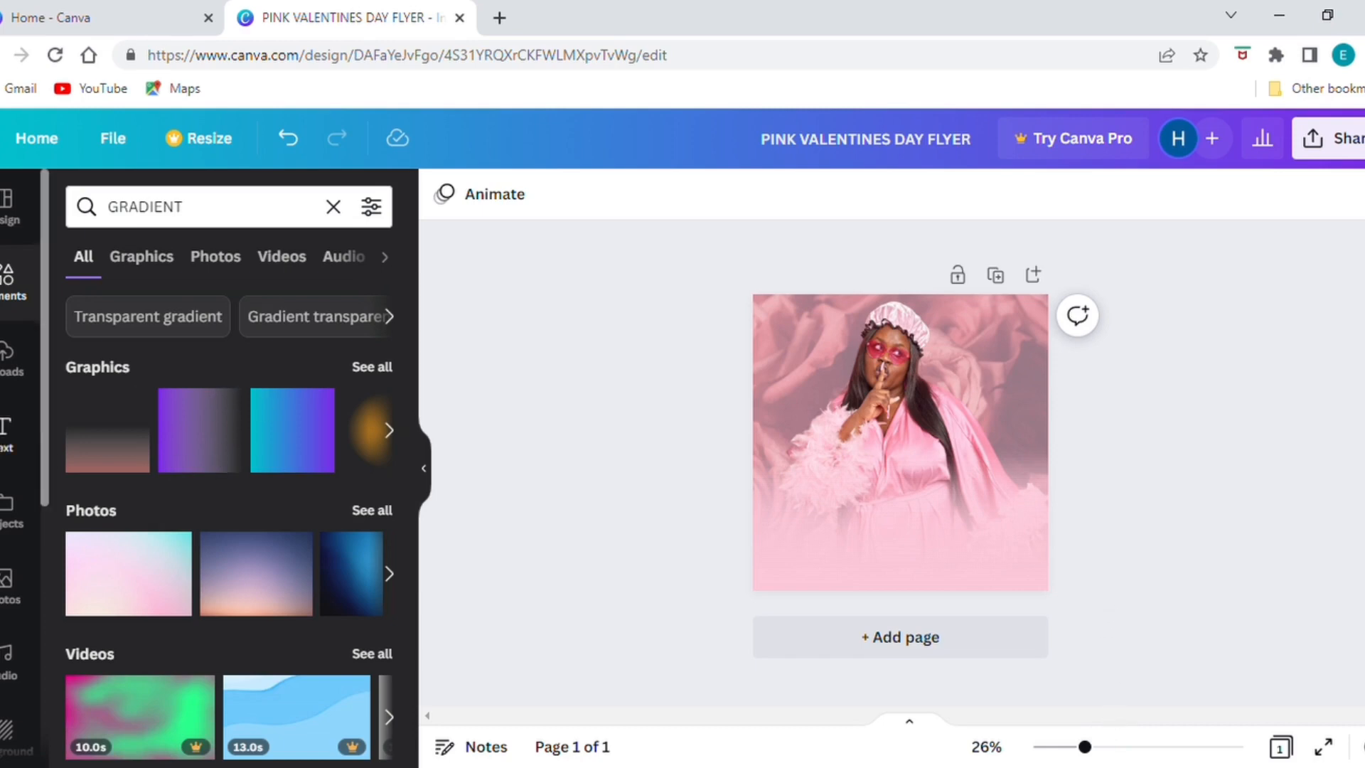
Add a heading to the page and replace its placeholder text with LOVE
click(14, 430)
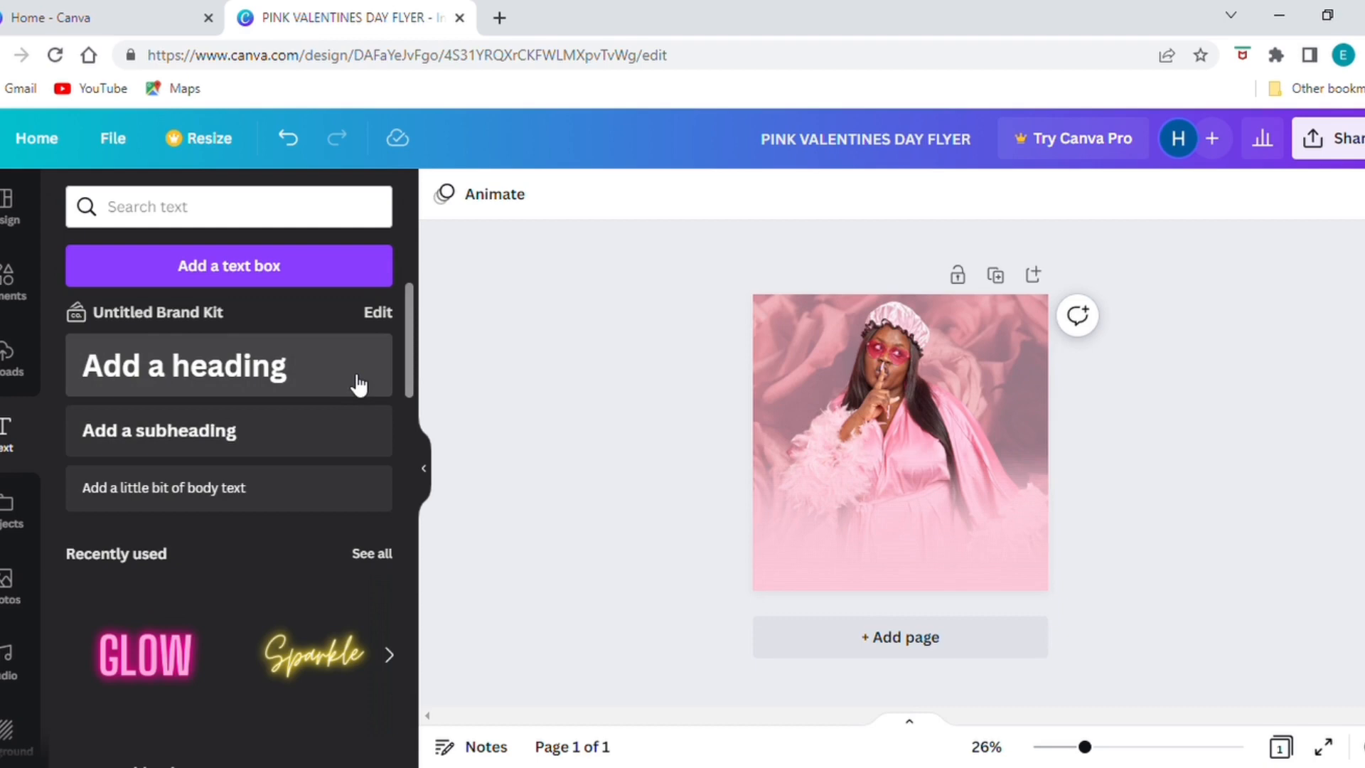
click(288, 374)
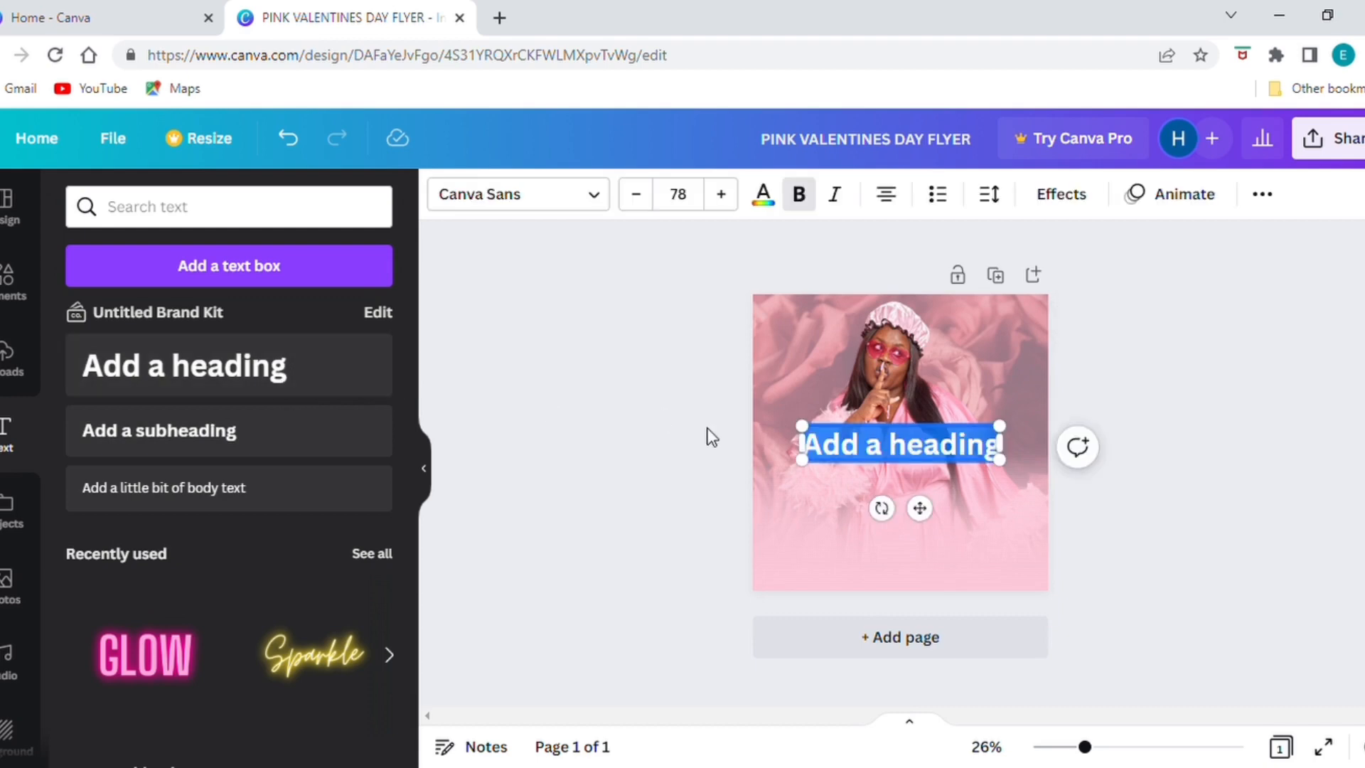
double_click(968, 467)
click(970, 467)
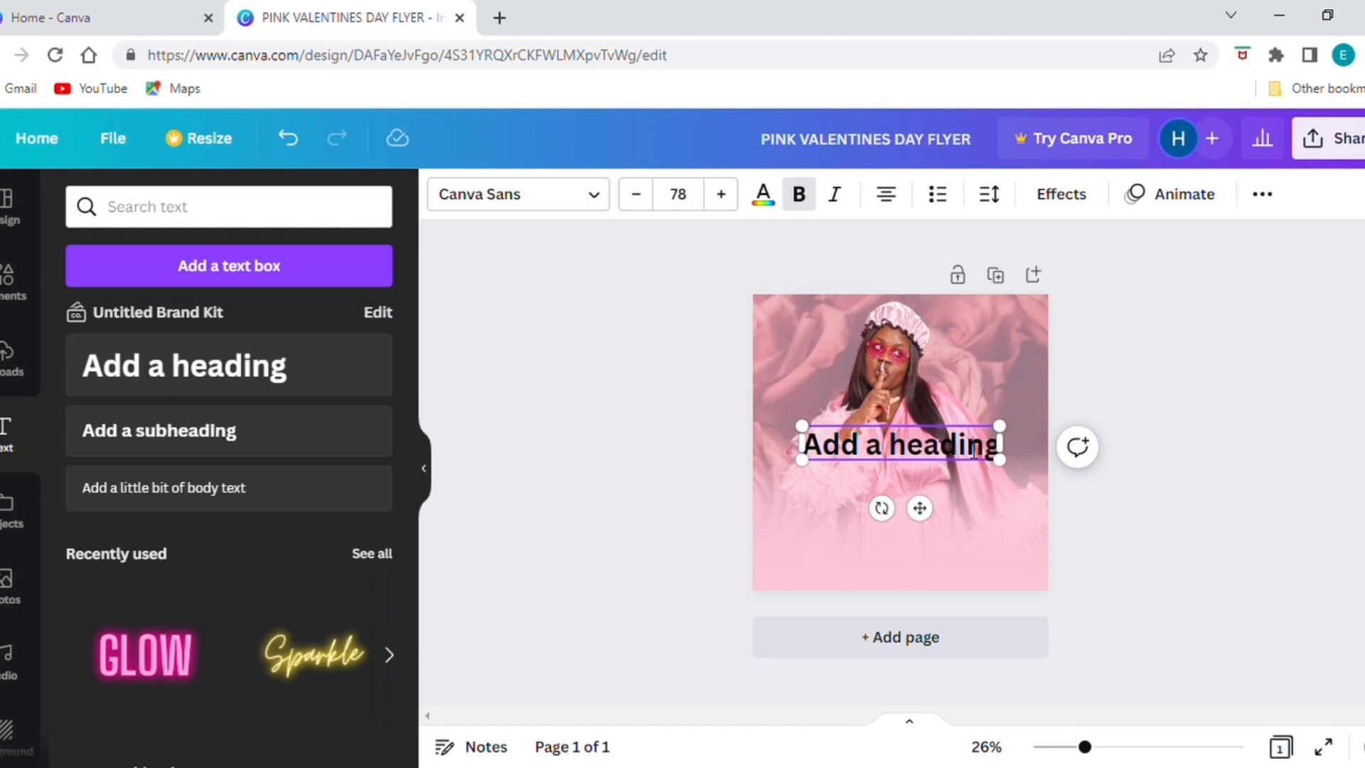
triple_click(978, 450)
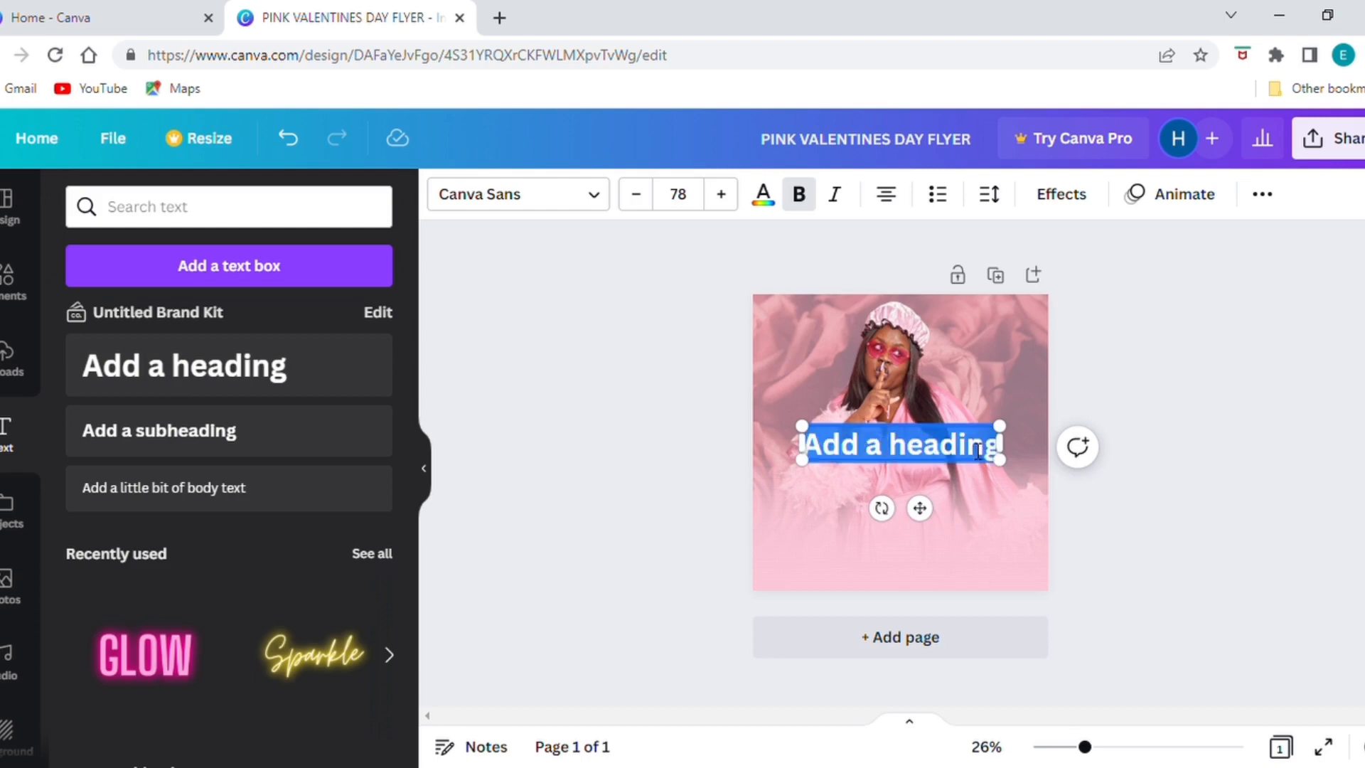
text(LOVE)
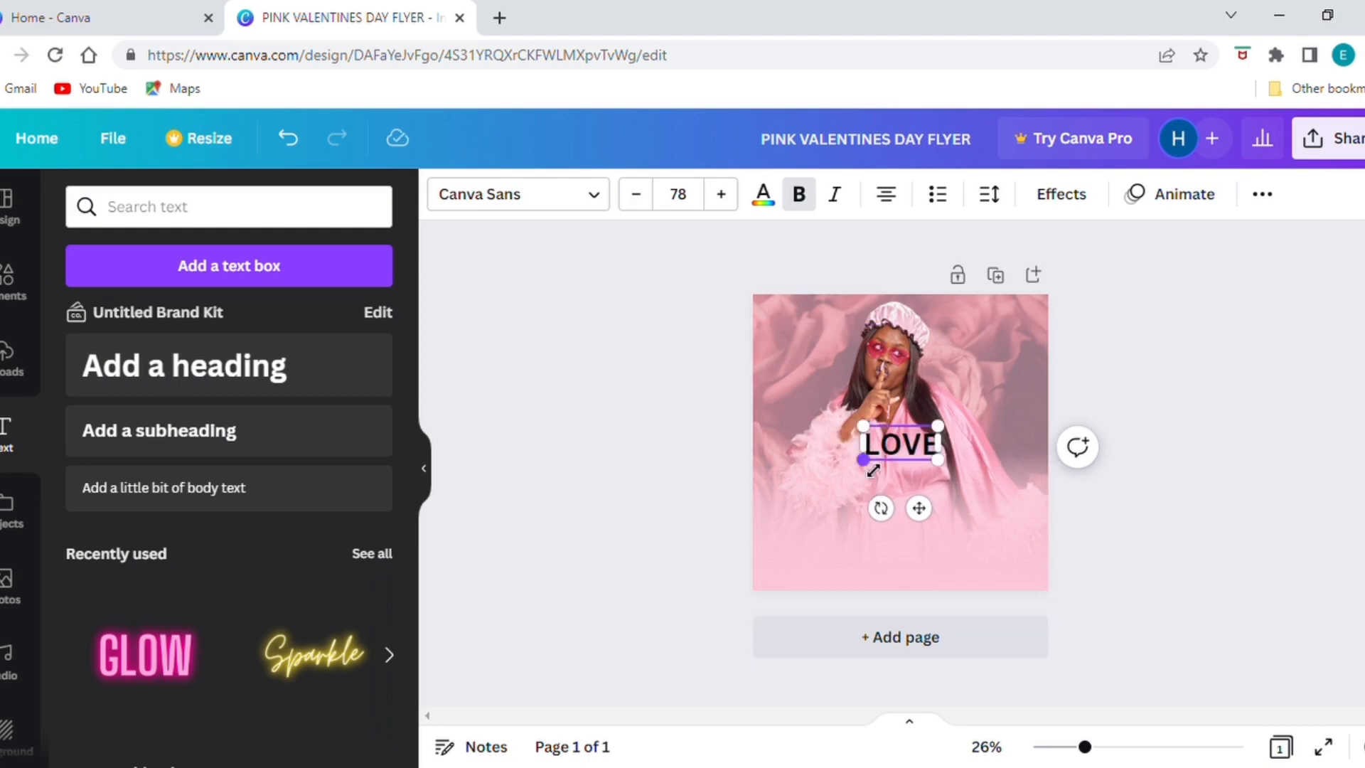
Enlarge the LOVE heading to font size 161 and center it horizontally over the lower part of the woman
drag(873, 470, 794, 510)
click(1061, 510)
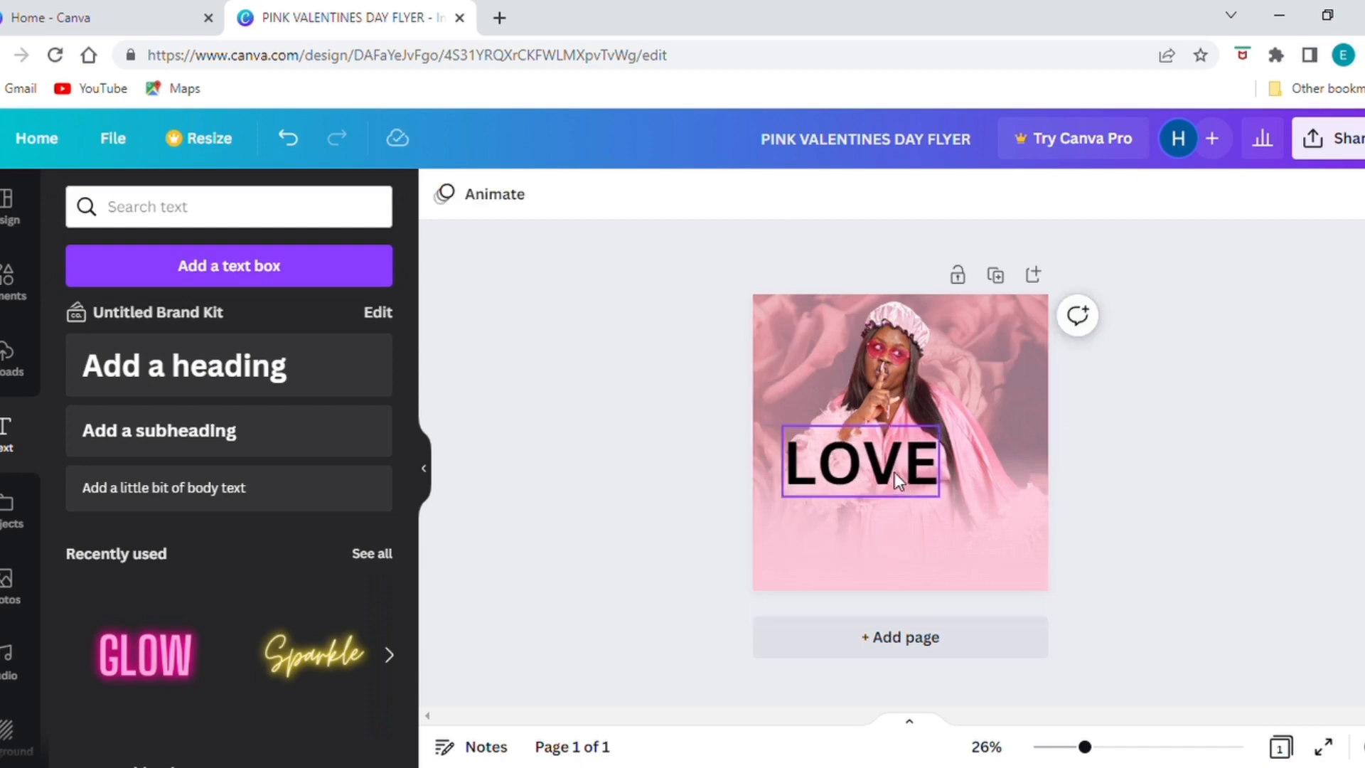
drag(895, 471, 931, 497)
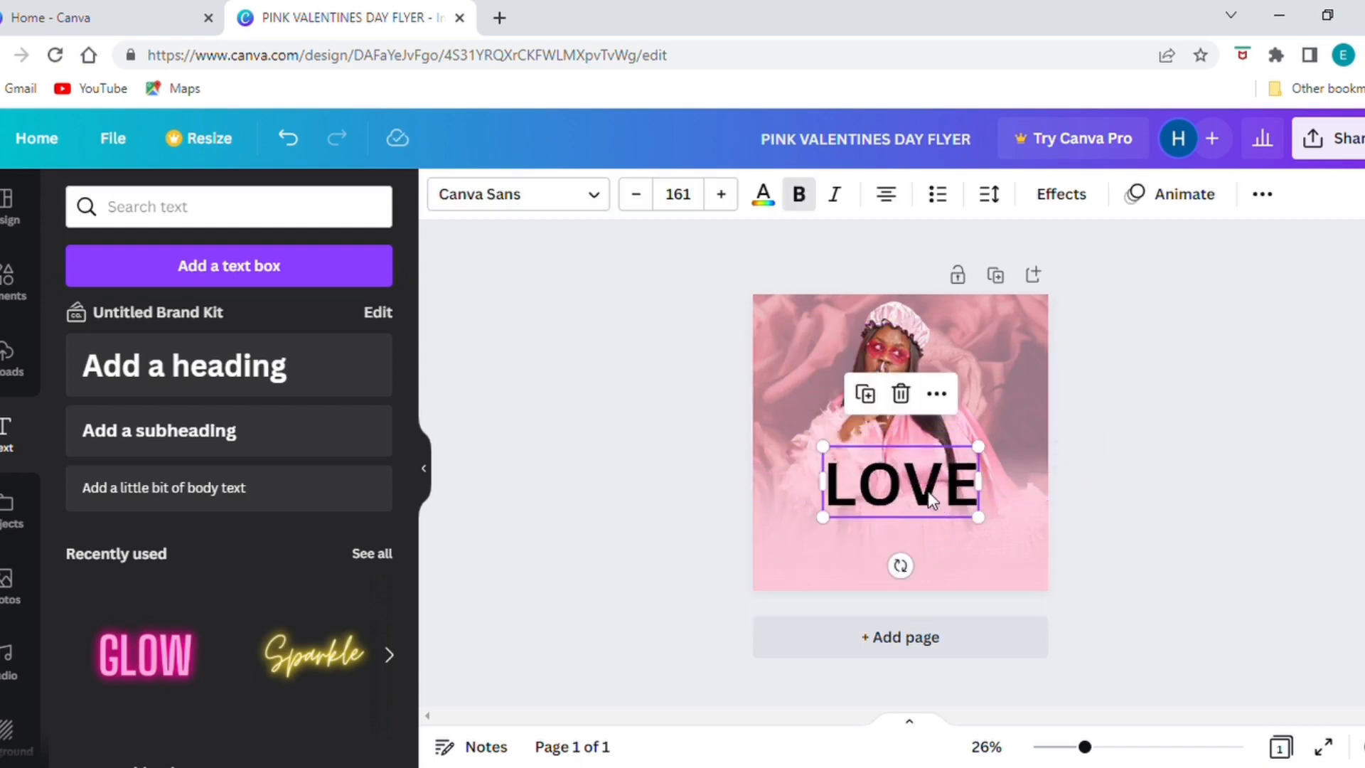
Search the fonts for ROX and set the LOVE heading in RoxboroughCF
click(596, 207)
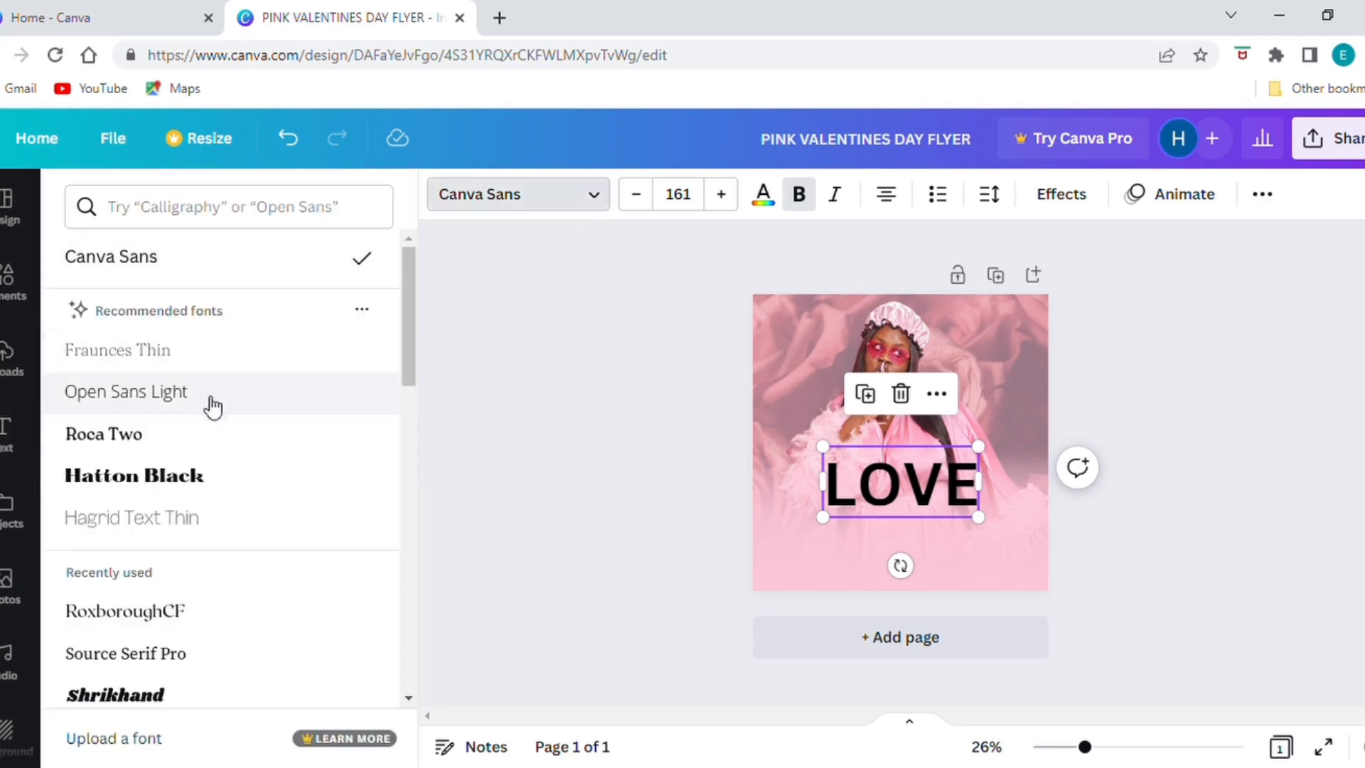
scroll(220, 446, down, 15)
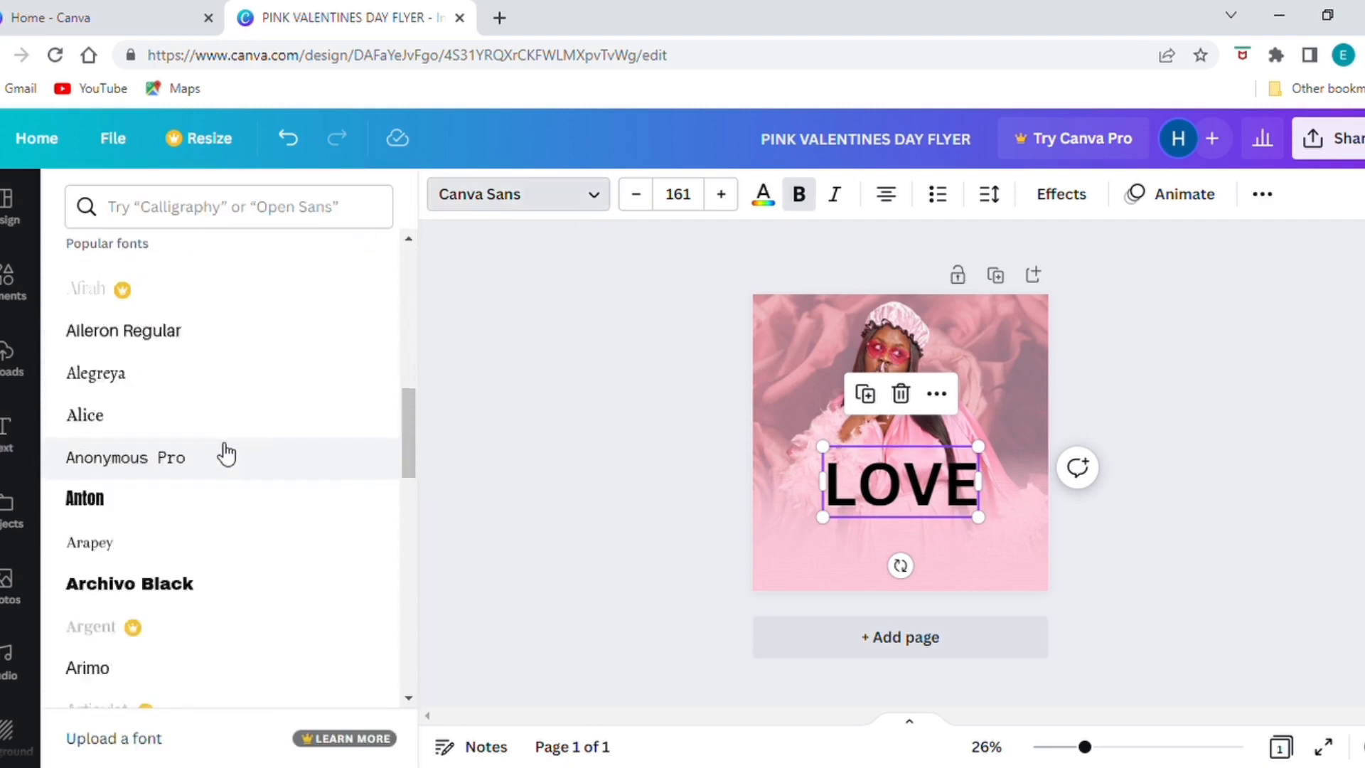
click(281, 217)
text(ROX)
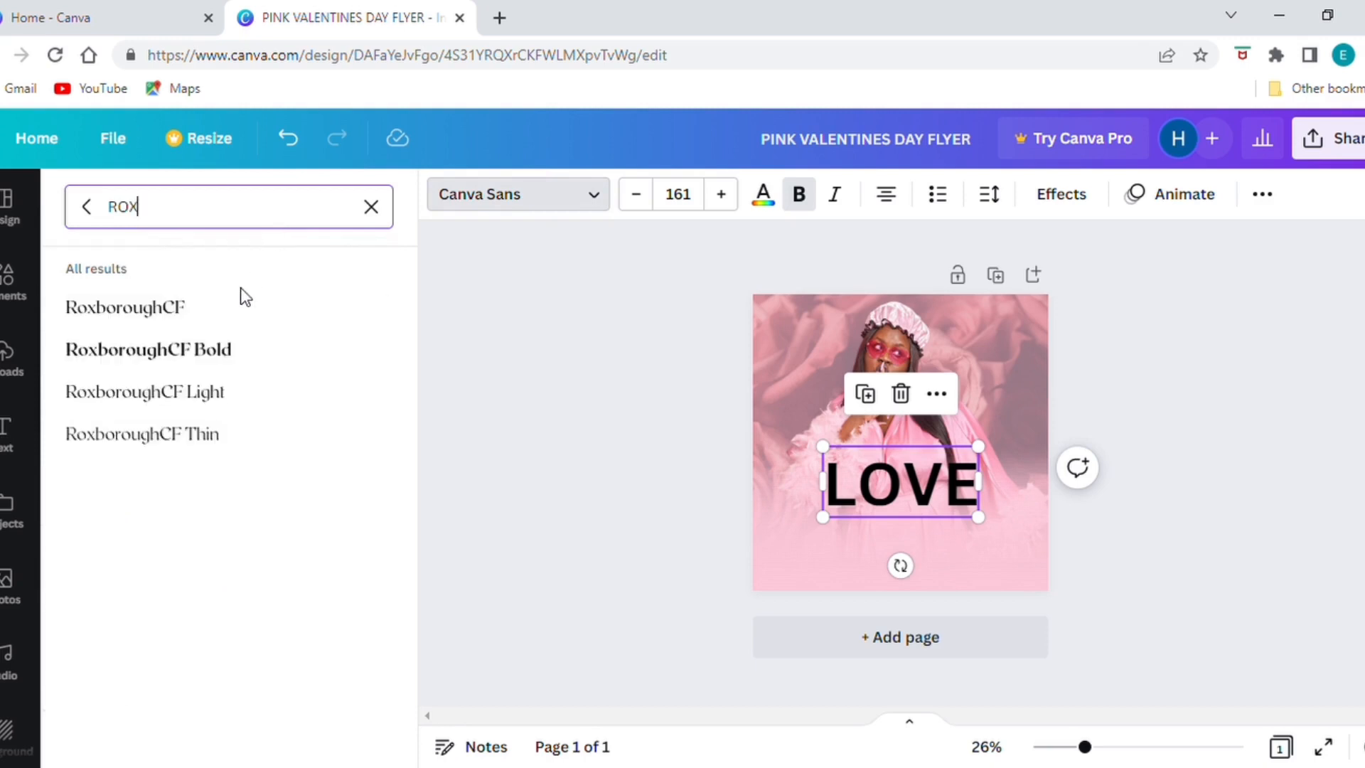
click(249, 302)
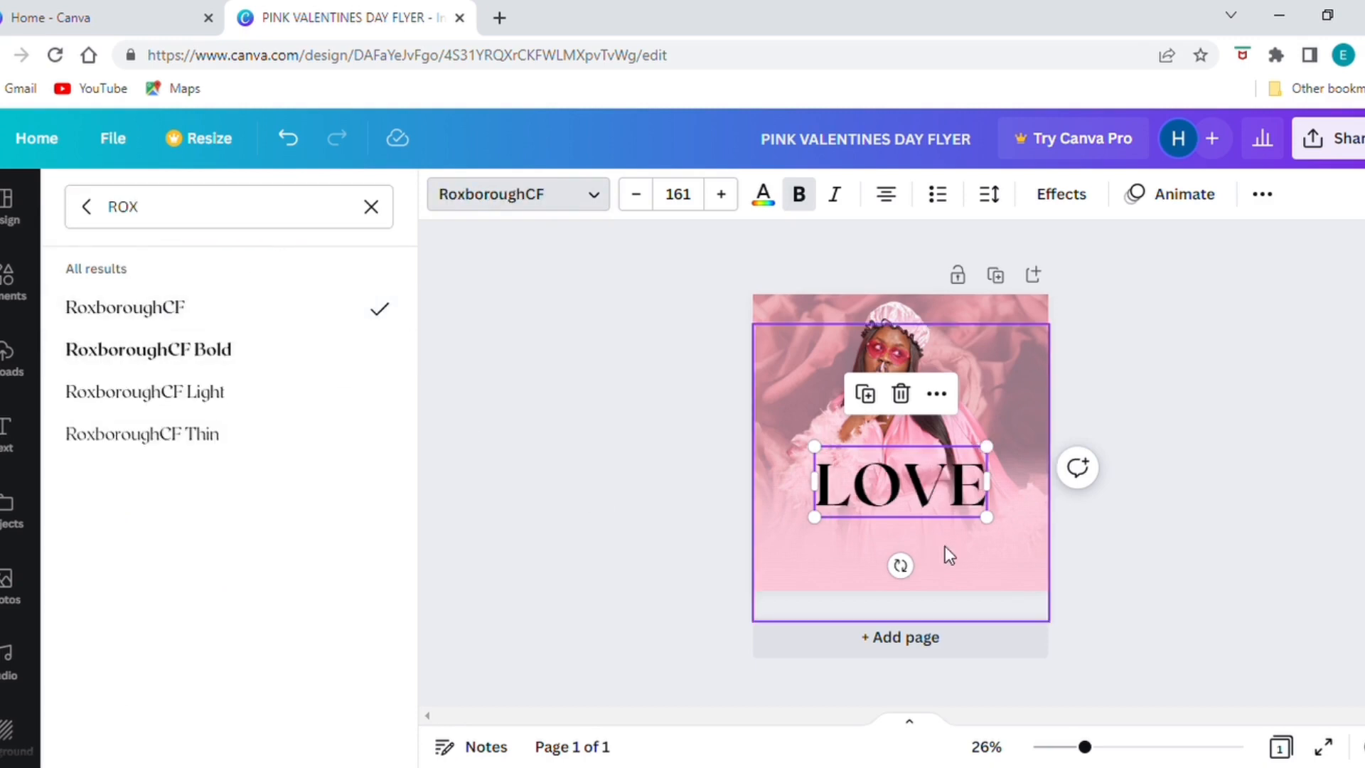
key(Escape)
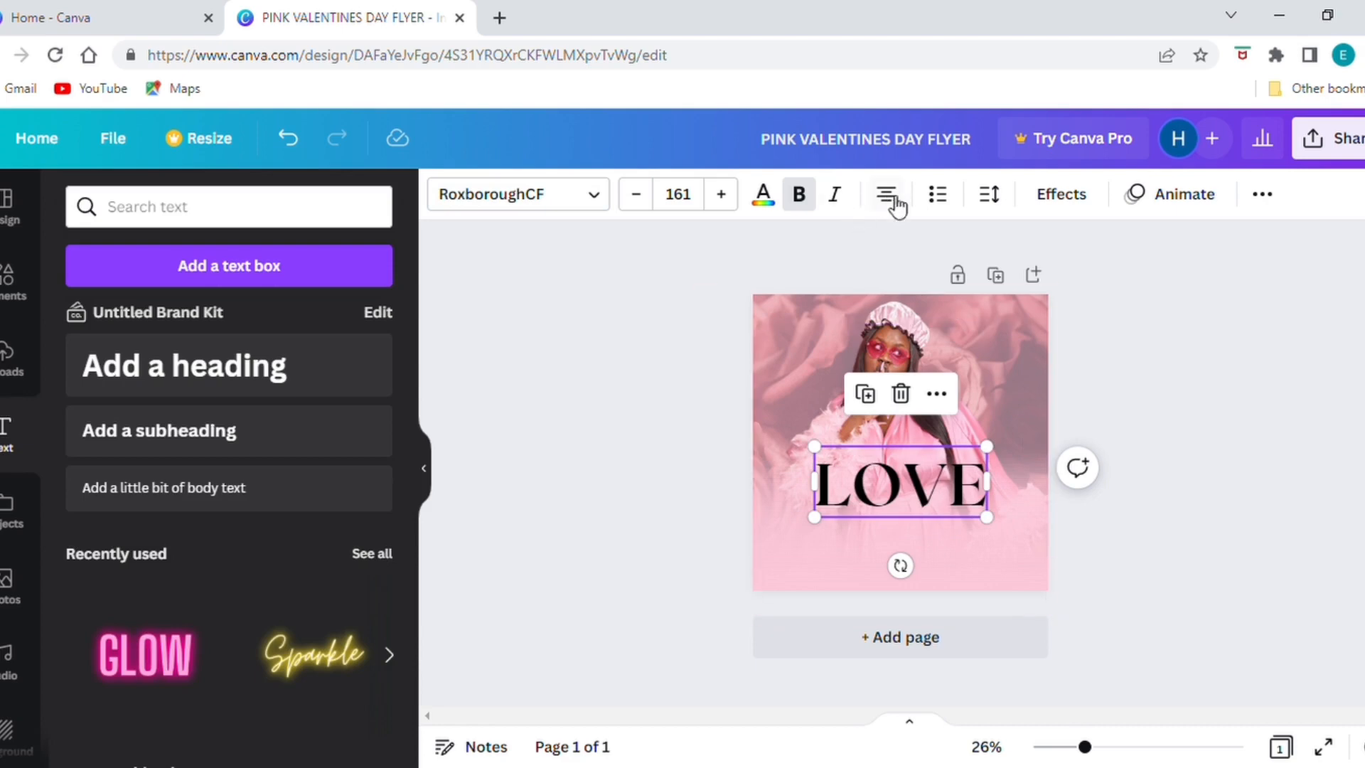
Change the LOVE heading's text color to white
click(765, 203)
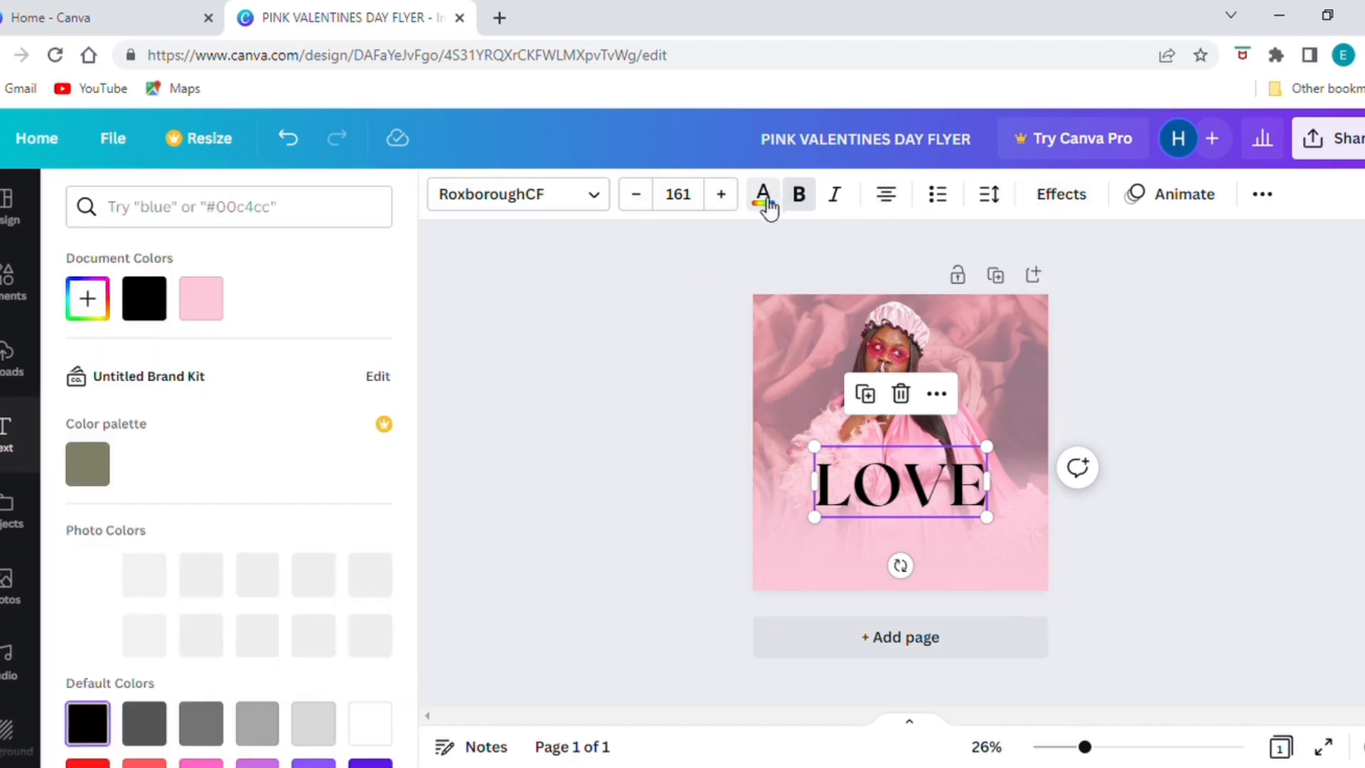
scroll(258, 533, down, 2)
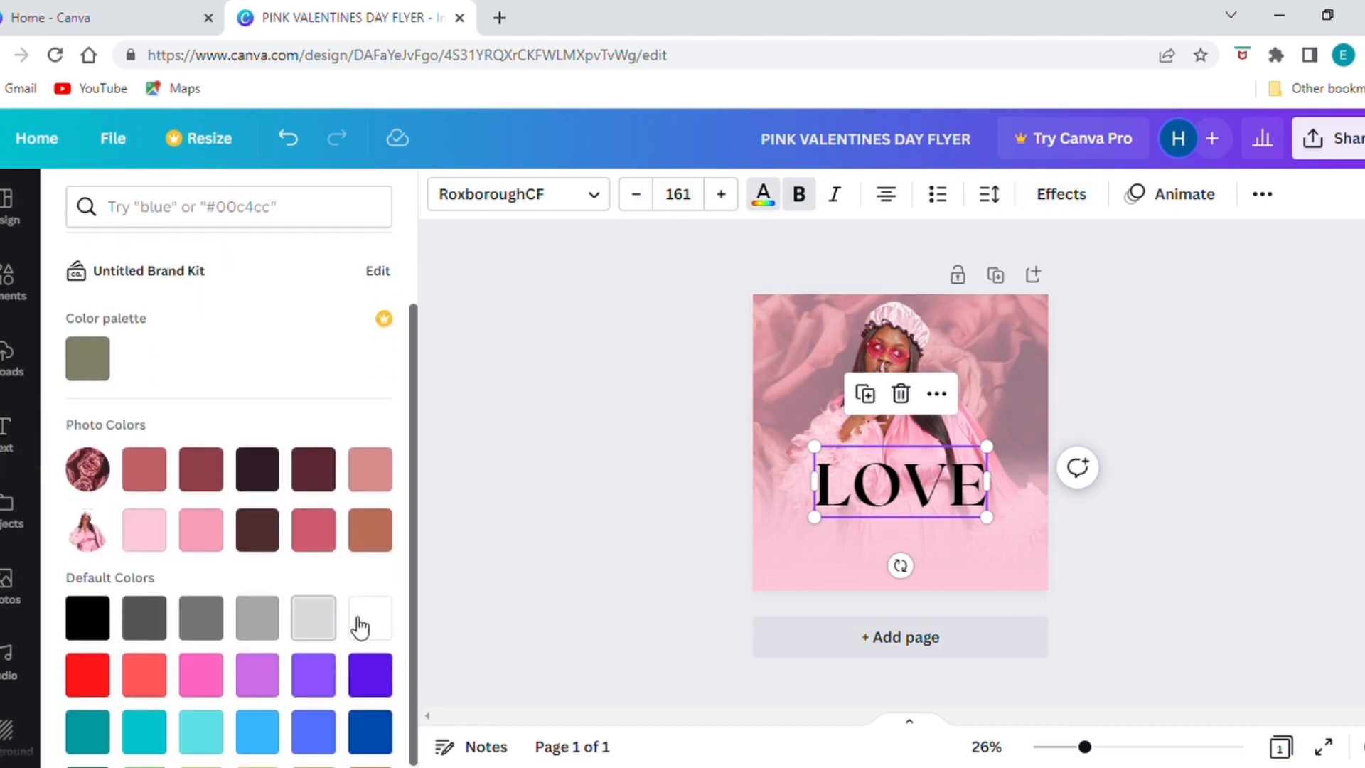
click(362, 623)
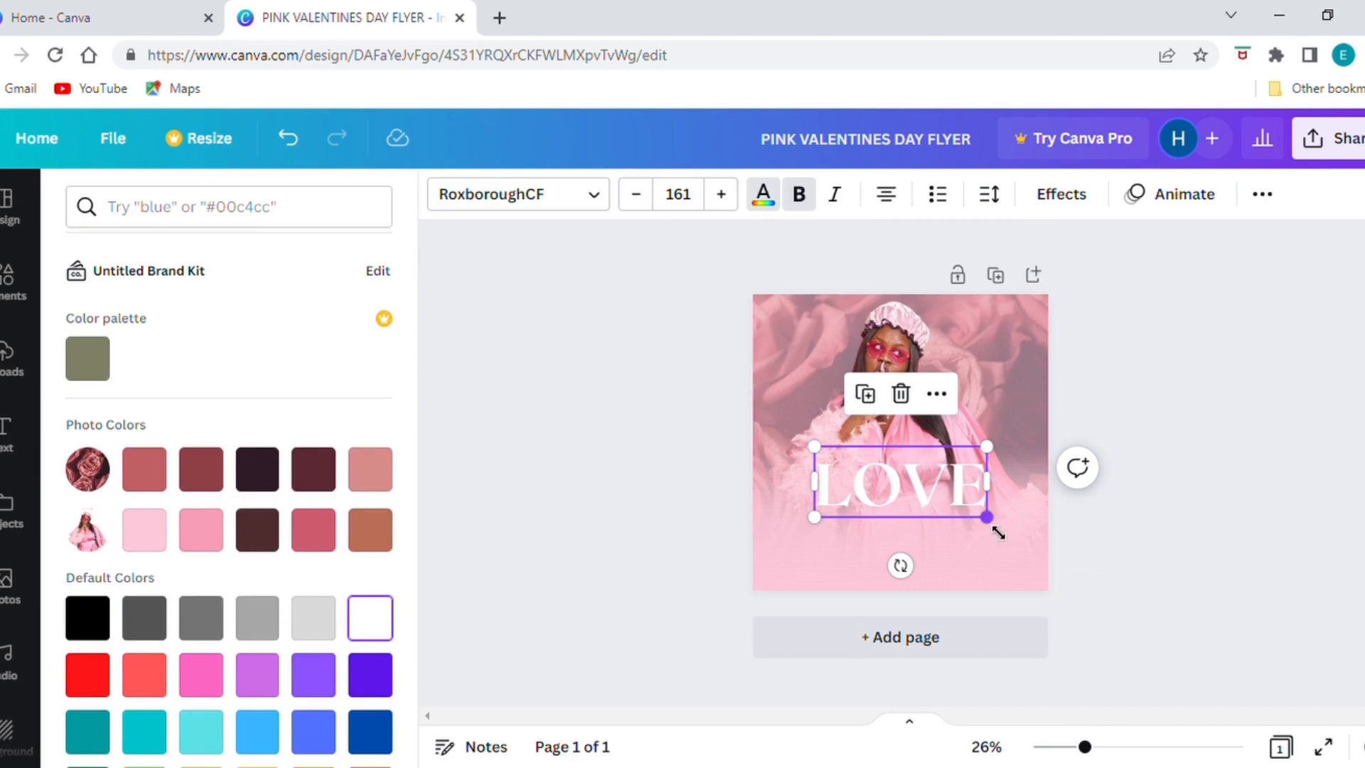
Apply the Splice effect to the LOVE heading with white as the effect color and keep the text itself white
click(1060, 194)
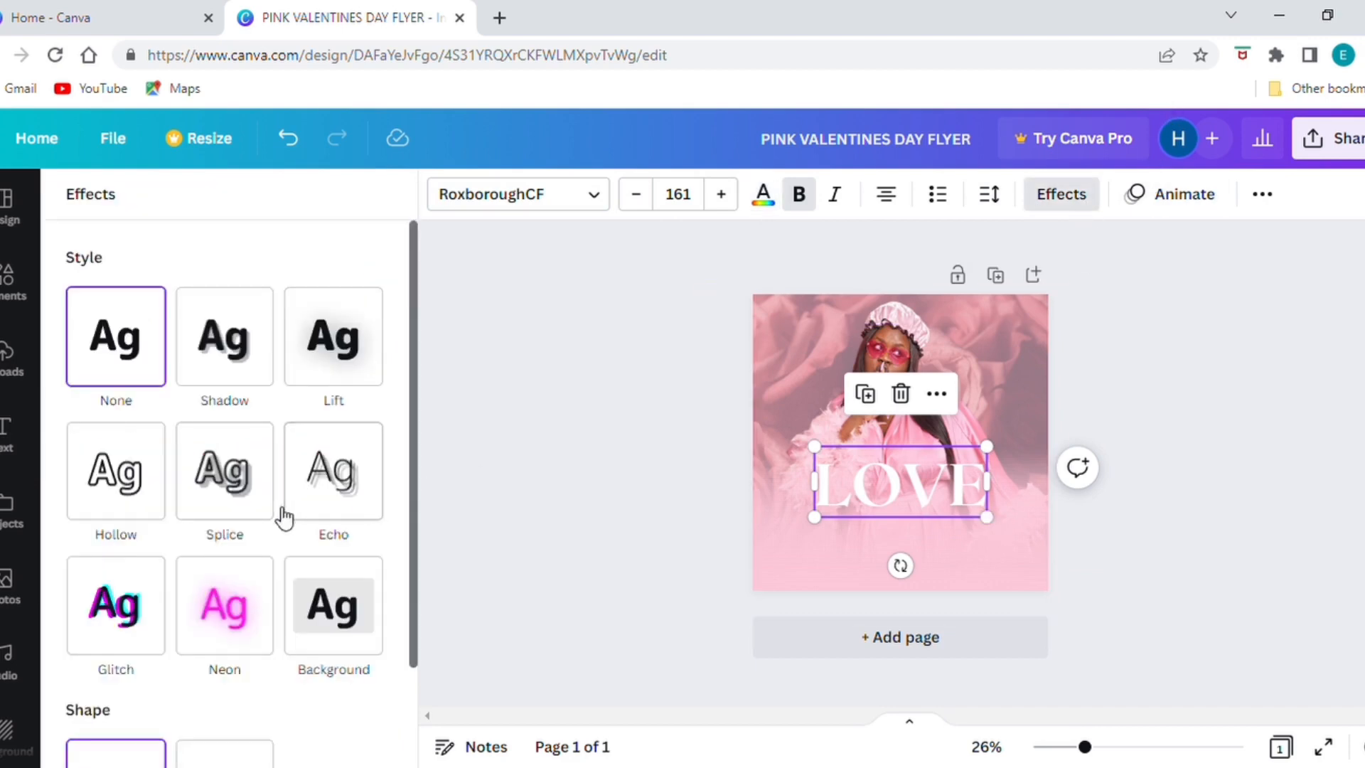
scroll(270, 497, down, 2)
click(228, 377)
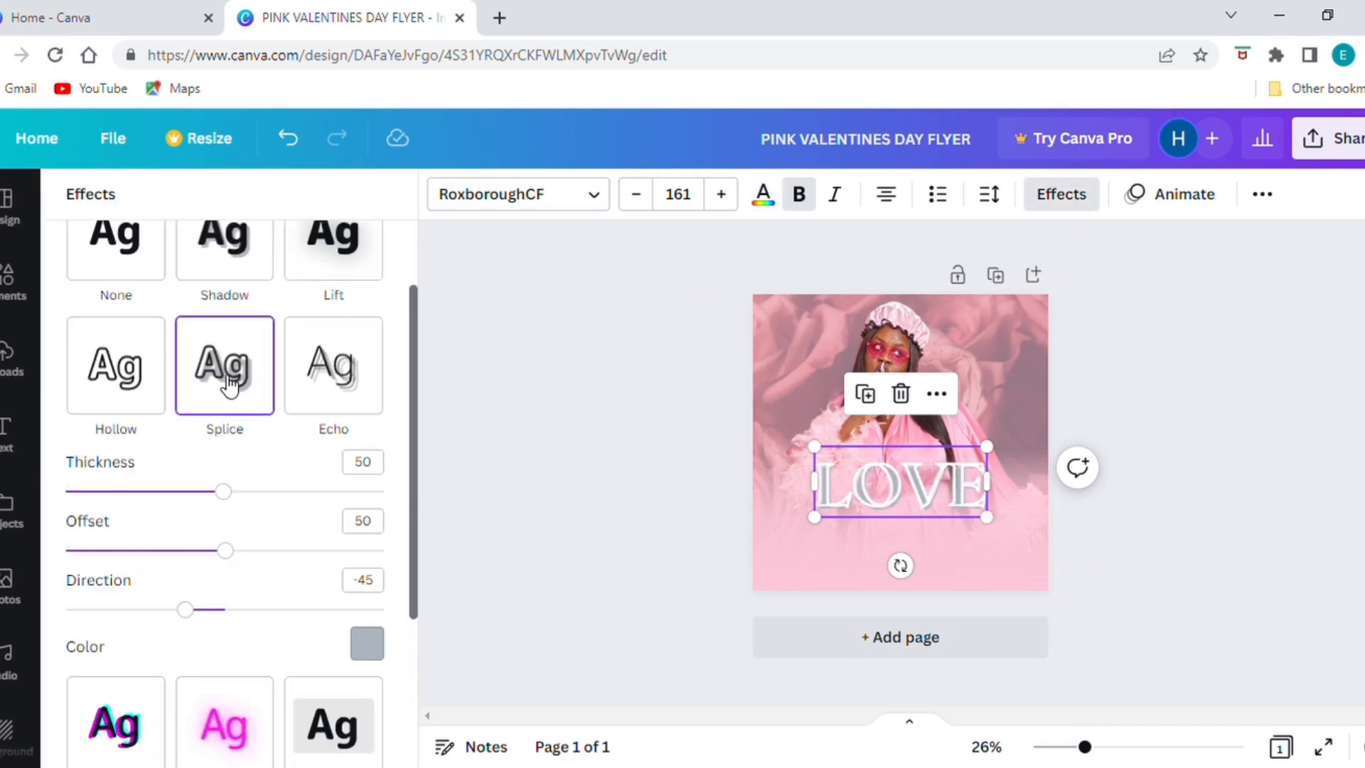
click(368, 638)
click(340, 507)
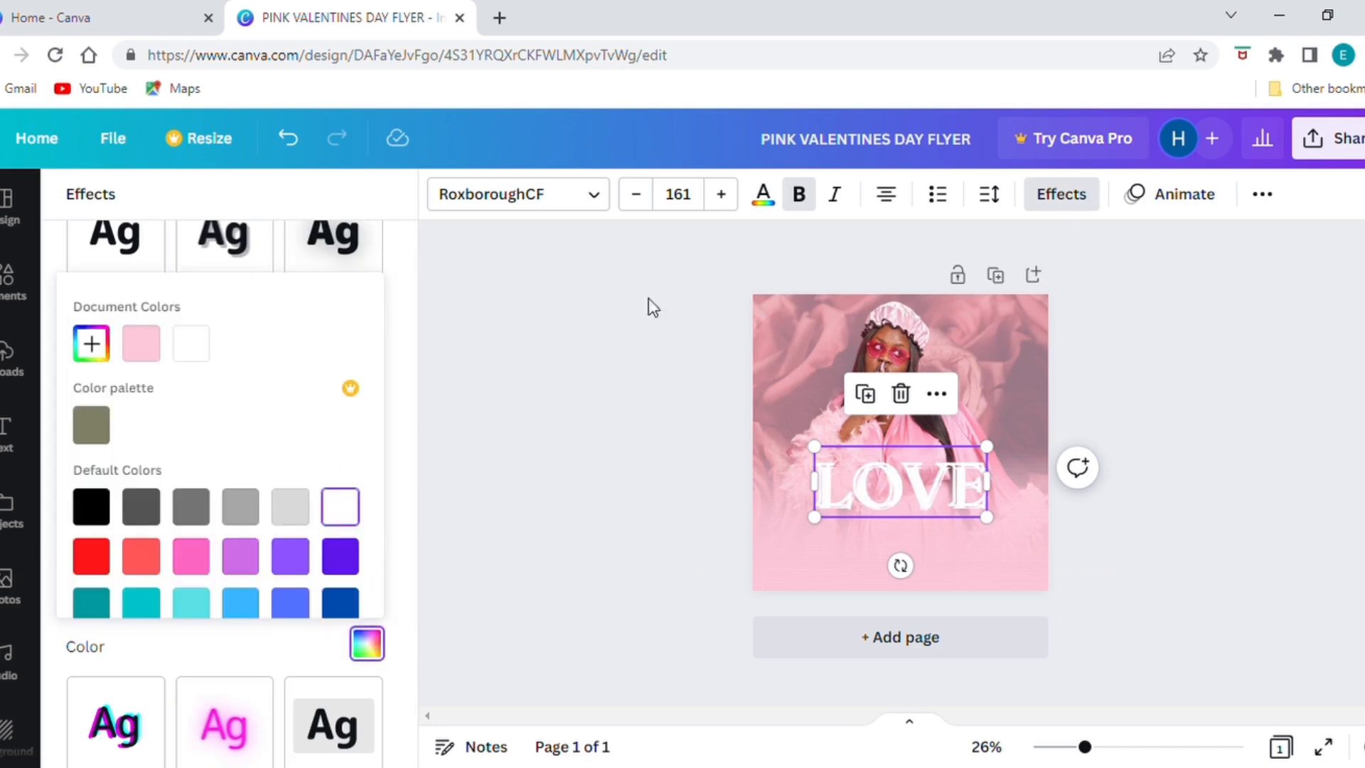
click(774, 211)
click(205, 310)
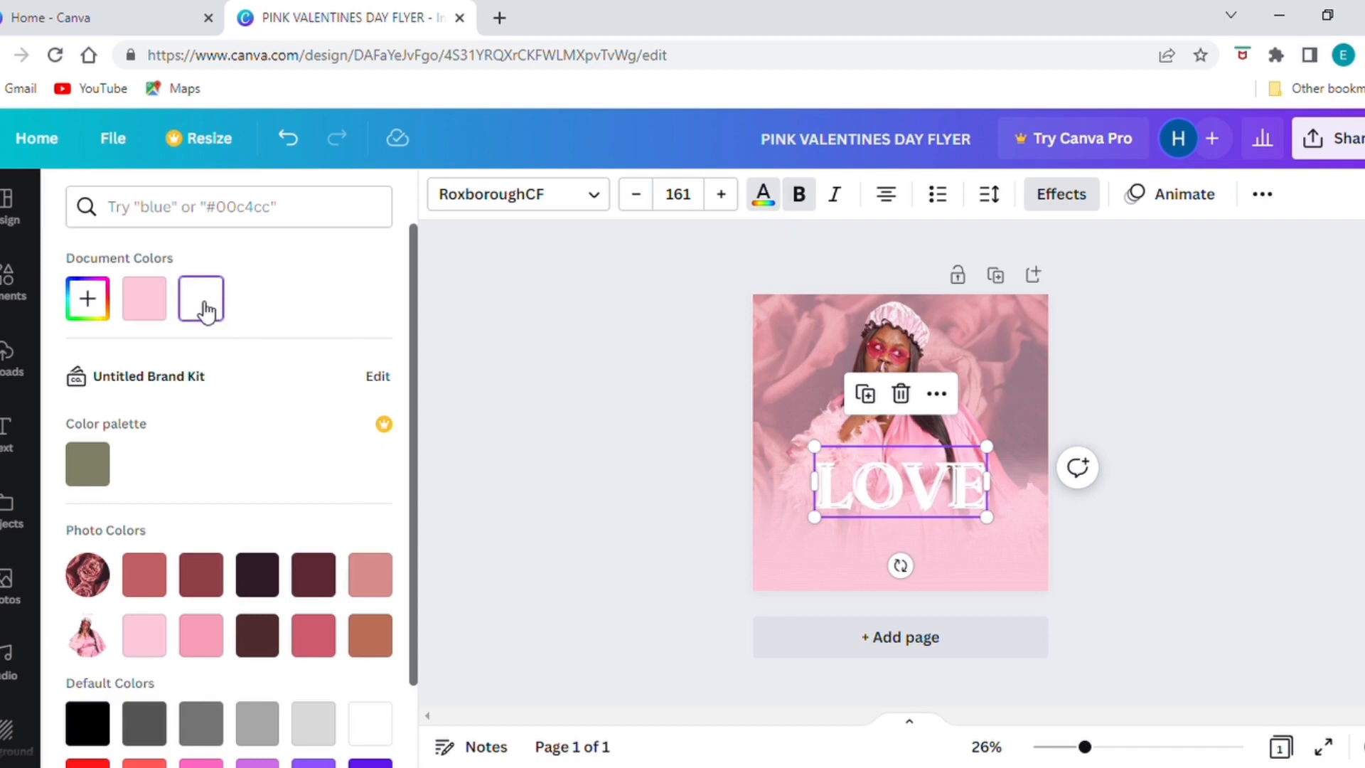
Set the heading's Splice effect to offset 0 and thickness 32
click(1058, 203)
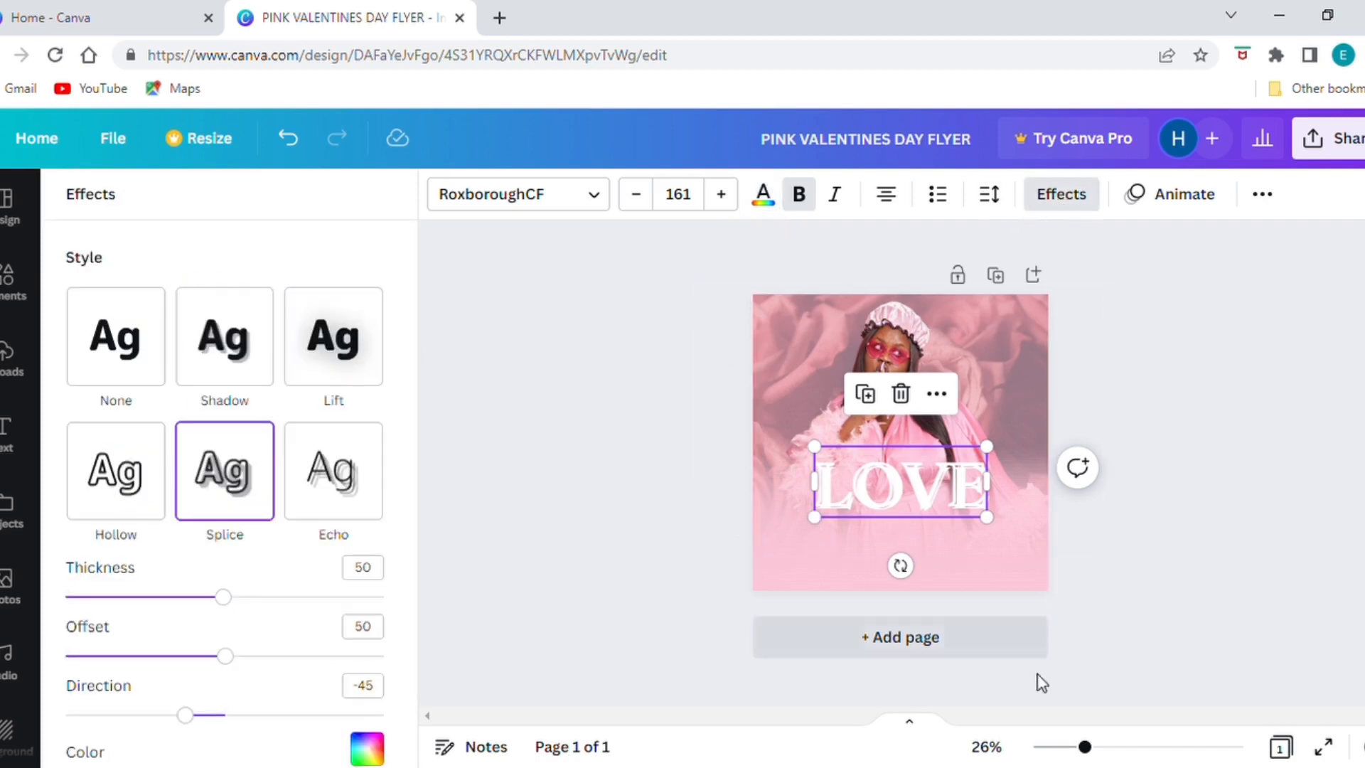
drag(1073, 750, 1100, 746)
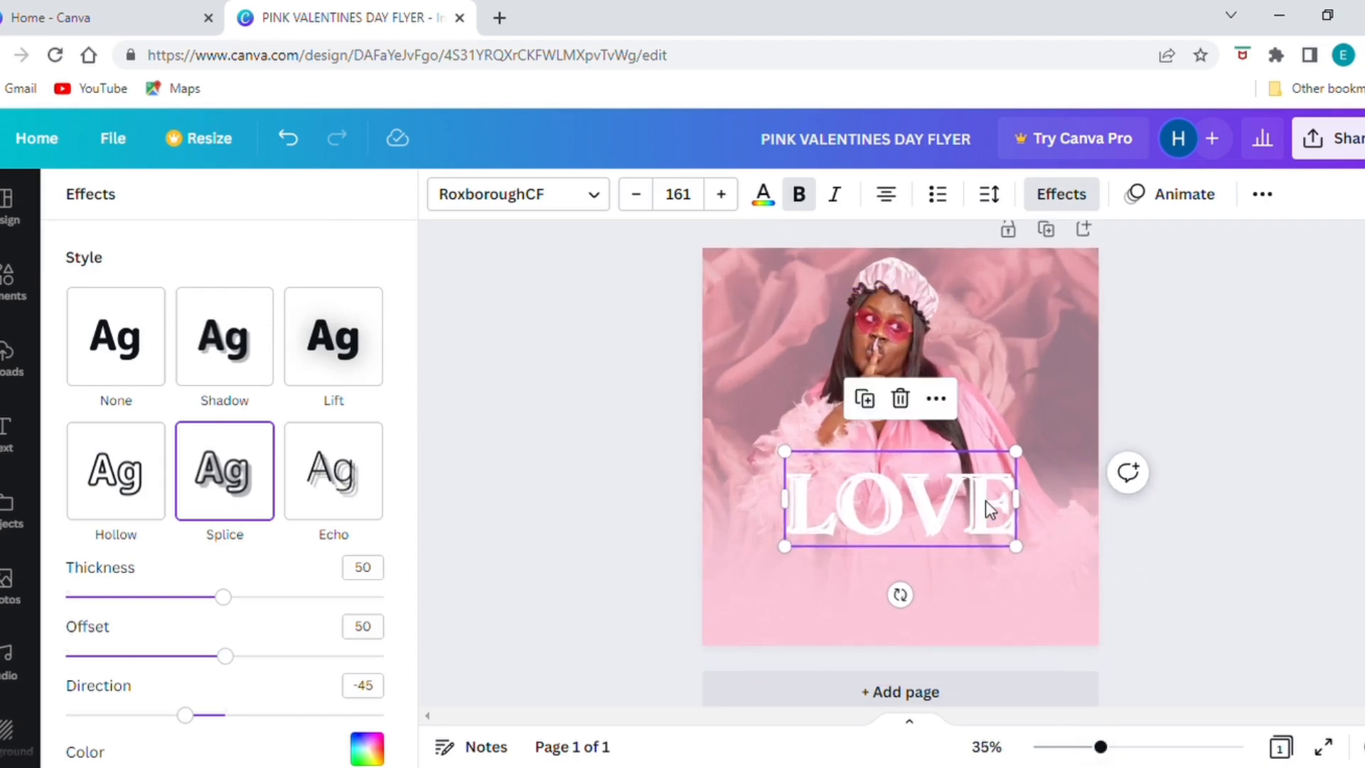
drag(229, 663, 14, 665)
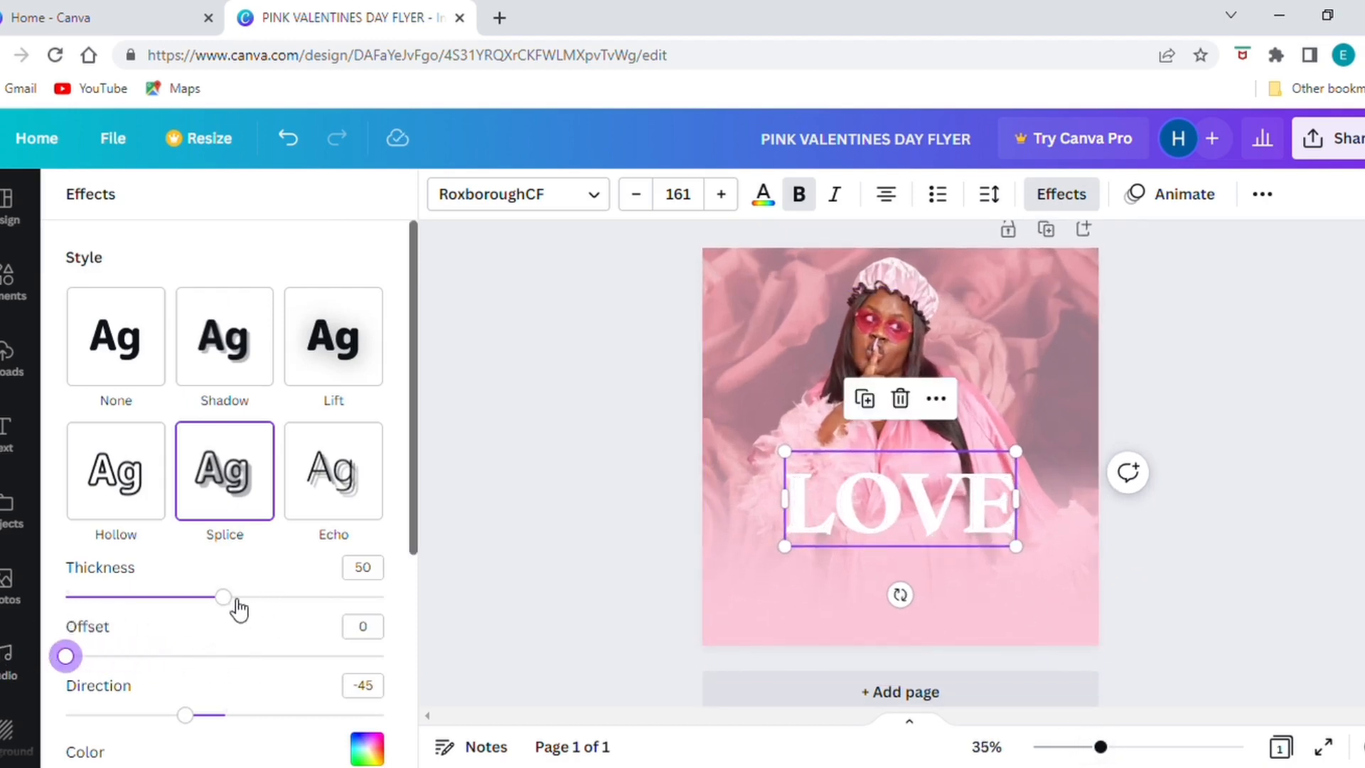
drag(238, 603, 173, 622)
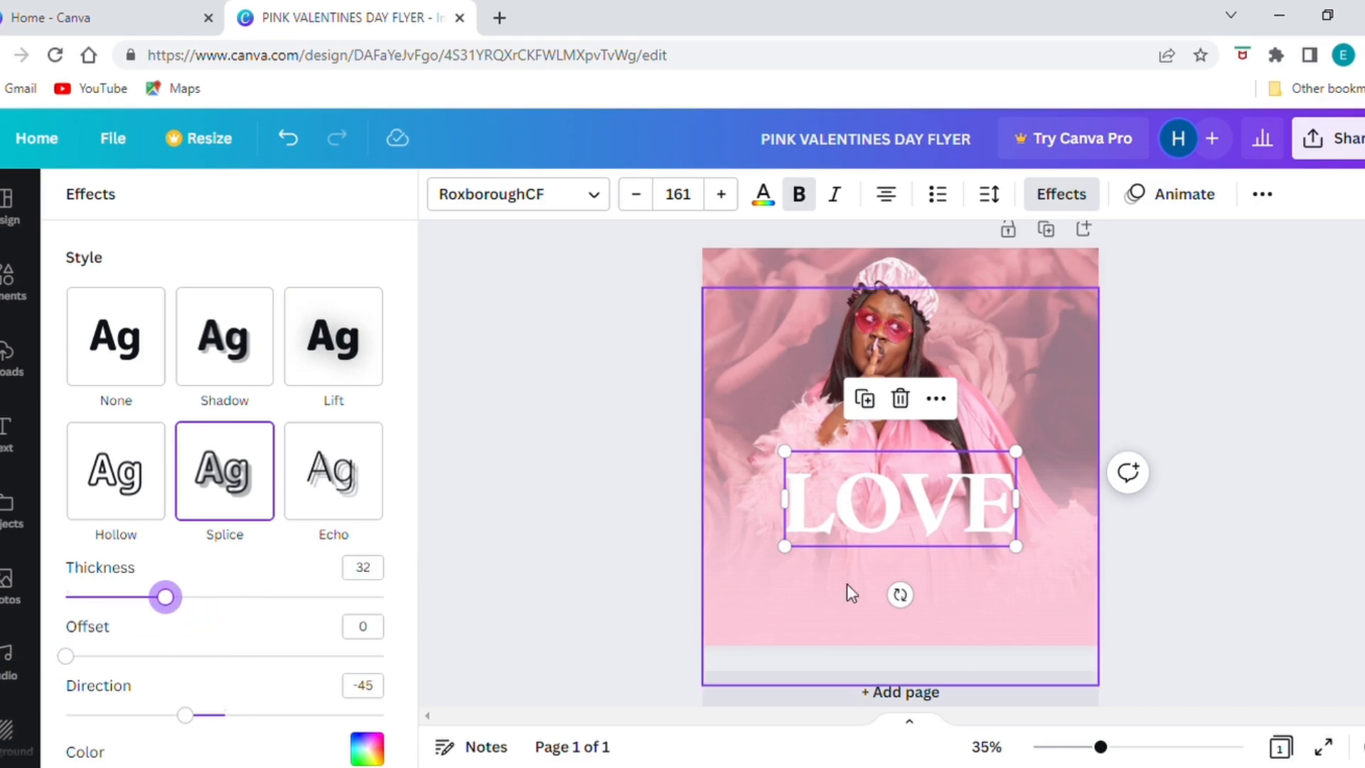
click(1249, 583)
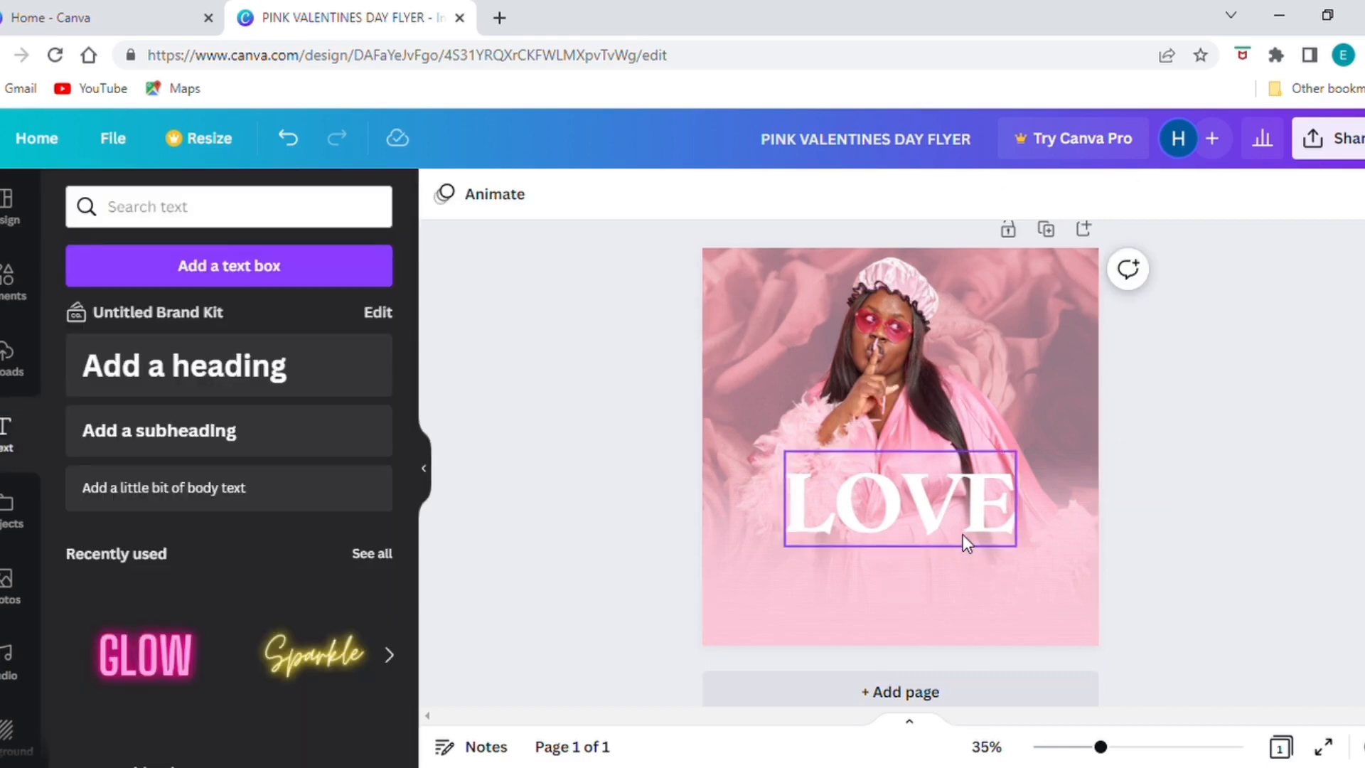
Move the LOVE heading slightly higher on the woman, keeping it centered horizontally on the page
mouse_move(962, 540)
mouse_down()
mouse_move(960, 524)
mouse_move(974, 525)
mouse_up()
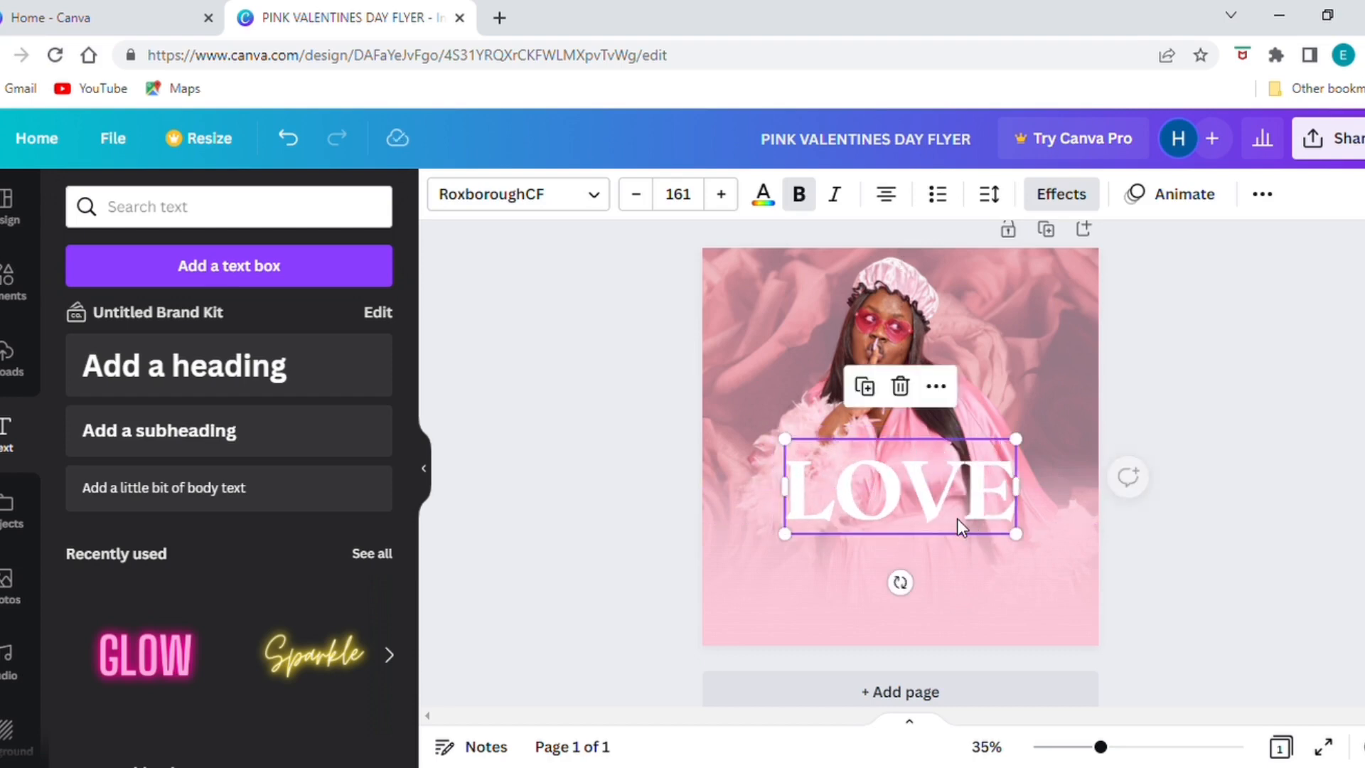
click(1181, 579)
mouse_move(1112, 758)
mouse_down()
mouse_move(1091, 753)
mouse_move(1107, 758)
mouse_up()
Duplicate the LOVE heading, change the copy to IS at font size 128, and place it beneath the L of LOVE
click(918, 470)
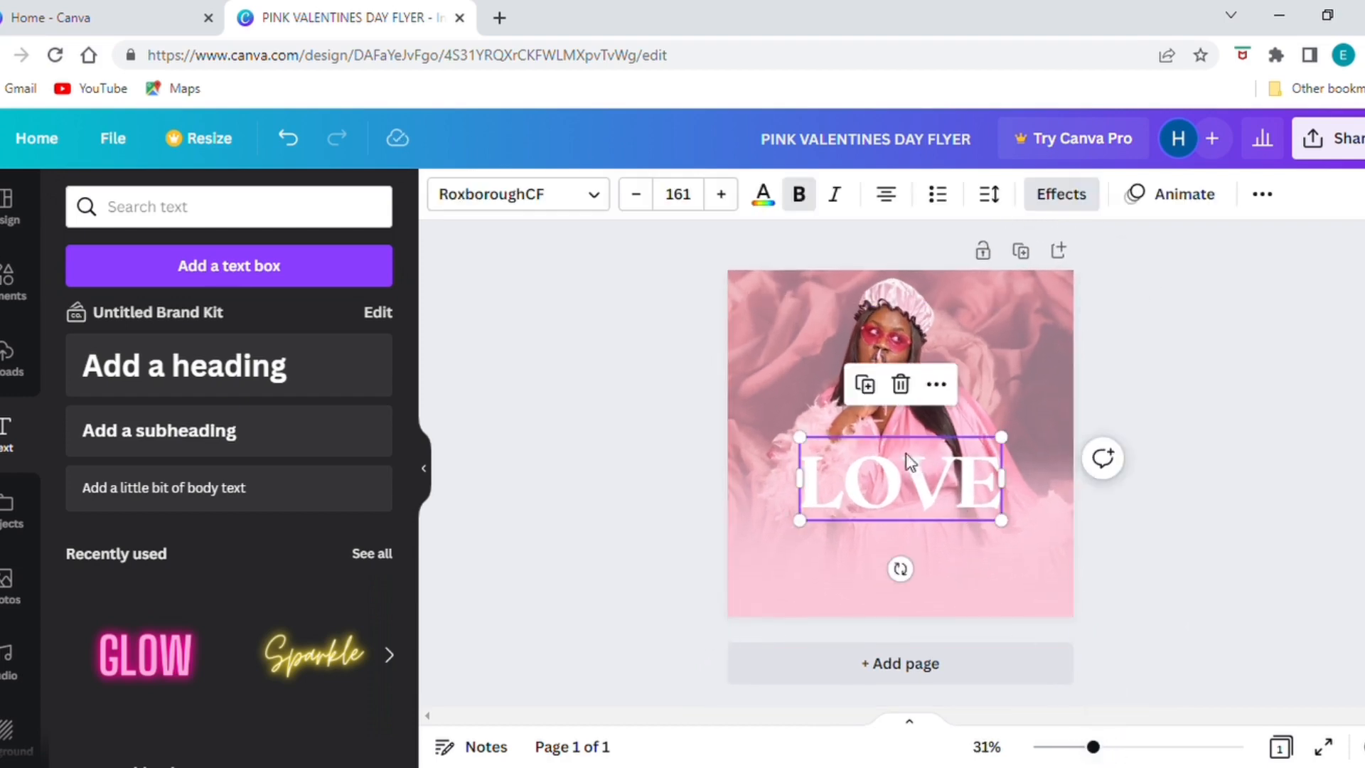
click(866, 386)
drag(907, 475, 919, 530)
click(919, 529)
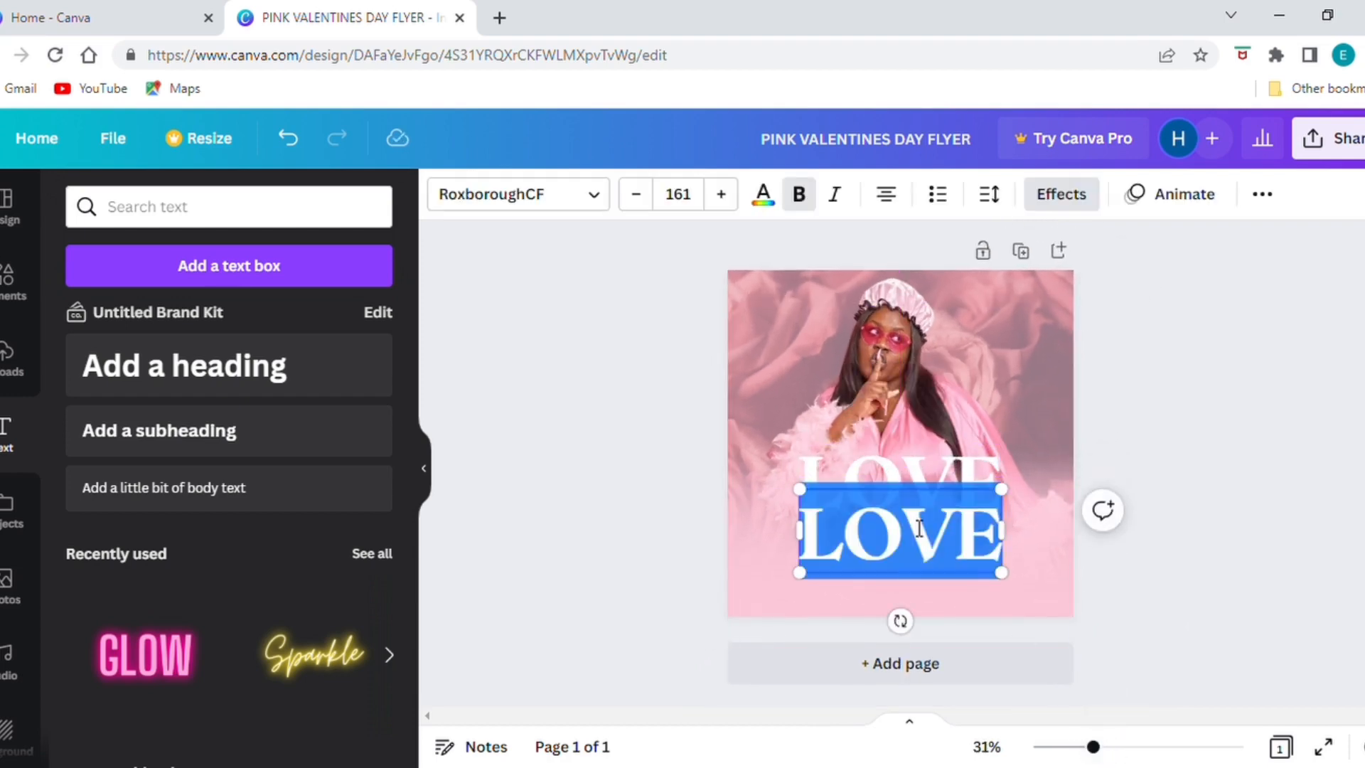
text(IS)
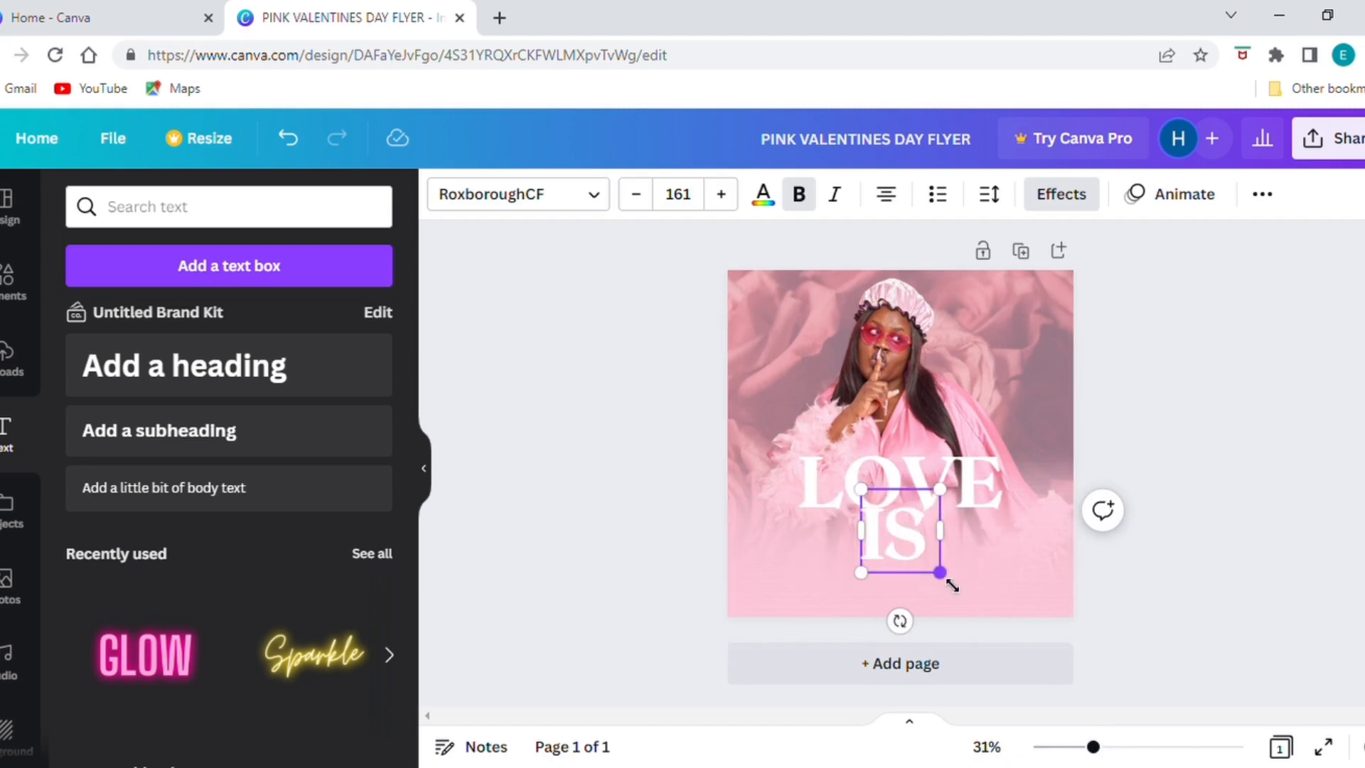
drag(941, 574, 853, 628)
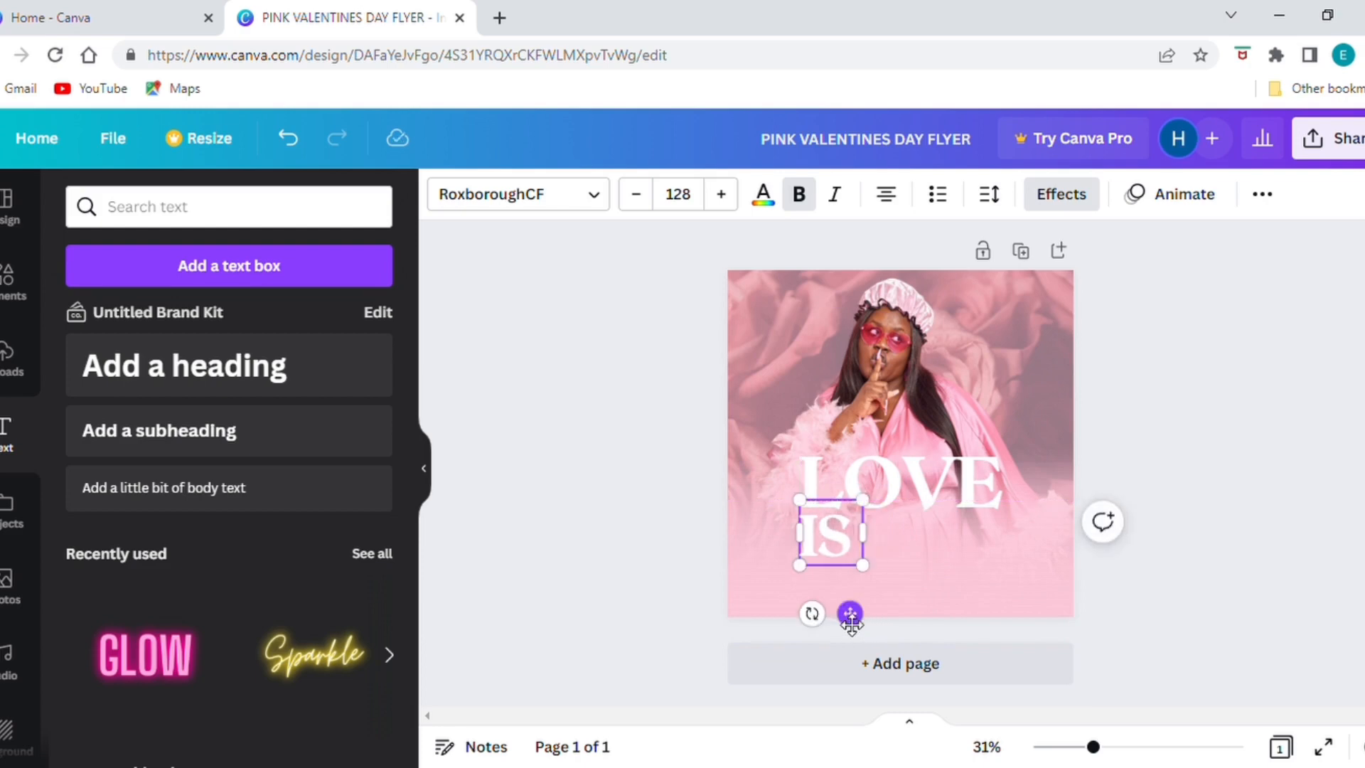
Duplicate the word IS, change the copy to IN, and place it directly beside IS on the same line
click(842, 537)
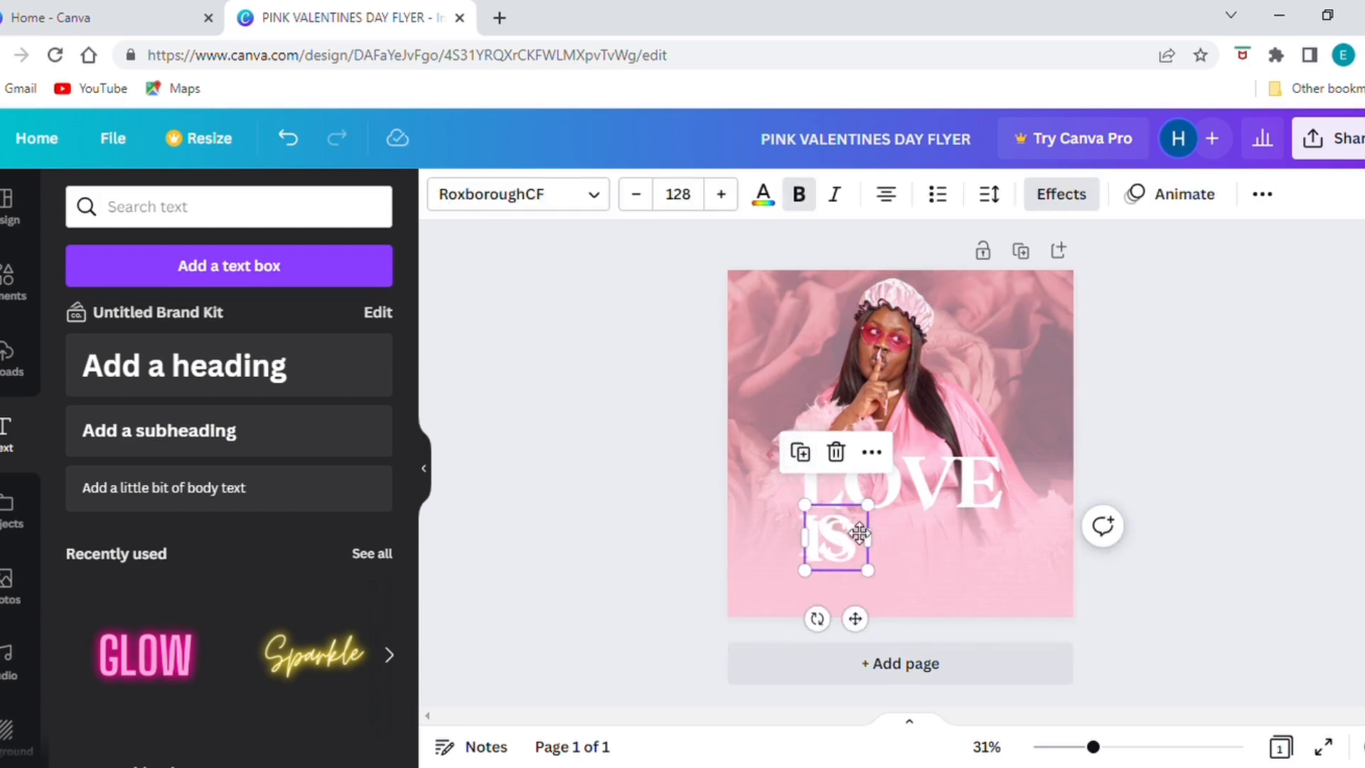
click(800, 452)
double_click(889, 543)
text(IN)
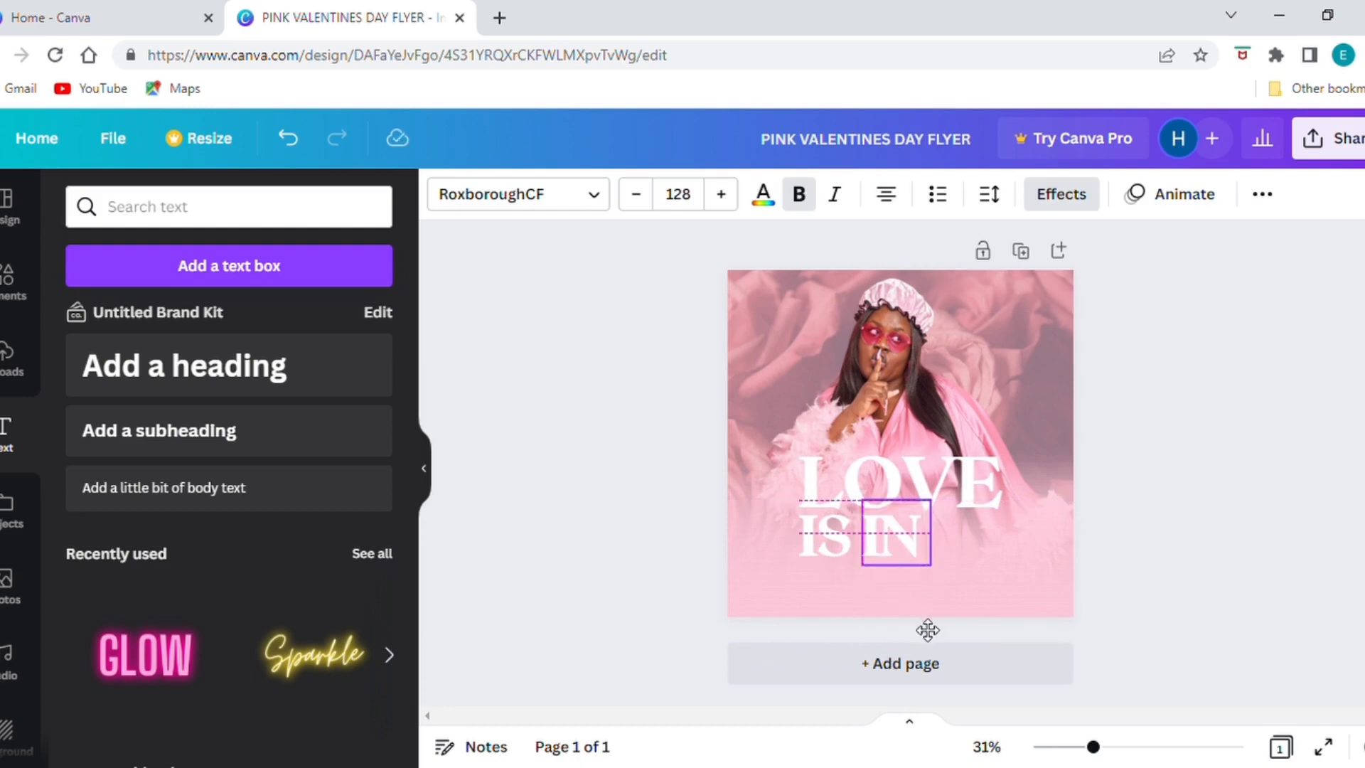
drag(929, 631, 925, 624)
click(954, 572)
Duplicate the word IN, change the copy to THE, and line it up right after IN
click(891, 540)
click(863, 449)
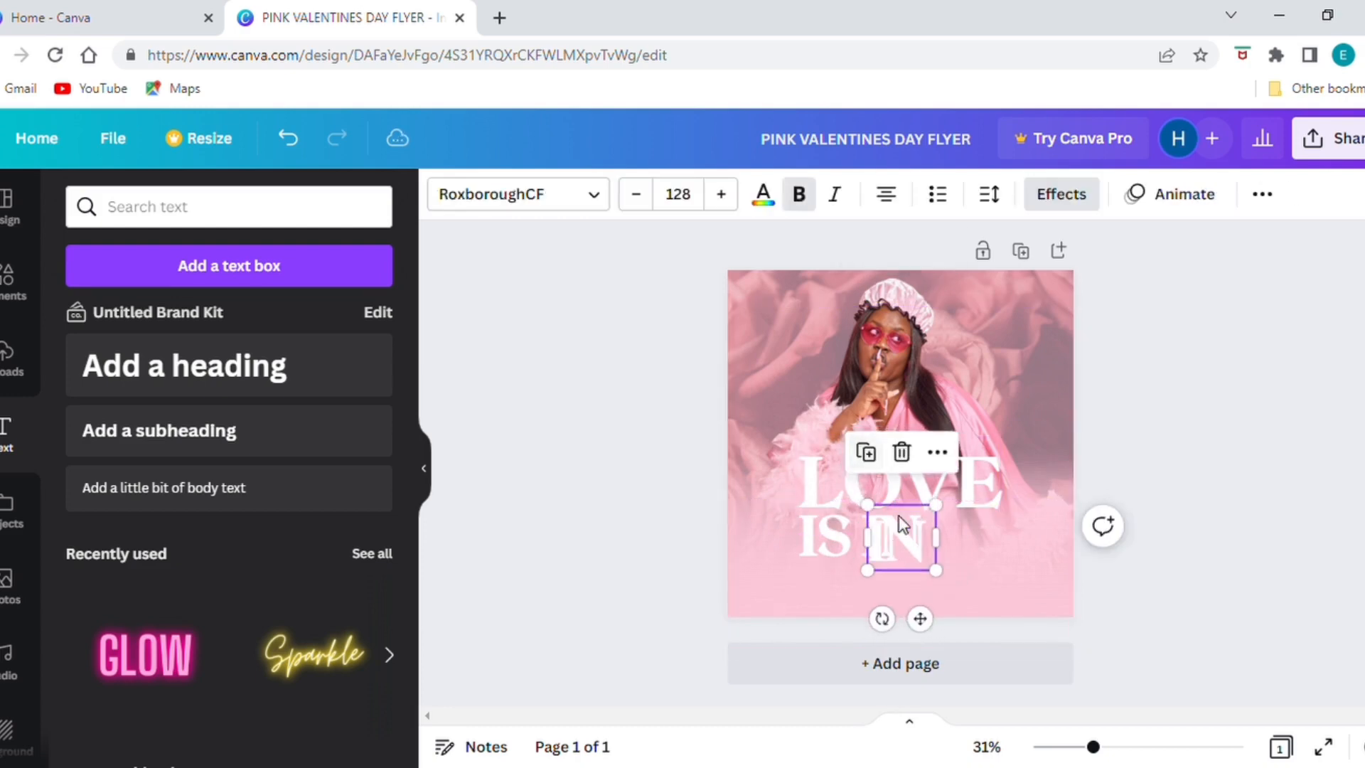
drag(905, 525, 939, 540)
double_click(948, 552)
text(THE)
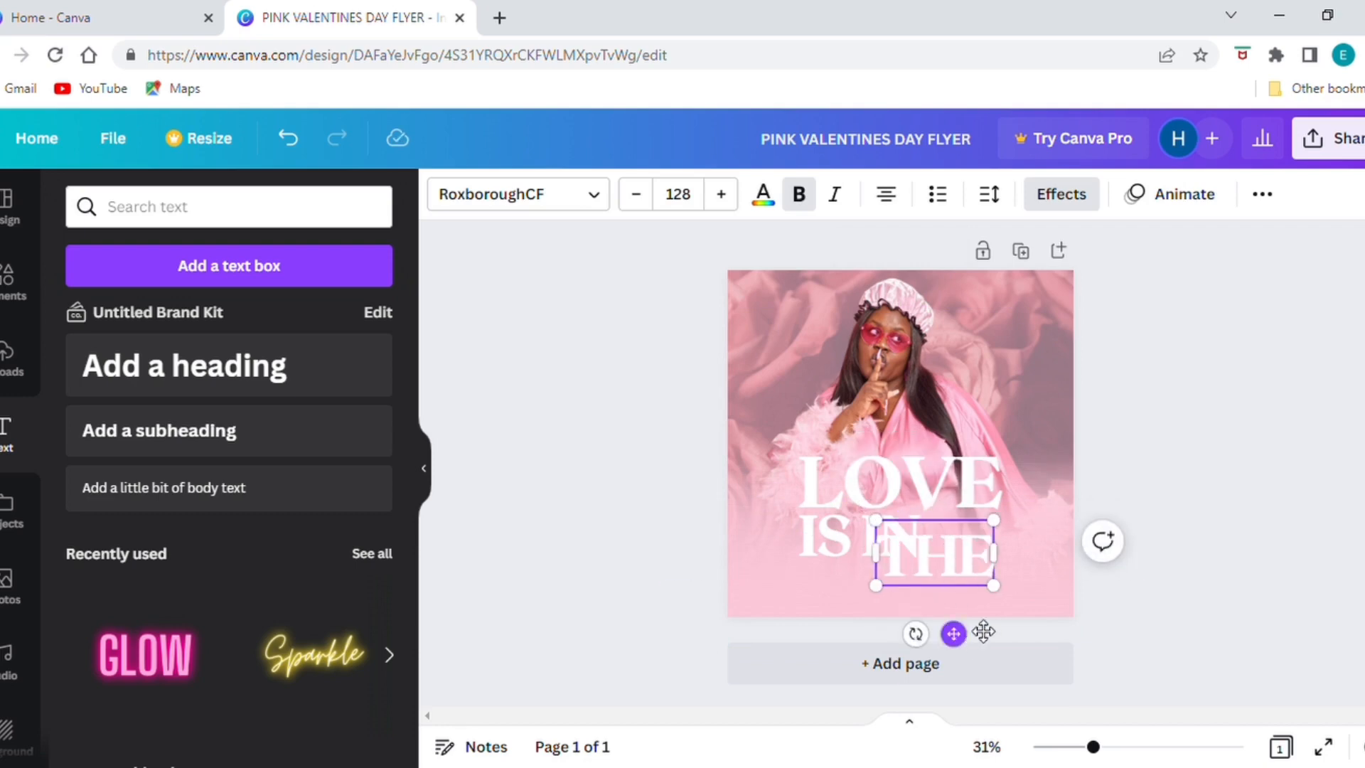
drag(984, 631, 1018, 622)
Shrink the words IS and IN beneath LOVE and keep them side by side on the same line
click(817, 531)
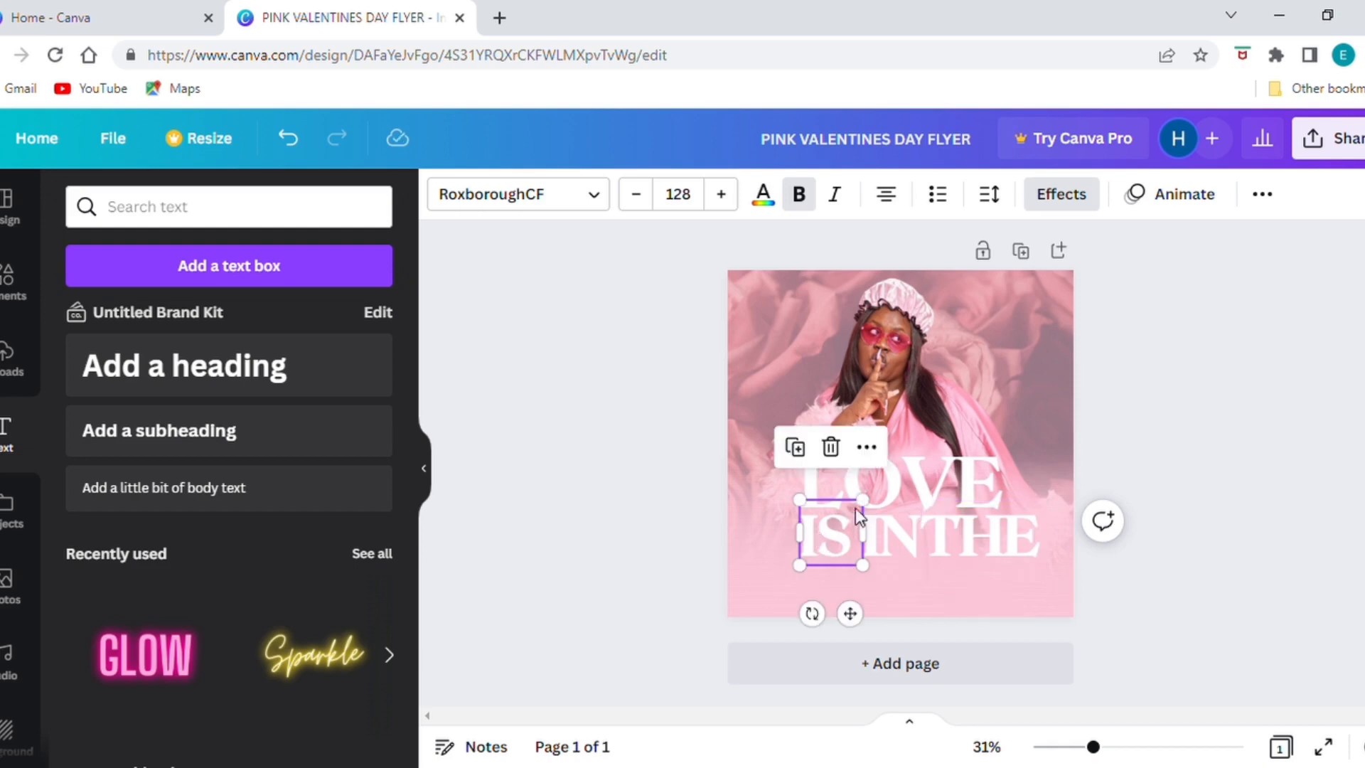
drag(858, 506, 863, 532)
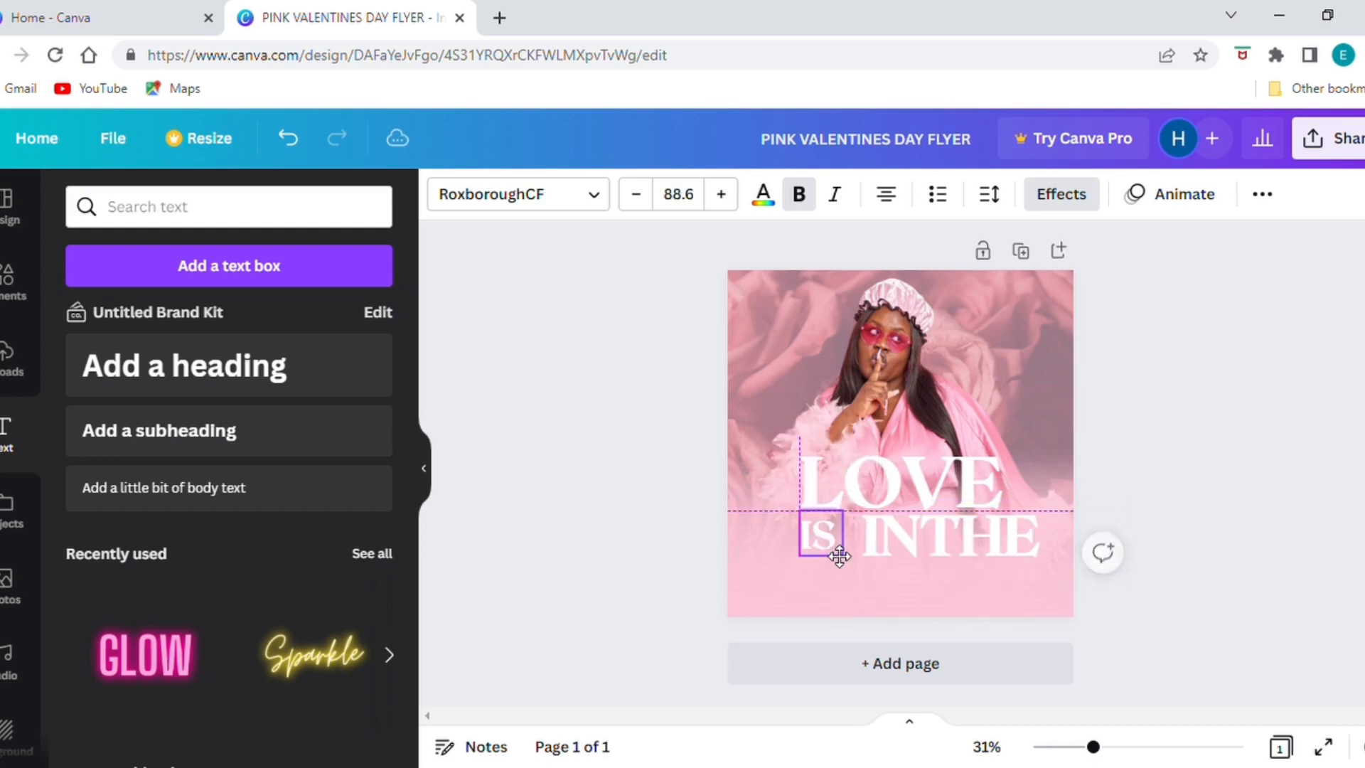
click(914, 544)
drag(931, 565, 910, 545)
drag(893, 541, 889, 544)
Shrink THE to font size 101 ending under LOVE's last letter, and adjust IN and IS so the line matches LOVE's width
click(1011, 548)
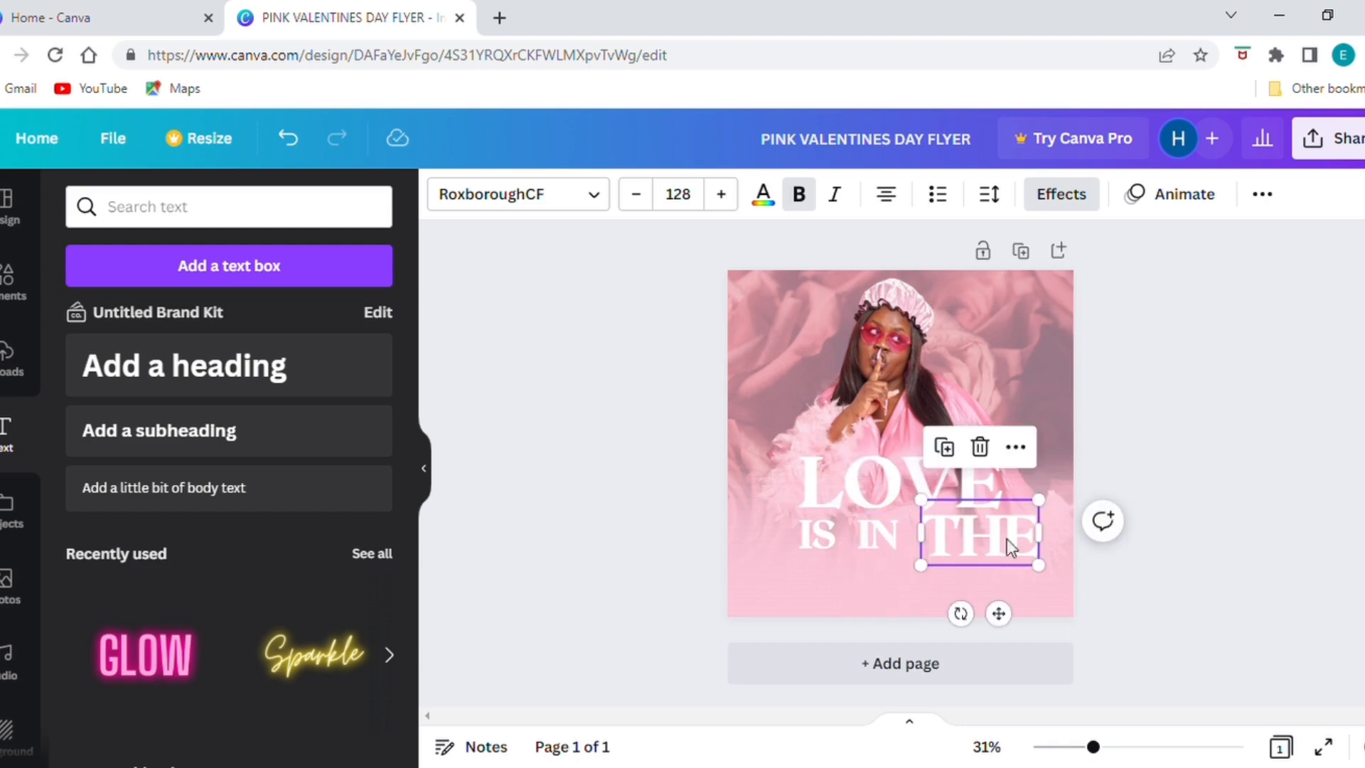
drag(1048, 512, 995, 550)
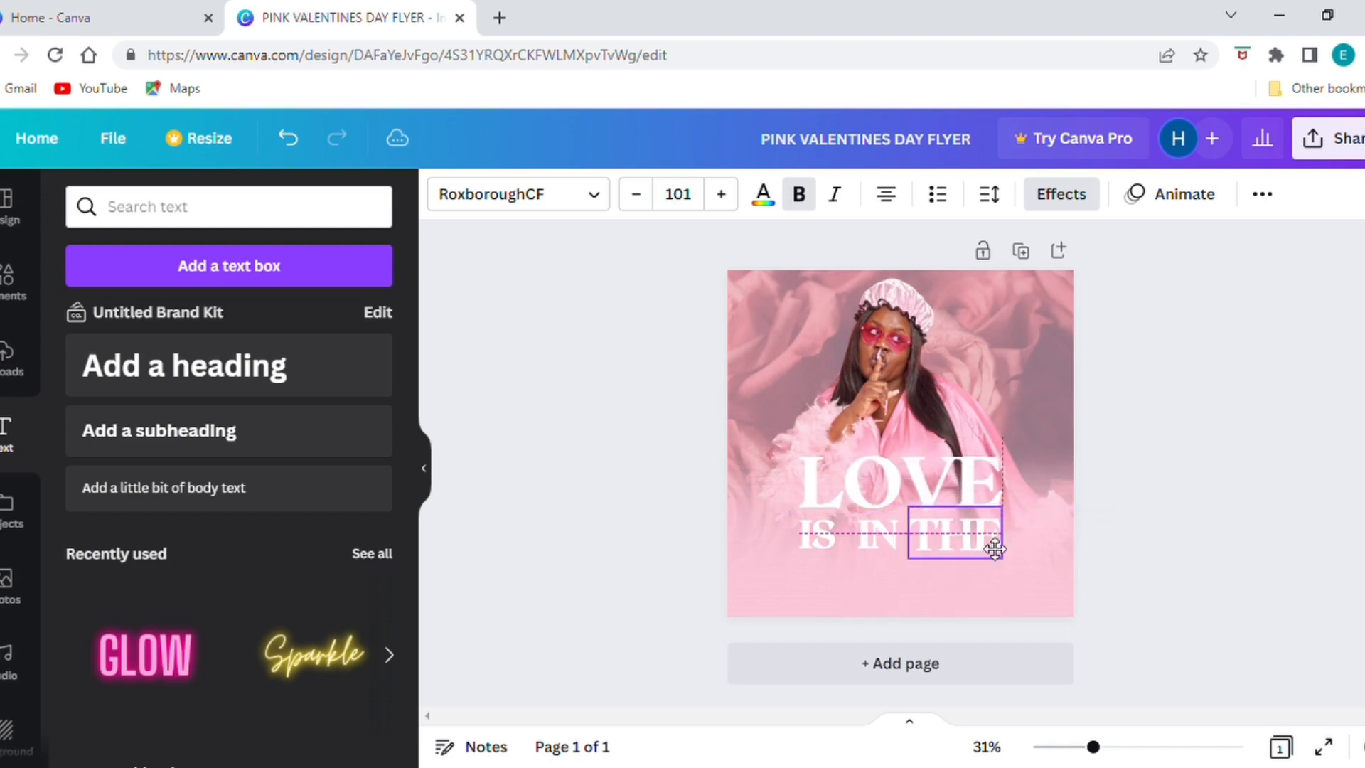
click(903, 527)
drag(915, 521, 846, 551)
click(822, 535)
click(937, 574)
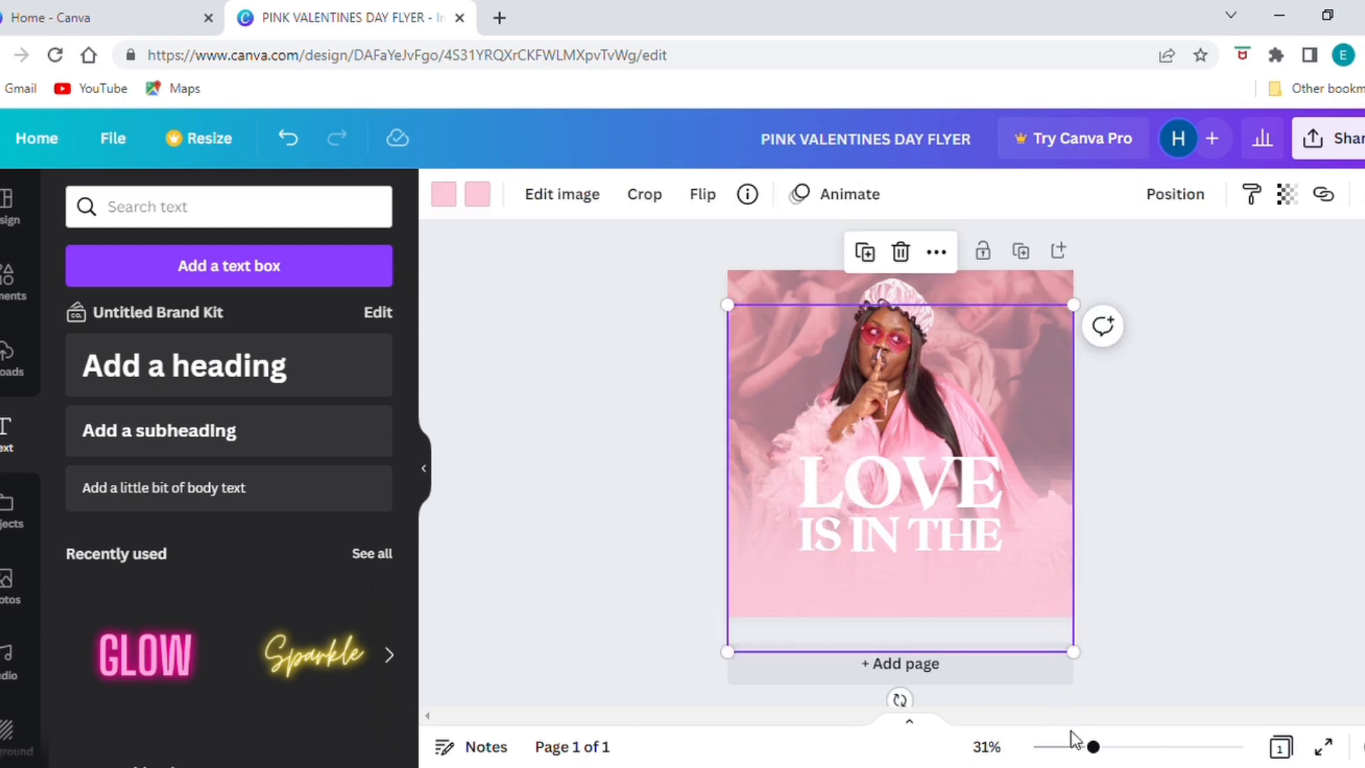
Try shifting the word THE further from IN, and undo the move
drag(1094, 747, 1113, 747)
scroll(1052, 635, down, 1)
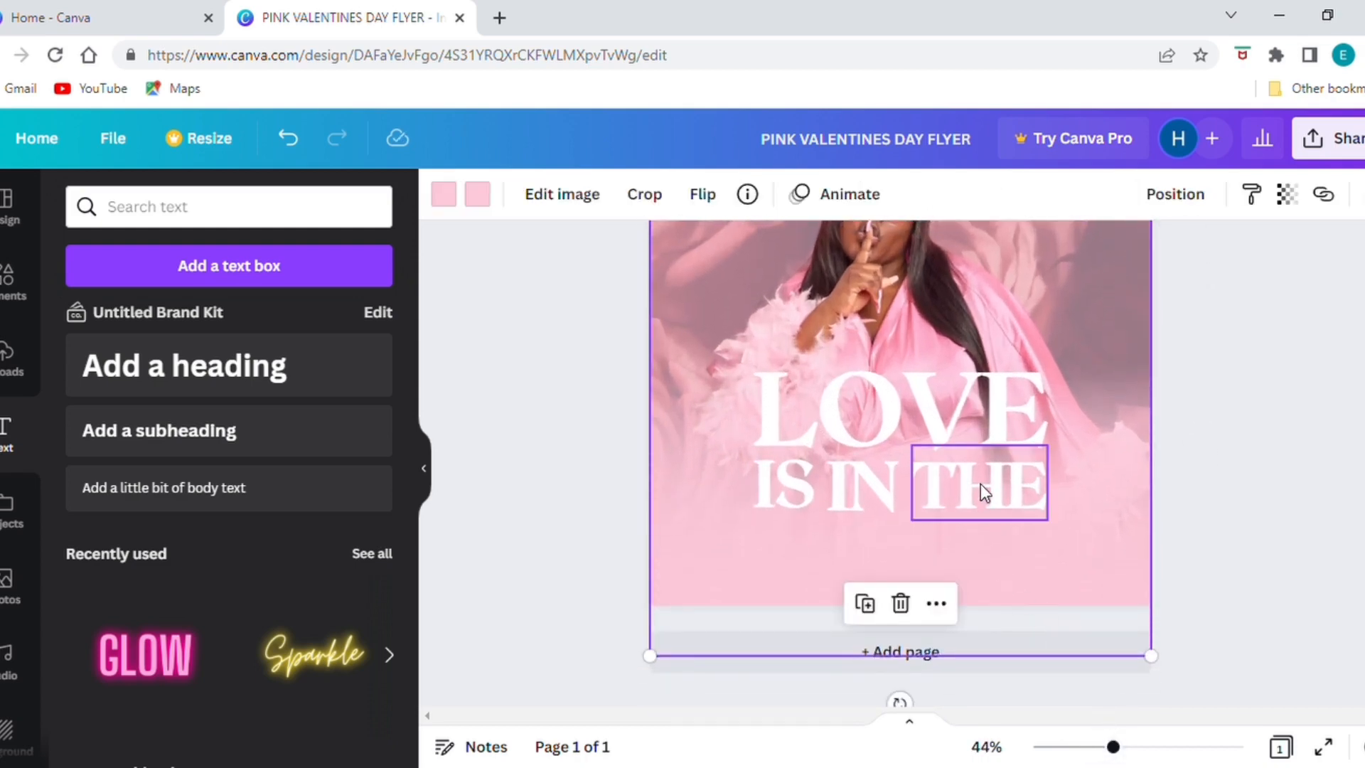
drag(977, 483, 1002, 491)
key(ctrl+z)
key(Escape)
Fine-tune the position of IN between IS and THE so the three words are evenly spaced on one line
click(988, 496)
click(860, 500)
drag(860, 501, 889, 498)
click(796, 510)
click(878, 487)
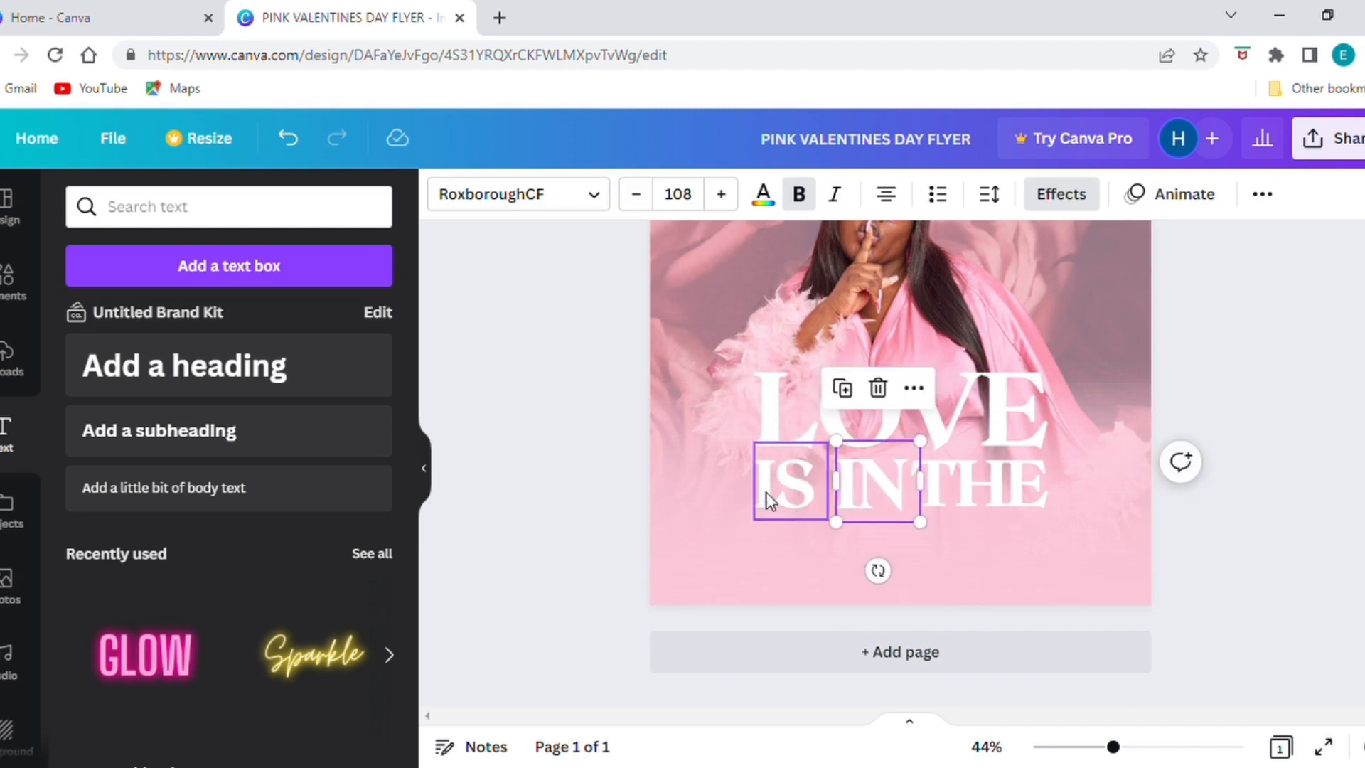
click(782, 496)
drag(782, 495, 782, 498)
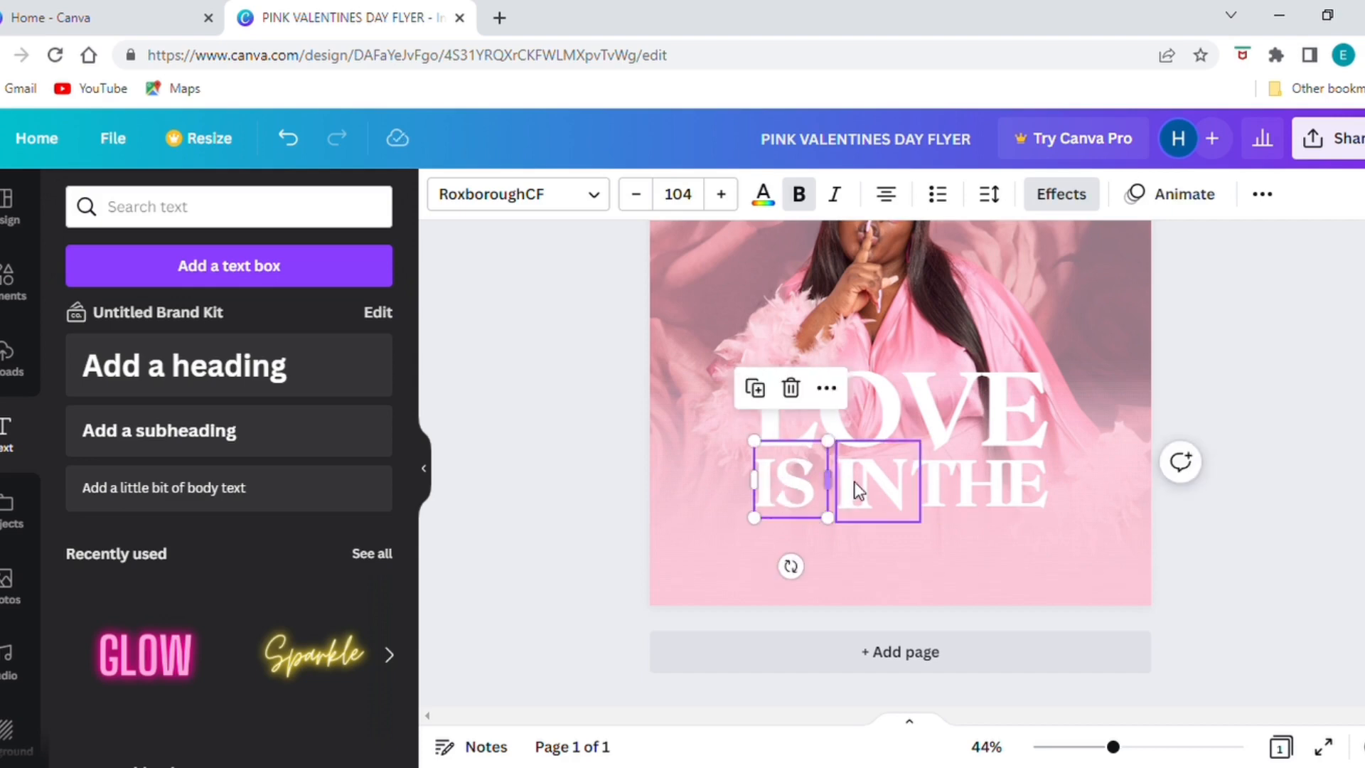
drag(858, 479, 861, 493)
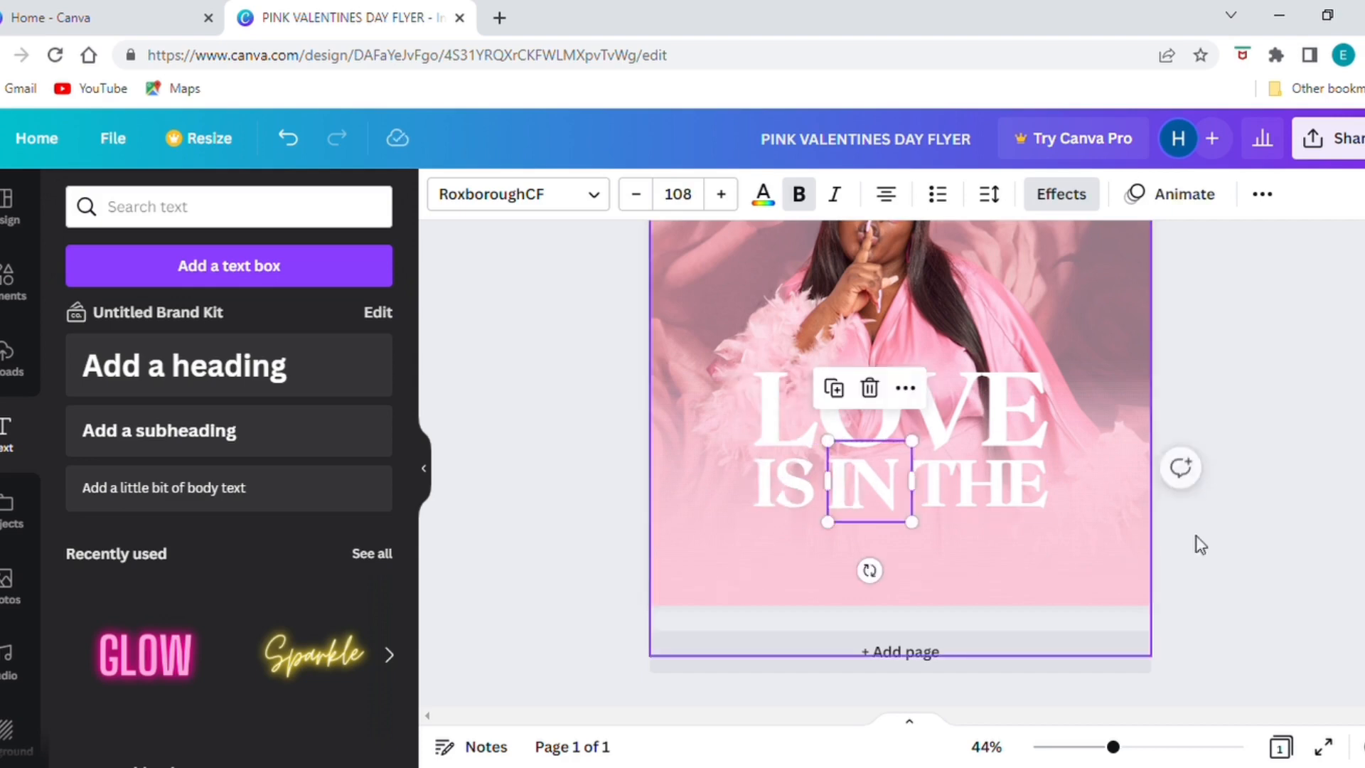
click(1210, 529)
Duplicate the LOVE heading, change the copy to HAIR, and center it beneath IS IN THE
drag(1102, 743, 1096, 755)
click(939, 461)
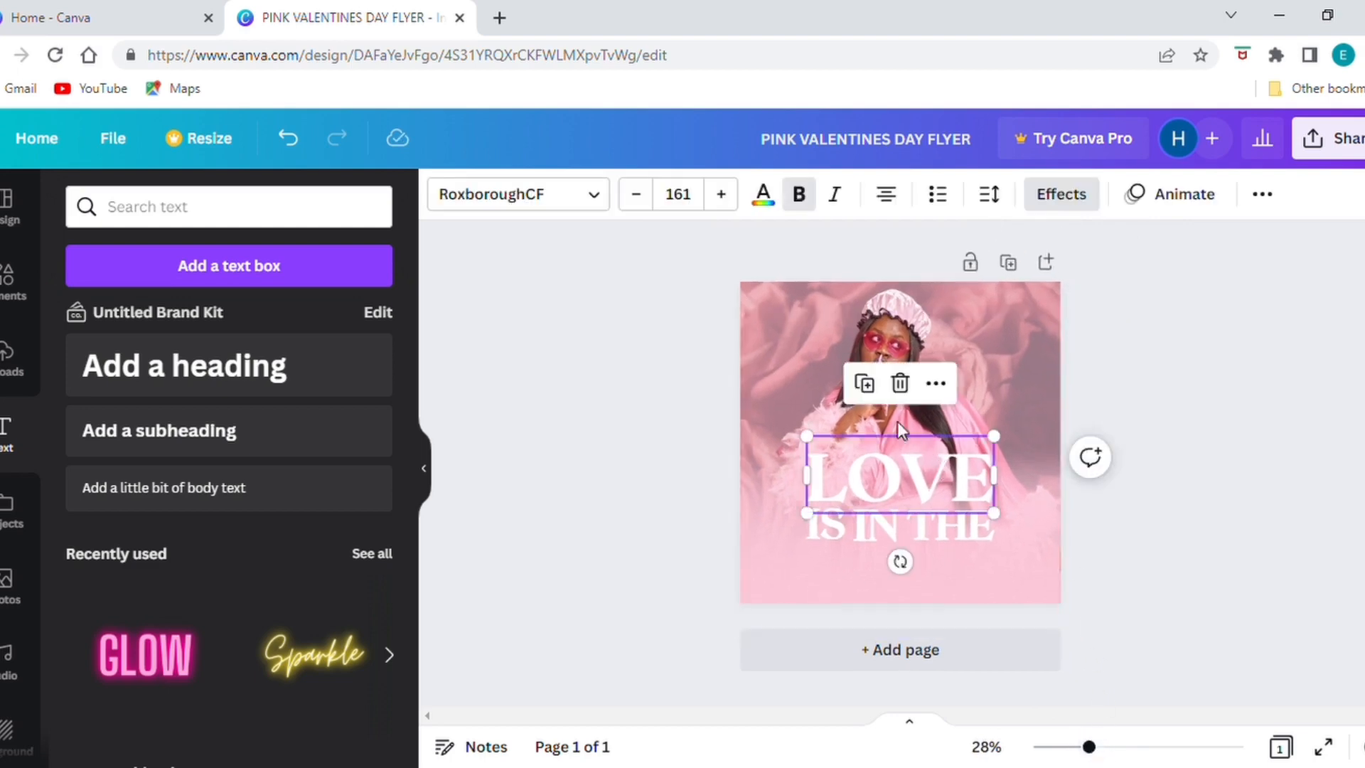
key(ctrl+d)
double_click(998, 573)
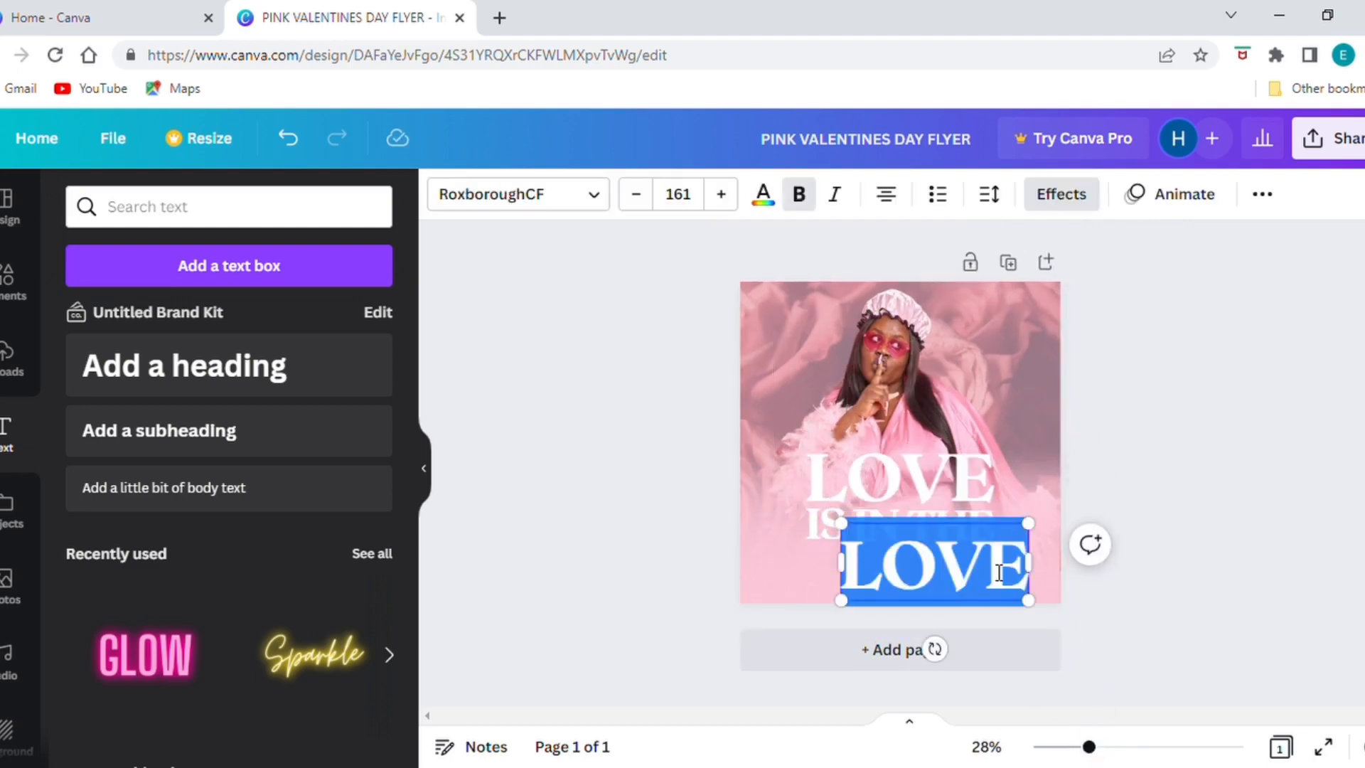
text(HAIR)
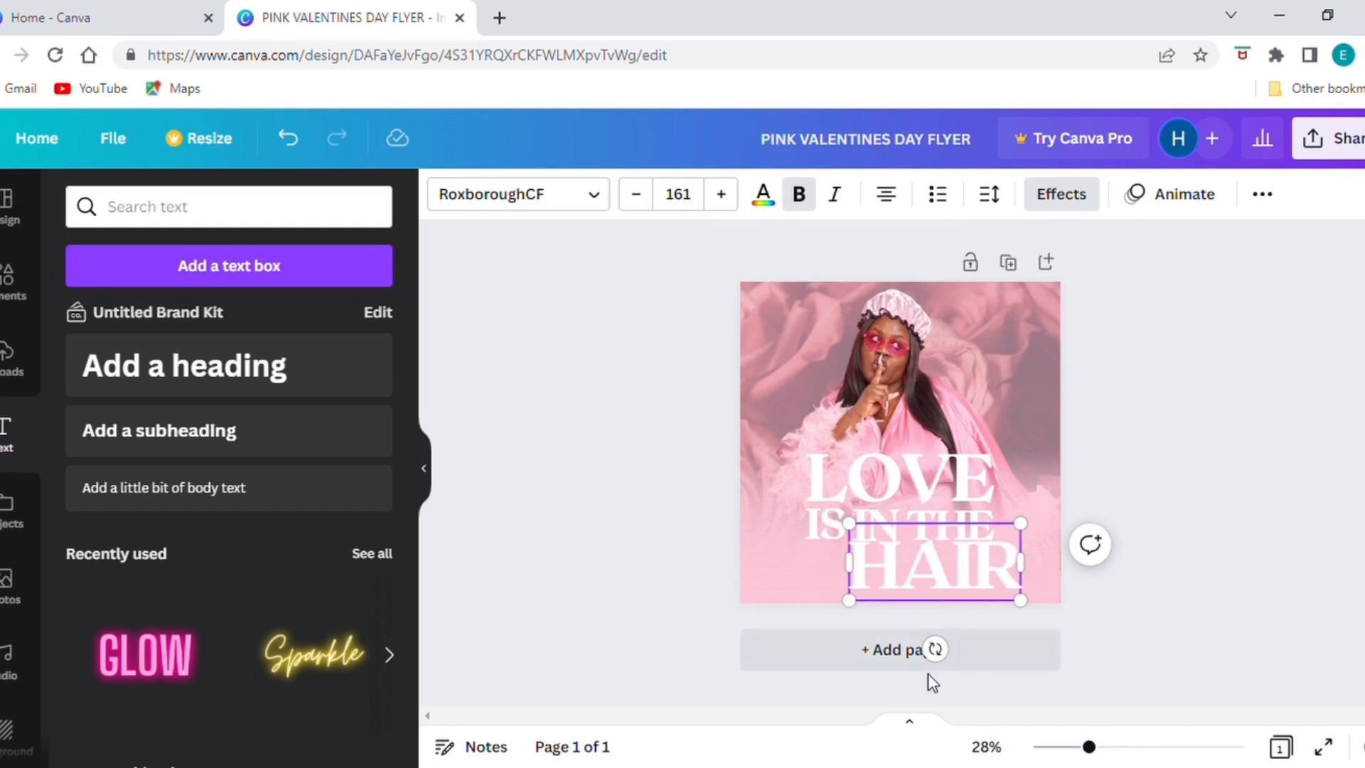
click(1121, 615)
drag(967, 561, 936, 572)
Color the HAIR text medium pink (#f69db7) from the model photo's colors, trying the darker rose on the way
click(774, 204)
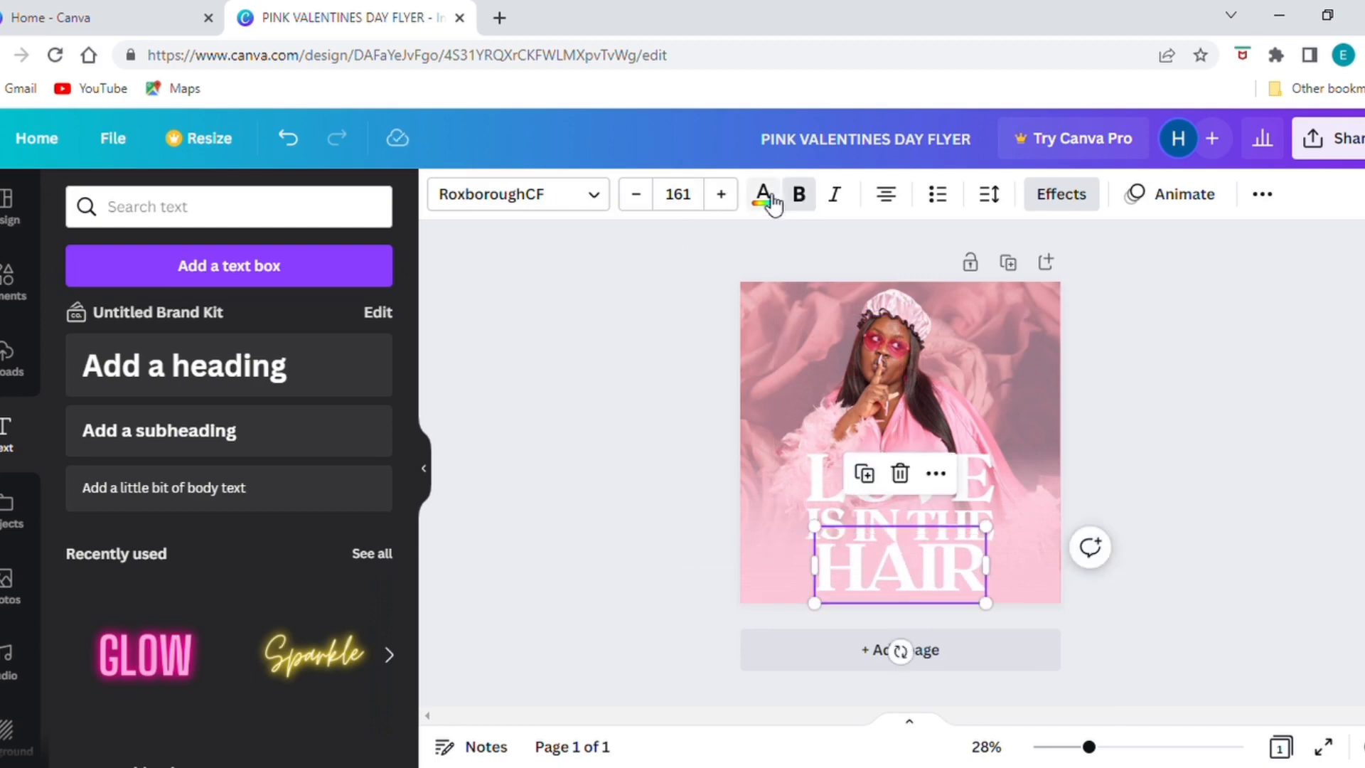
click(206, 643)
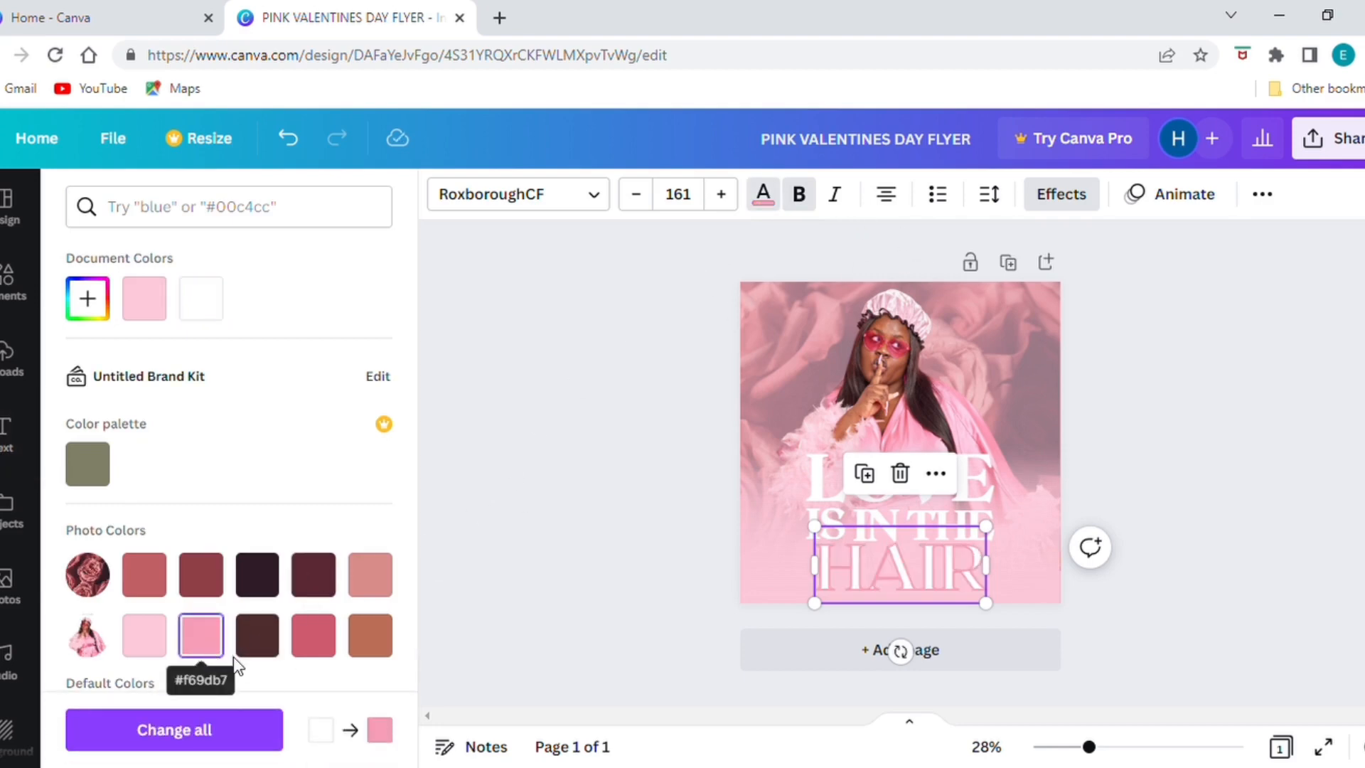
click(306, 647)
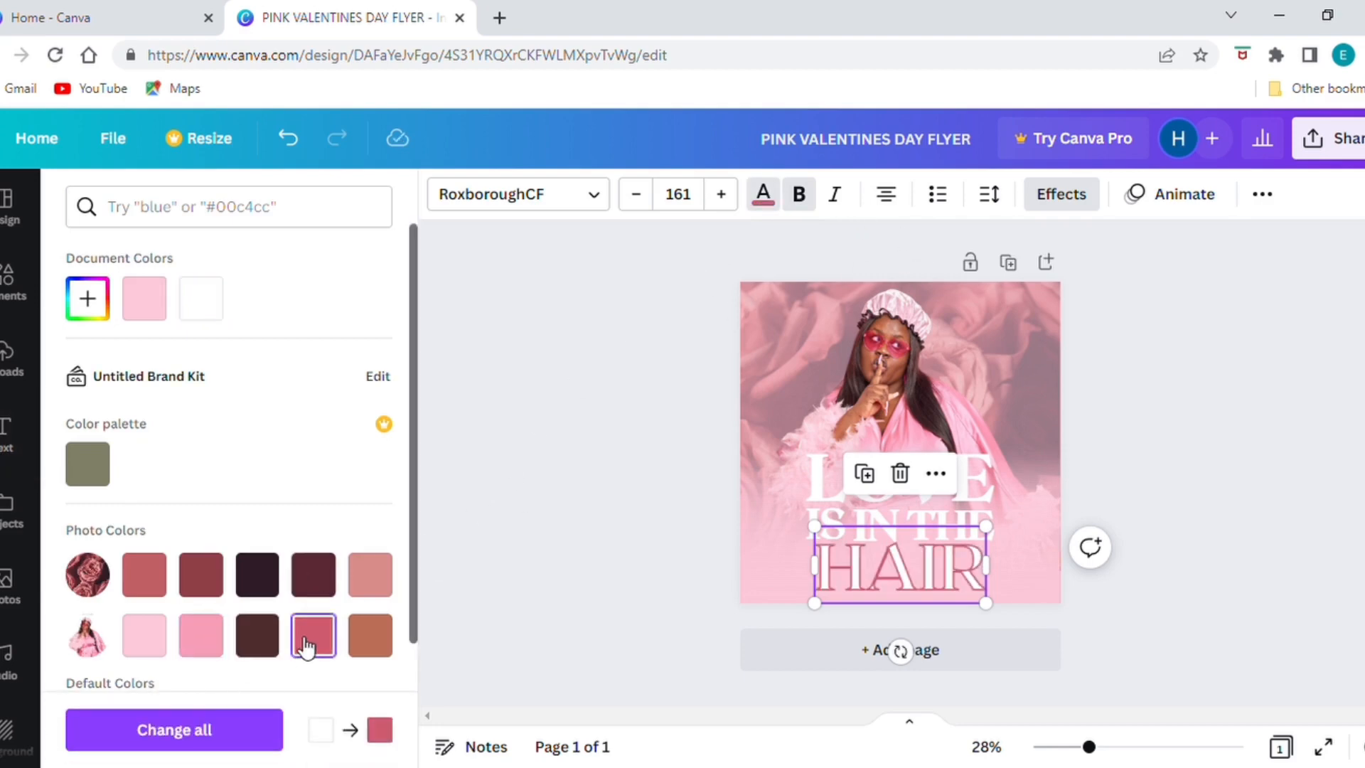
click(199, 640)
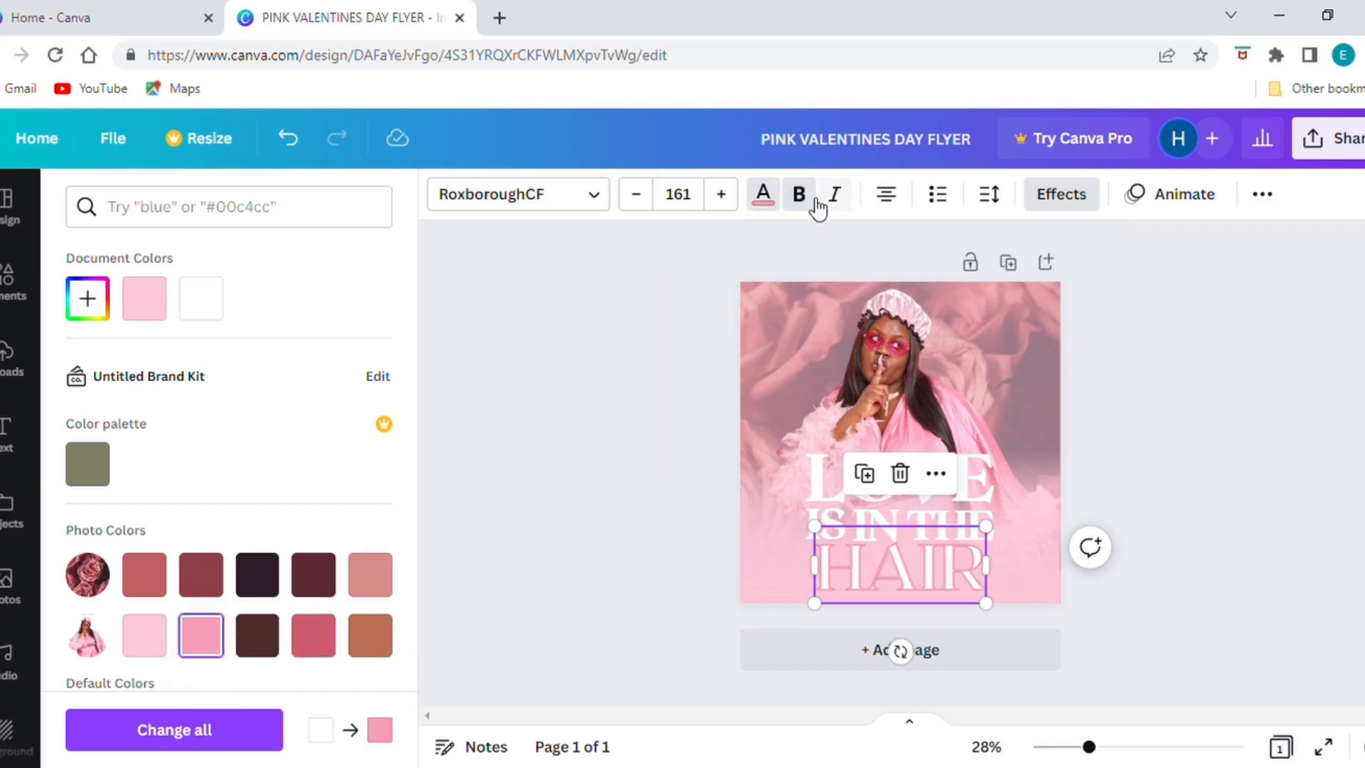
Set the Splice effect color of HAIR to the same medium pink as its text
click(1083, 202)
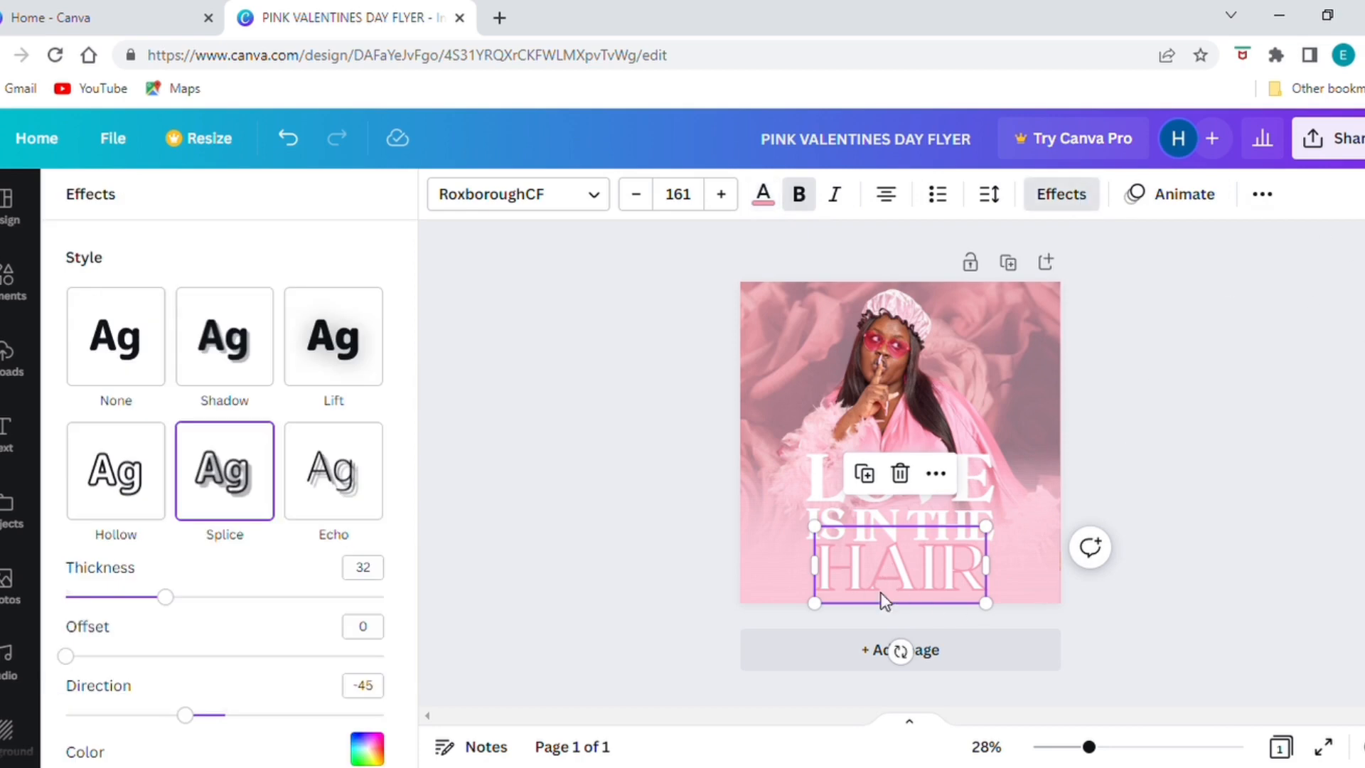
scroll(355, 650, down, 2)
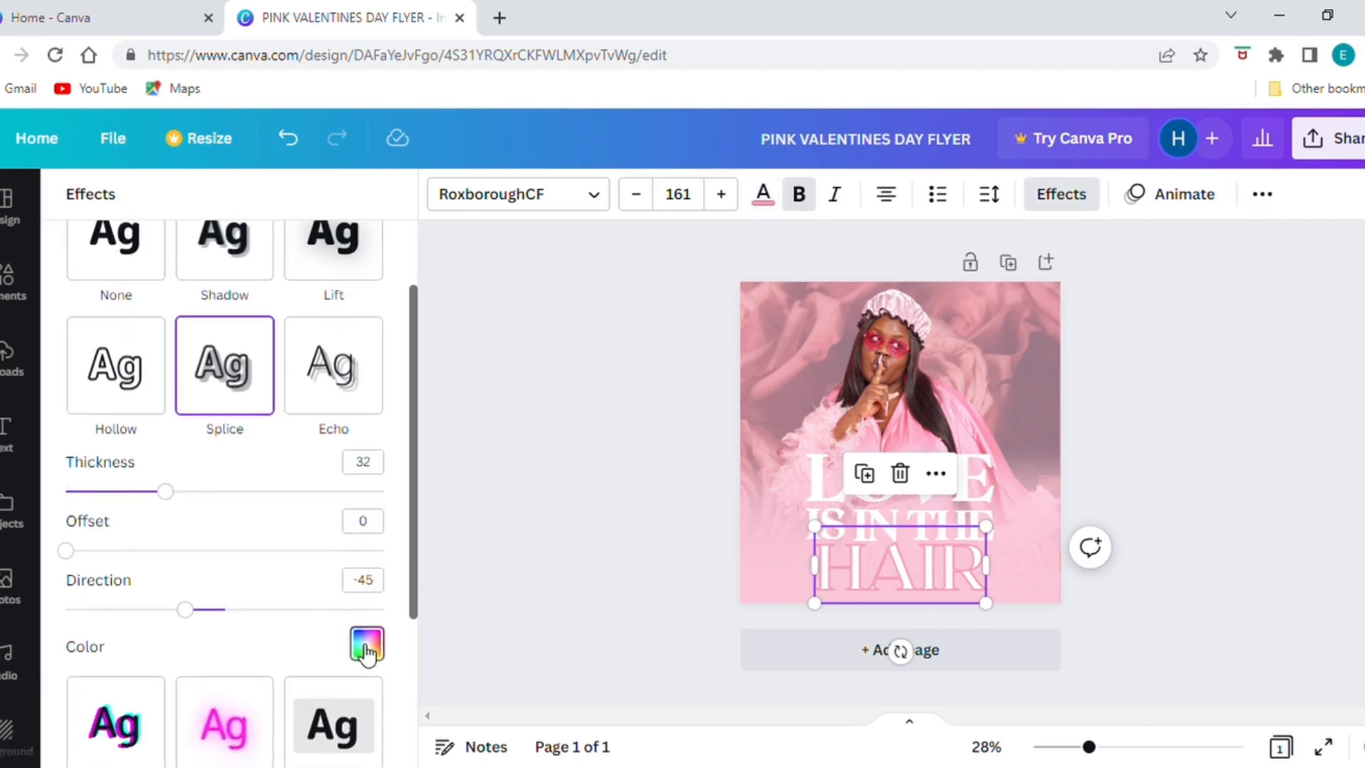
click(366, 647)
click(158, 358)
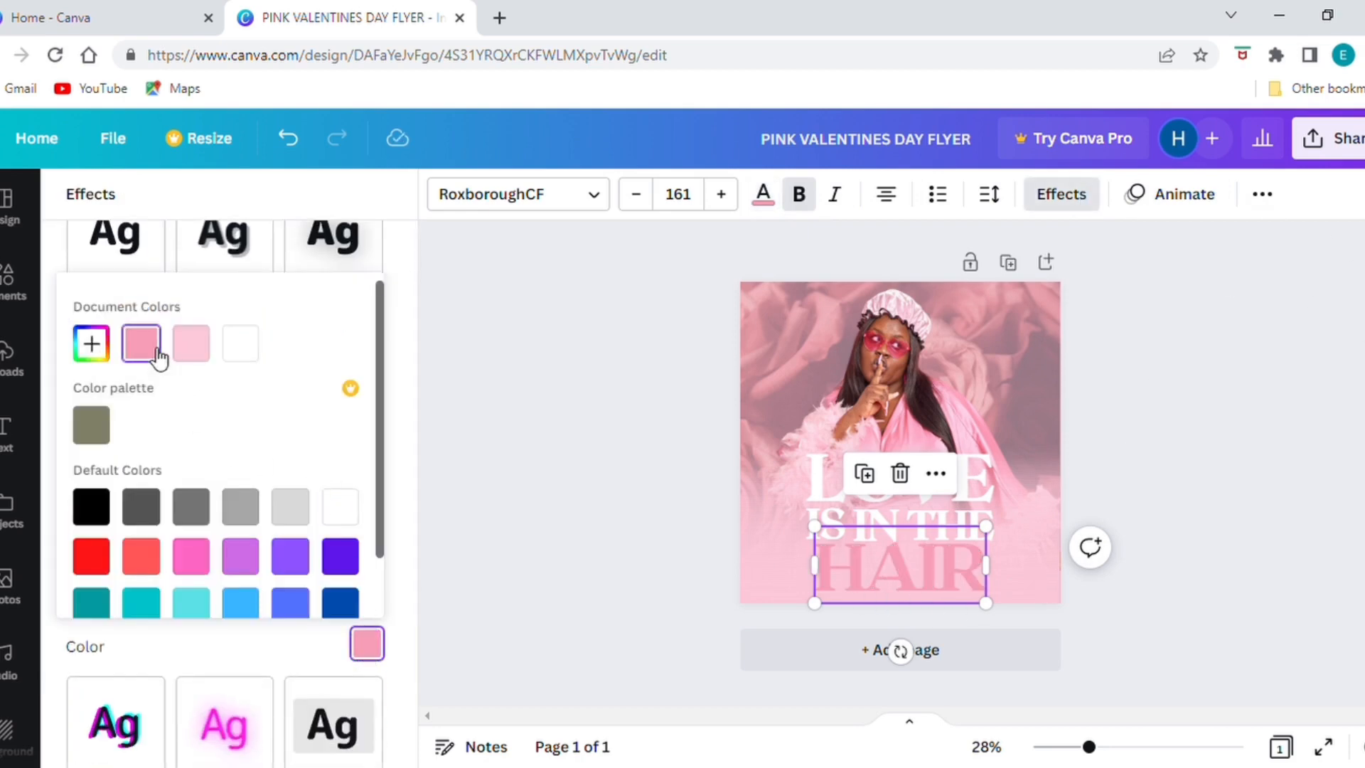
click(1137, 594)
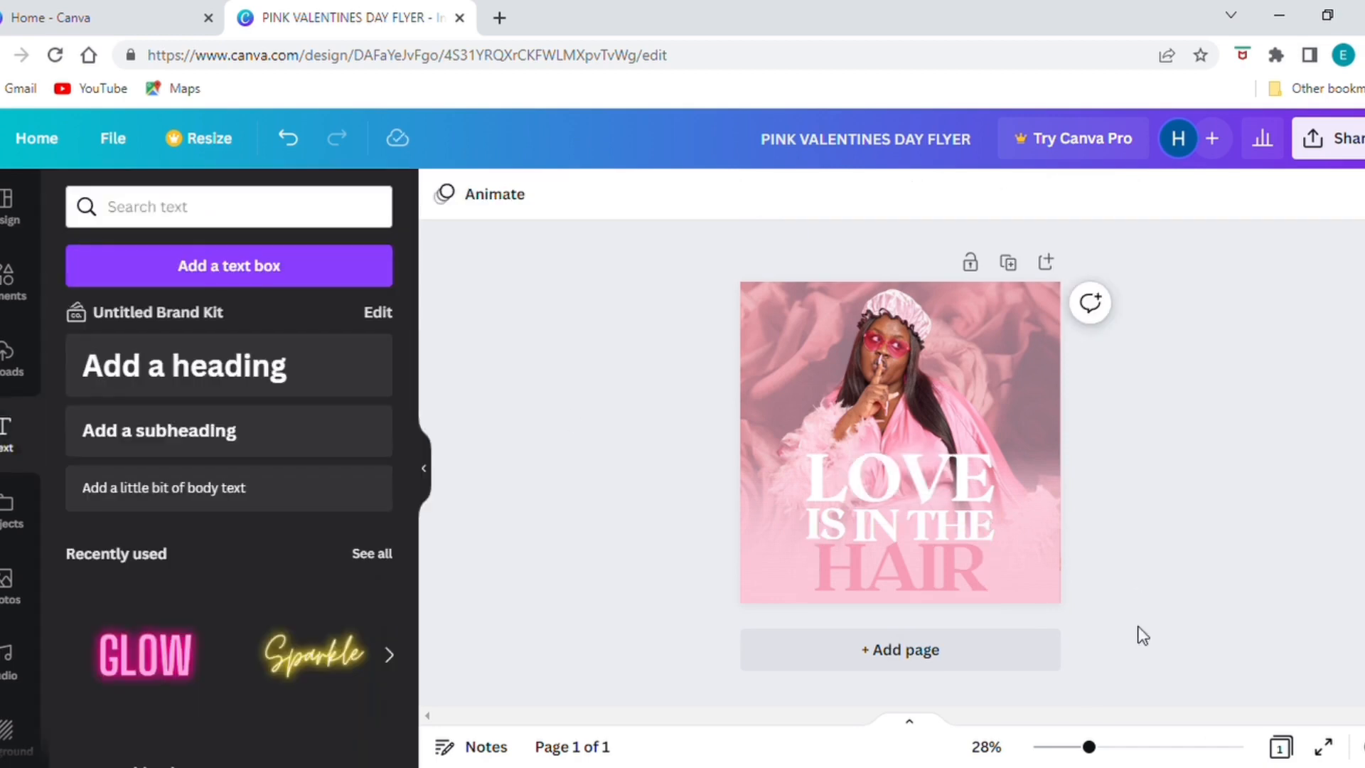
Move HAIR slightly lower to leave a gap under IS IN THE, keeping it centered horizontally on the page
drag(1090, 746, 1103, 747)
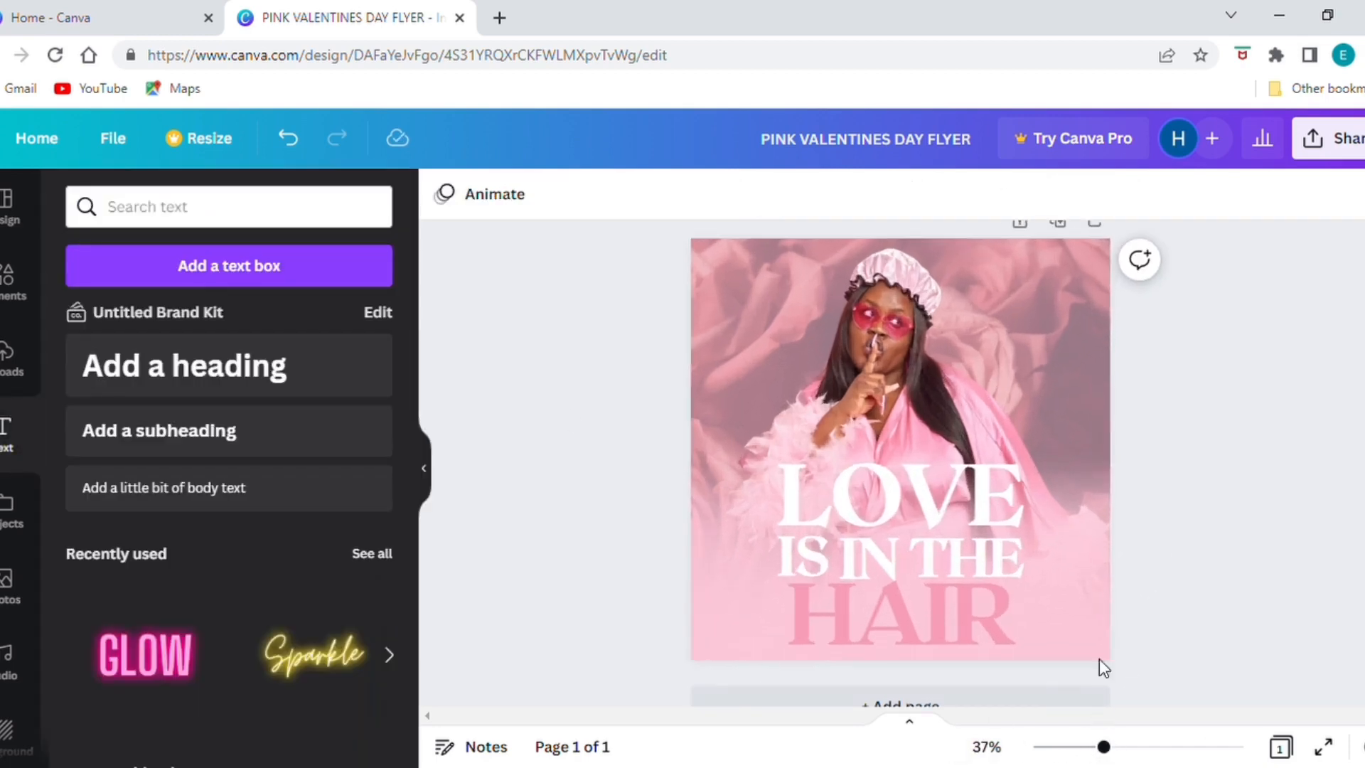
scroll(1099, 659, down, 1)
click(907, 556)
drag(907, 557, 923, 571)
click(1183, 596)
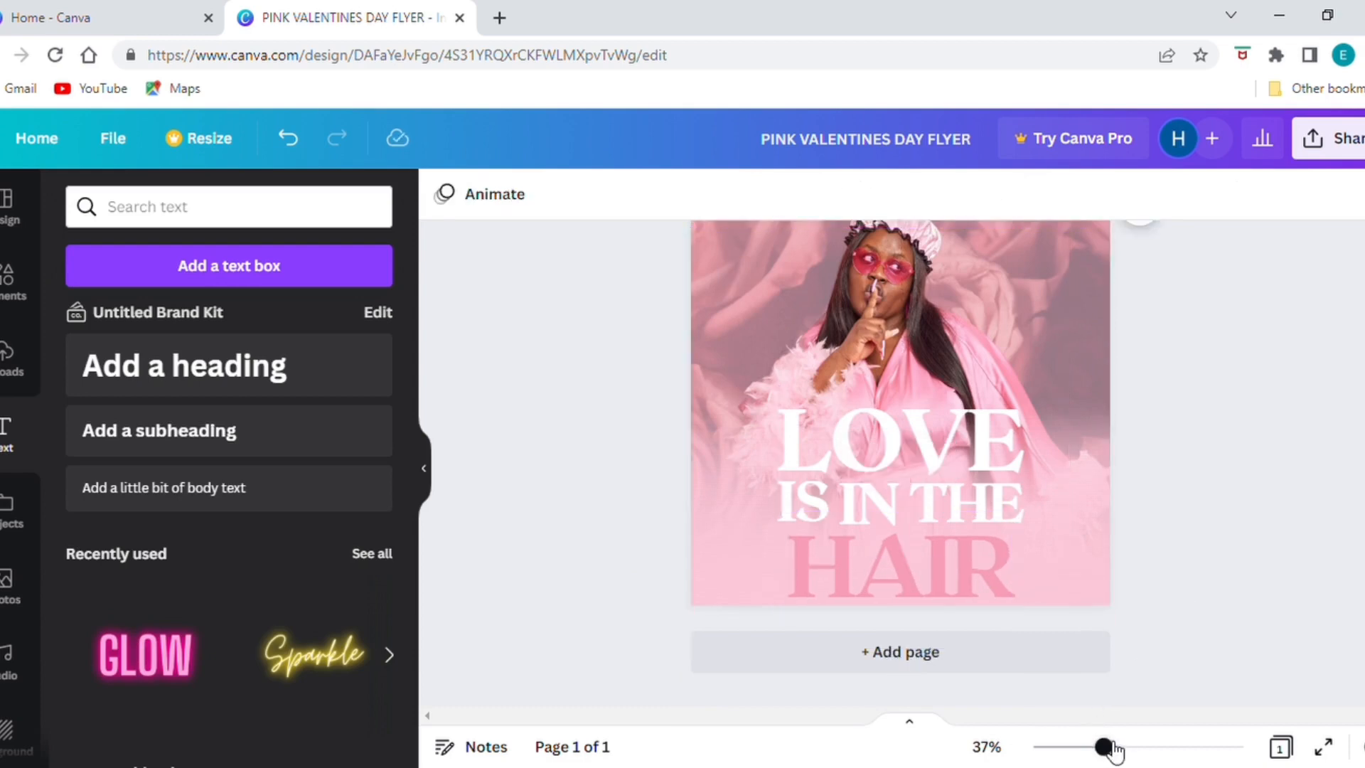
Shift the LOVE heading slightly to the left on the page
mouse_move(1113, 750)
mouse_down()
mouse_move(1087, 748)
mouse_move(1108, 748)
mouse_up()
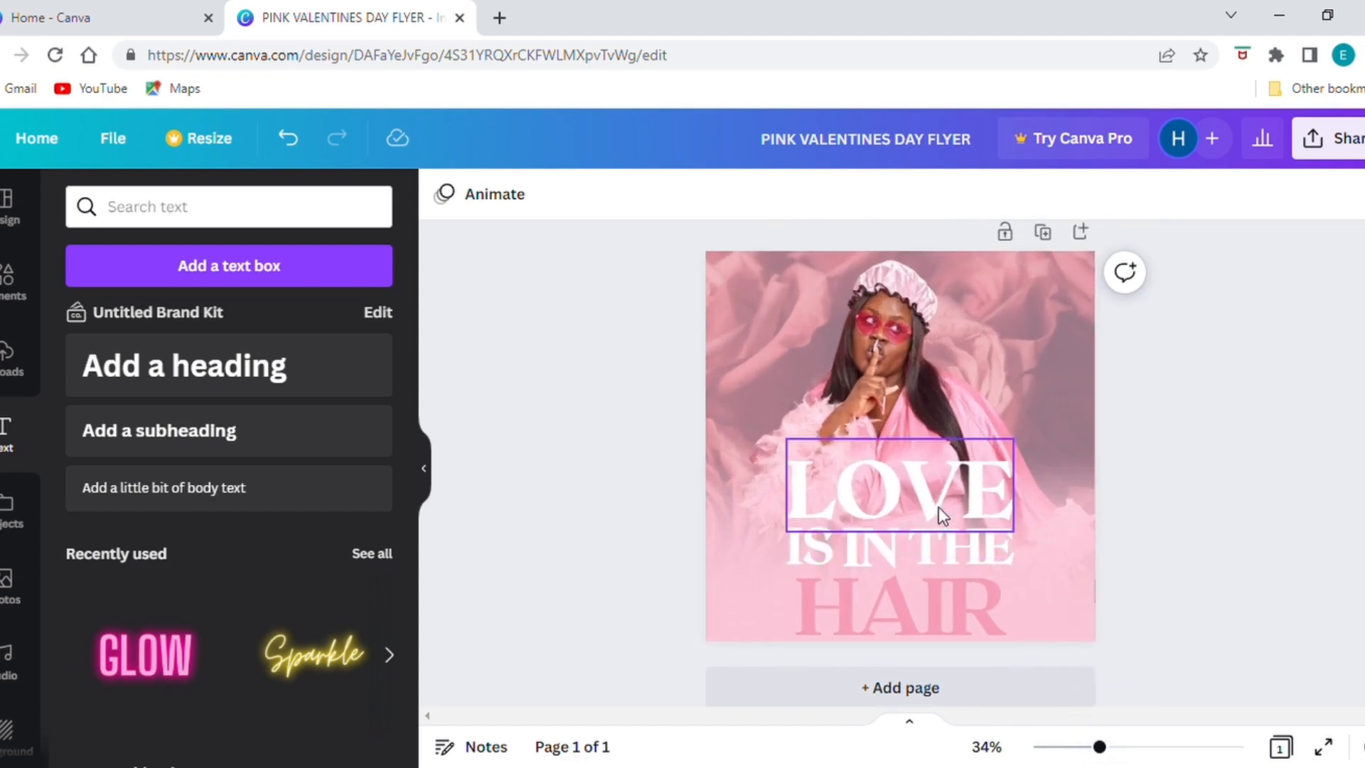
drag(939, 507, 936, 512)
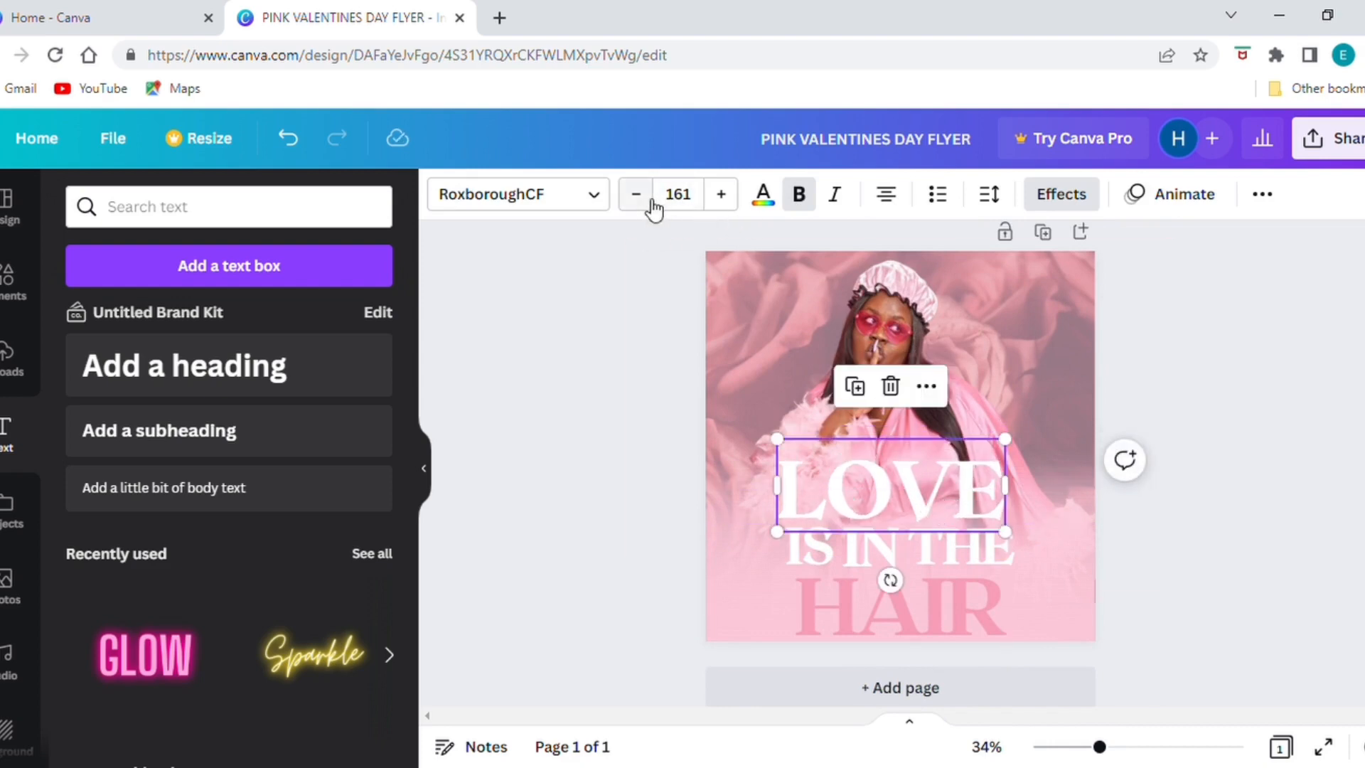
click(1104, 546)
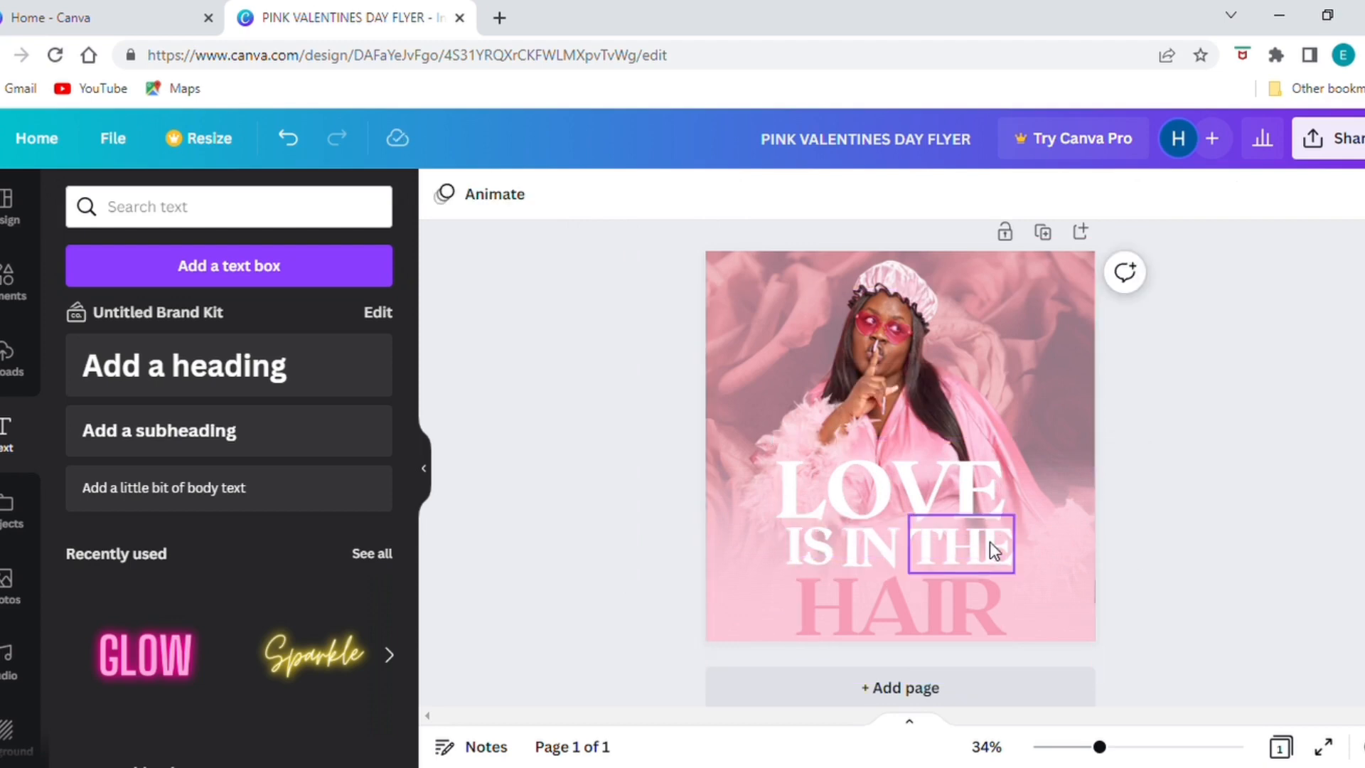
mouse_move(958, 541)
mouse_down()
mouse_move(968, 553)
mouse_move(957, 545)
mouse_up()
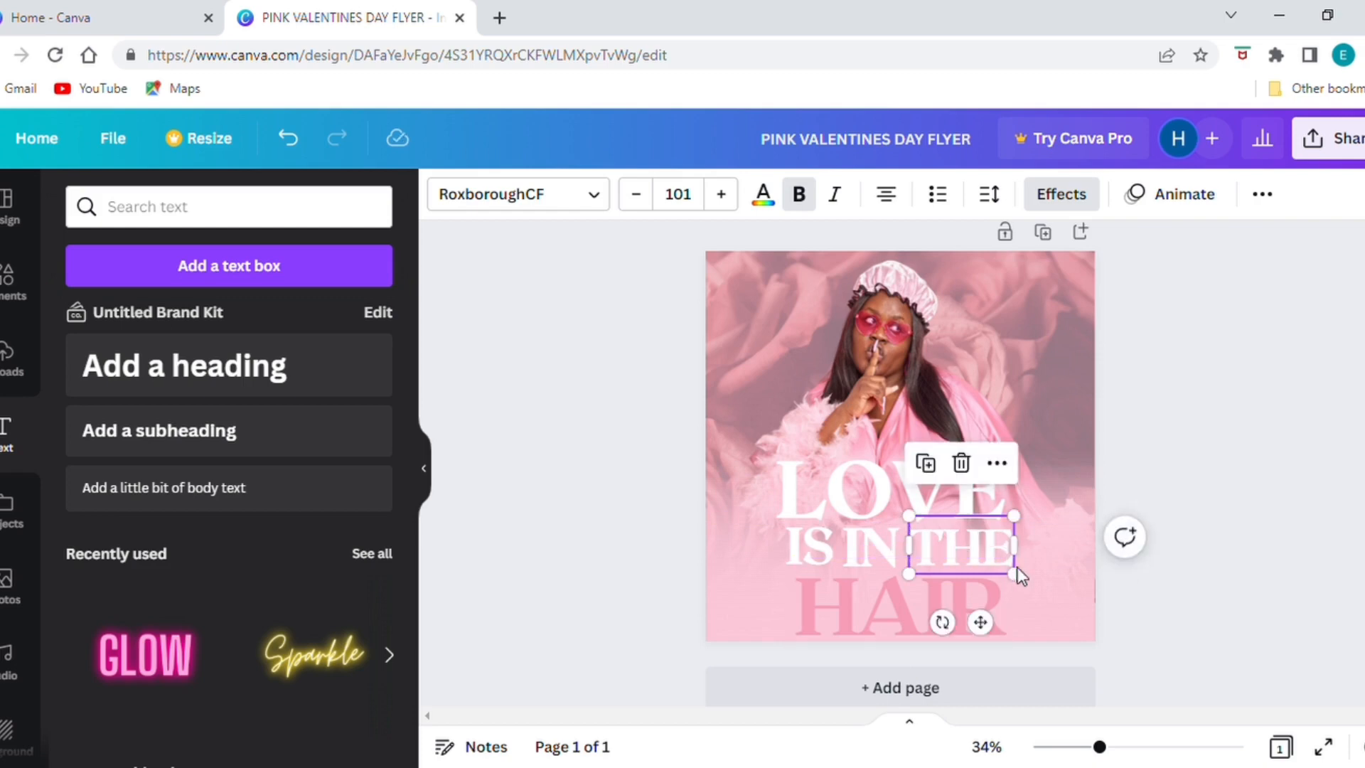
click(811, 542)
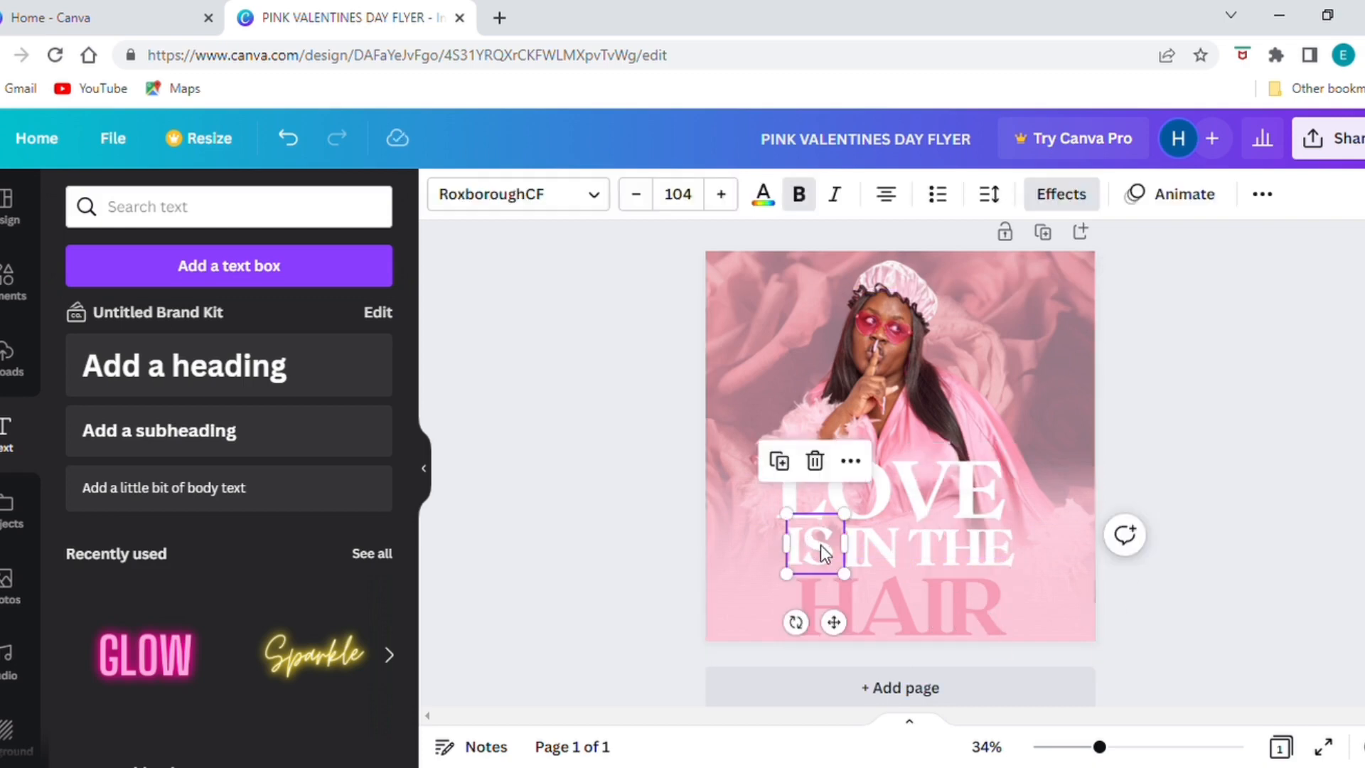
shift+click(885, 551)
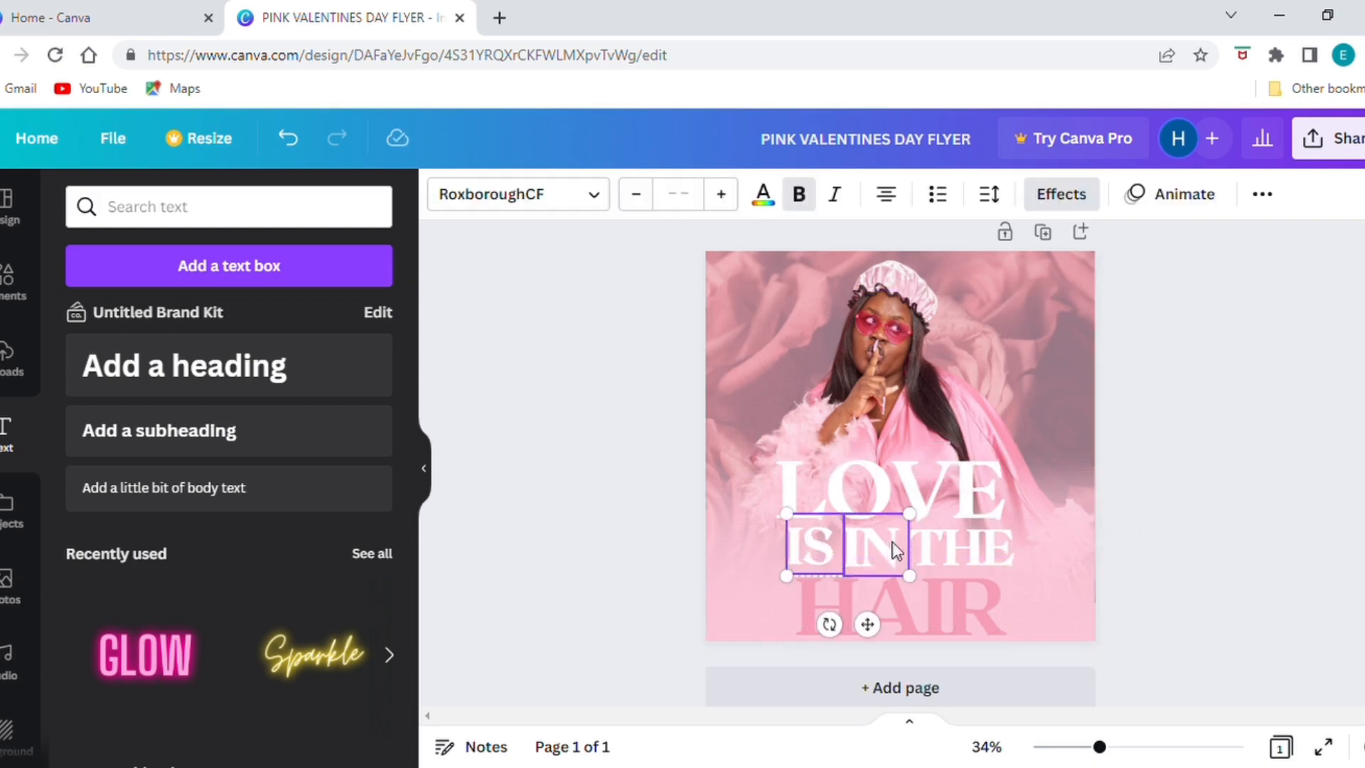
shift+click(936, 552)
shift+click(940, 549)
click(1092, 581)
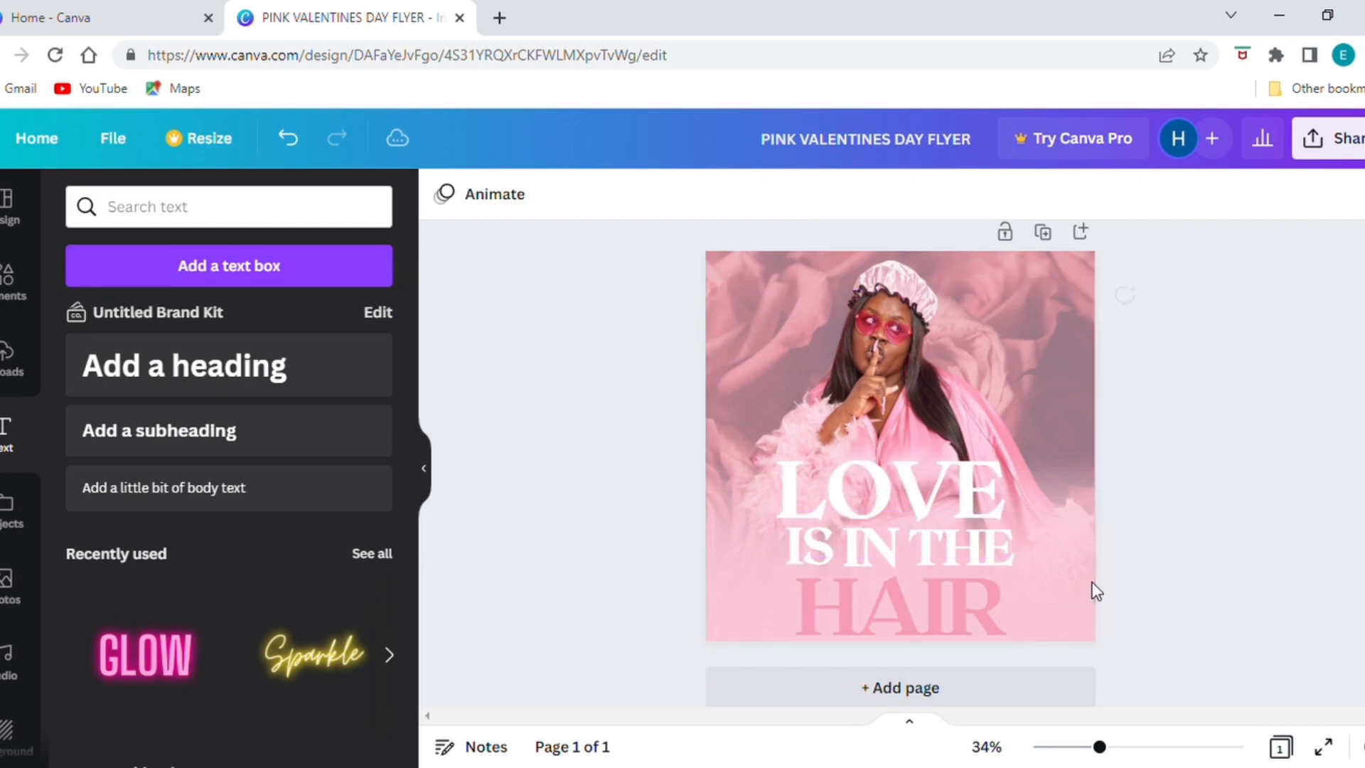
Group the words IS, IN and THE, and move the group left and slightly up to align with LOVE's edges
click(821, 550)
shift+click(871, 544)
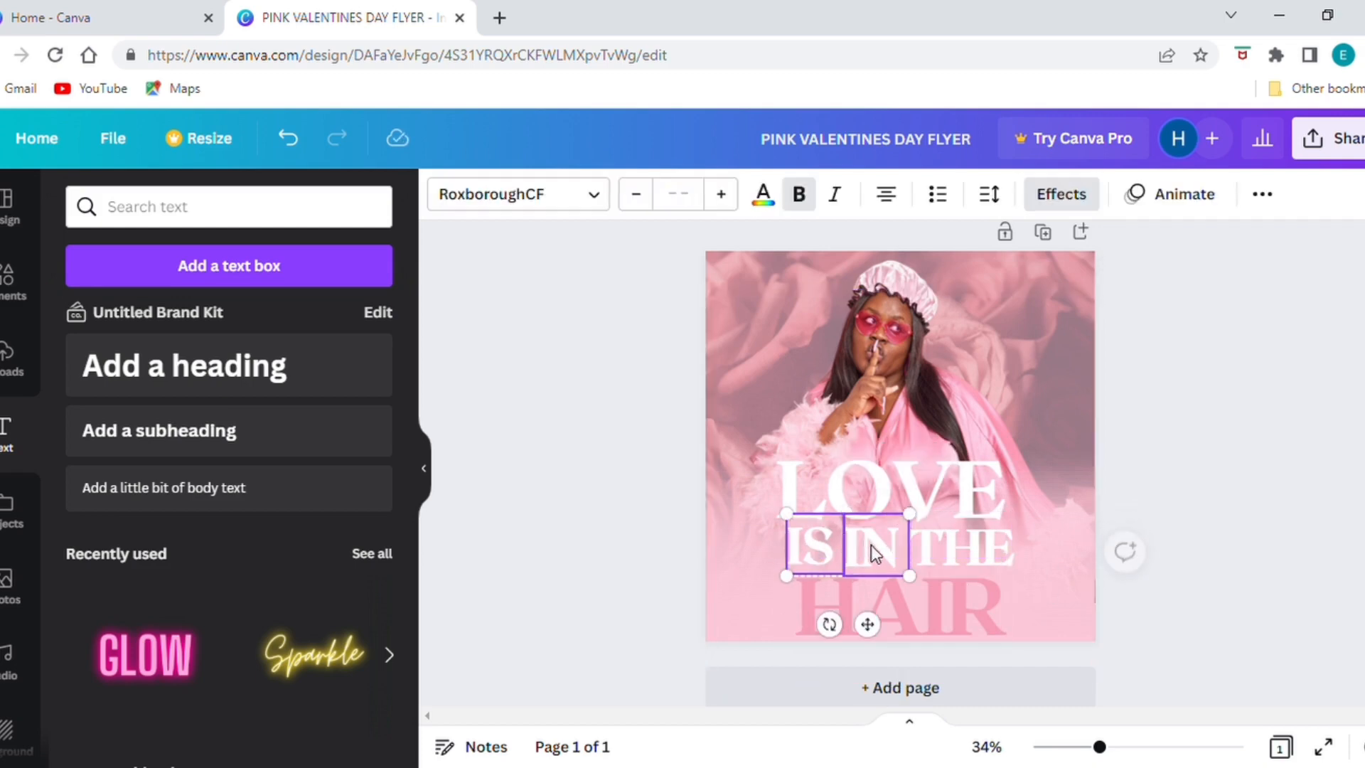
shift+click(944, 539)
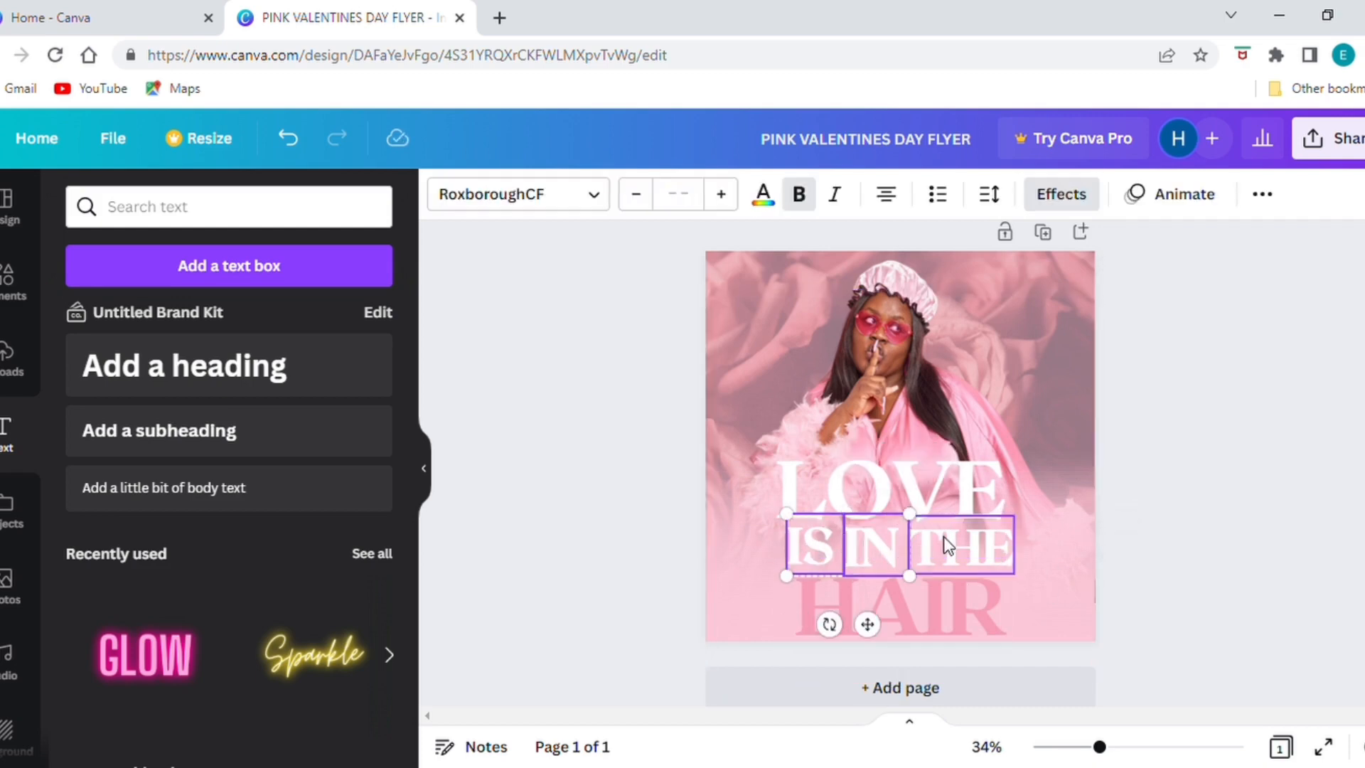
click(1258, 196)
click(1005, 245)
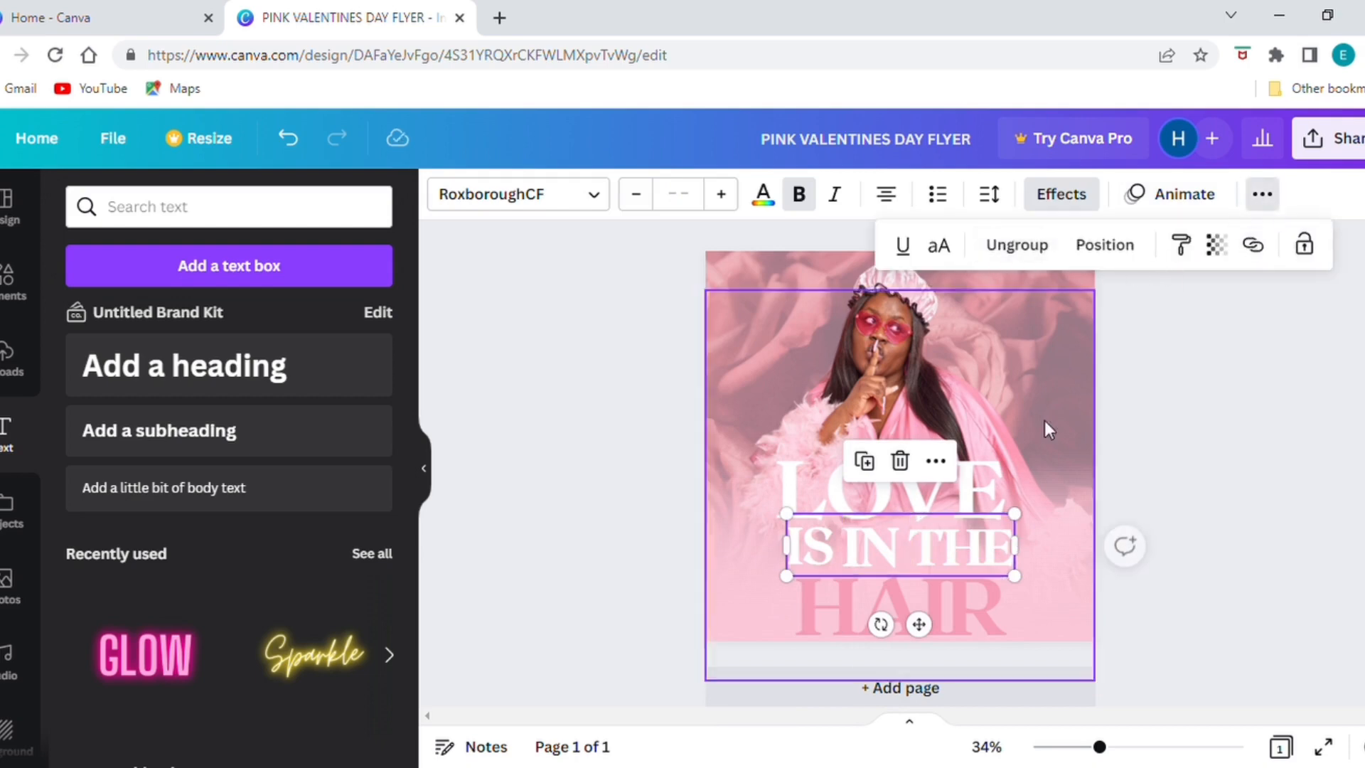
drag(949, 533, 946, 535)
click(1146, 566)
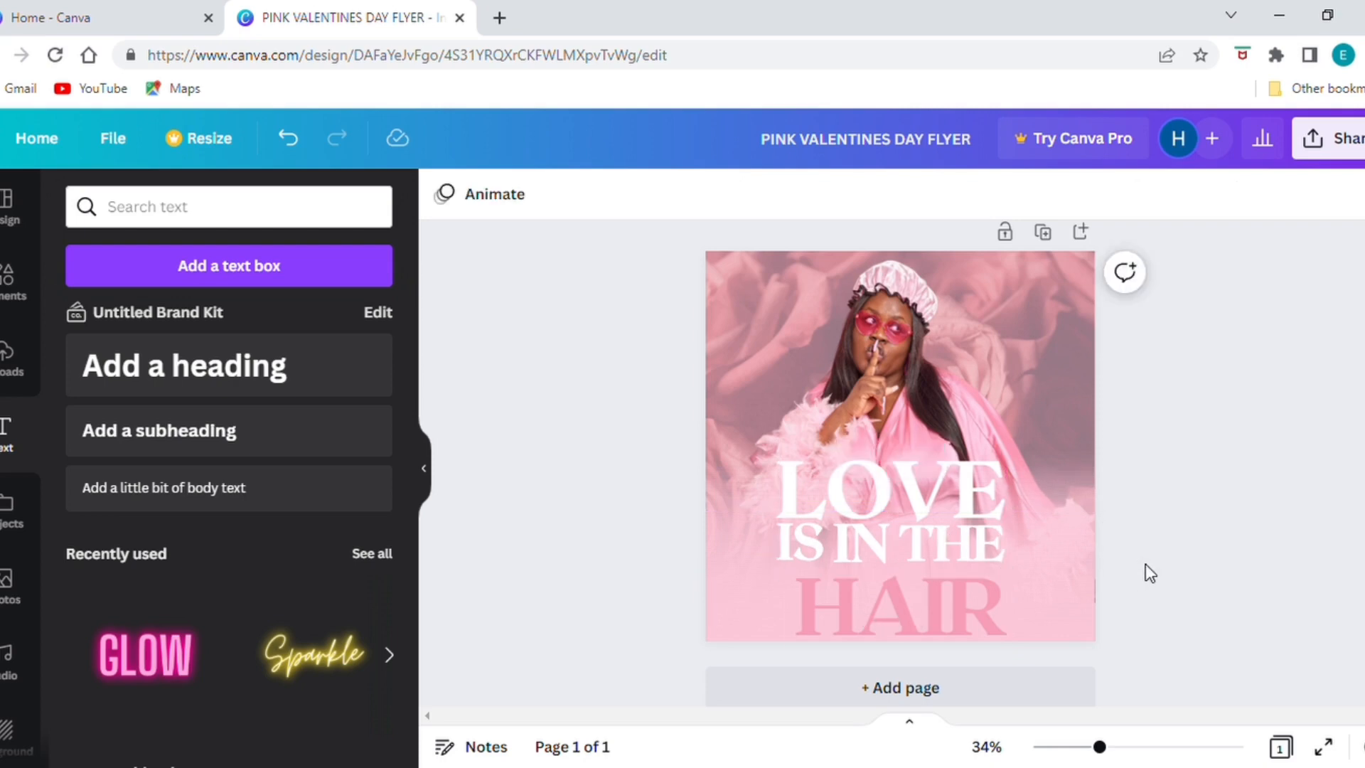
Move HAIR left and slightly up so it is centered under IS IN THE, and raise LOVE slightly above that line
drag(935, 593, 923, 598)
click(1149, 625)
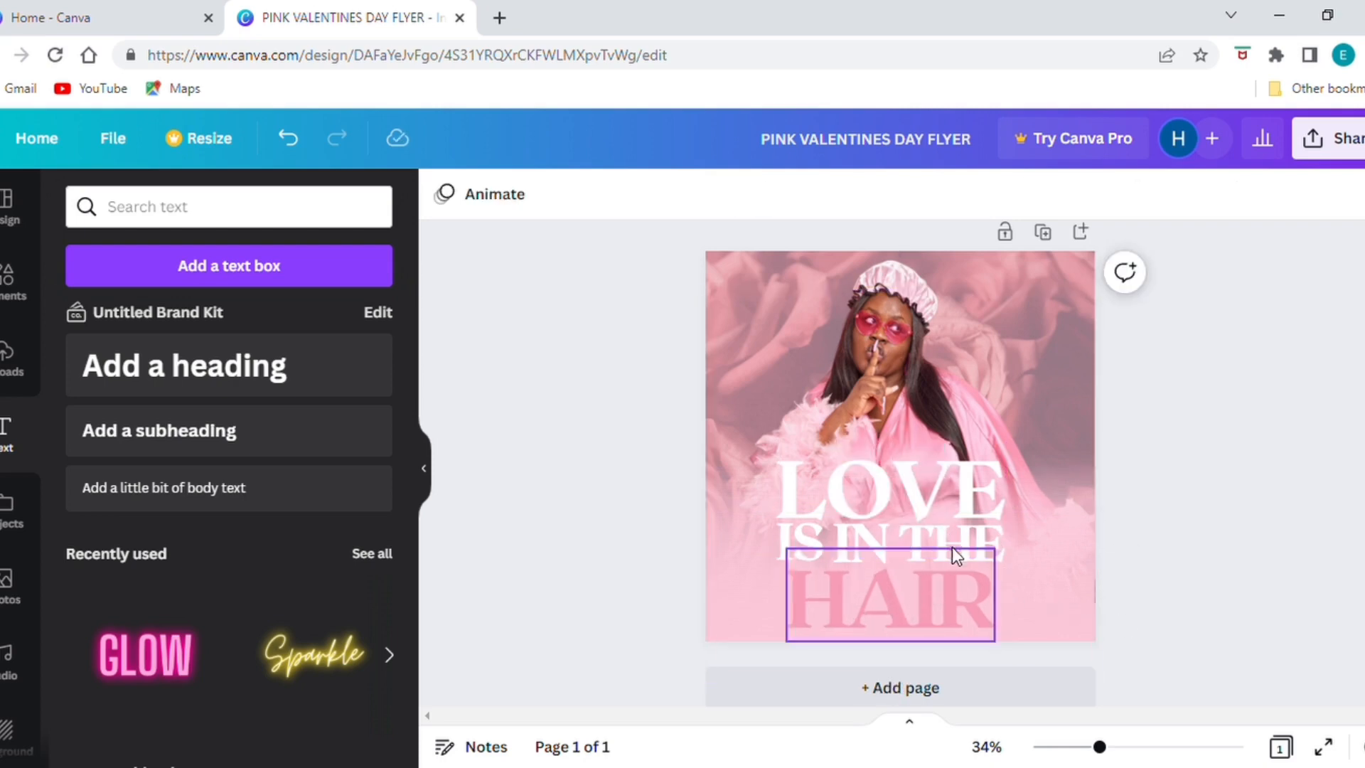
drag(938, 505, 939, 494)
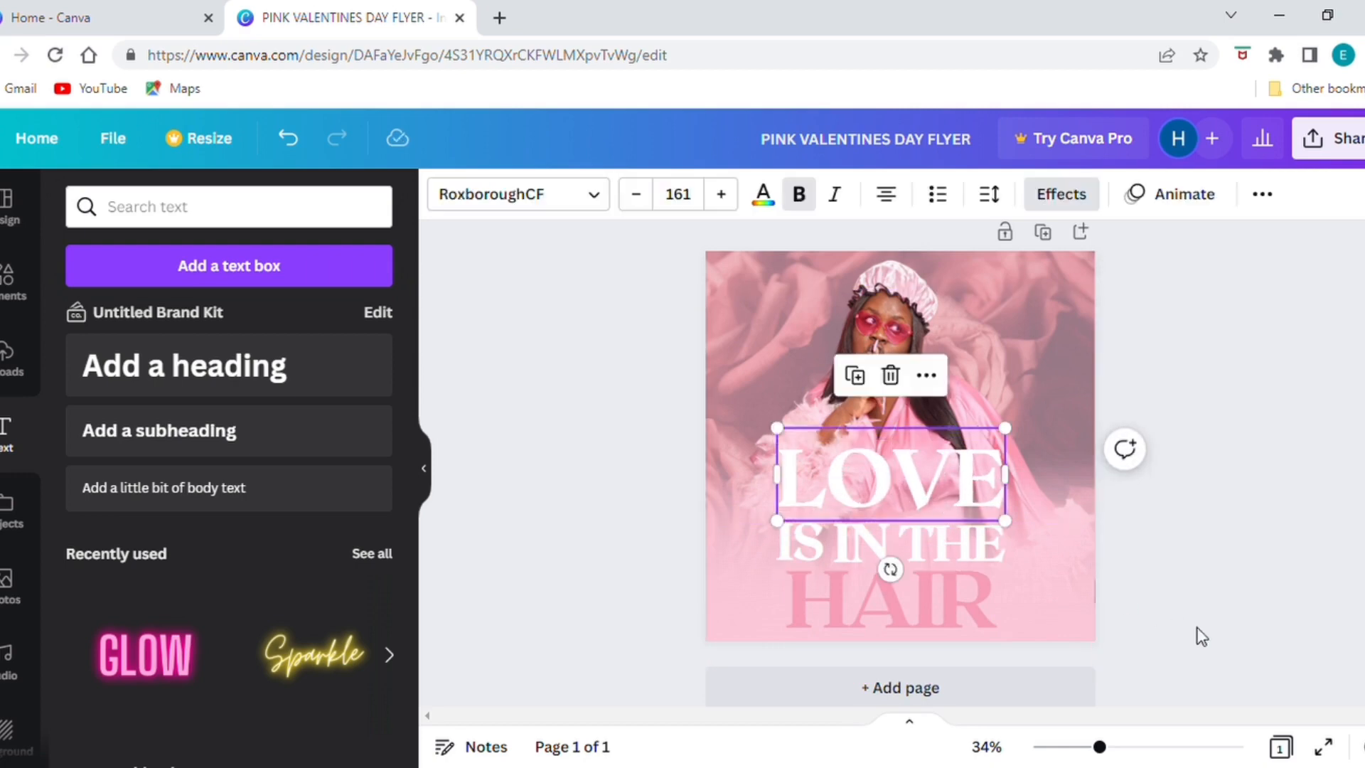
Shift LOVE, the IS IN THE group and HAIR slightly right so the heading is centered on the page
click(1163, 656)
drag(1101, 750, 1086, 748)
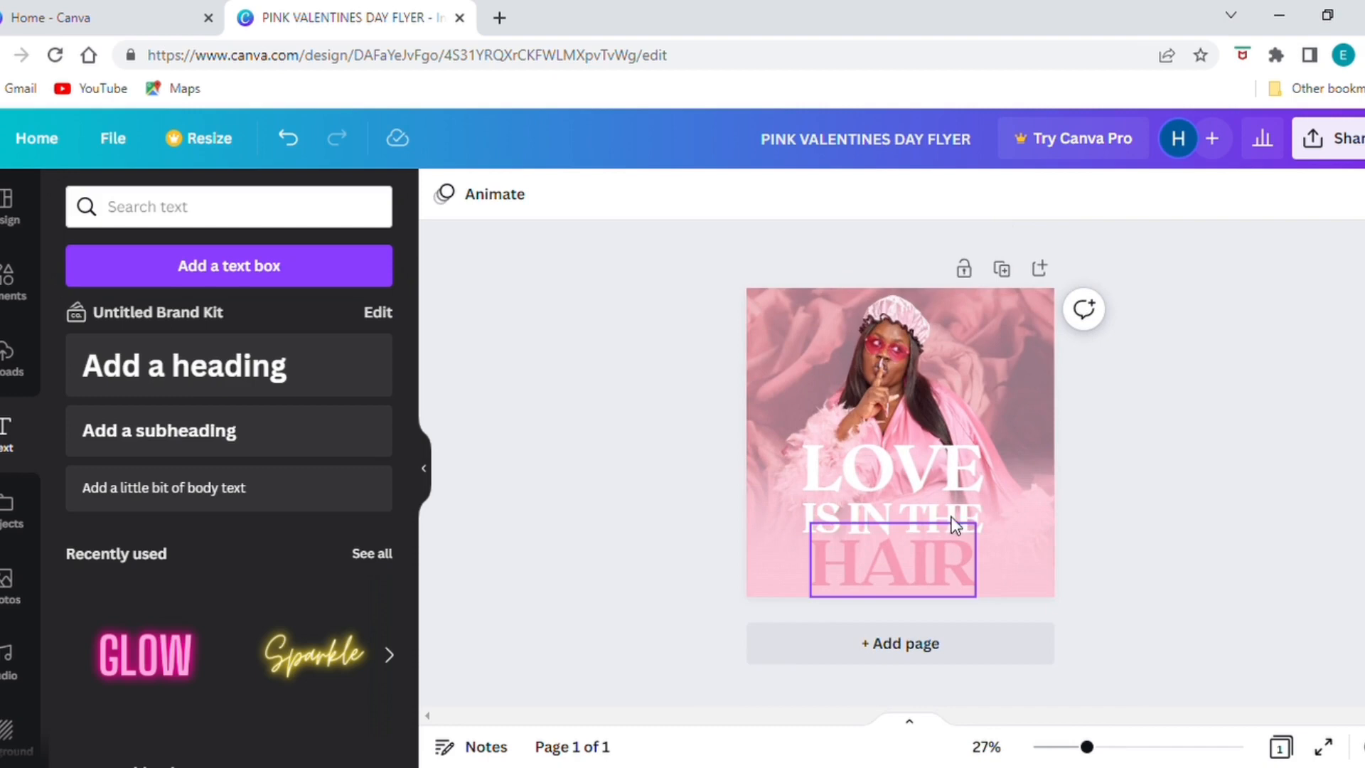
drag(953, 519, 969, 521)
click(947, 477)
drag(947, 476, 957, 570)
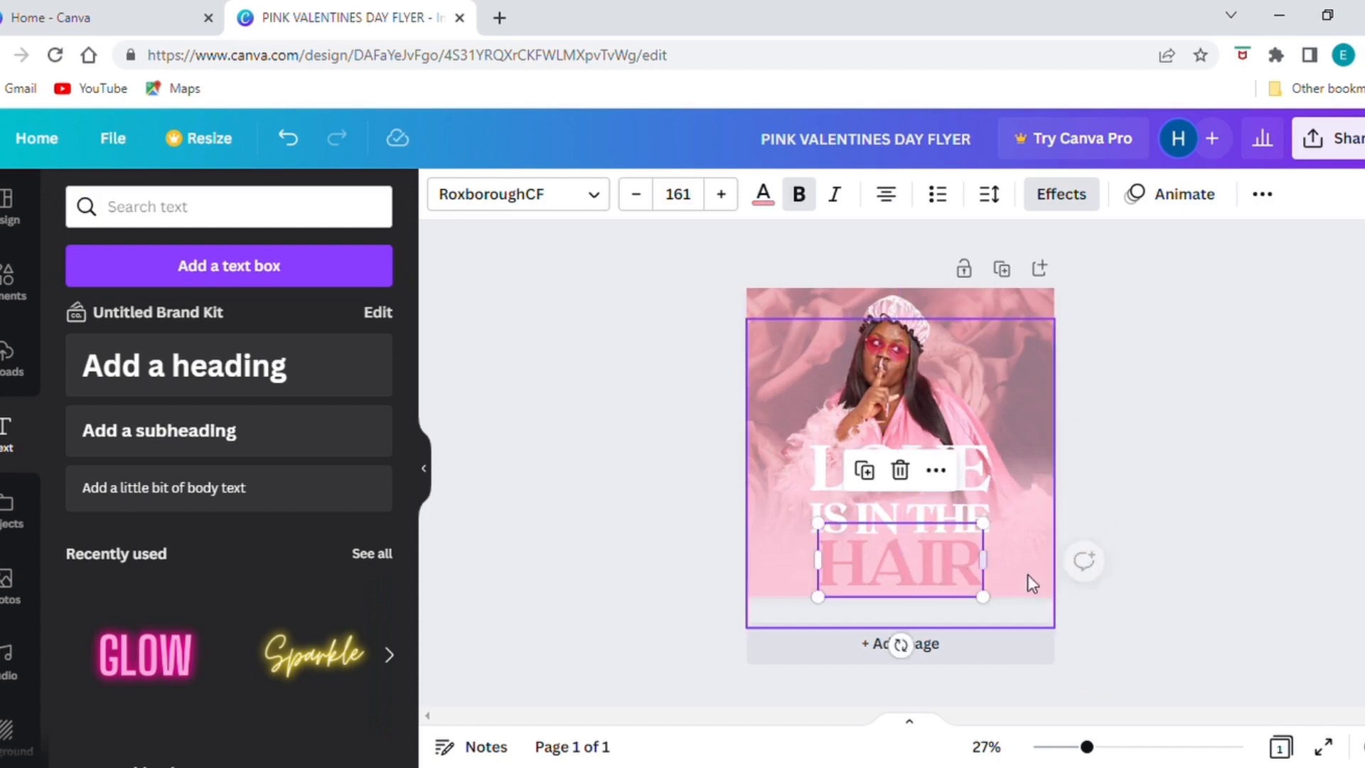
click(1125, 606)
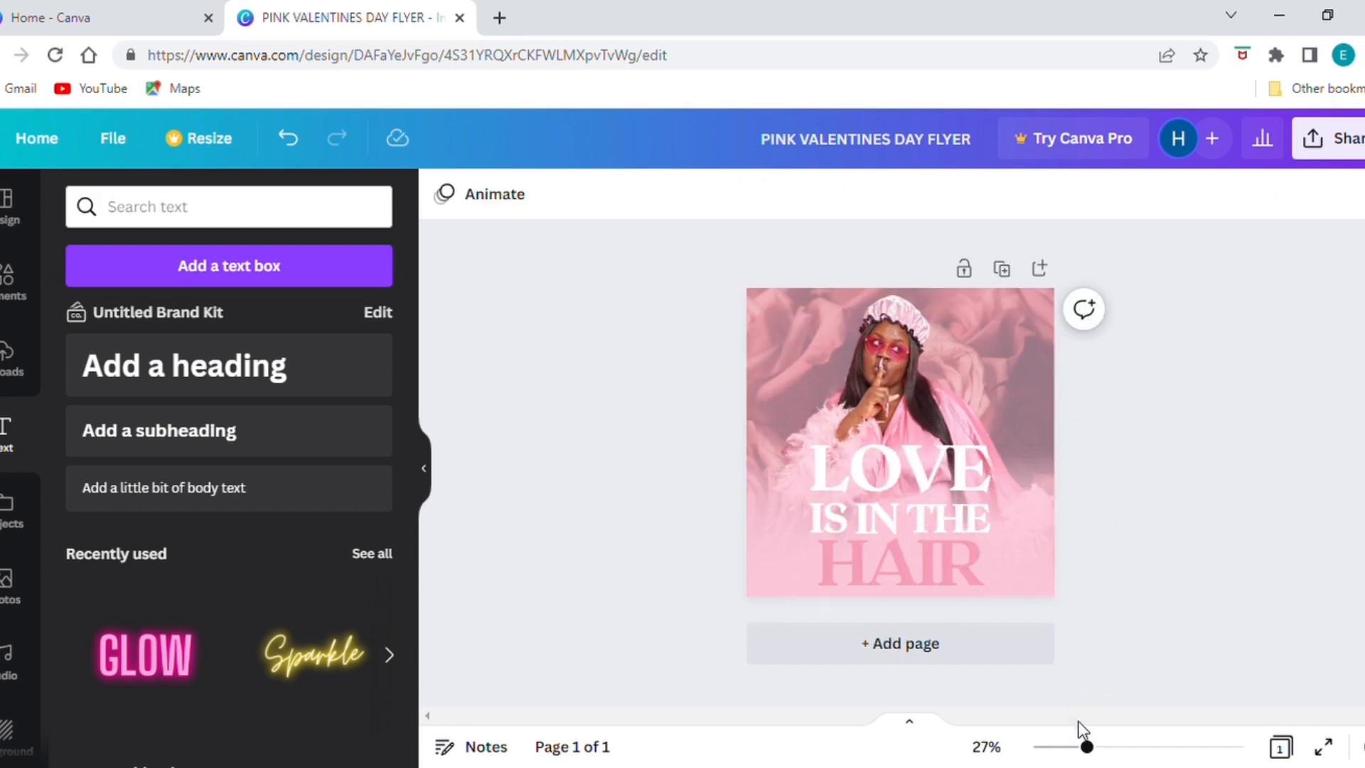
Try moving HAIR slightly up, closer to the IS IN THE line
drag(1088, 748, 1101, 747)
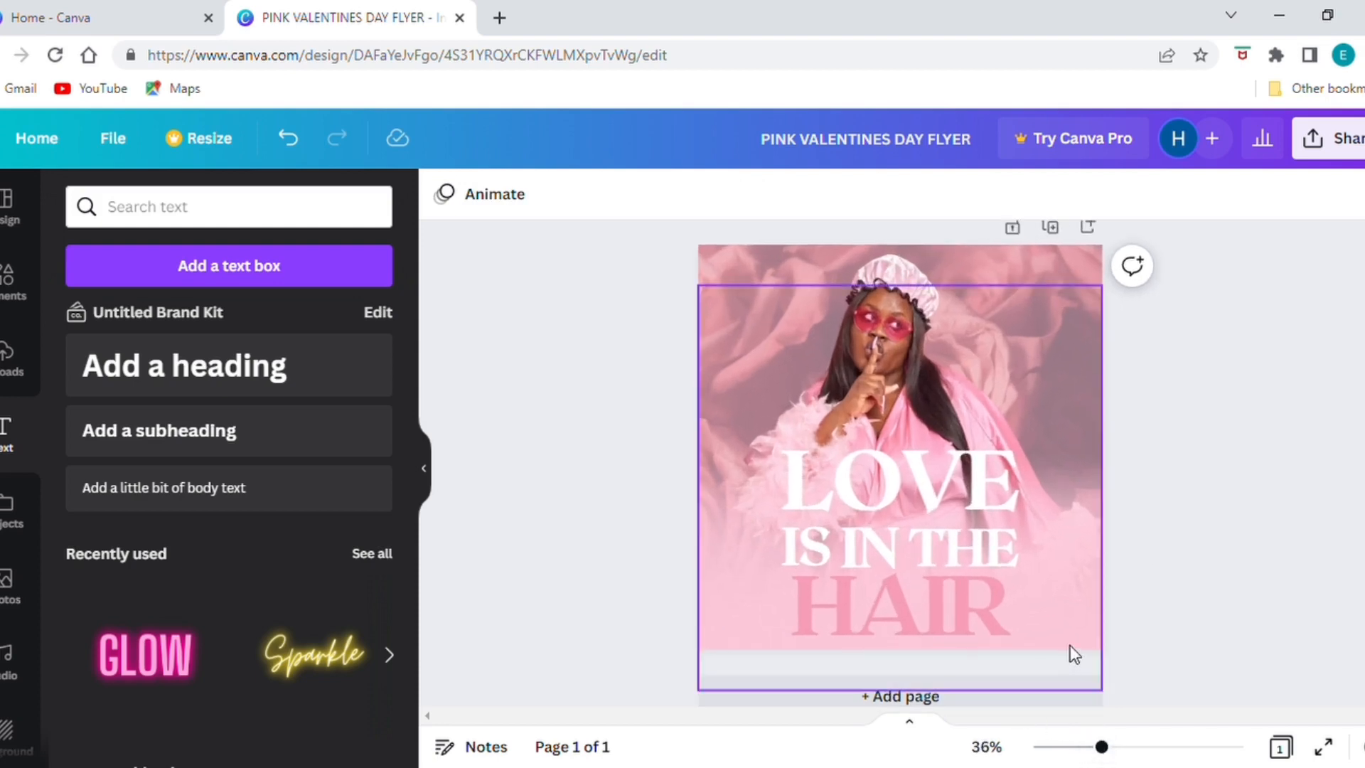
scroll(1069, 645, down, 1)
click(954, 512)
click(957, 500)
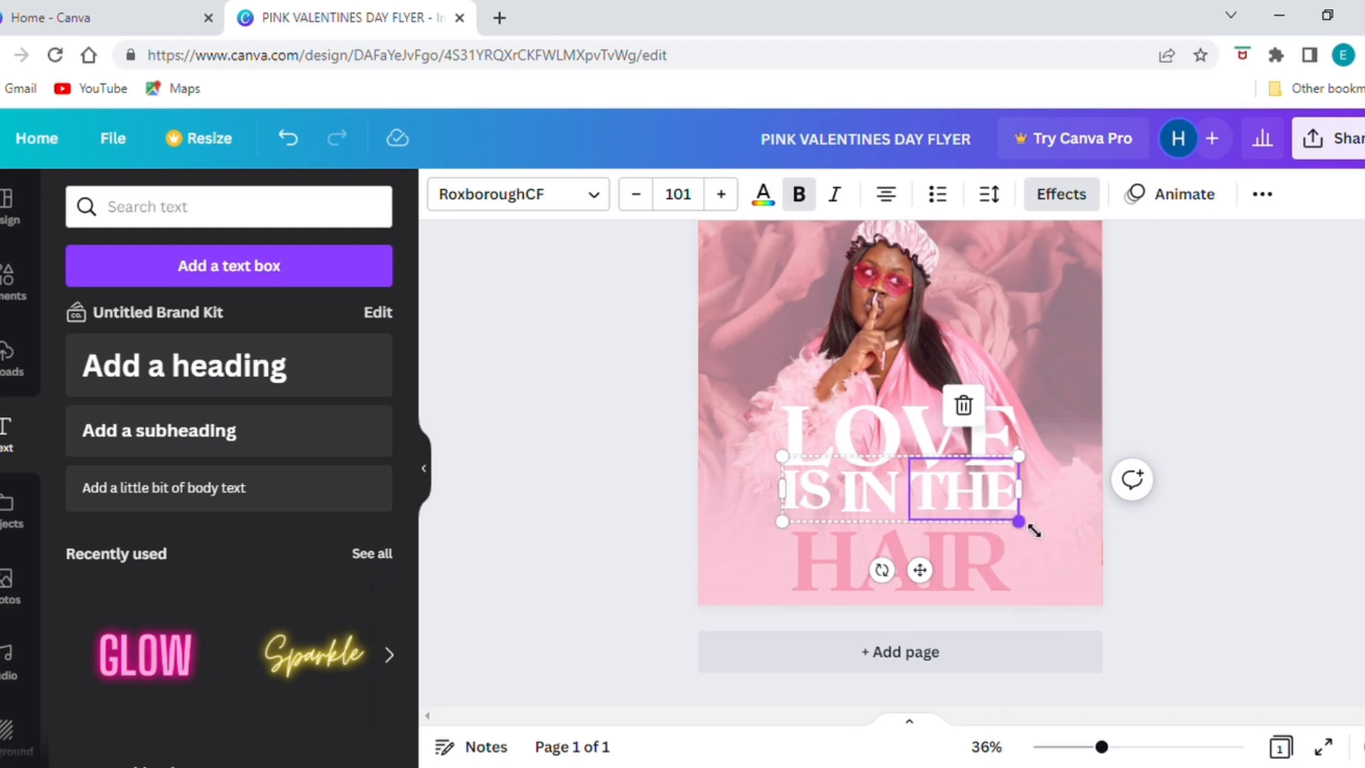
click(995, 537)
drag(988, 584, 987, 571)
click(1189, 601)
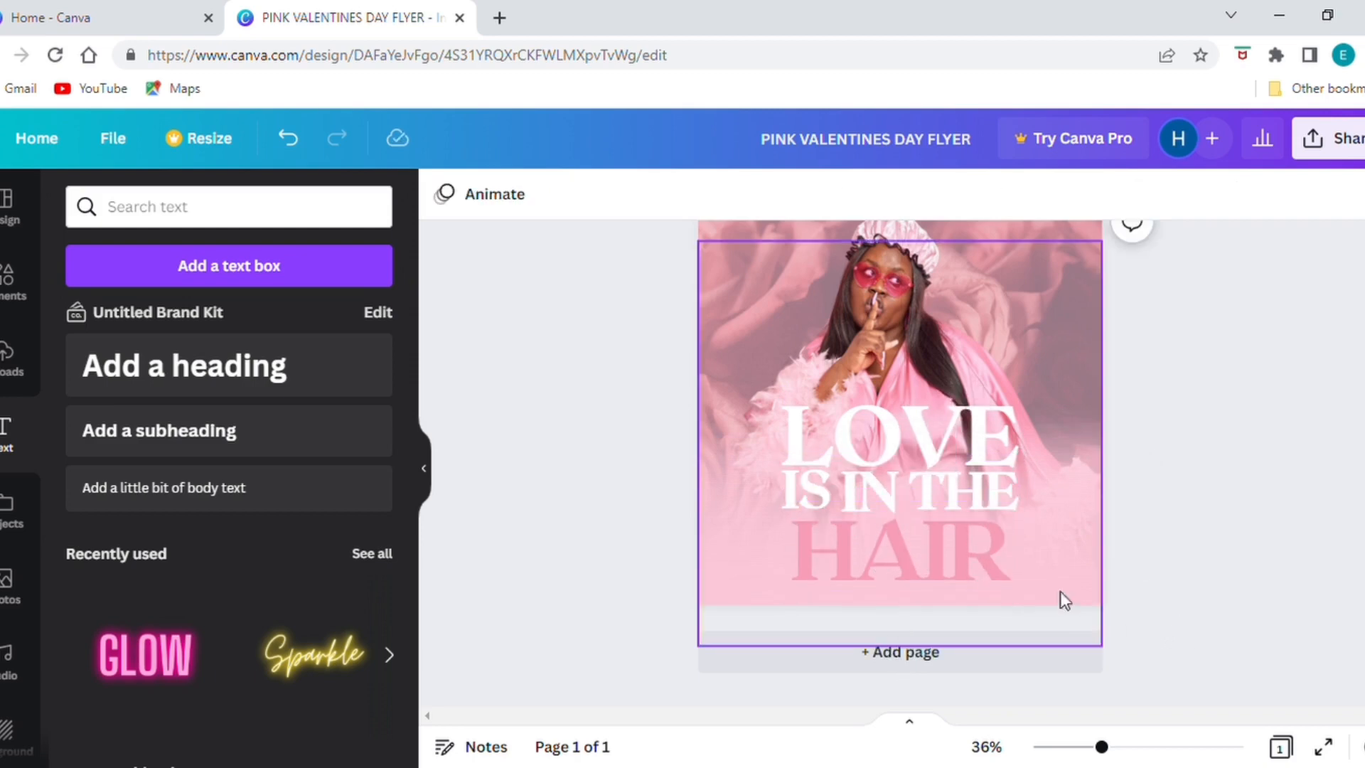
Return HAIR to its lower position and move the IS IN THE group slightly down toward it
click(957, 553)
click(948, 492)
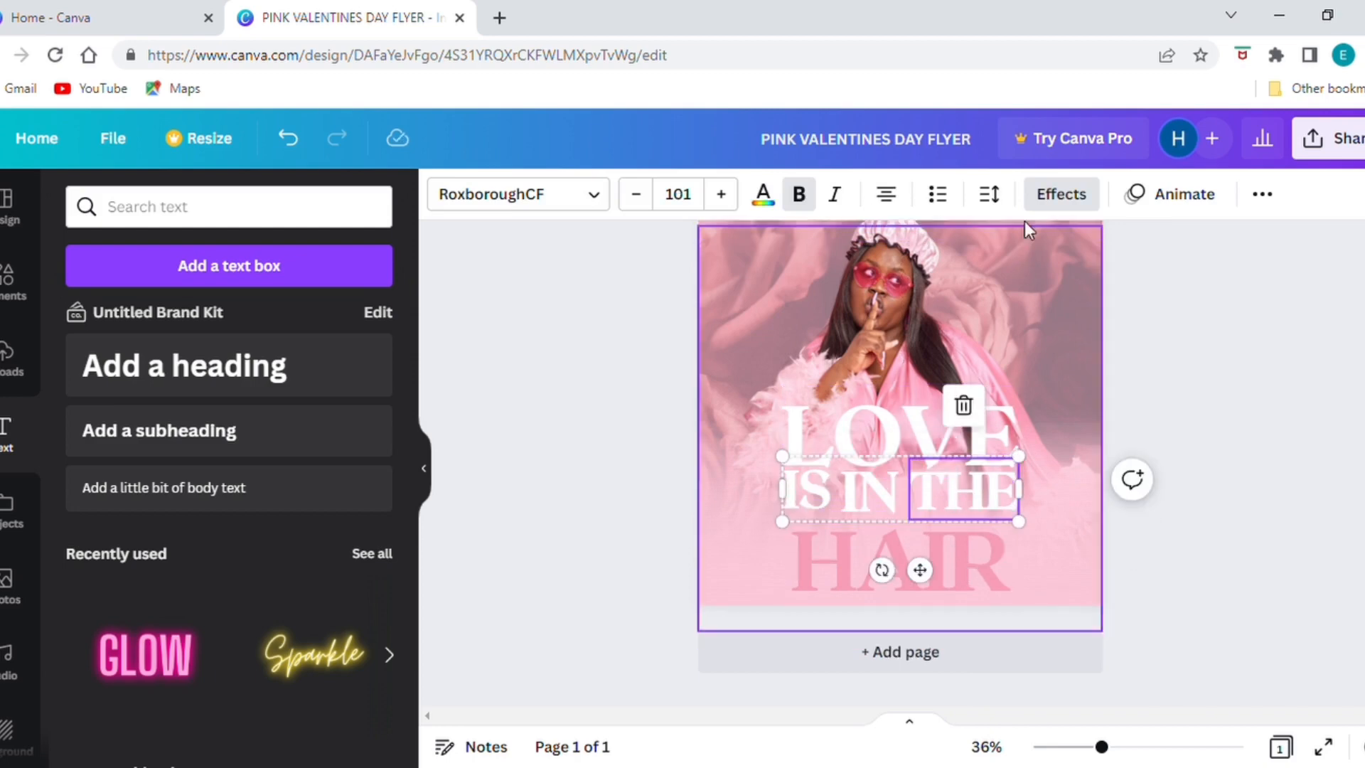
drag(966, 485, 972, 502)
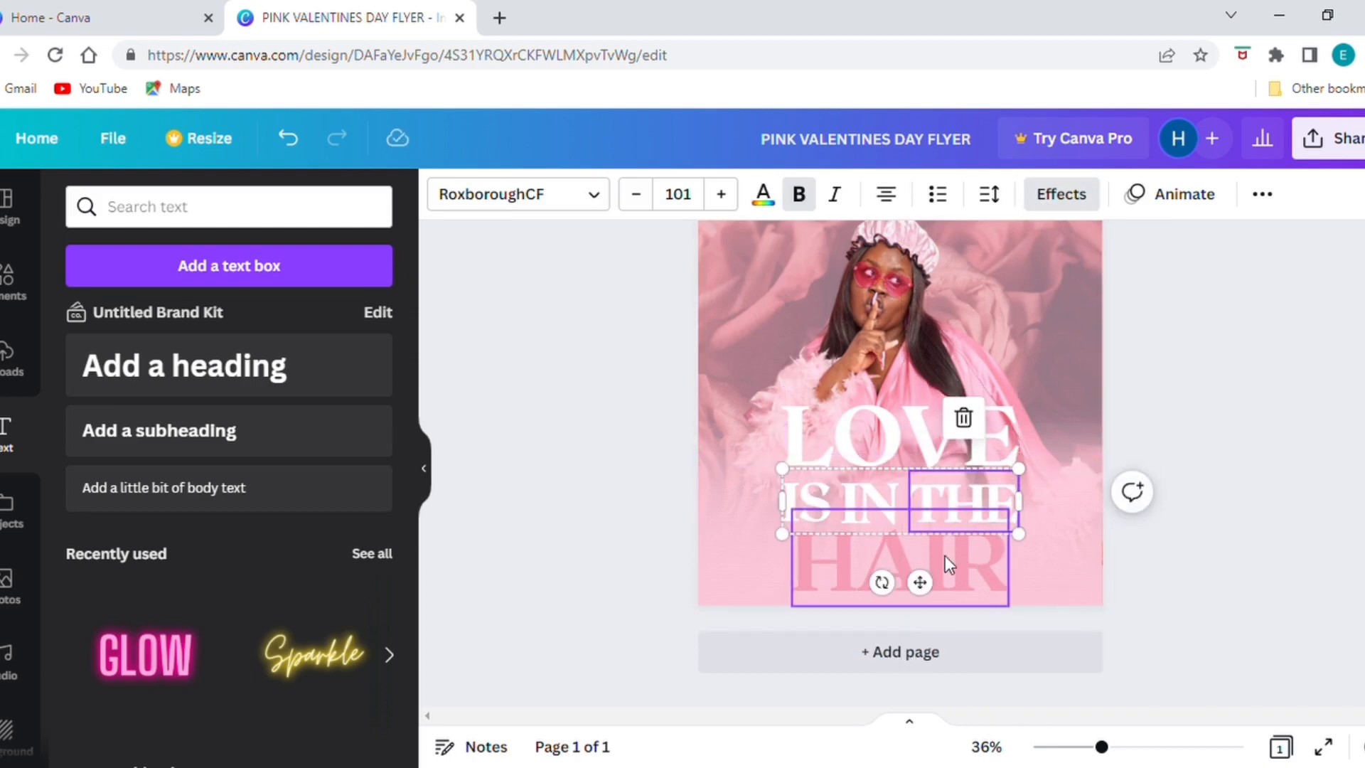
click(1152, 558)
click(976, 569)
drag(976, 569, 980, 566)
click(1161, 633)
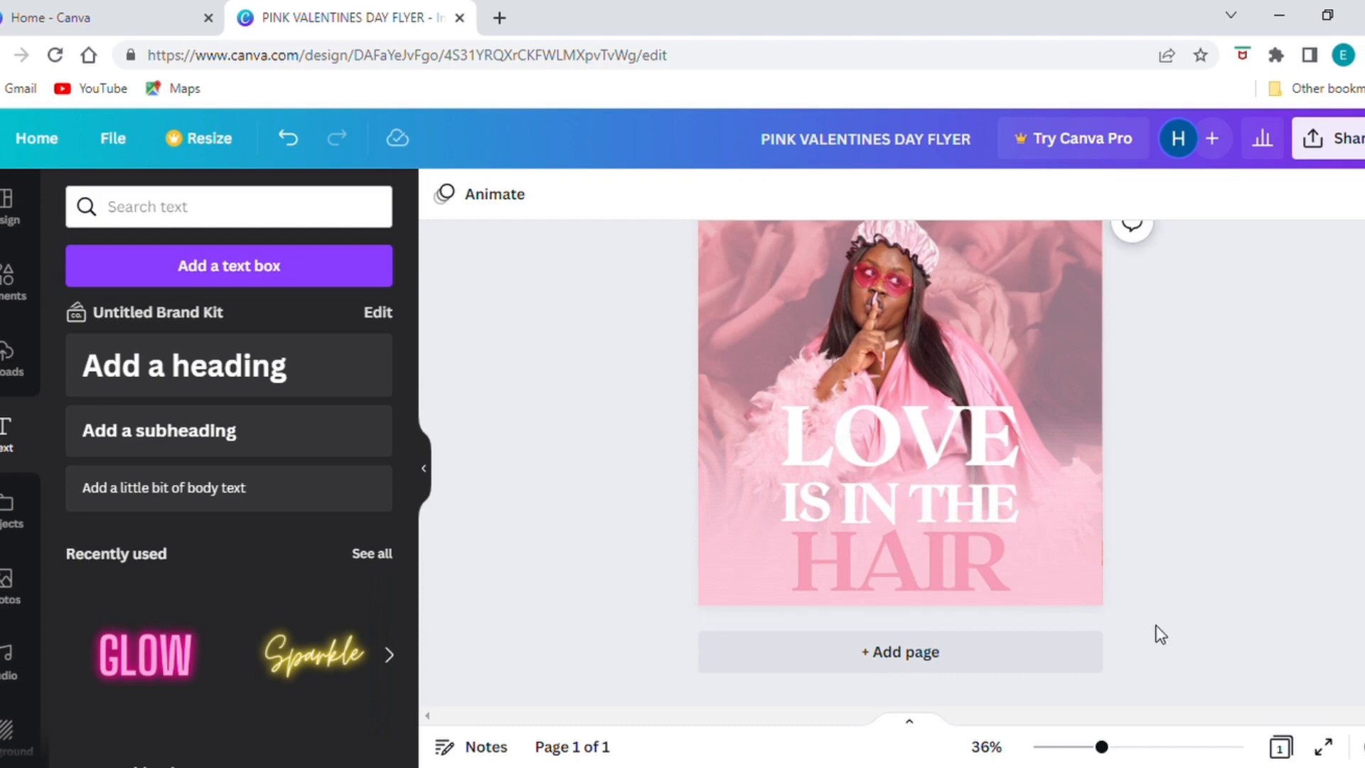
Nudge the IS IN THE group and HAIR slightly up to even out the line spacing beneath LOVE
click(1116, 748)
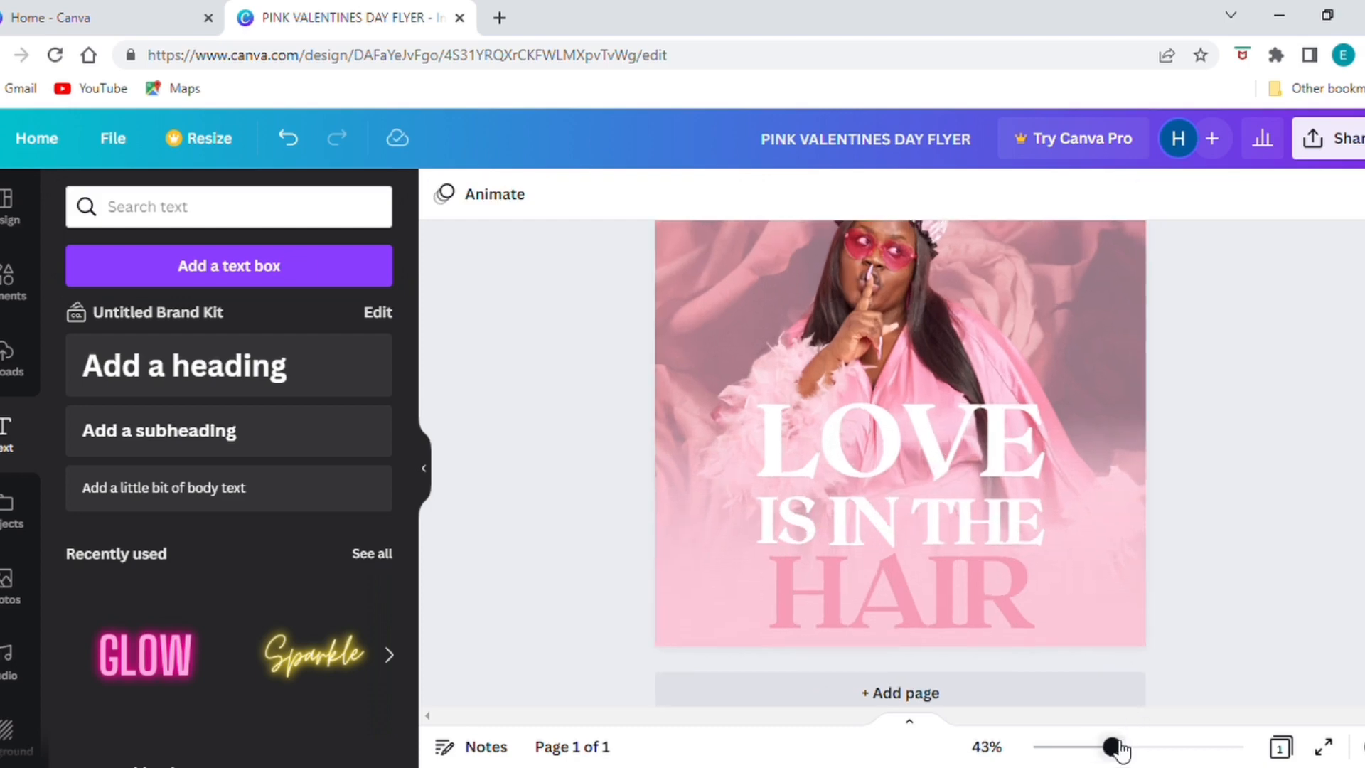
click(963, 451)
drag(962, 451, 977, 463)
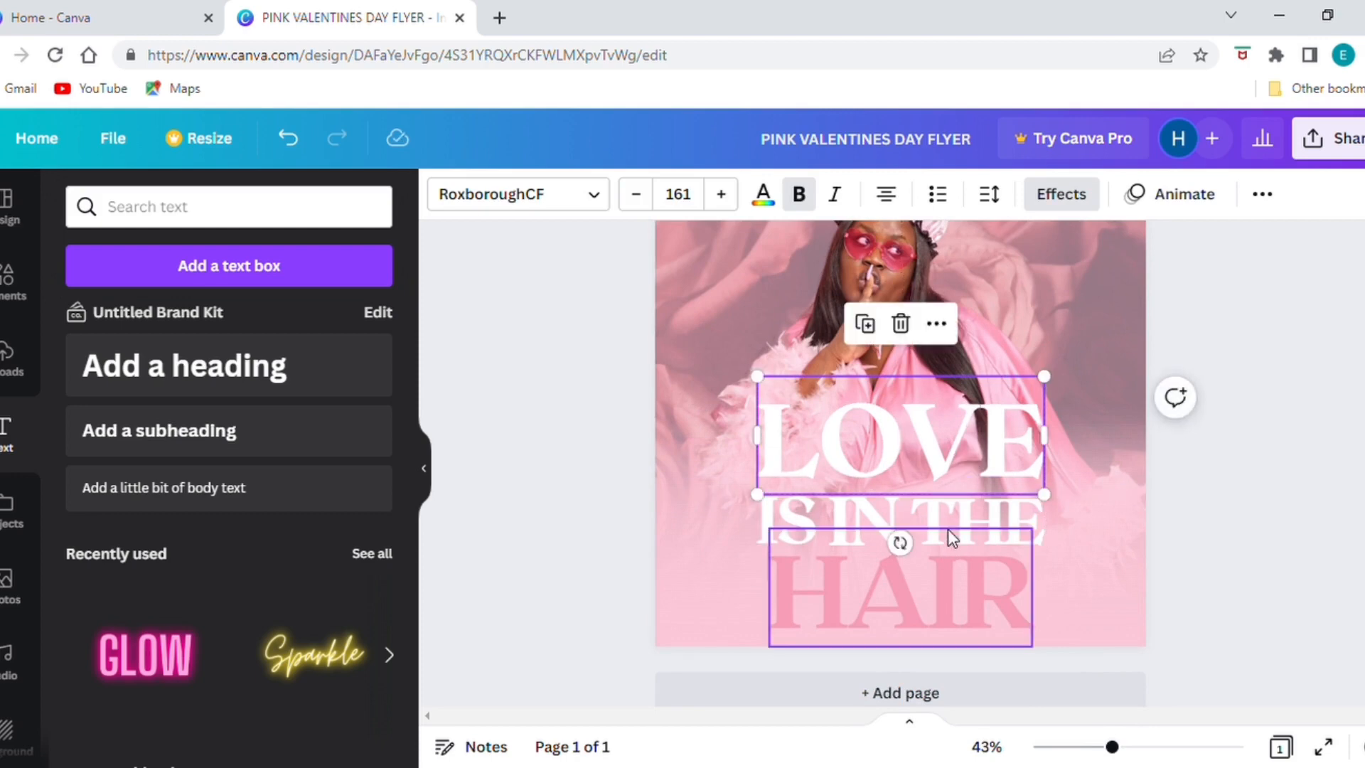
drag(961, 517, 970, 511)
click(976, 601)
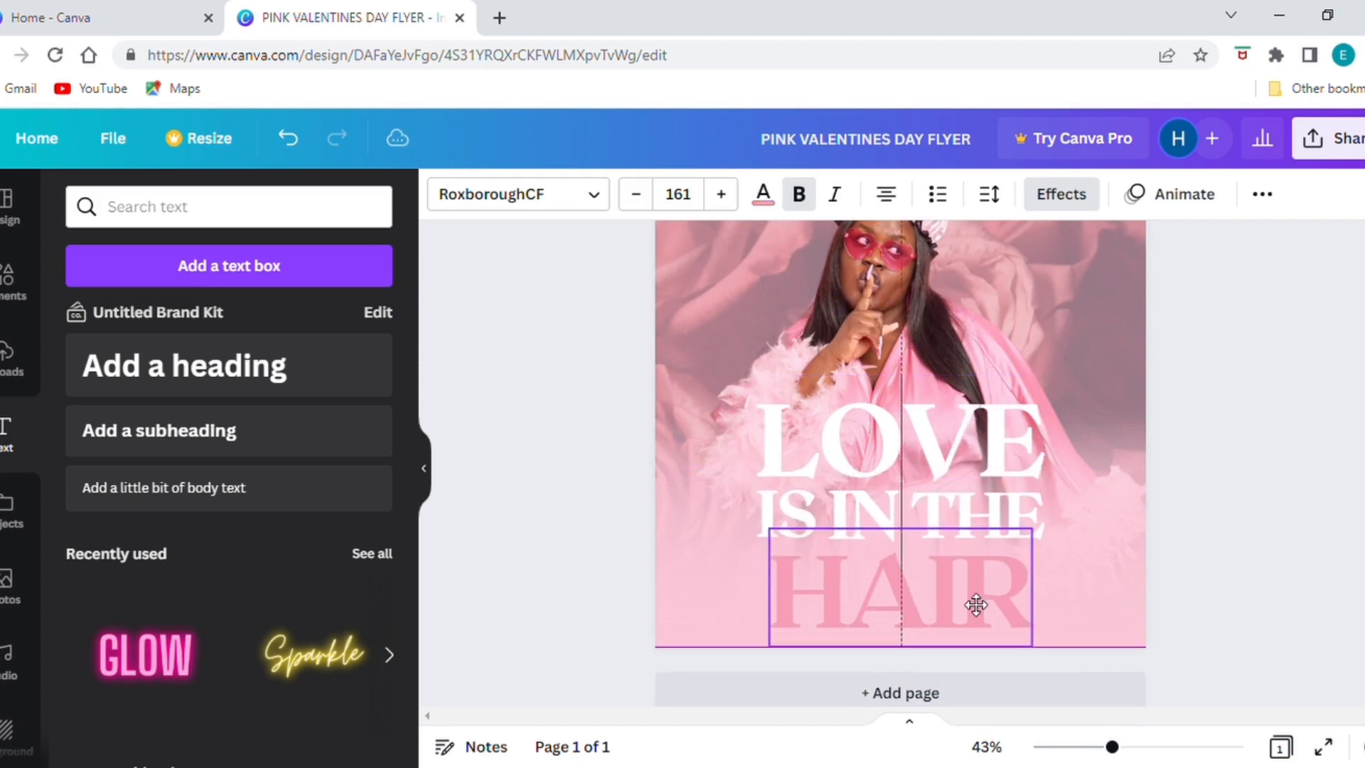
drag(976, 605, 966, 596)
click(1230, 626)
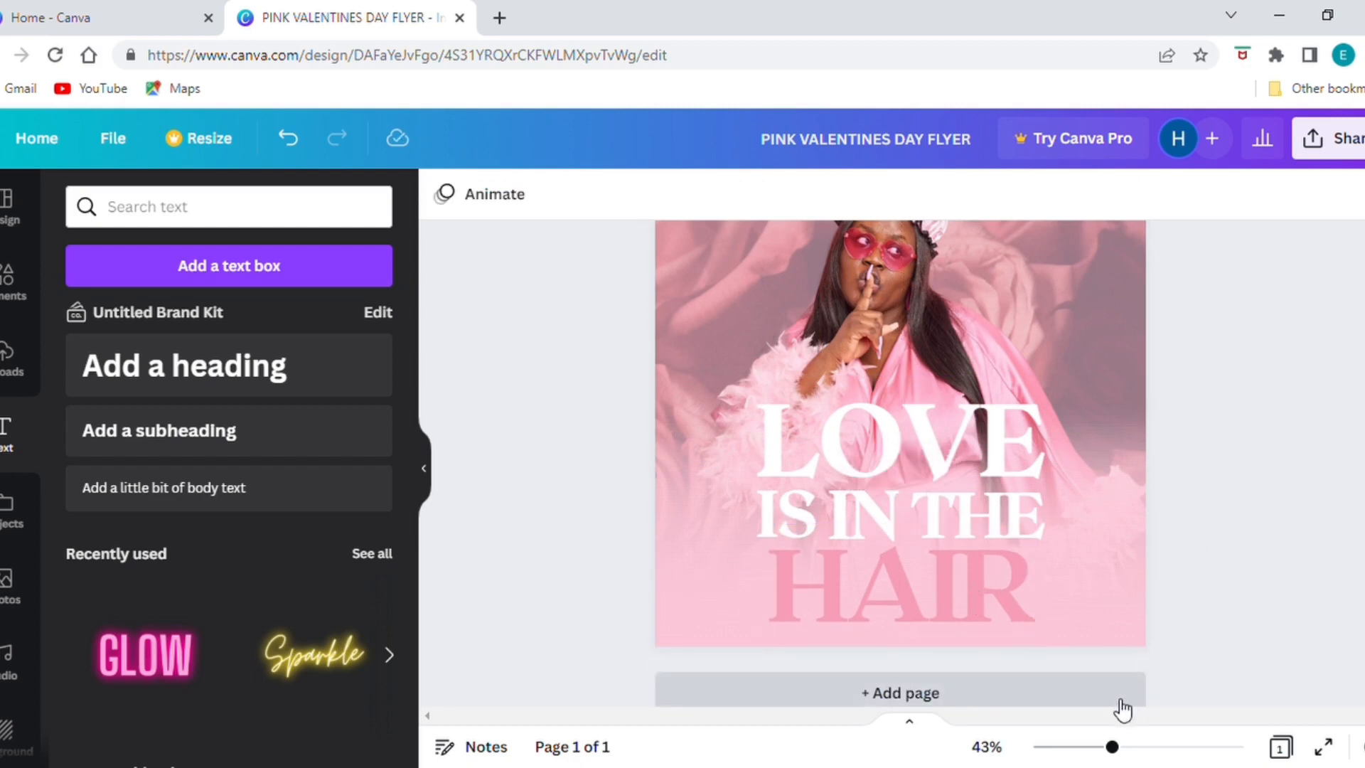
mouse_move(1113, 748)
mouse_down()
mouse_move(1073, 747)
mouse_move(1088, 746)
mouse_up()
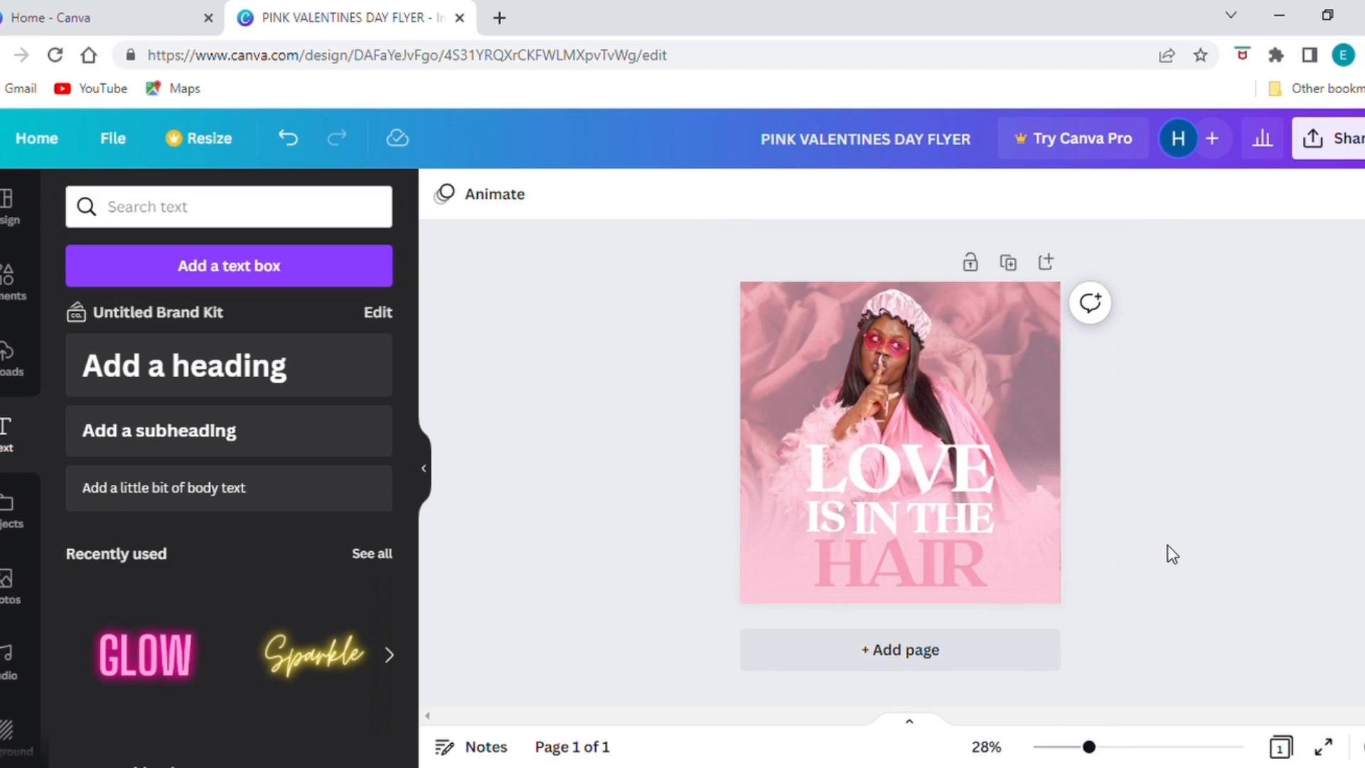
Add a second page and place the uploaded cutout of the model with both palms raised on it
click(1019, 655)
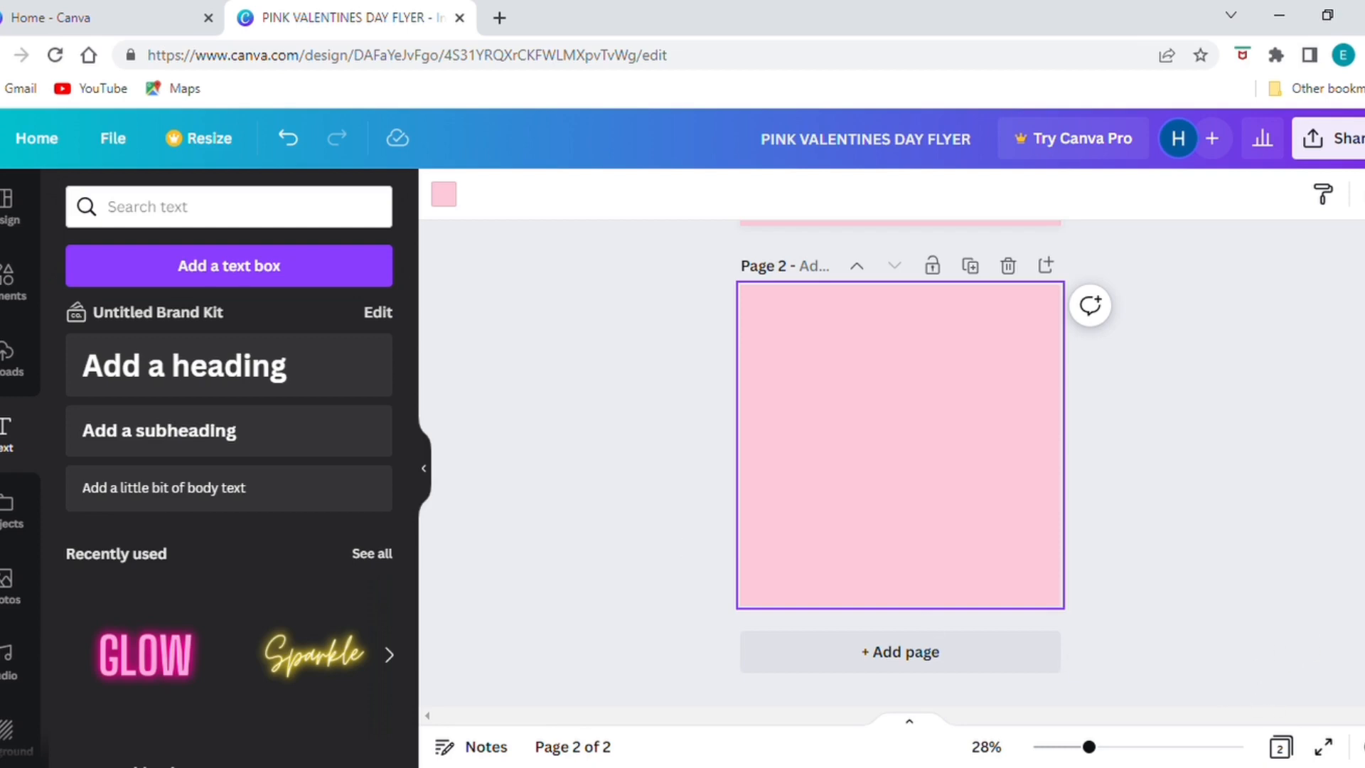
scroll(555, 567, up, 3)
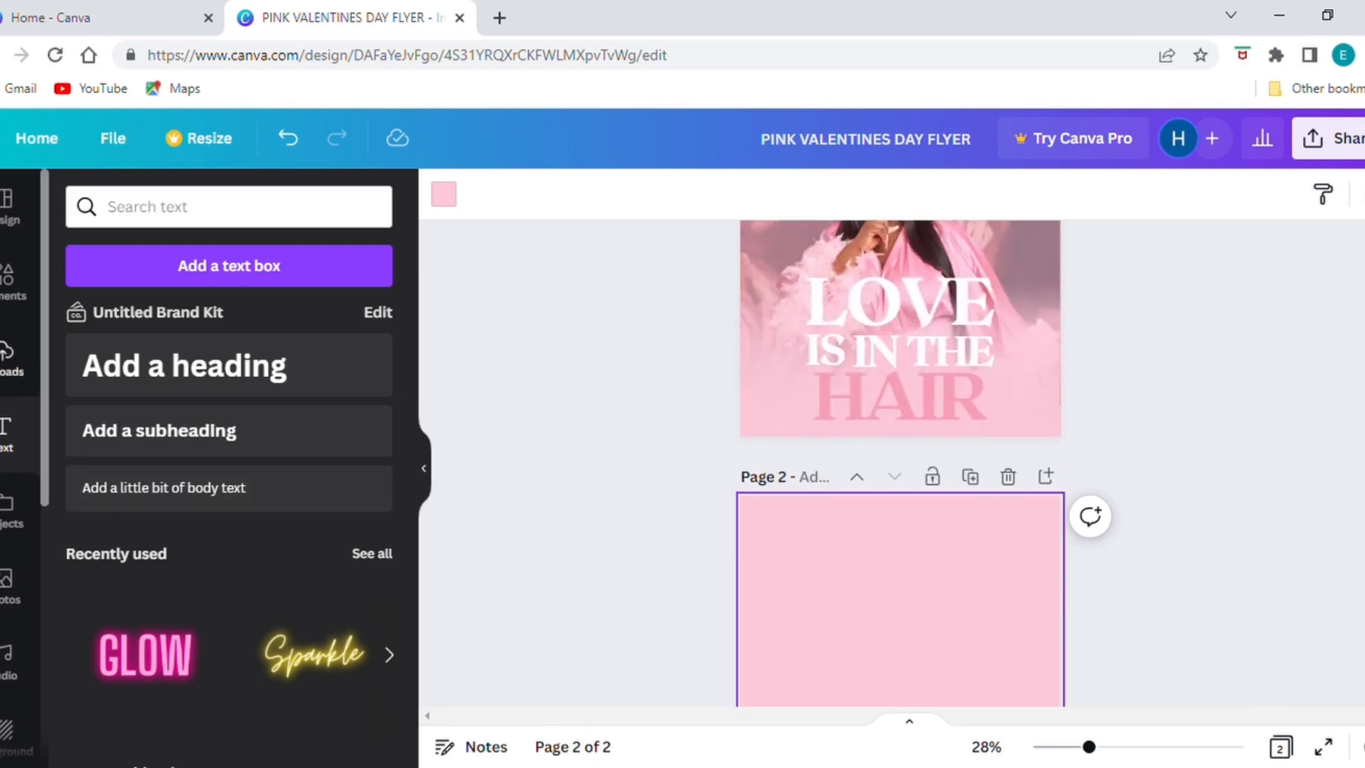
click(9, 356)
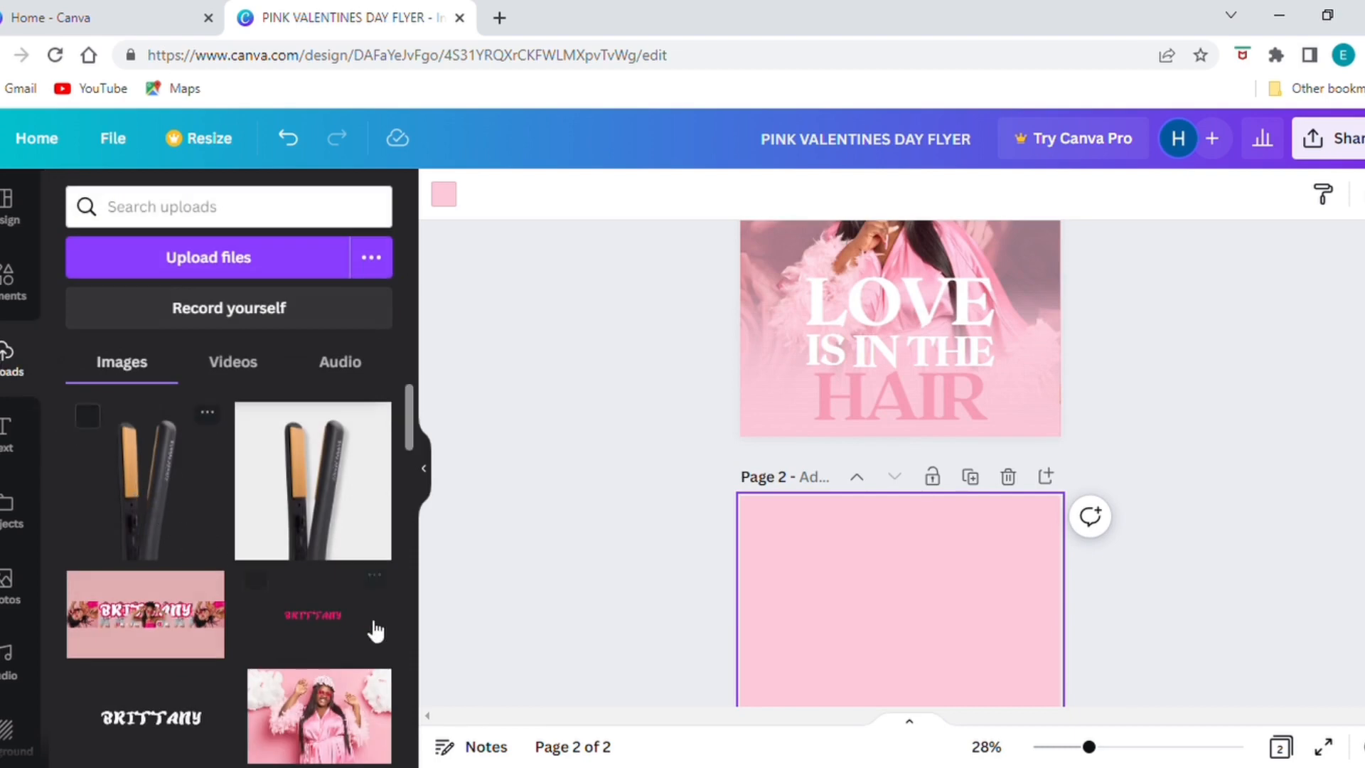
scroll(375, 630, down, 5)
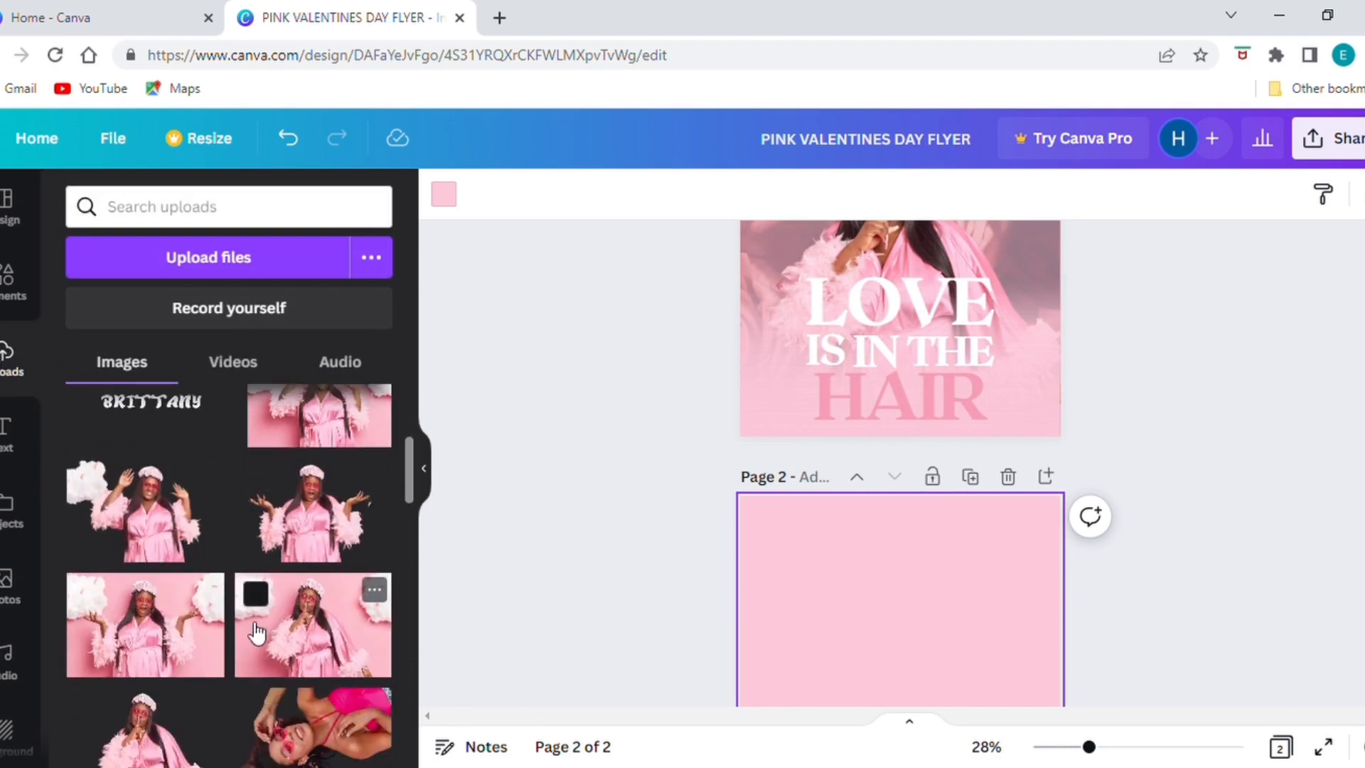
drag(302, 510, 845, 638)
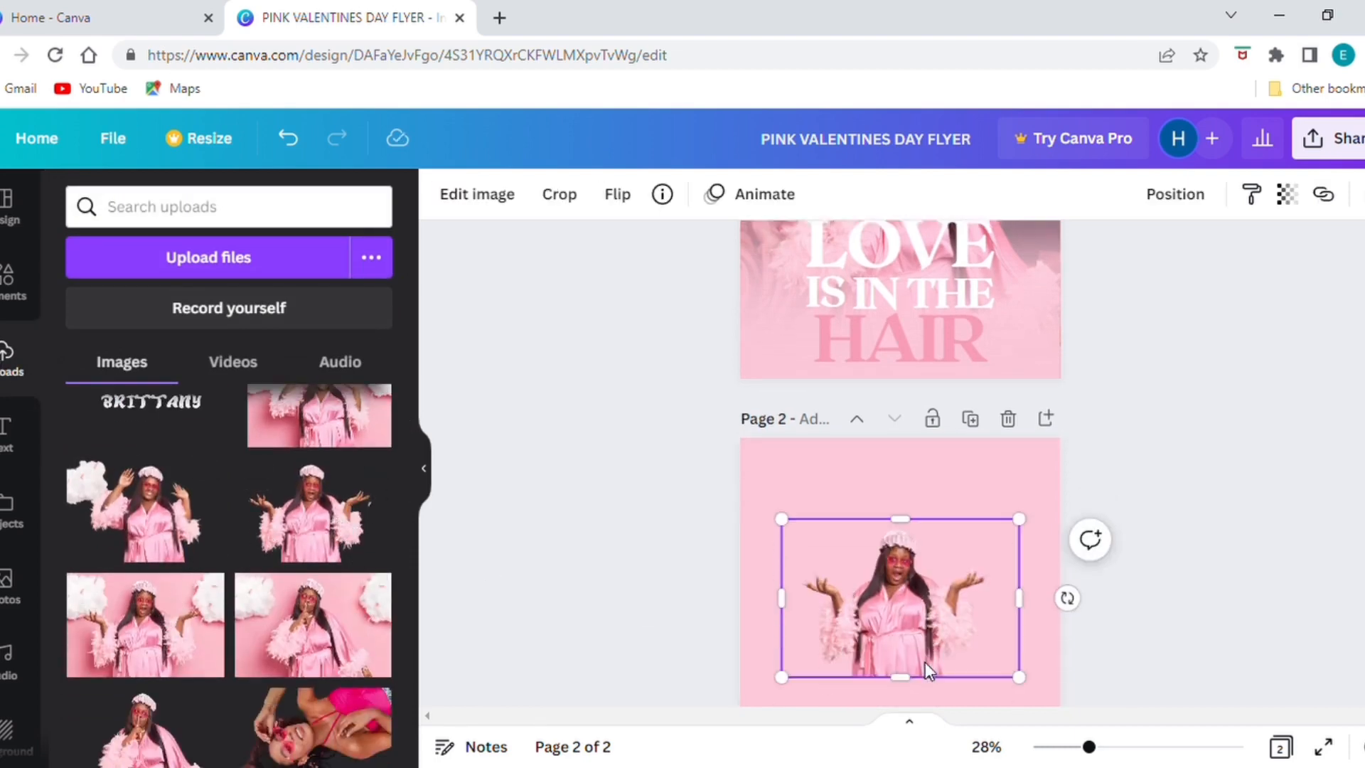
click(1009, 412)
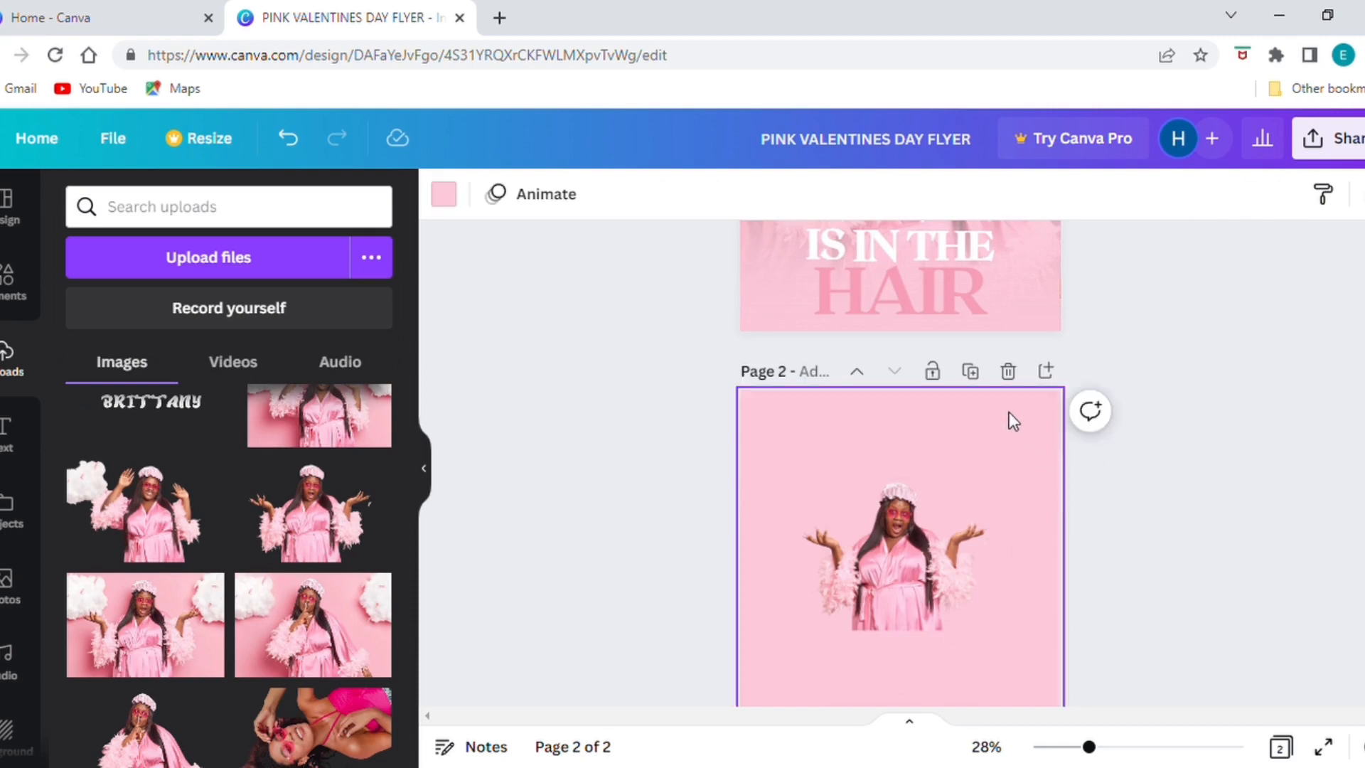
Add the recently used rose photo to page 2 and set it as the page background
scroll(250, 432, up, 5)
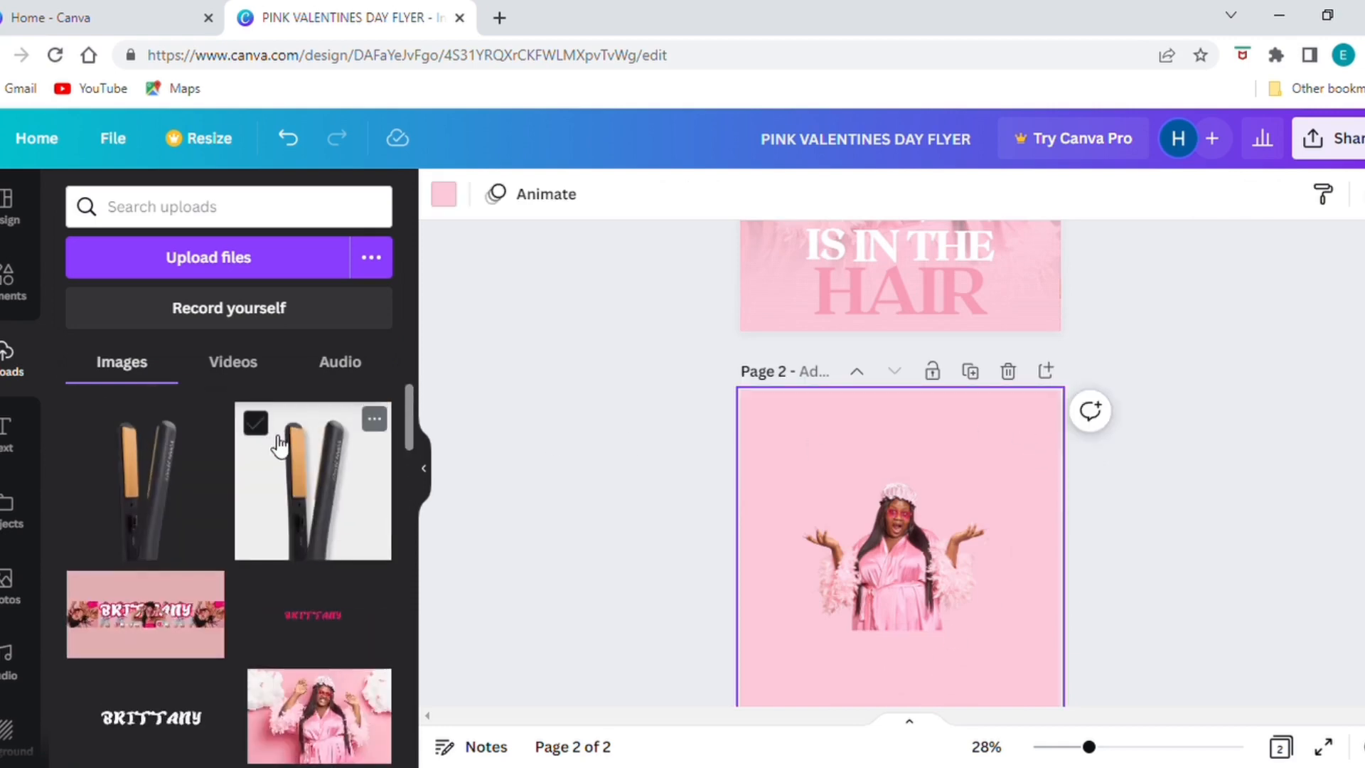
click(10, 275)
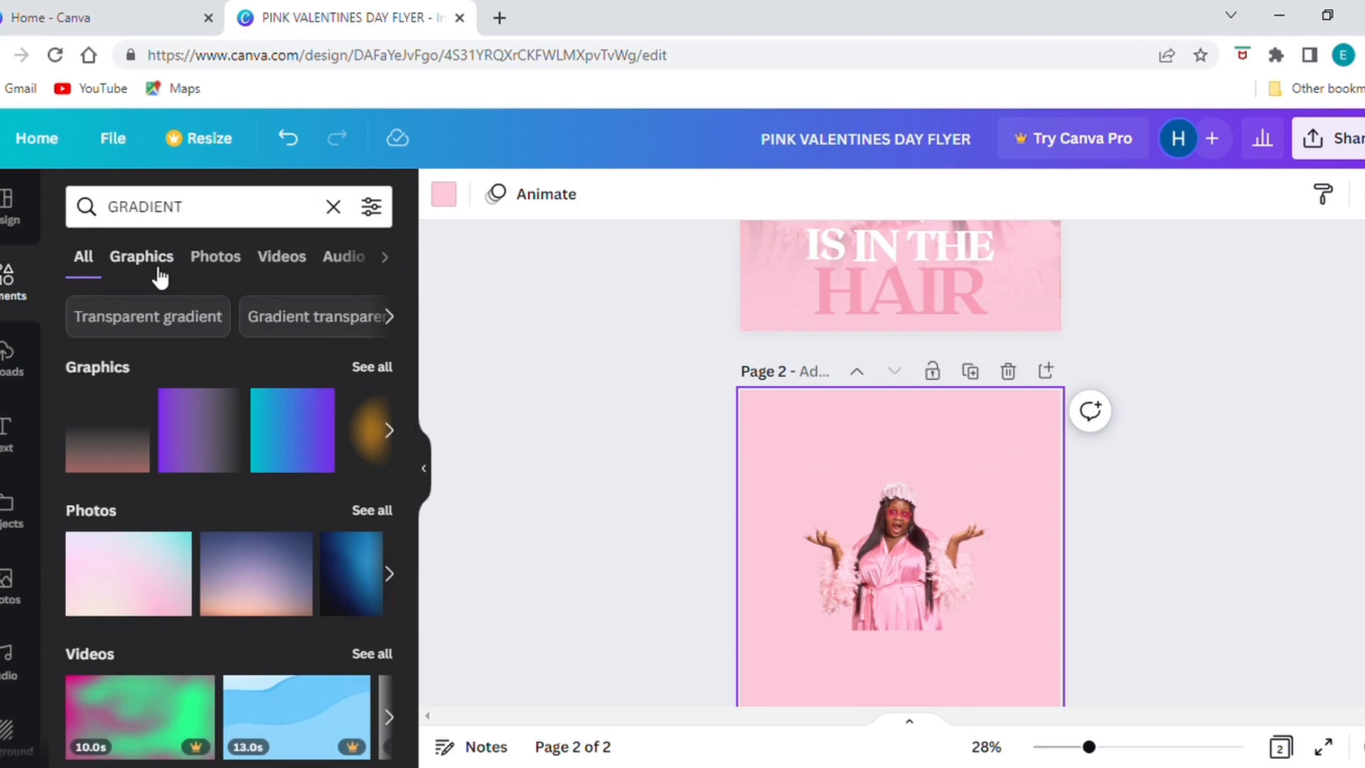
click(333, 207)
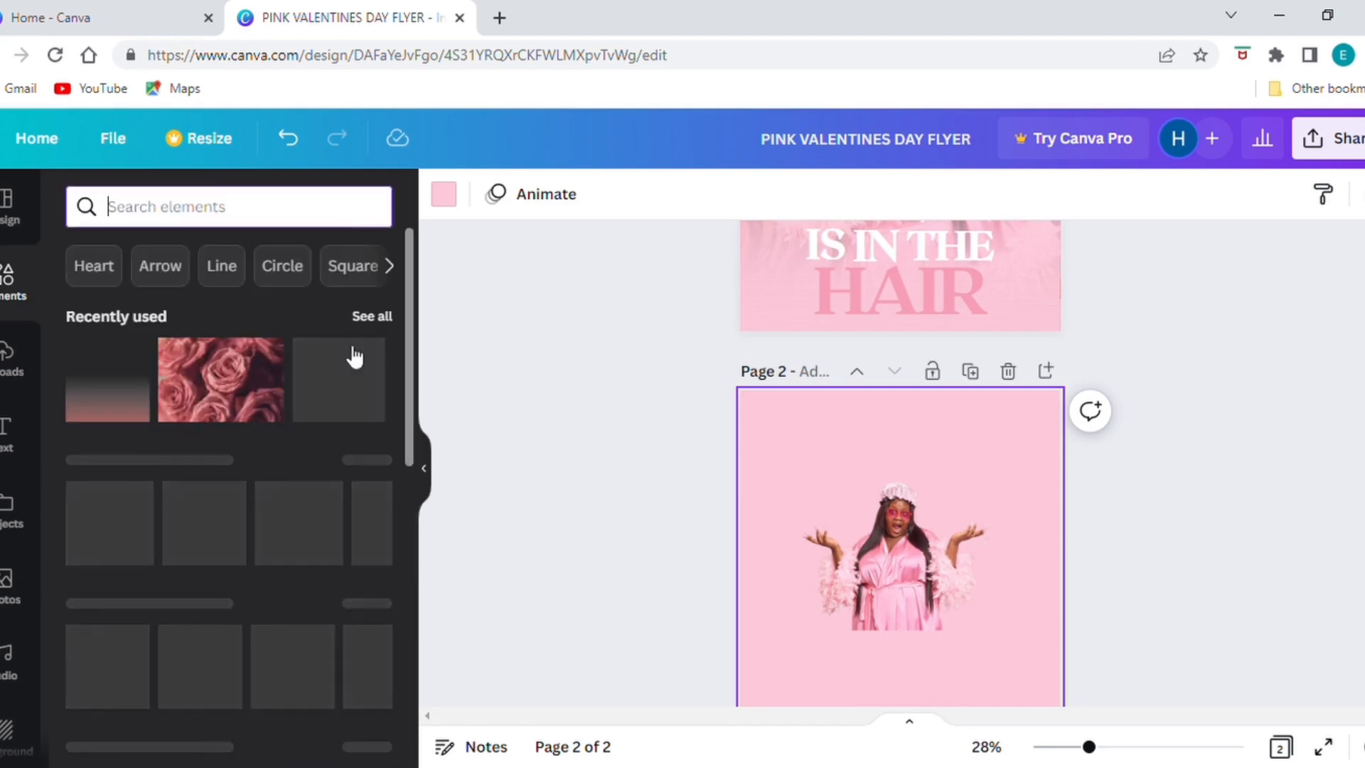
click(232, 392)
right_click(813, 510)
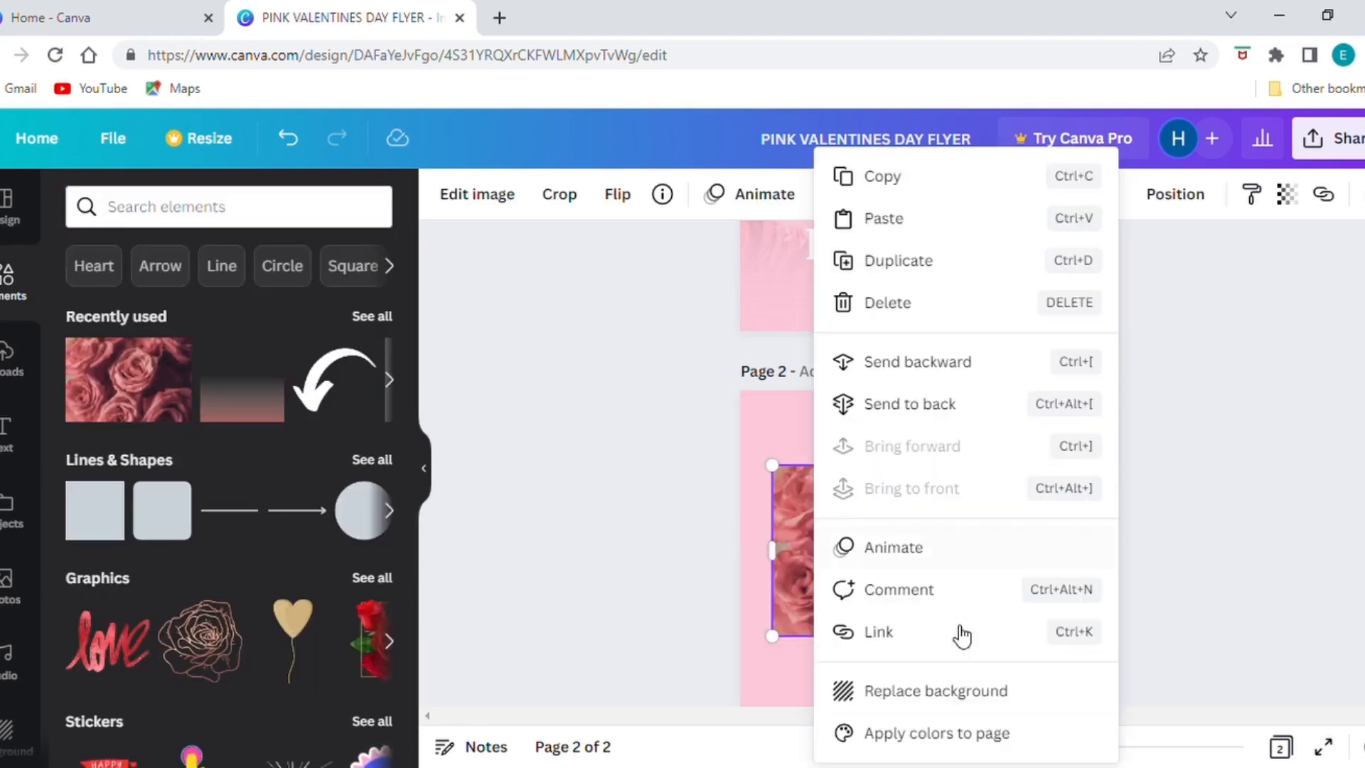
click(940, 686)
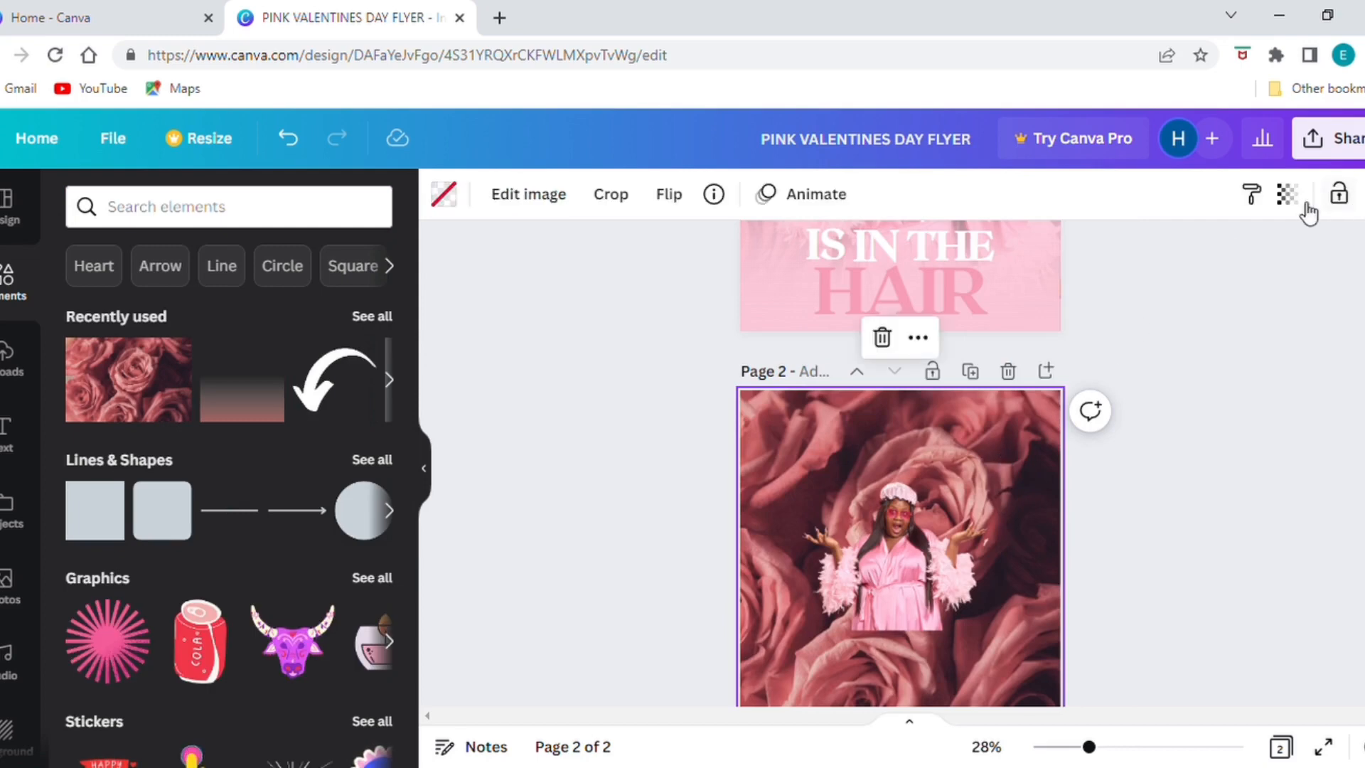
Set the transparency of page 2's rose background to 50
click(1288, 195)
drag(1277, 276, 1195, 323)
scroll(1236, 439, up, 3)
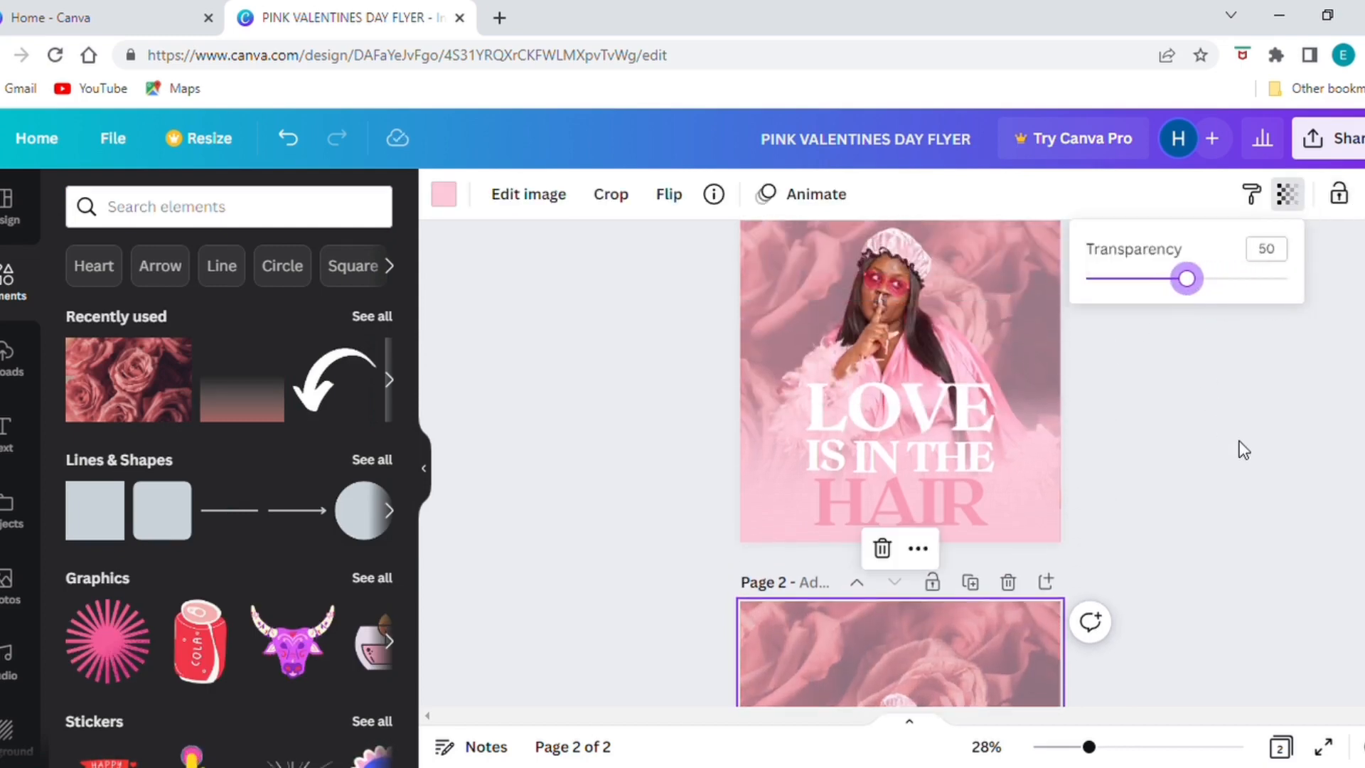
Check the model image's transparency on page 1, and fine-tune the rose background's transparency on page 2 to match the first page
click(1021, 234)
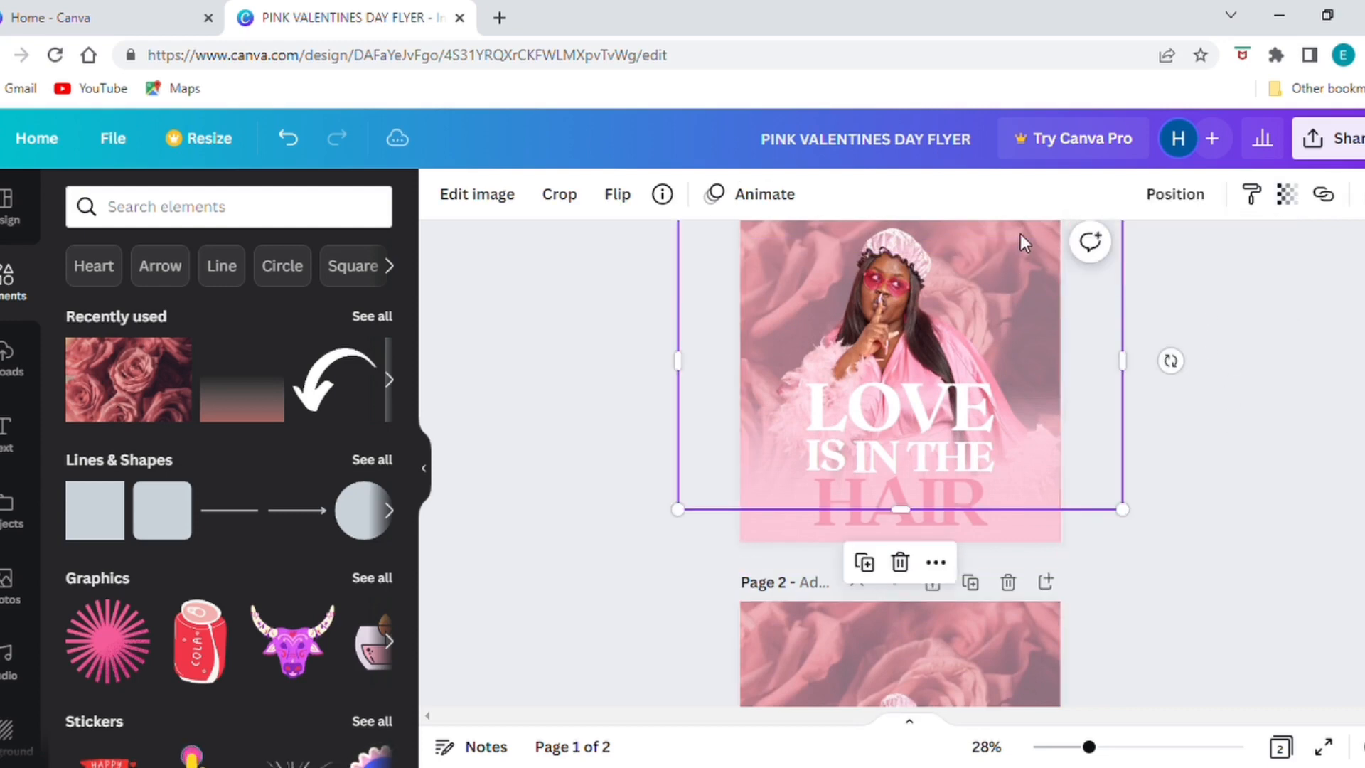
click(1287, 206)
scroll(1171, 407, up, 1)
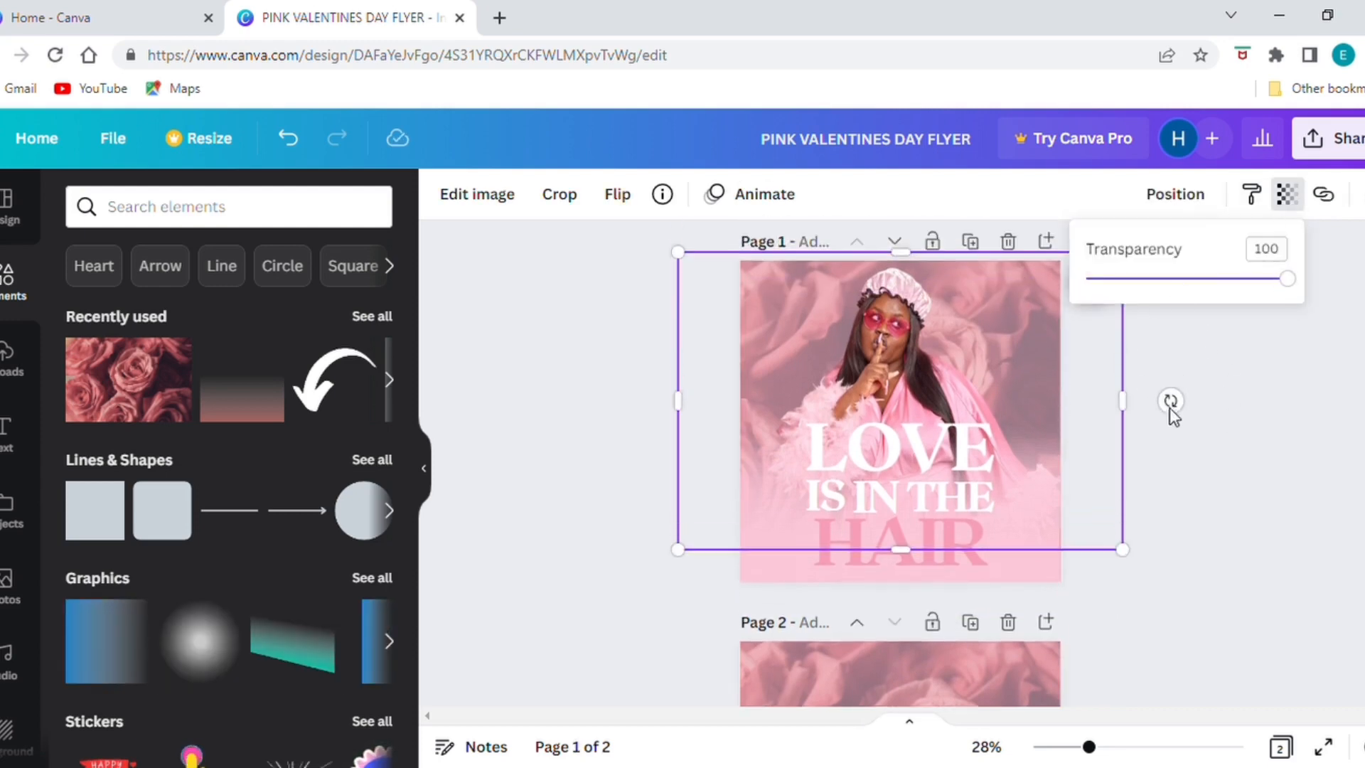
scroll(1081, 486, down, 3)
click(1054, 490)
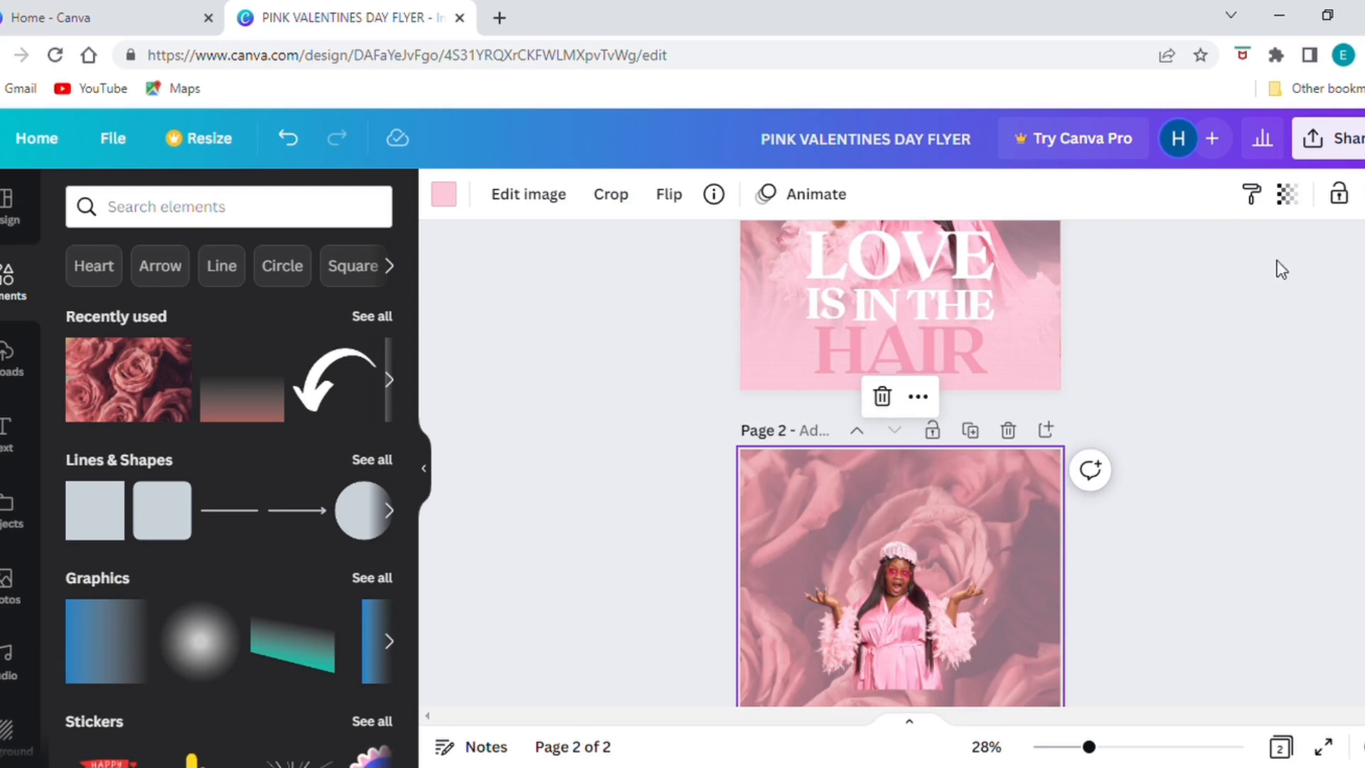
click(1289, 194)
drag(1196, 288, 1183, 290)
scroll(1194, 461, up, 2)
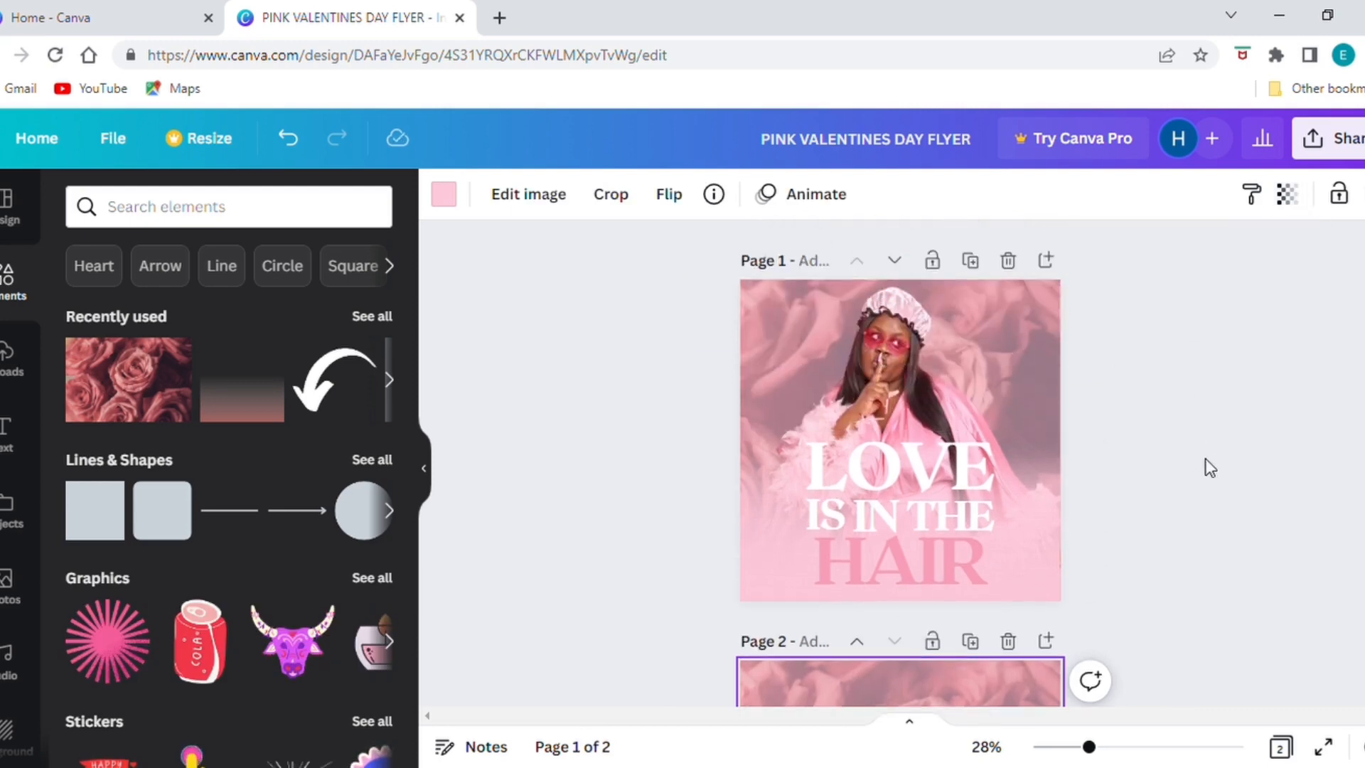
scroll(1208, 467, down, 2)
click(1108, 552)
scroll(1067, 555, down, 2)
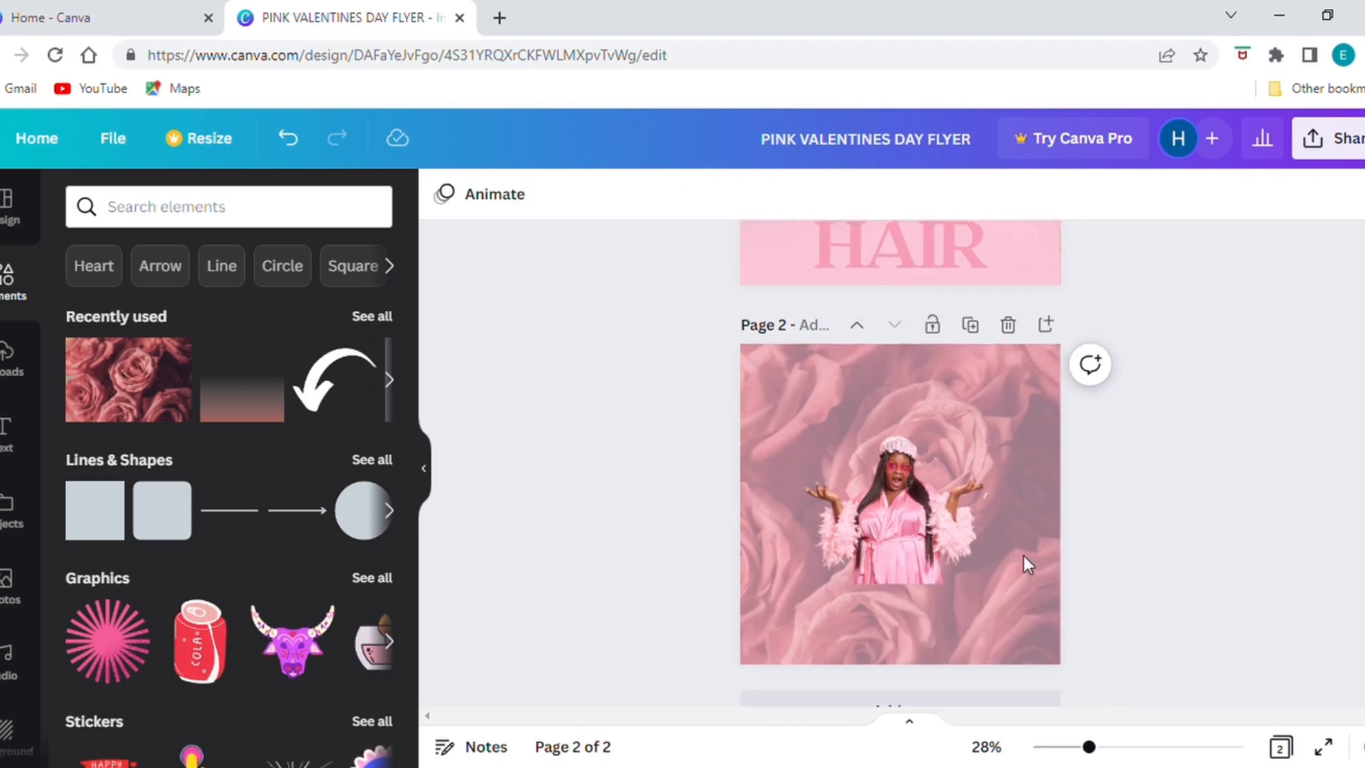
Enlarge the model cutout on page 2 and position it across the lower part, extending past the page's bottom edge
click(903, 523)
scroll(905, 528, down, 1)
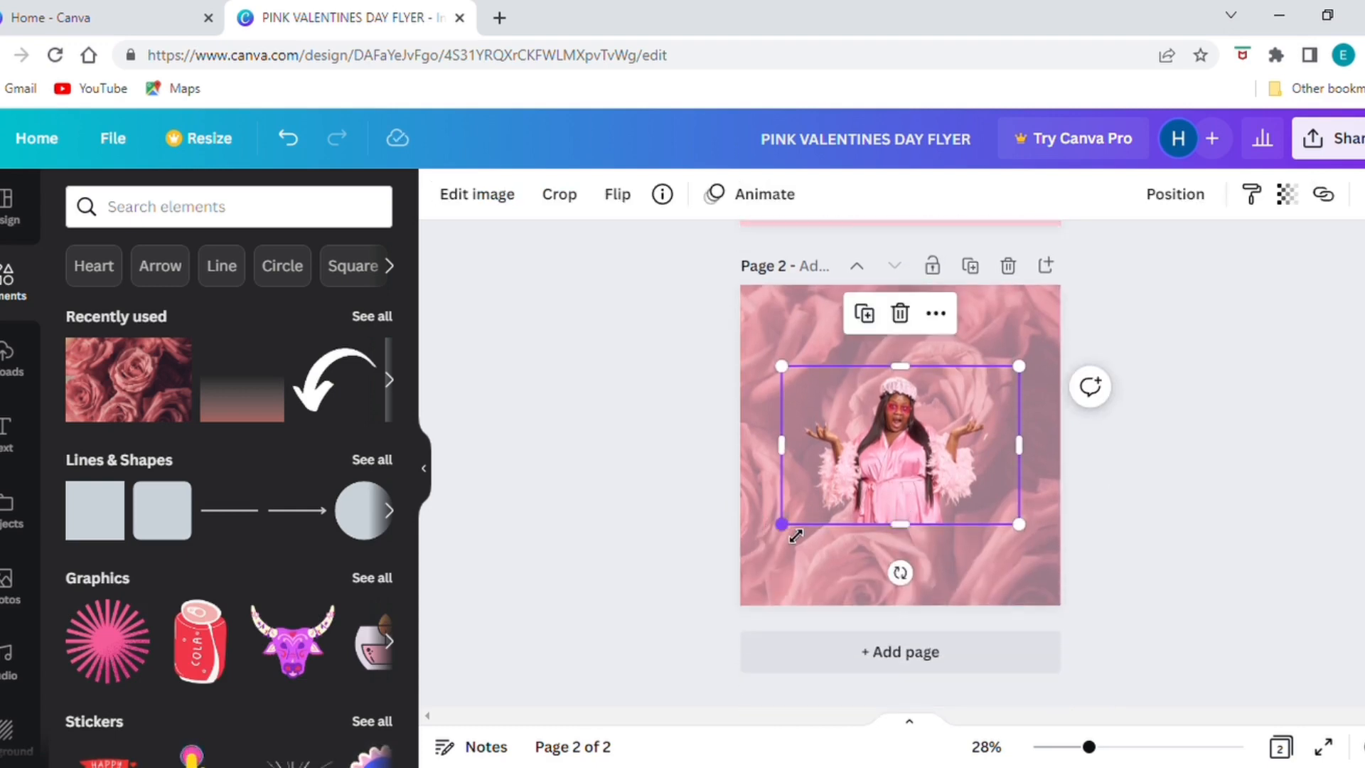
drag(781, 527, 639, 679)
drag(837, 573, 927, 635)
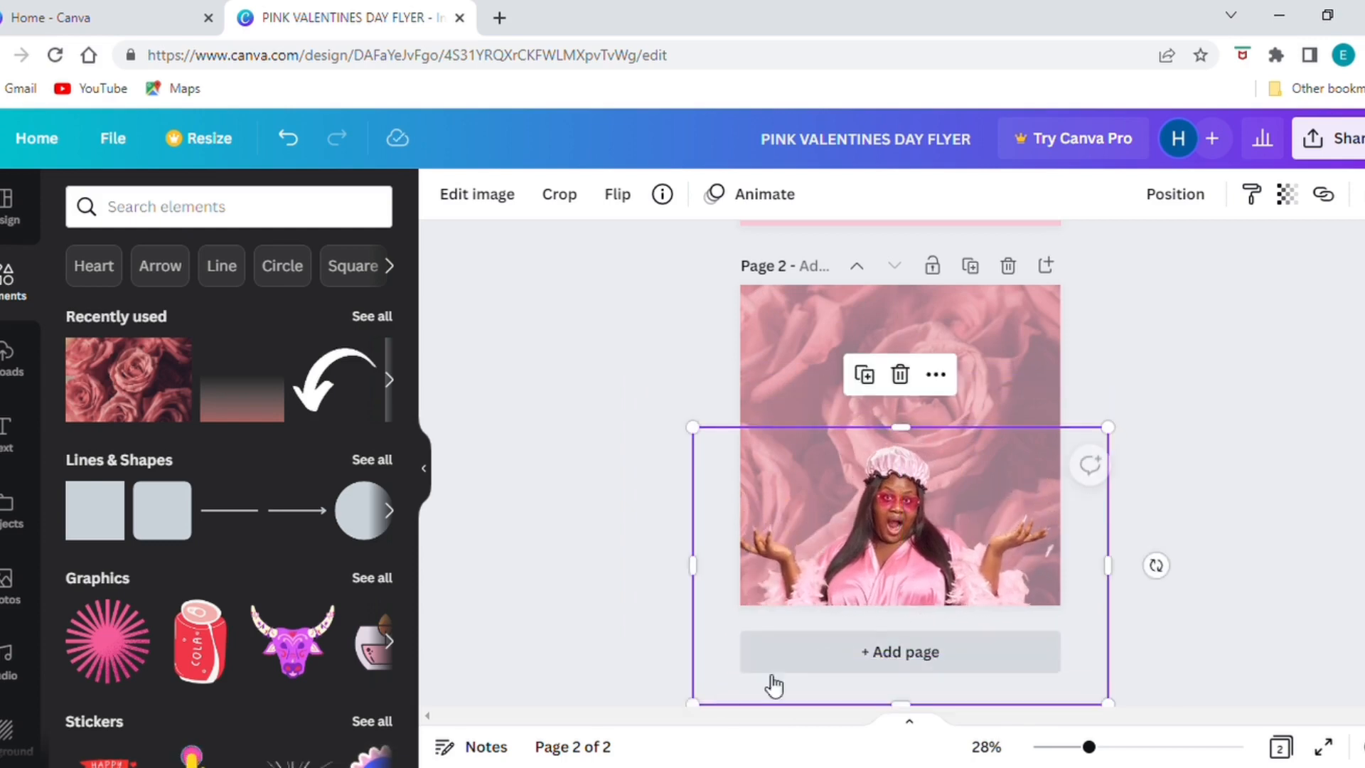
drag(700, 434, 631, 365)
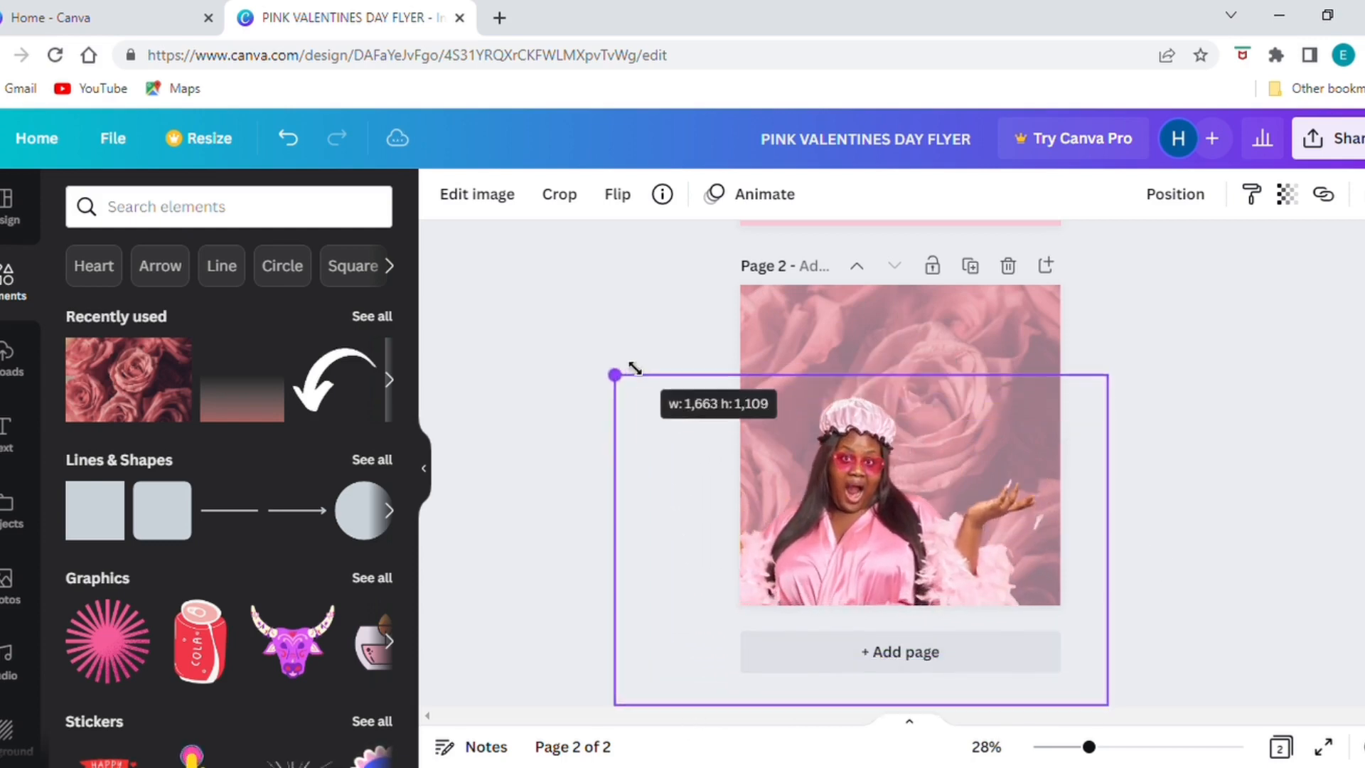
drag(838, 506, 901, 545)
drag(1159, 404, 1128, 436)
drag(947, 557, 982, 568)
scroll(1178, 547, up, 5)
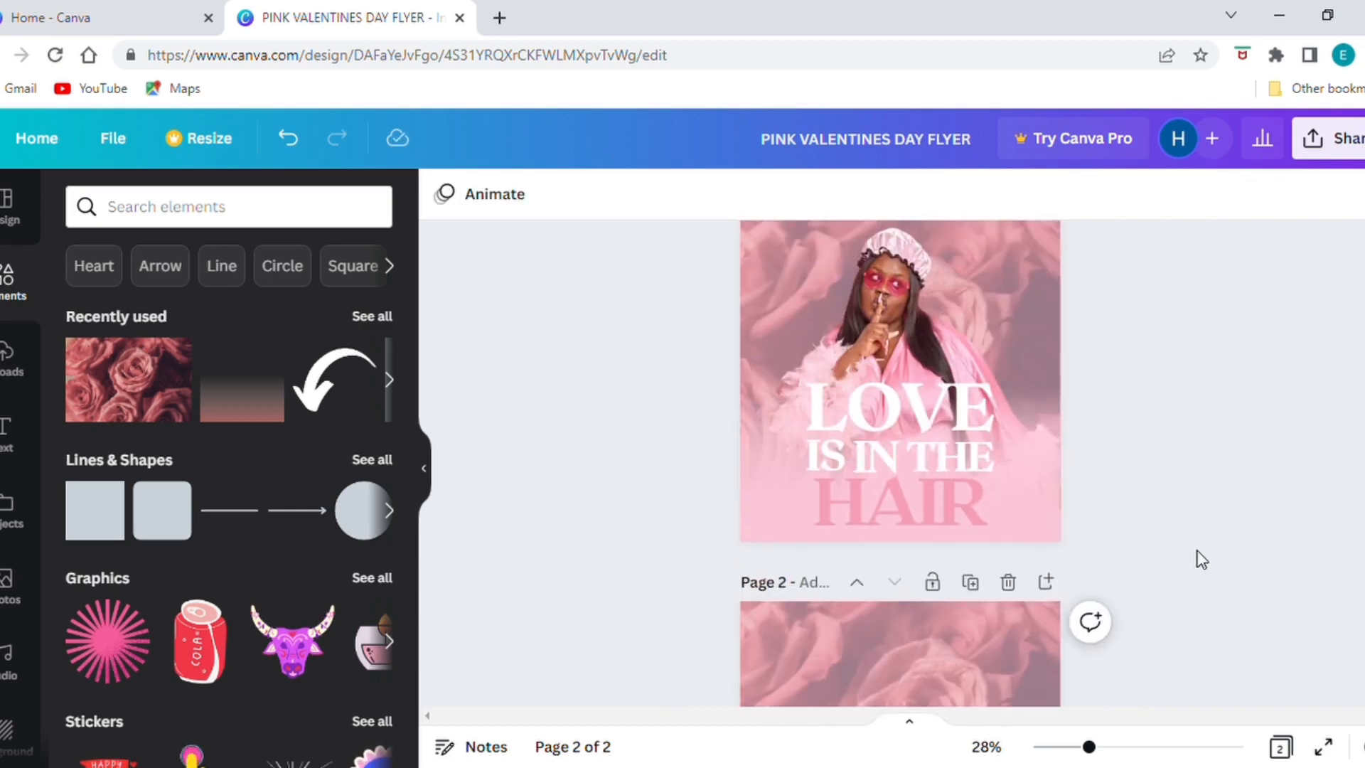
click(876, 386)
click(893, 301)
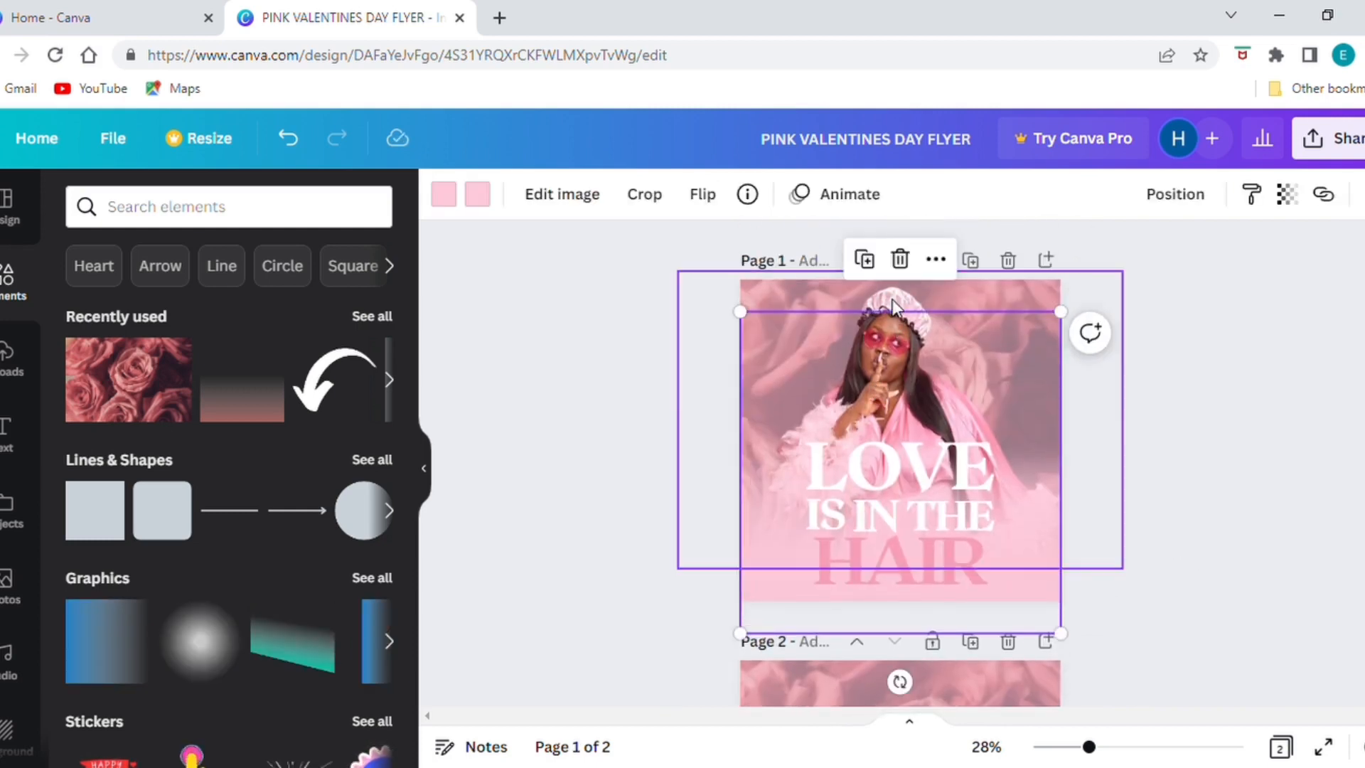
drag(893, 300, 885, 298)
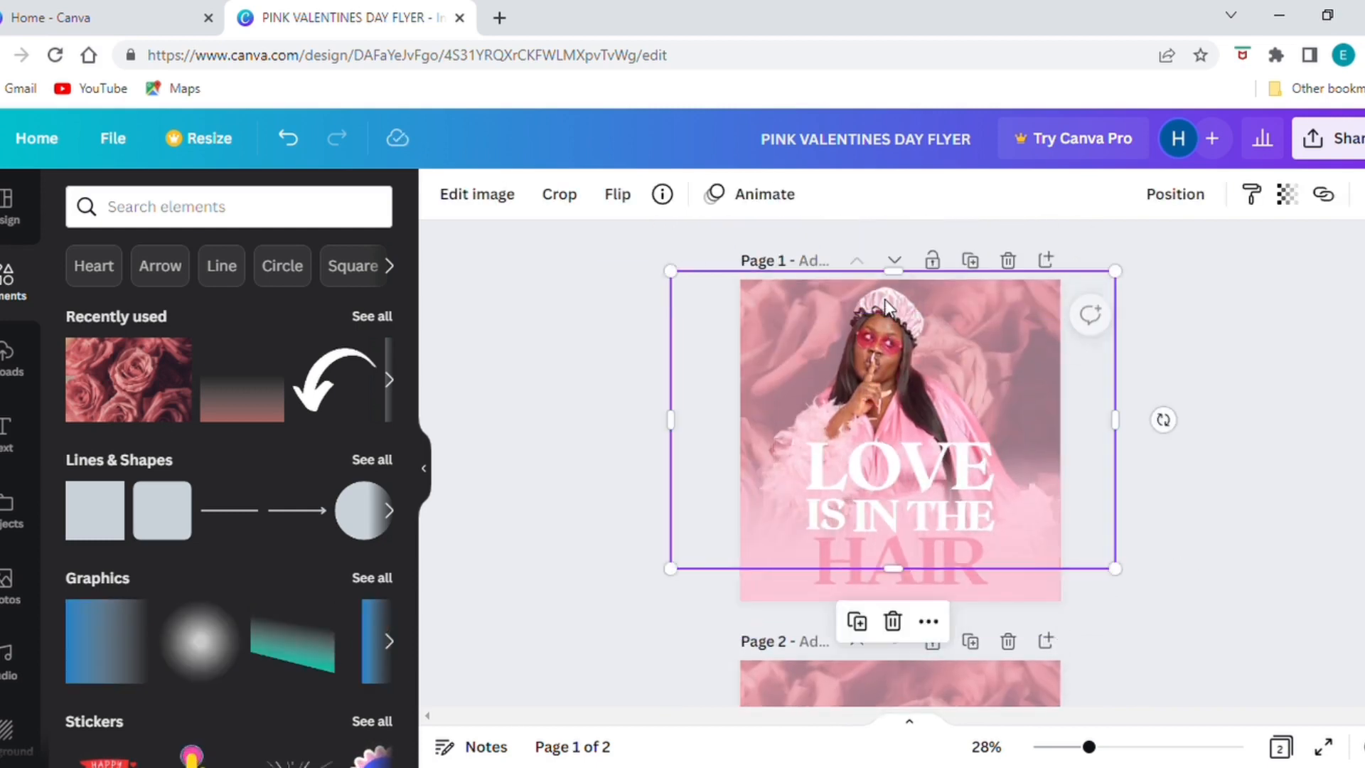
key(ctrl+z)
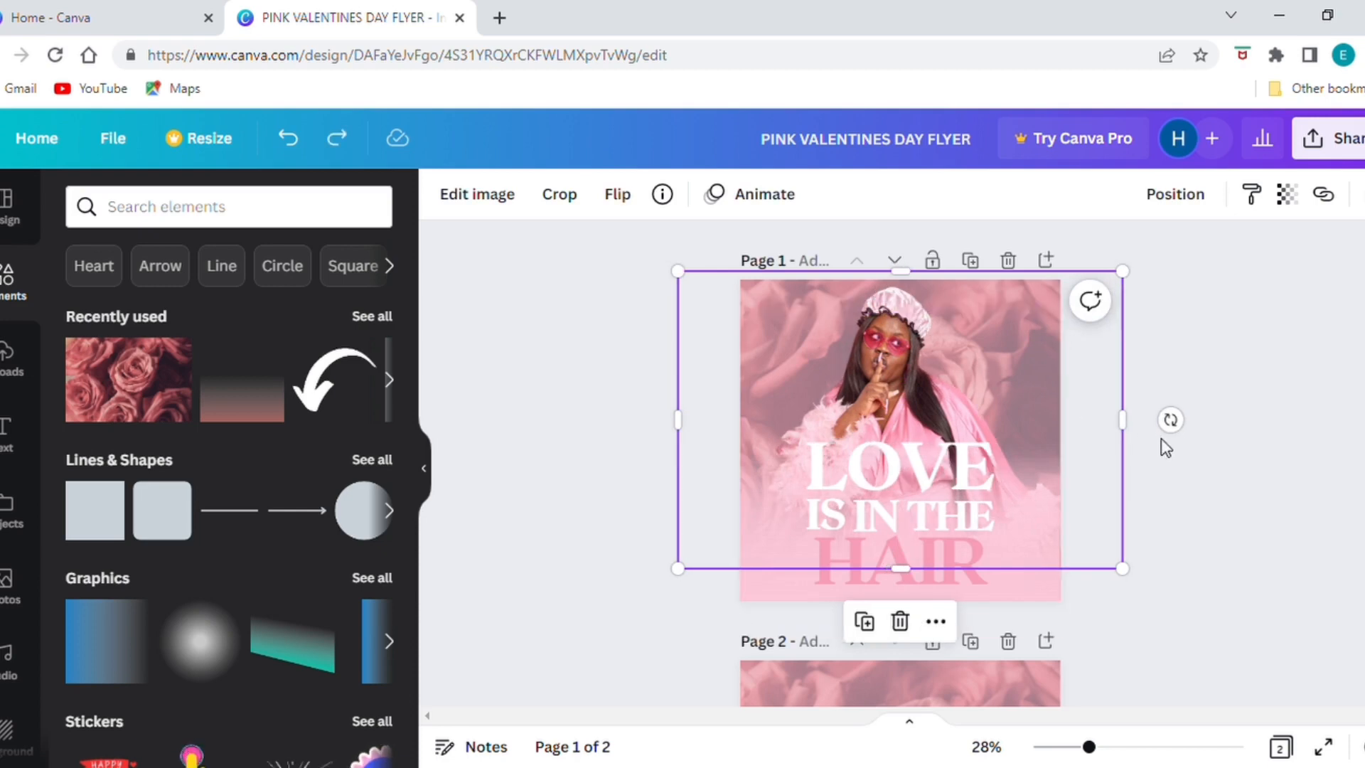
click(1188, 475)
Shrink the model cutout on page 2 slightly and center it across the lower part of the page
scroll(1205, 523, down, 5)
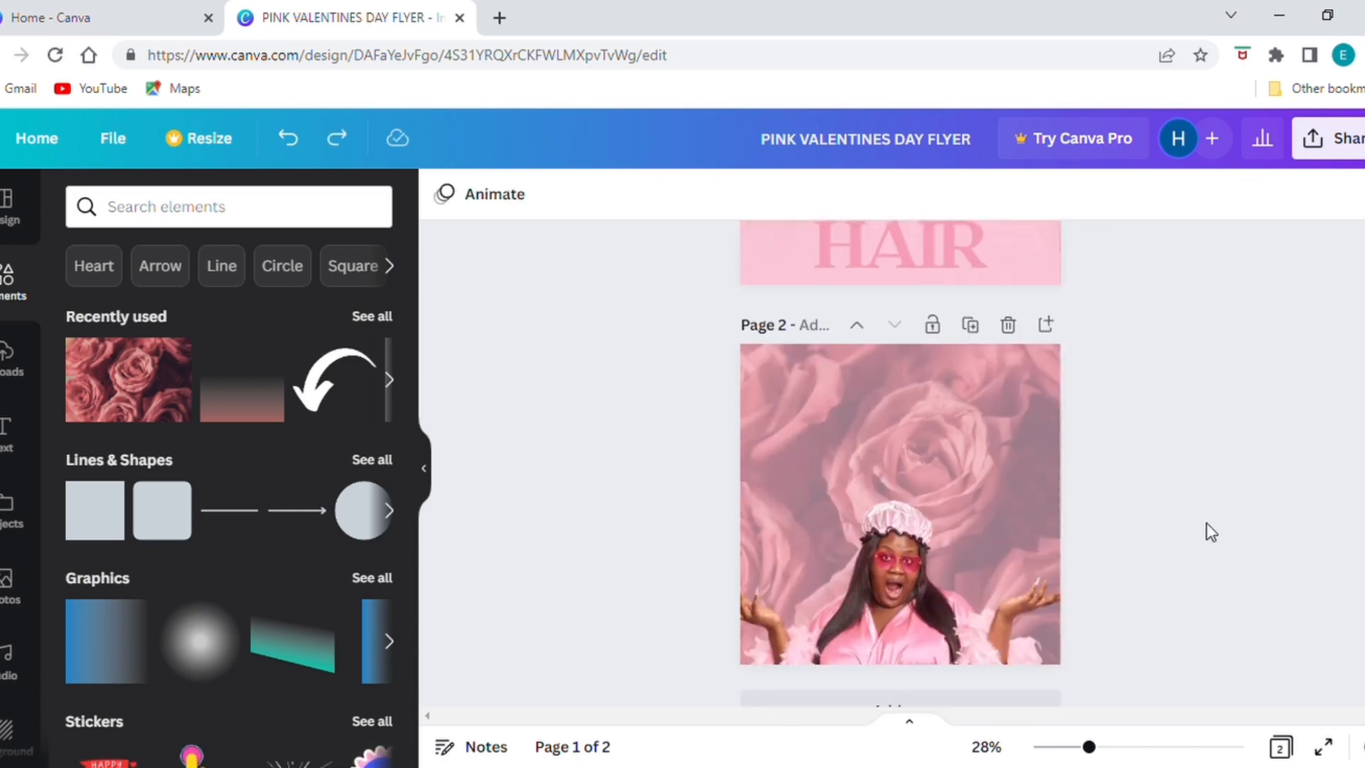
click(942, 562)
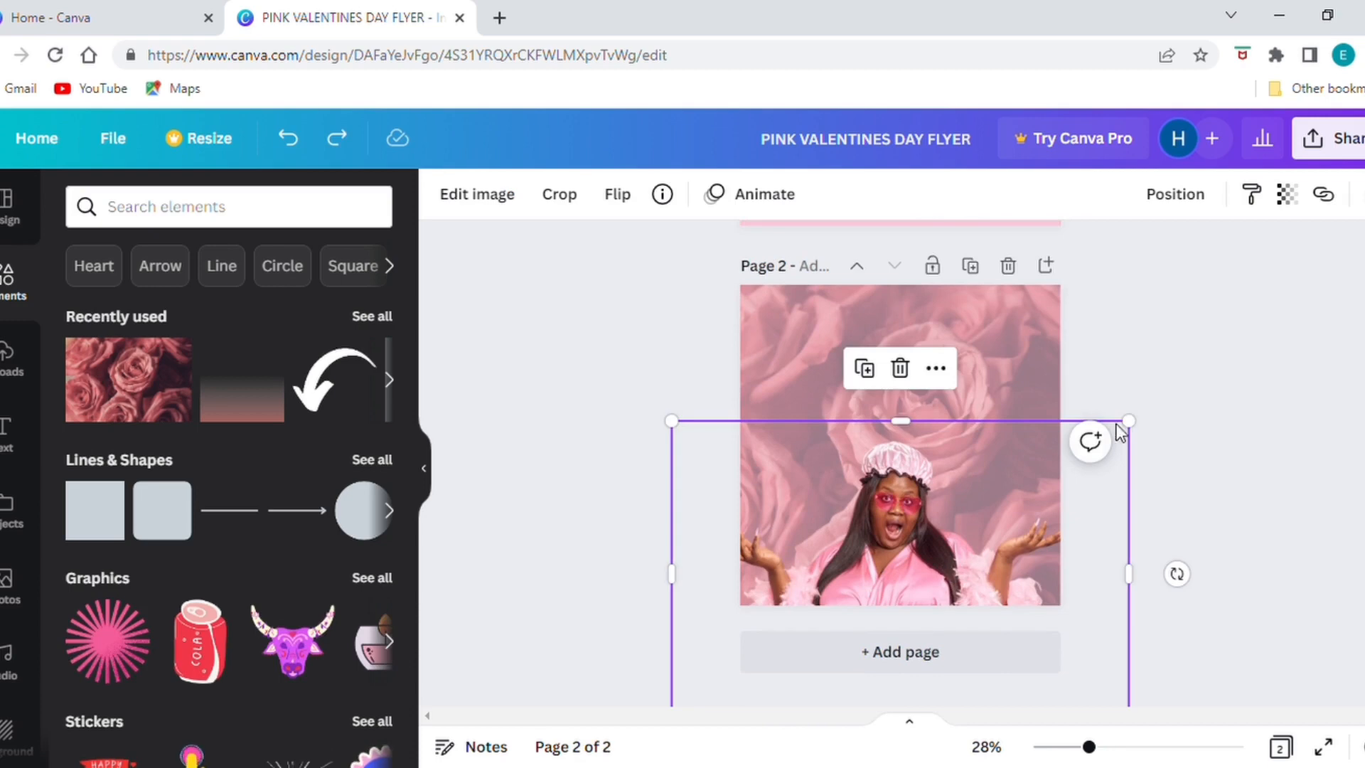
drag(1131, 423, 1105, 439)
mouse_move(936, 561)
mouse_down()
mouse_move(968, 571)
mouse_move(938, 544)
mouse_up()
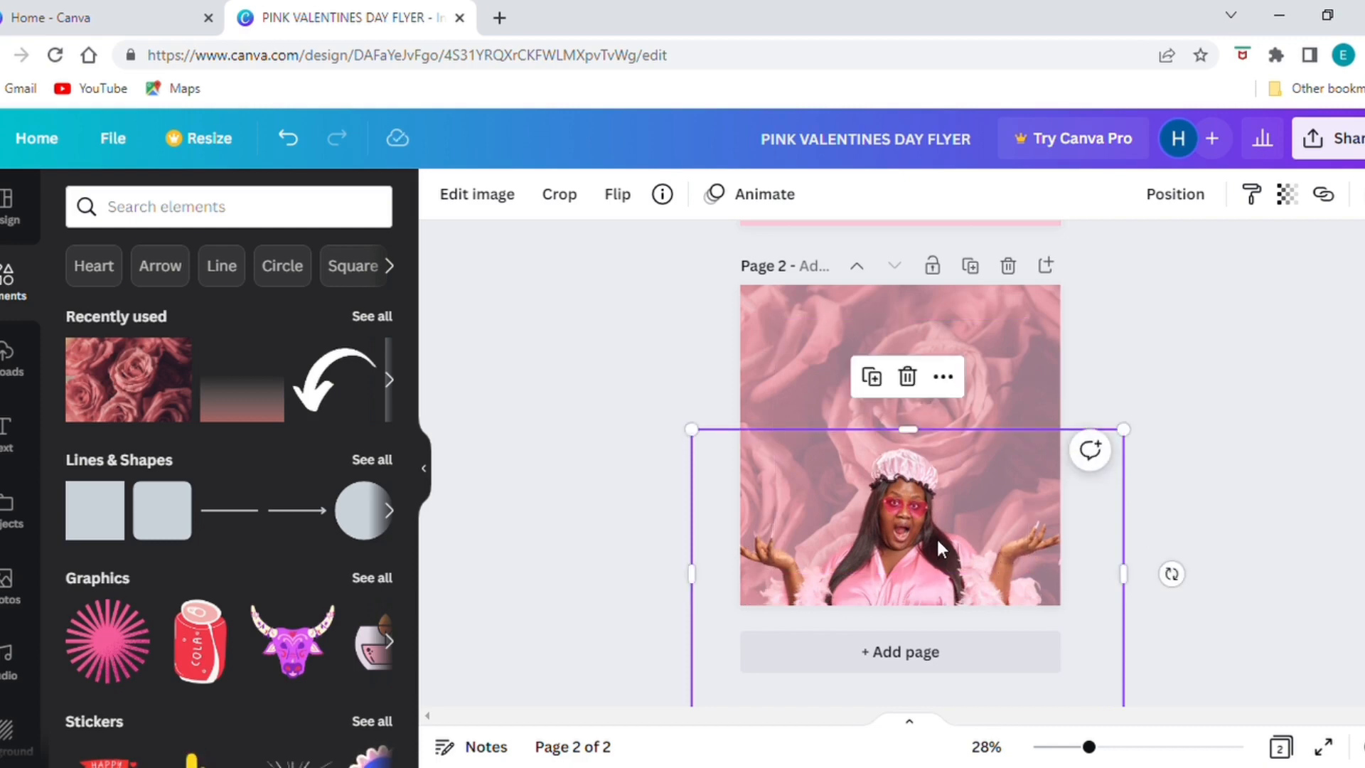
Apply a Glow shadow to the model cutout on page 2
click(472, 196)
click(110, 400)
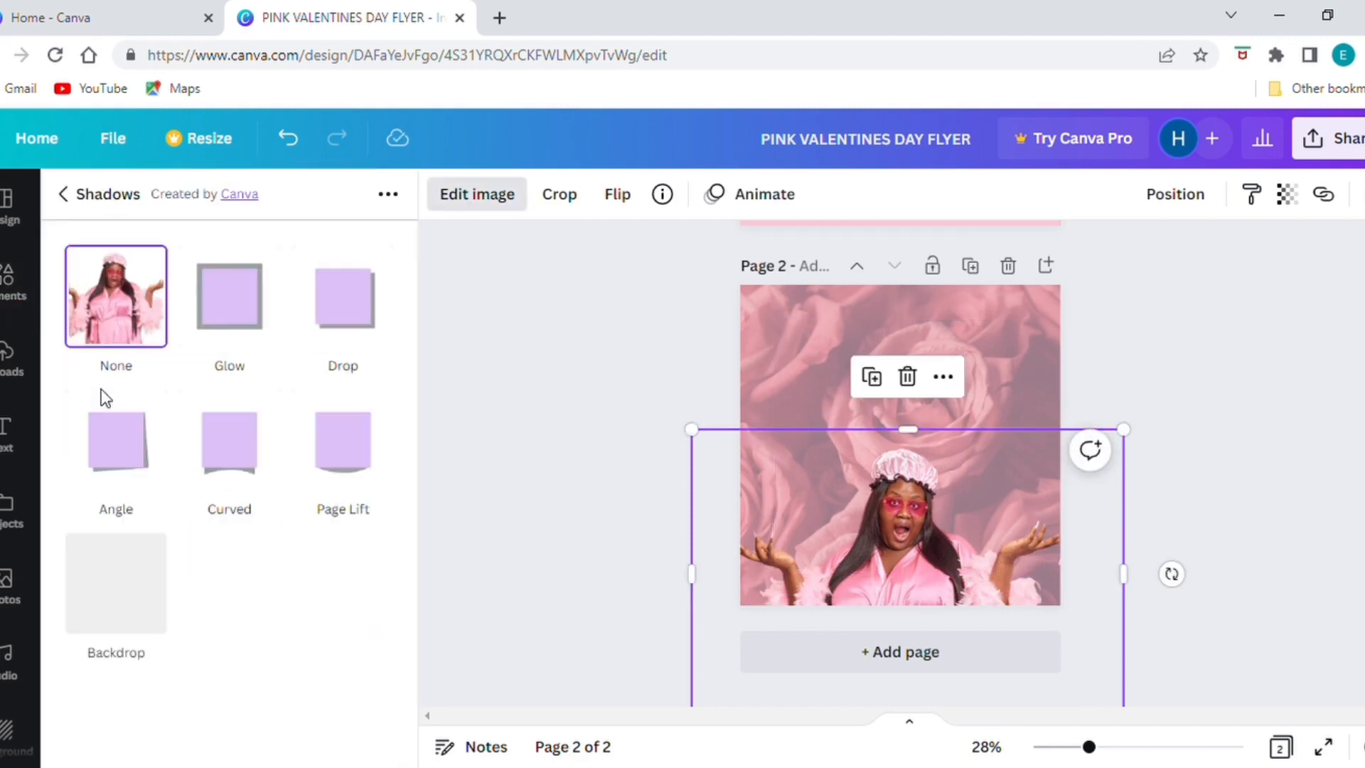
click(263, 310)
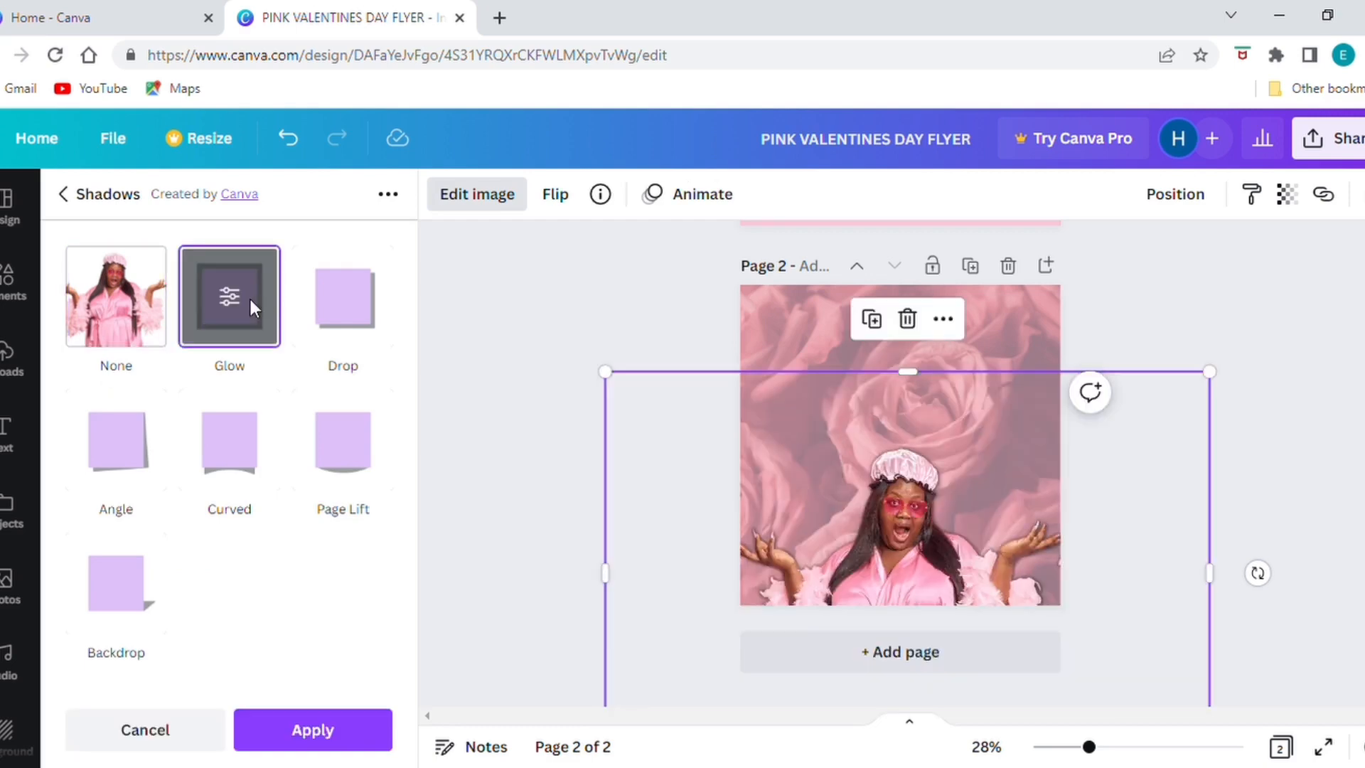
click(233, 298)
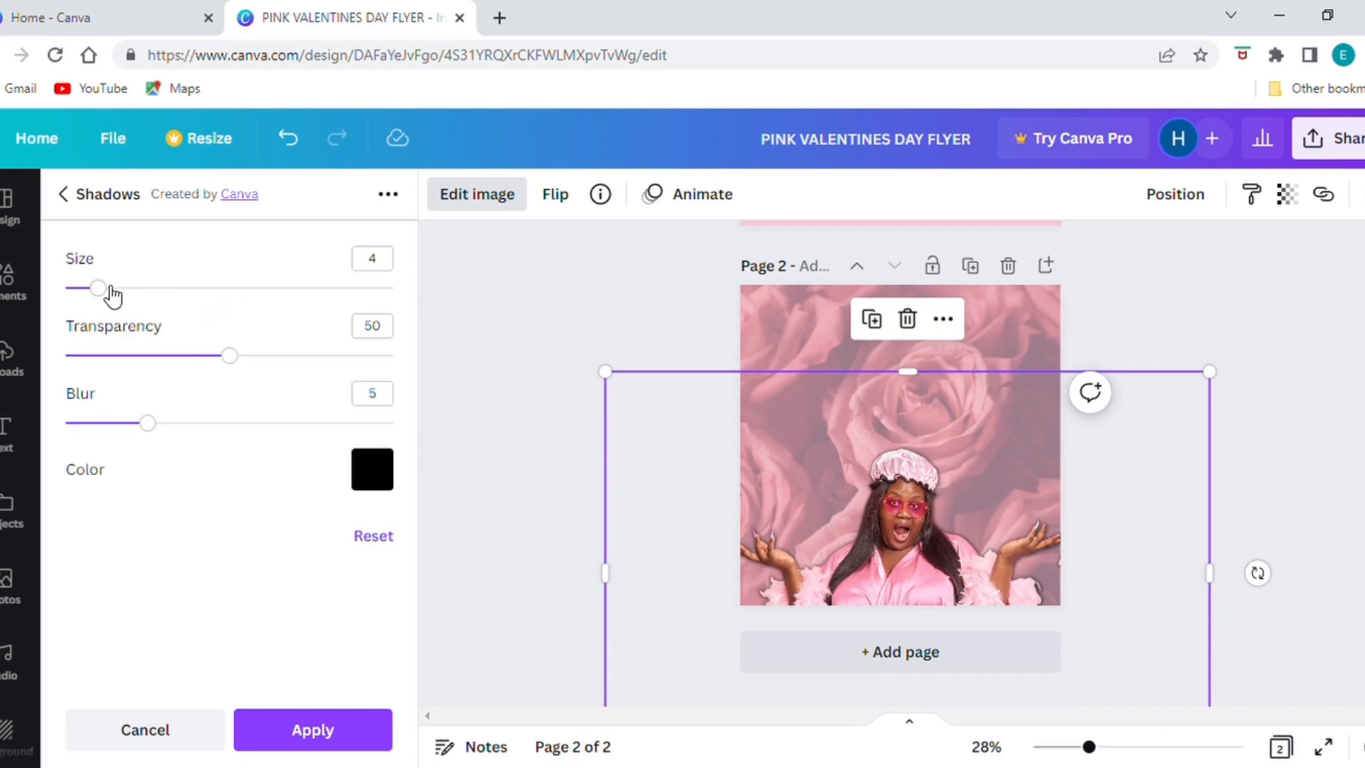
click(386, 733)
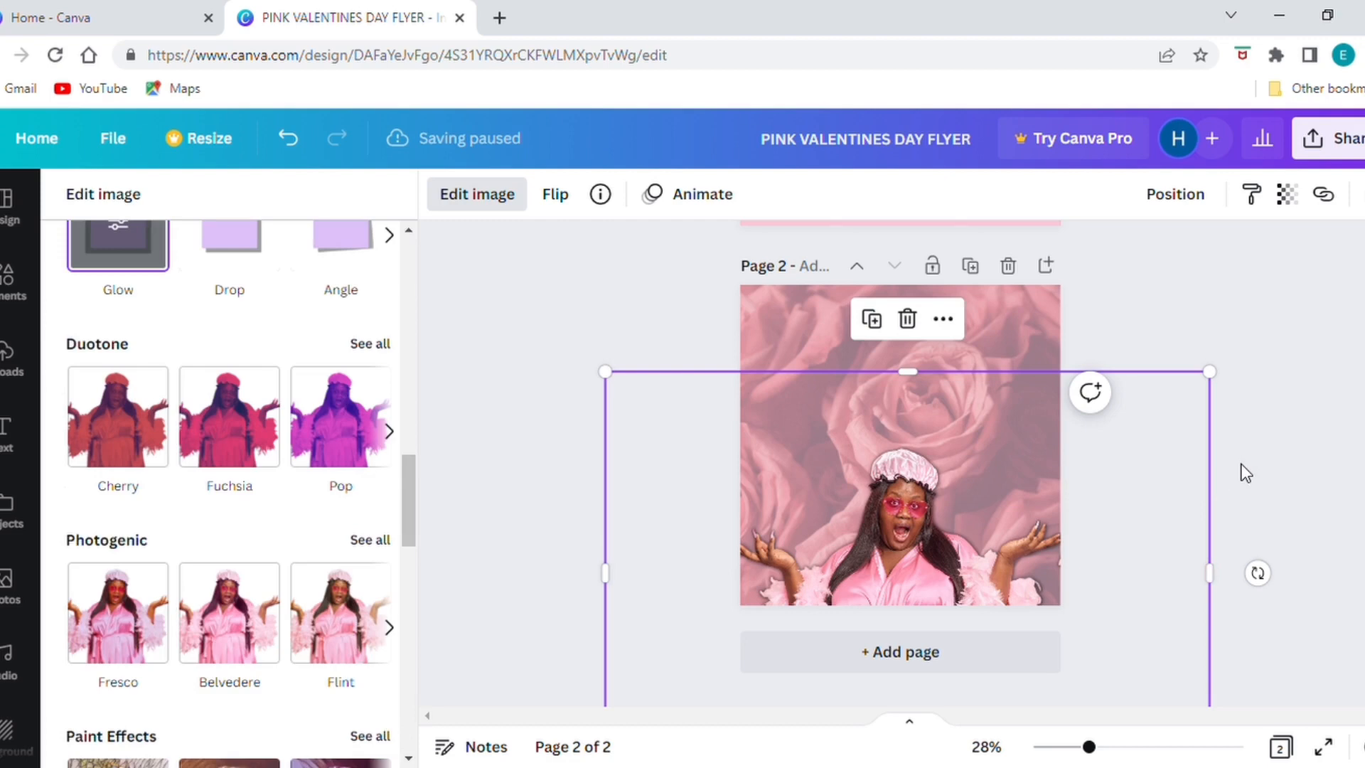
key(Escape)
key(Escape)
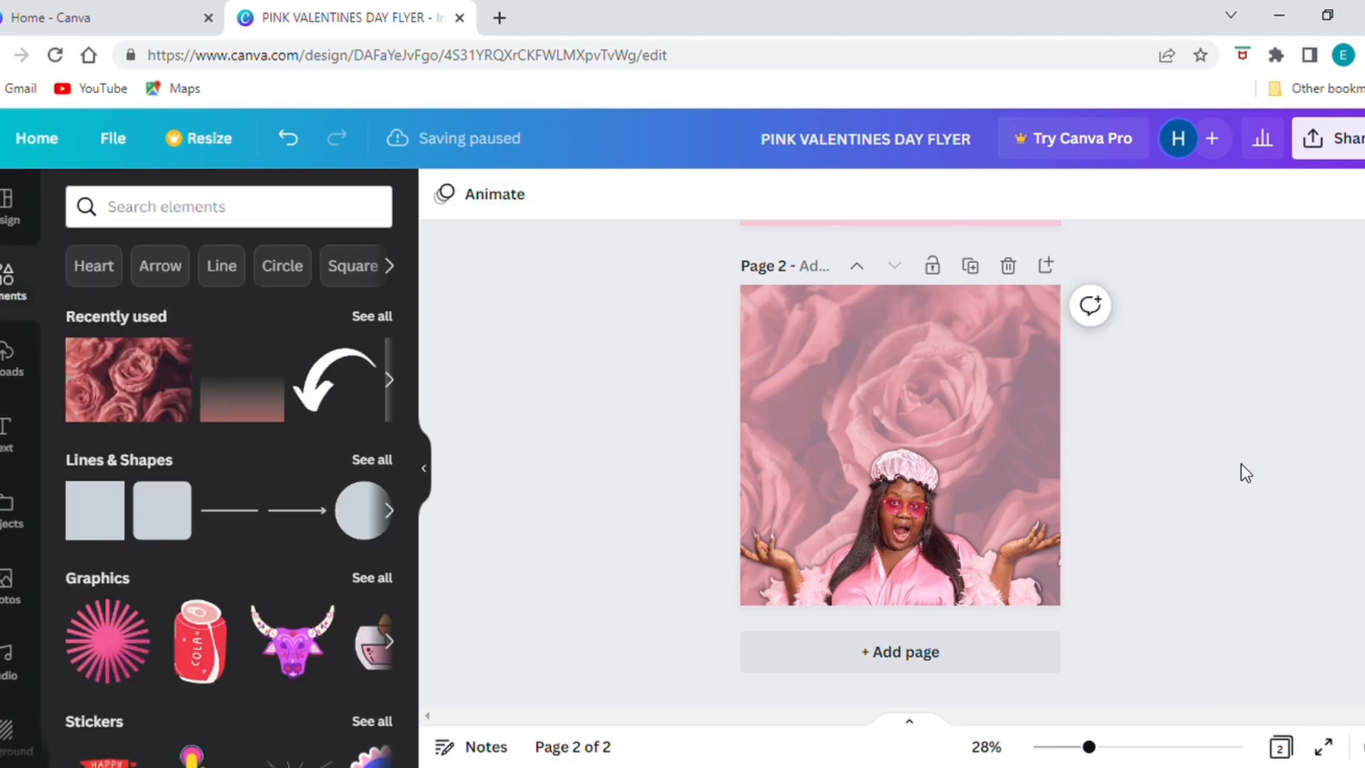
Copy the white "LOVE" heading from page 1 and place it above the model on page 2
click(5, 442)
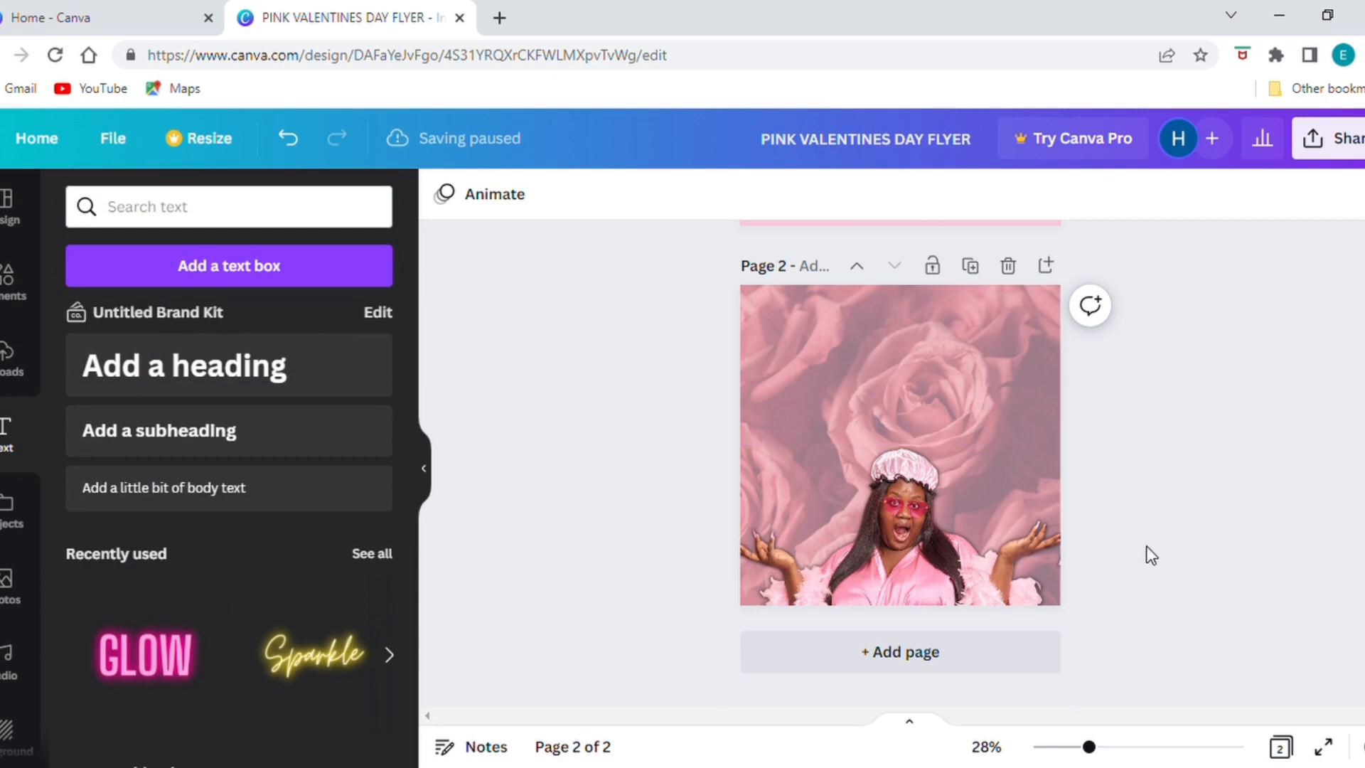
scroll(1146, 547, up, 5)
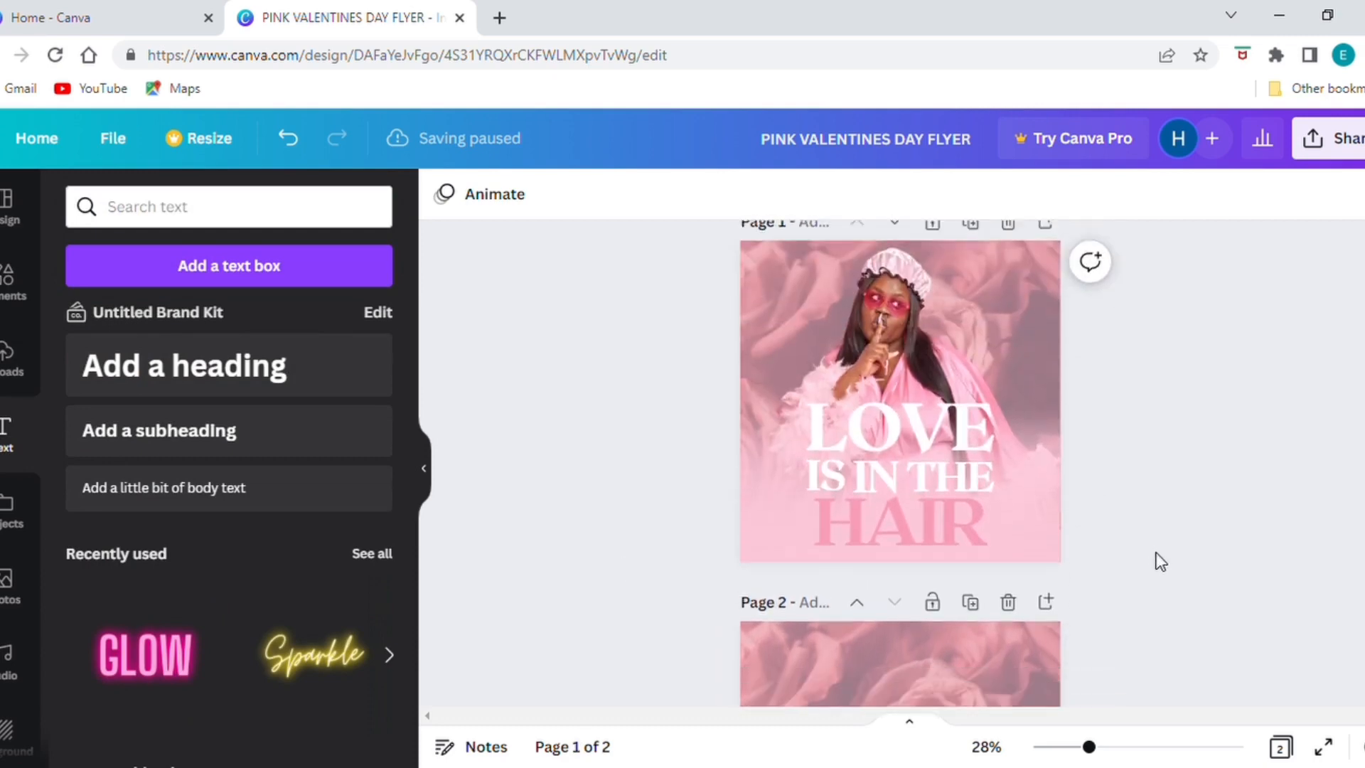
scroll(1161, 561, down, 2)
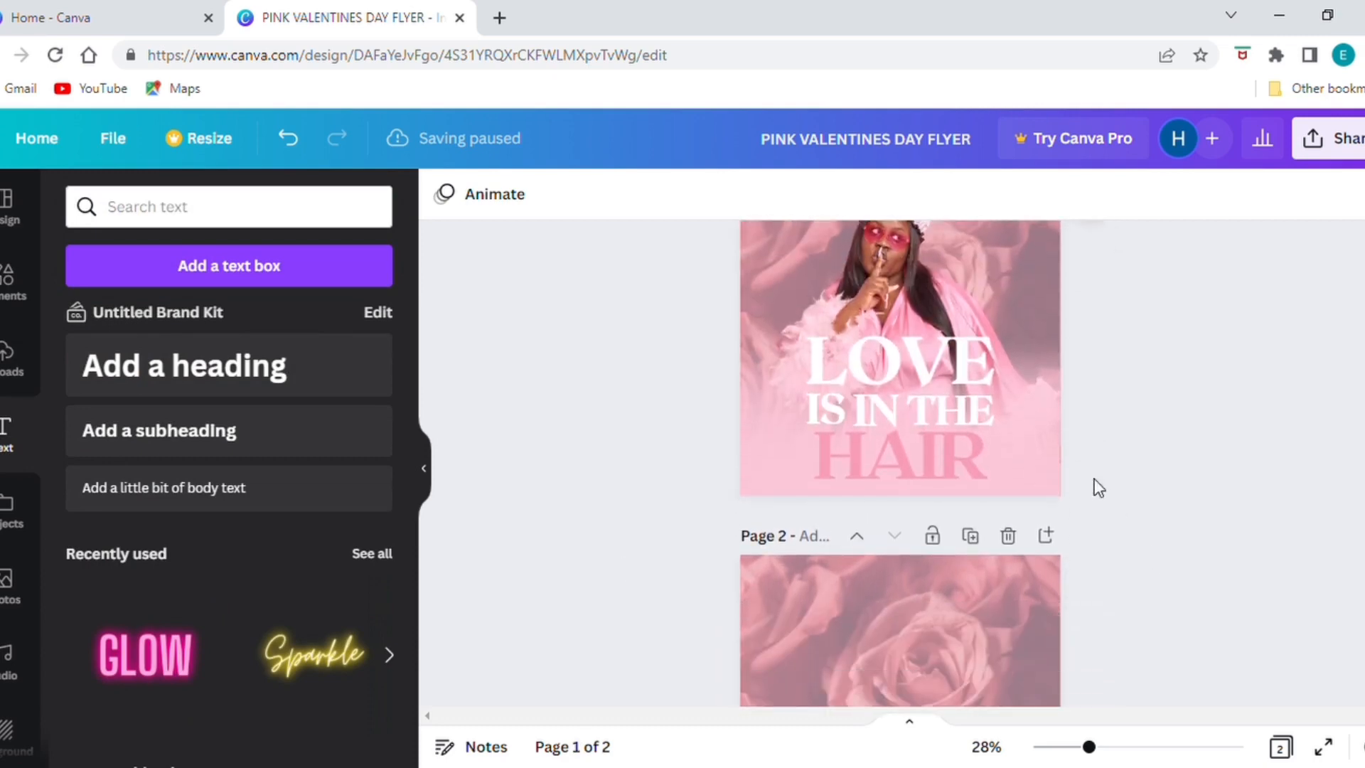
click(911, 363)
drag(901, 348, 897, 620)
scroll(898, 621, down, 4)
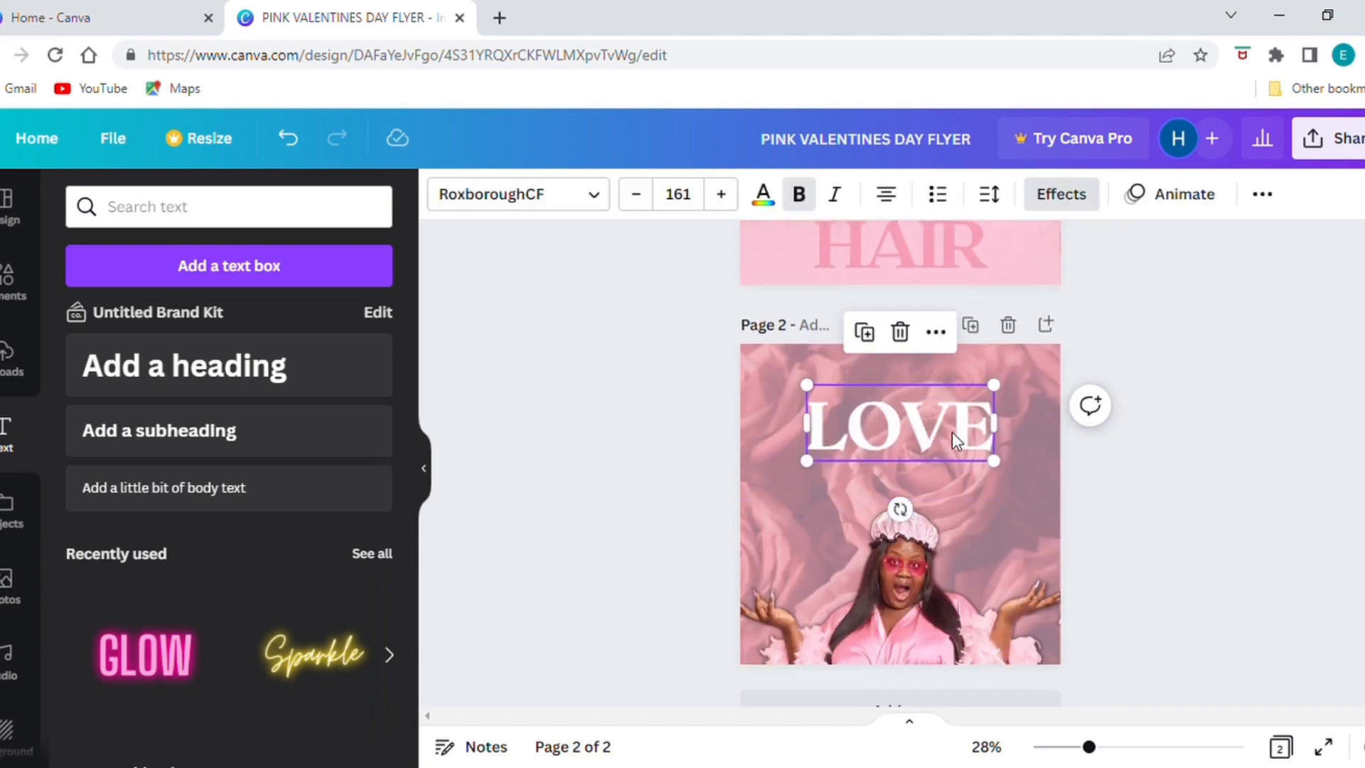
Replace the copied heading's text on page 2 with "VALENTINE'S DAY SPECIAL"
double_click(953, 432)
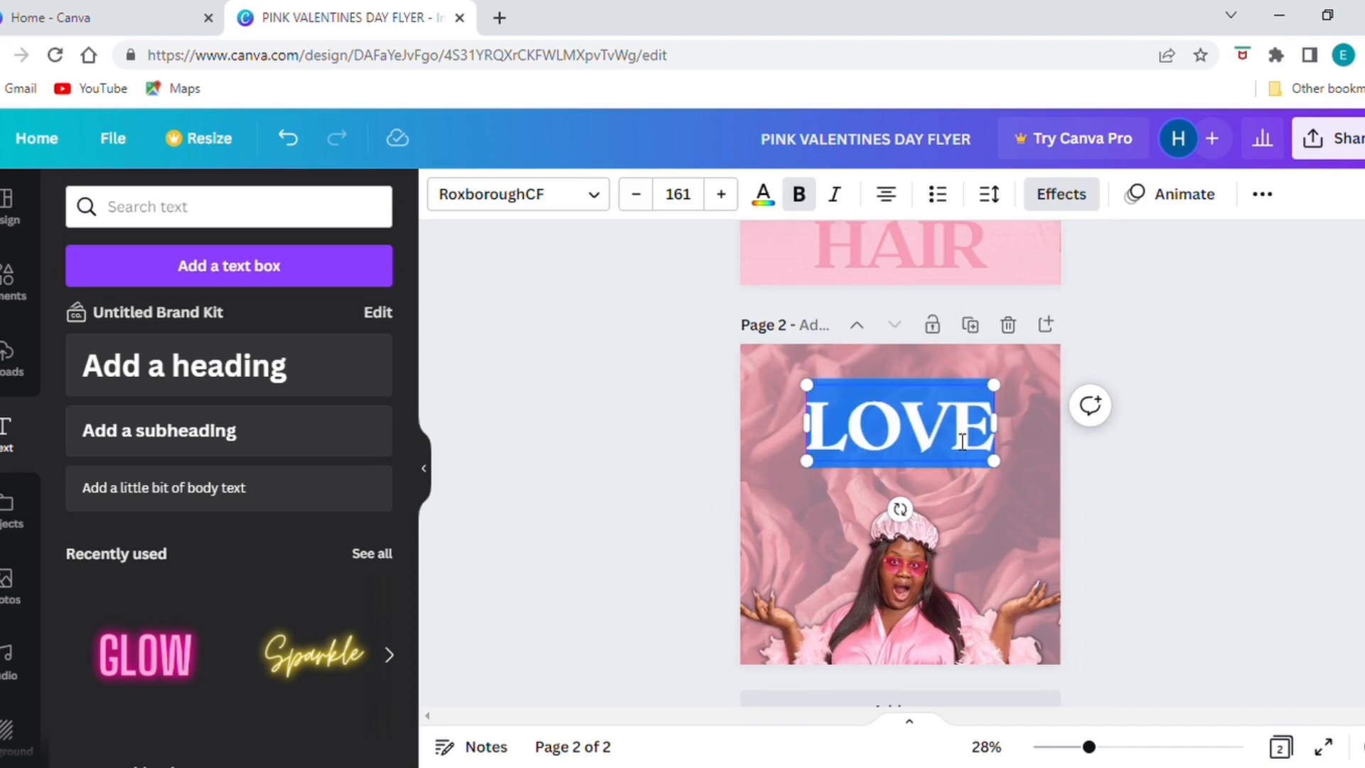
text(VALENTINES)
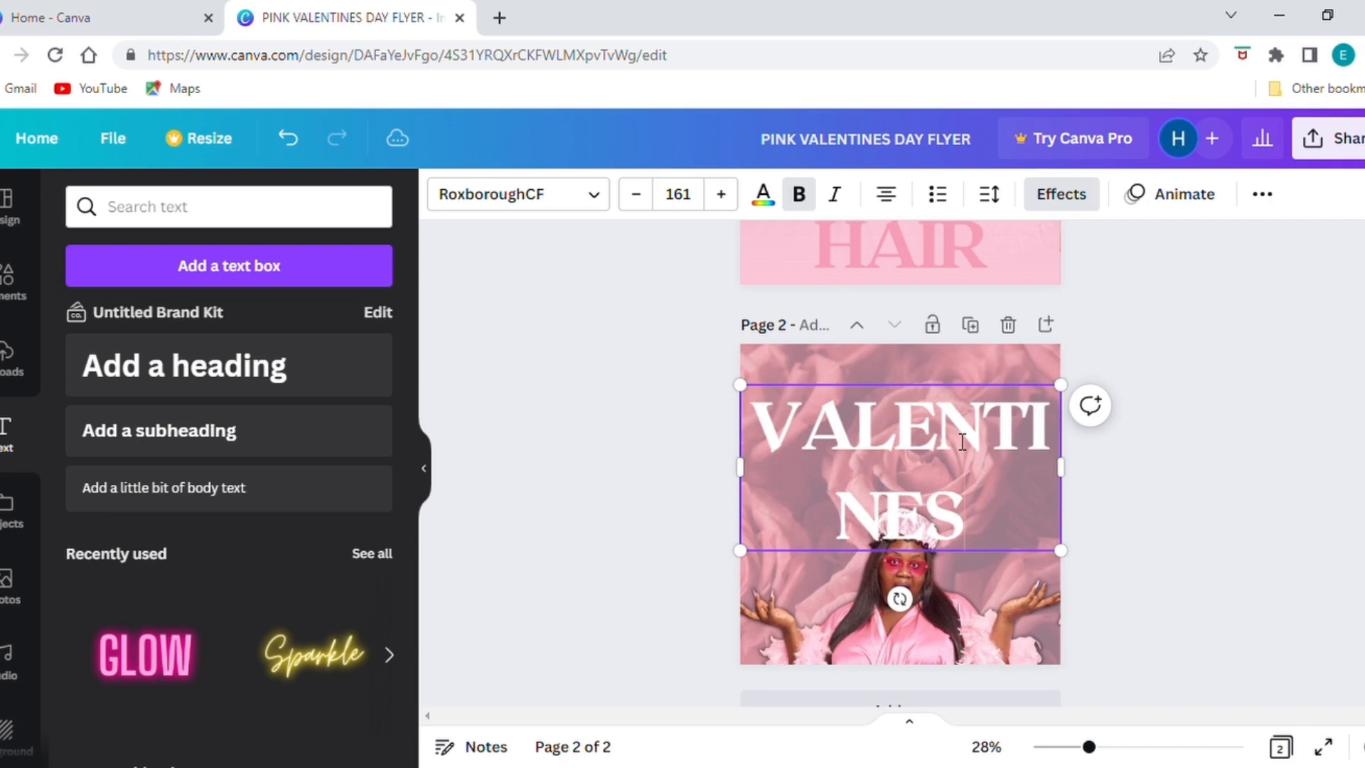
key(BackSpace)
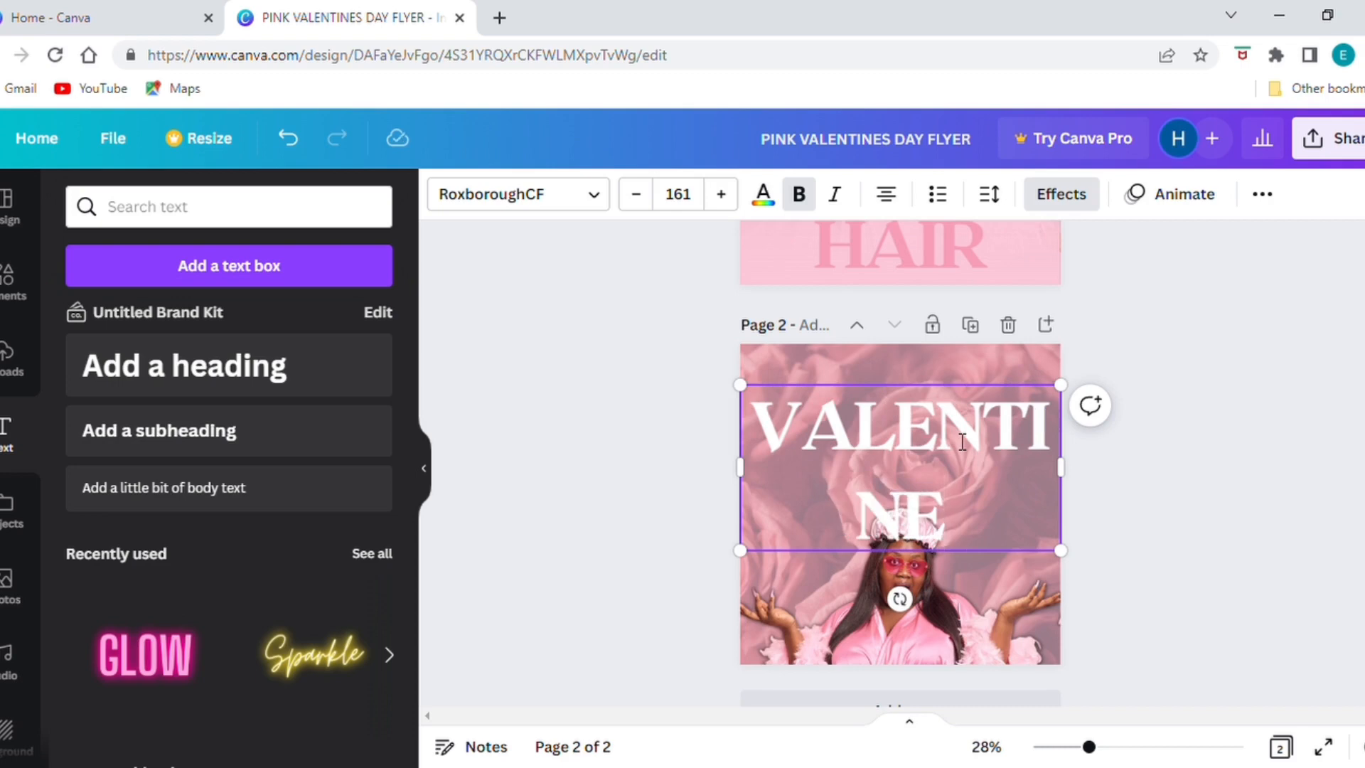
text('DS)
key(BackSpace)
key(BackSpace)
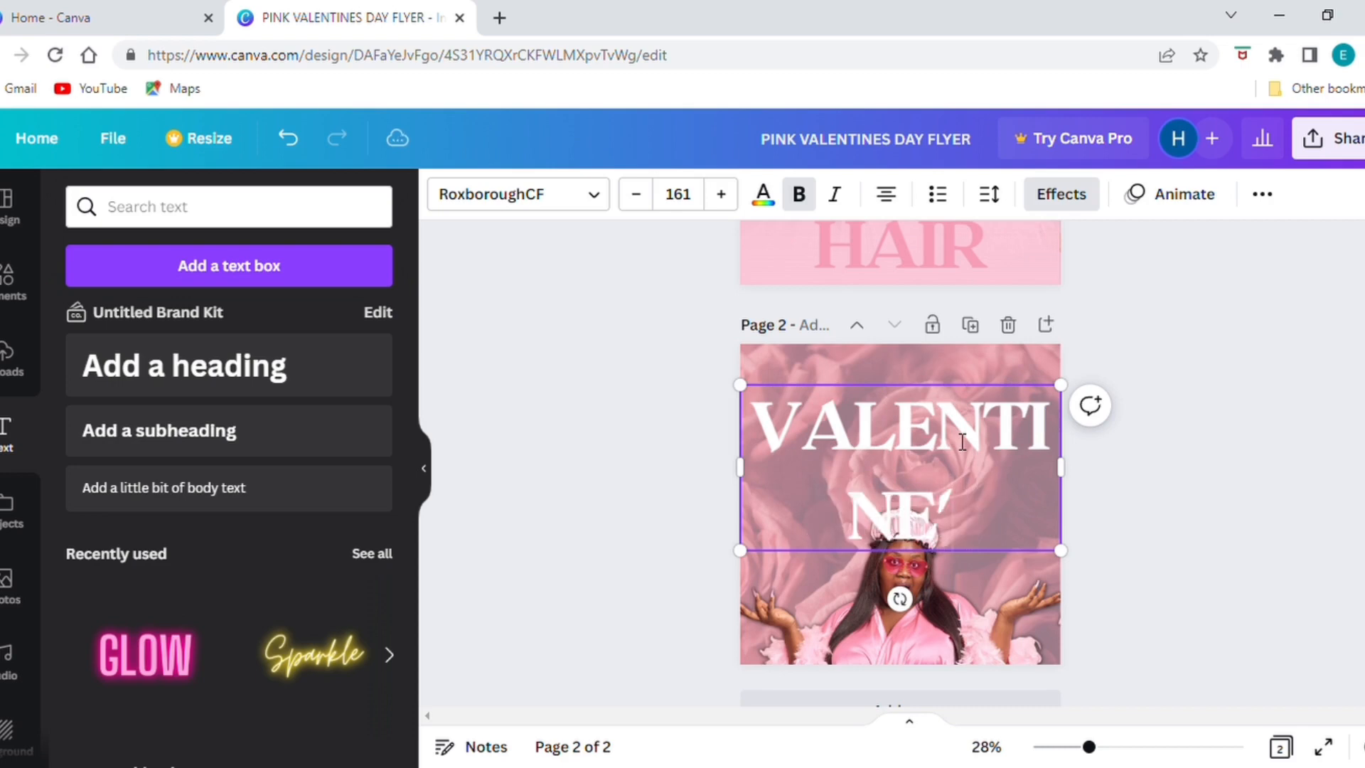
text(S DAY S)
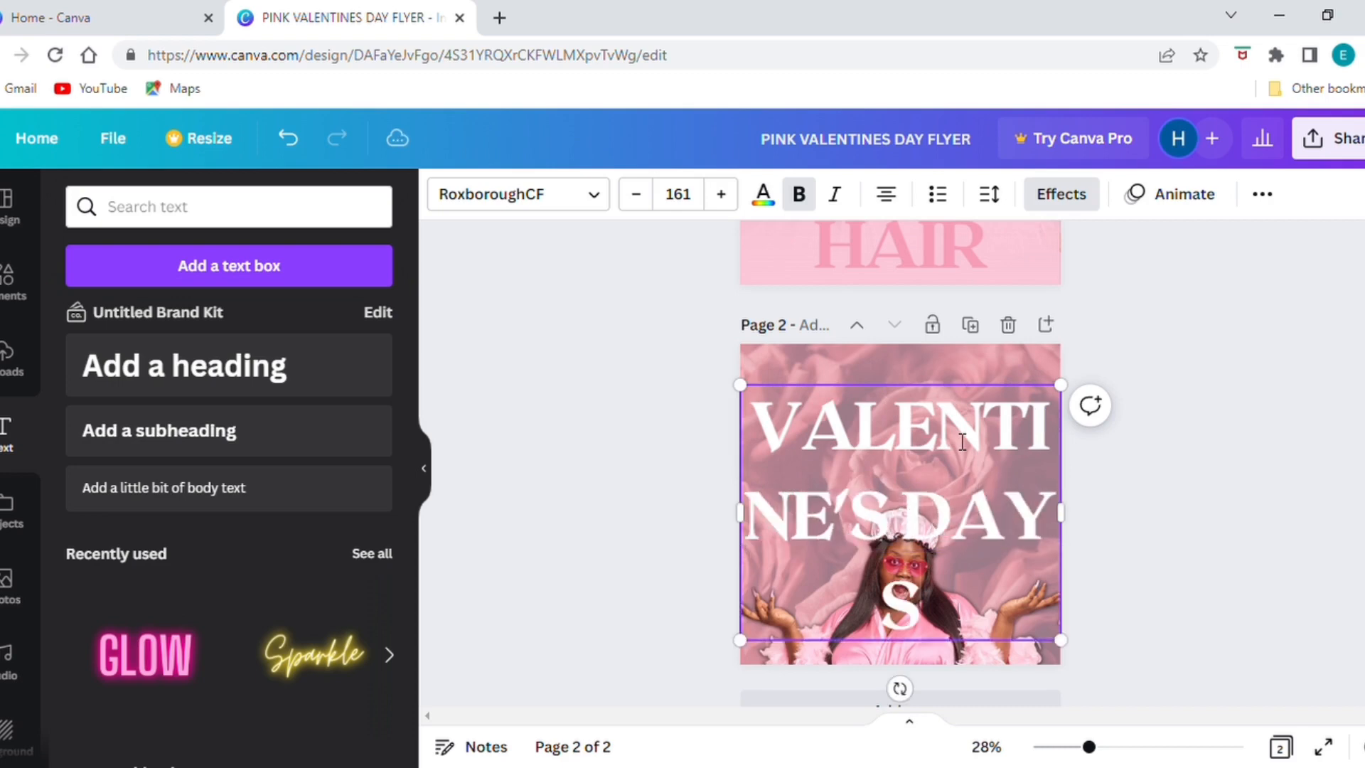
text(PECIAL)
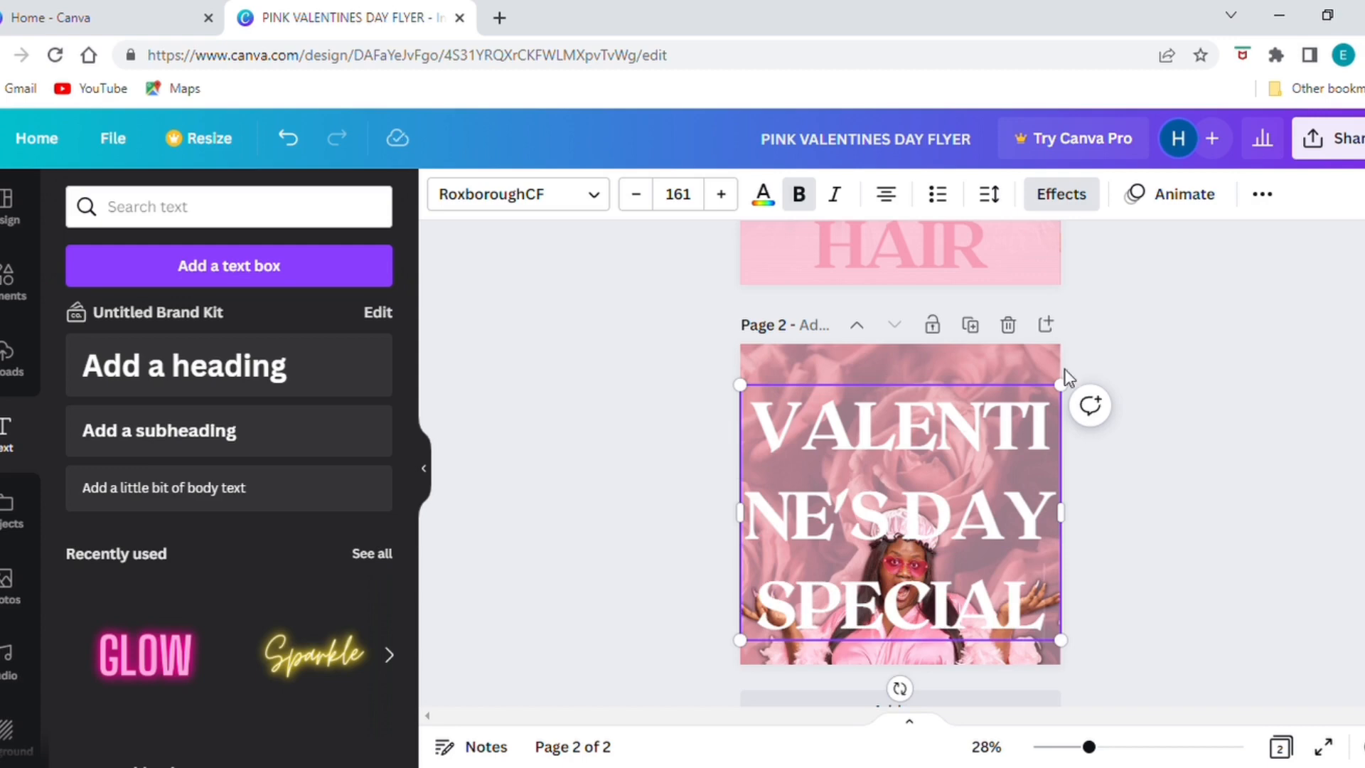
Set the font size of the "VALENTINE'S DAY SPECIAL" text to 60
click(681, 202)
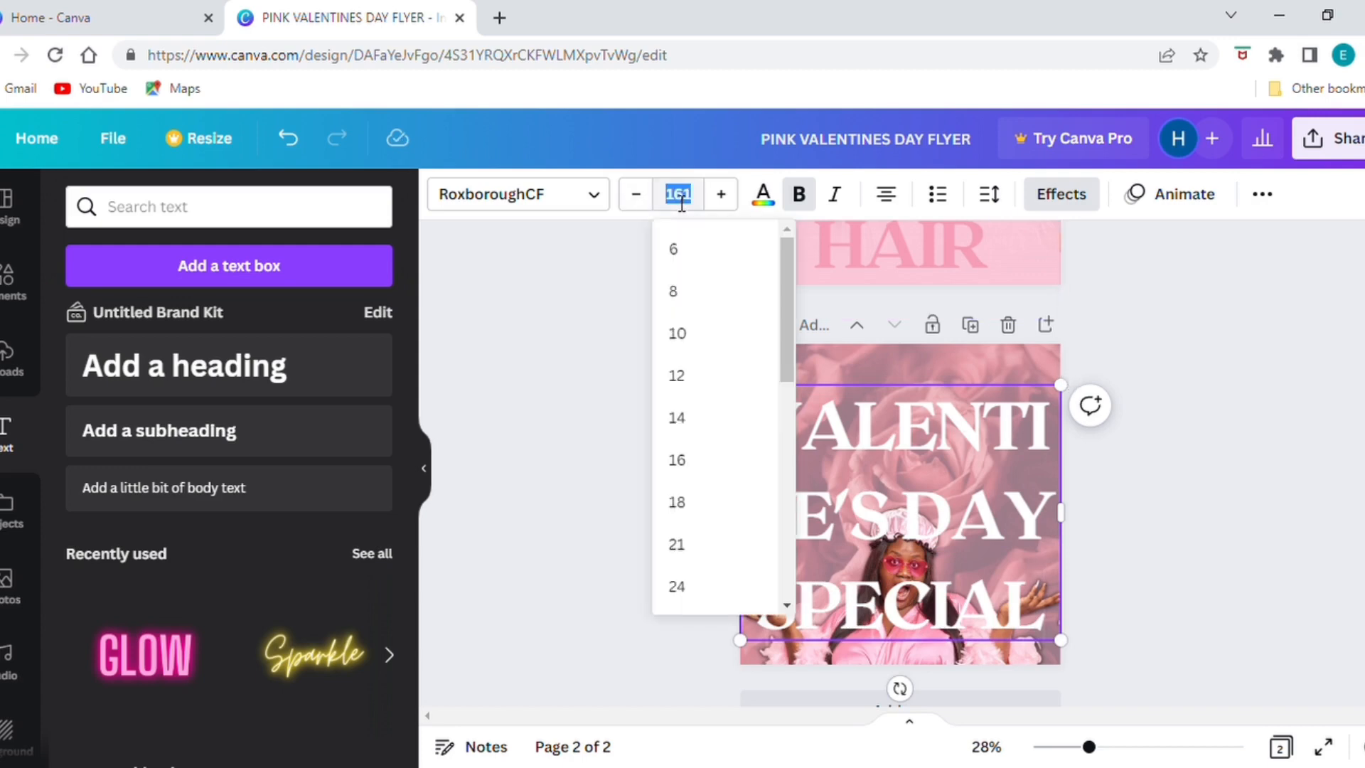
text(60)
key(Return)
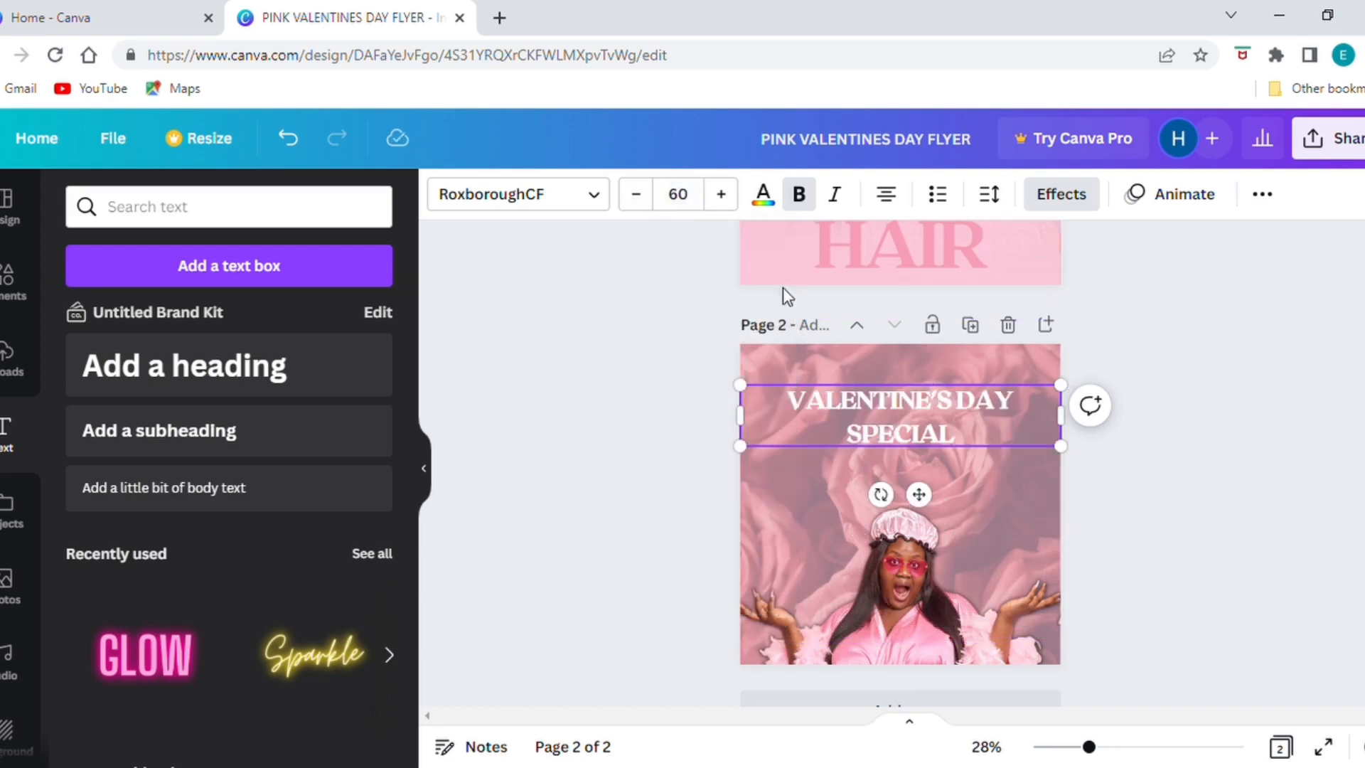
Color the "VALENTINE'S DAY SPECIAL" text black and set its effect style to None
click(766, 192)
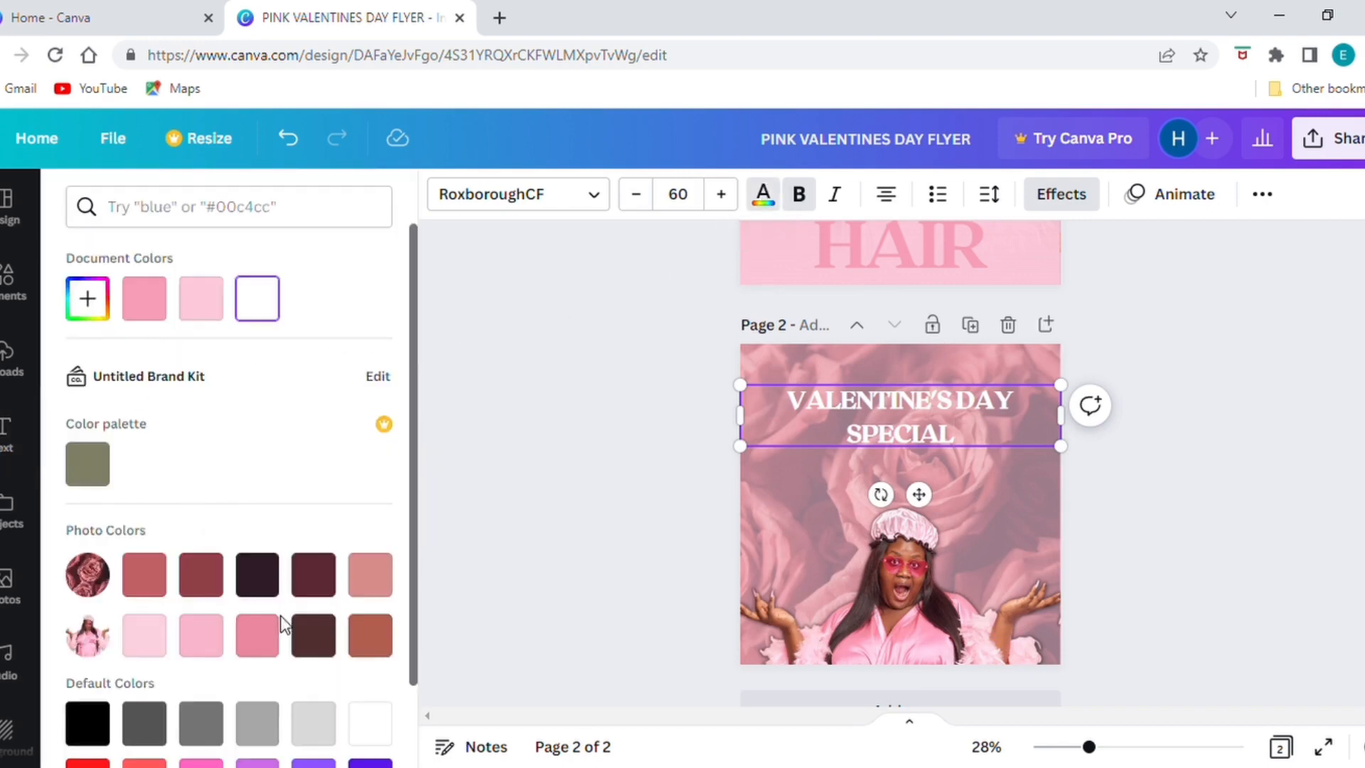
click(88, 723)
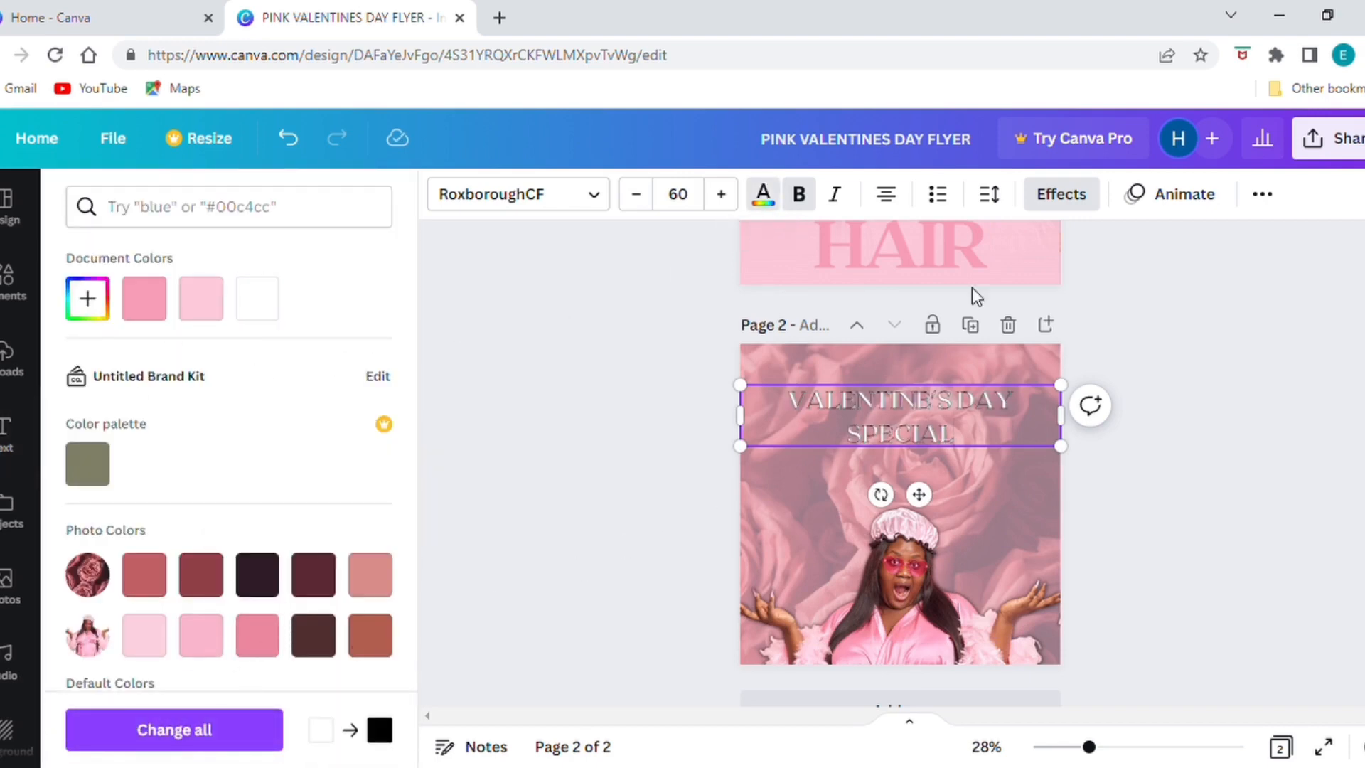
click(1054, 201)
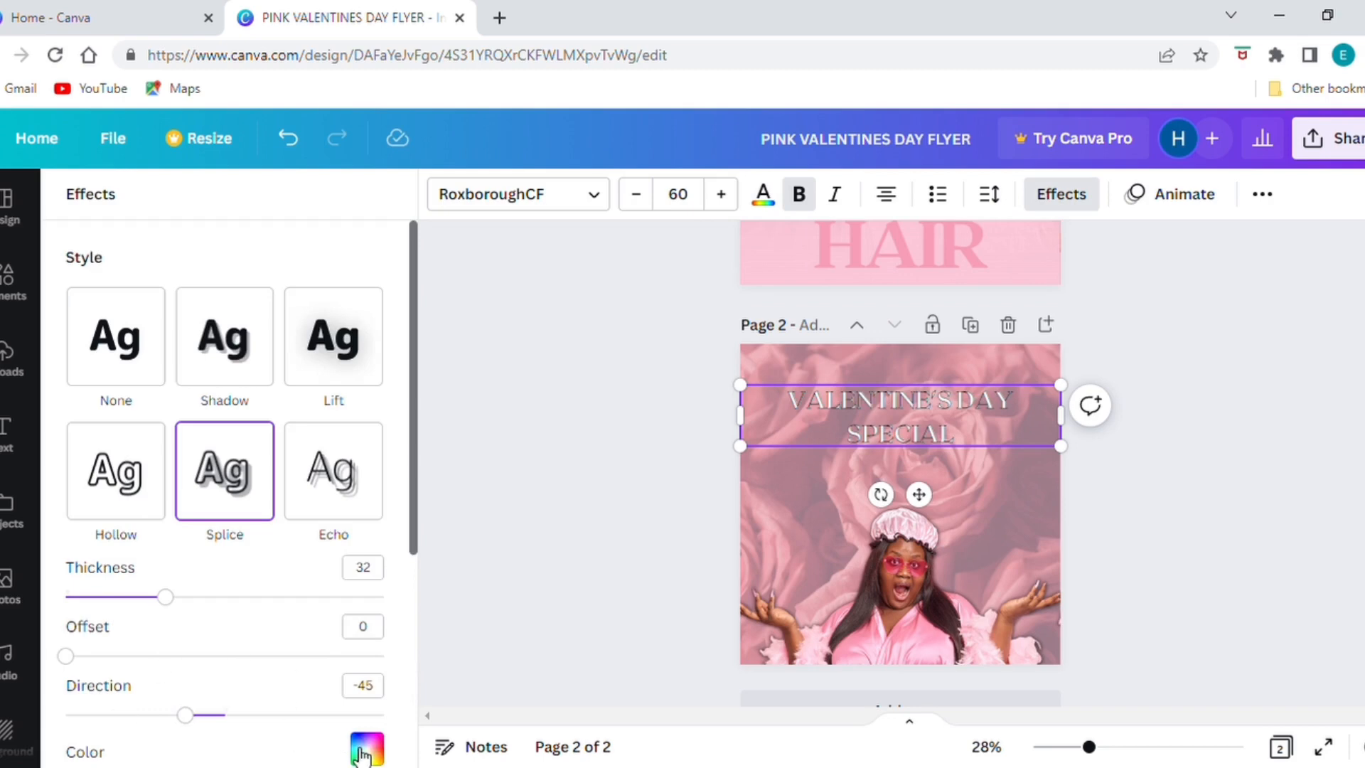
click(139, 344)
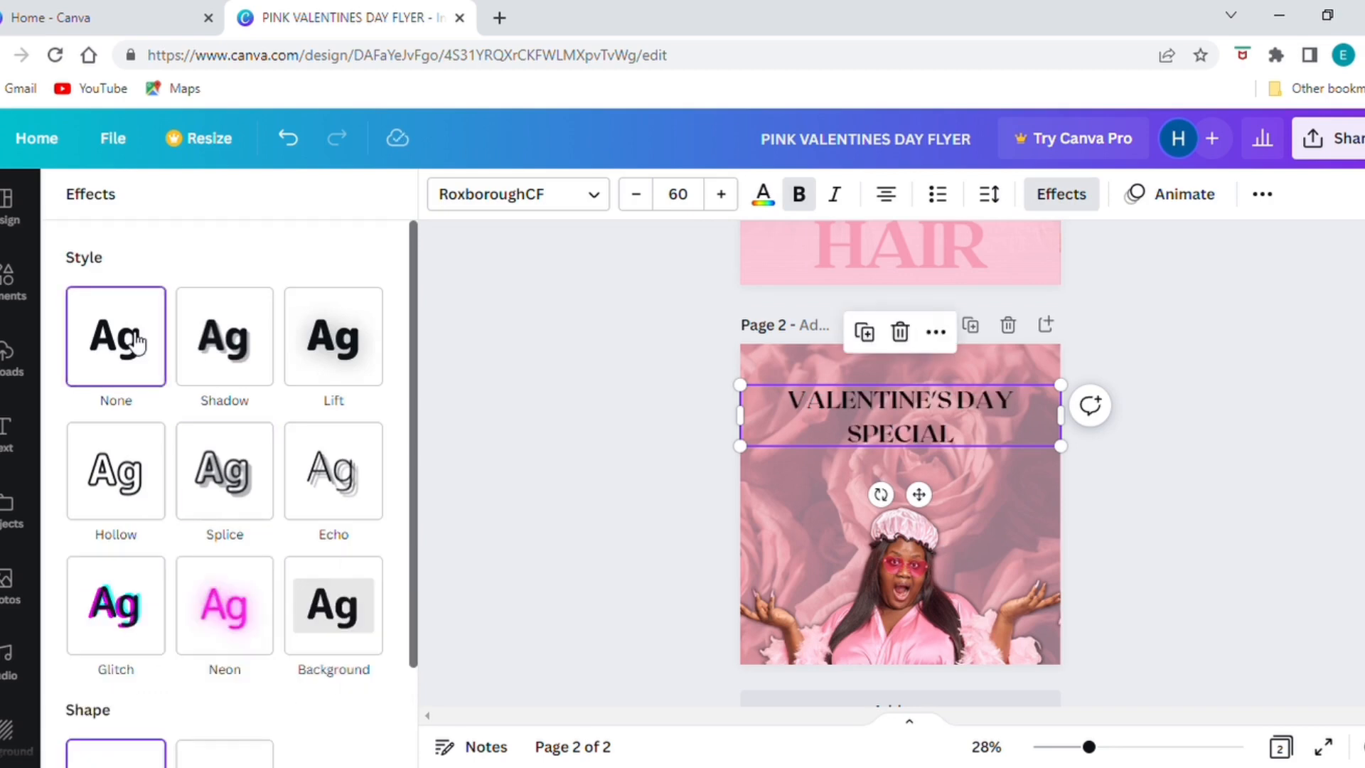
Shrink "VALENTINE'S DAY SPECIAL" to about size 43.5 on a single line and center it along page 2's top edge
drag(749, 427, 737, 401)
drag(917, 470, 926, 436)
click(1112, 473)
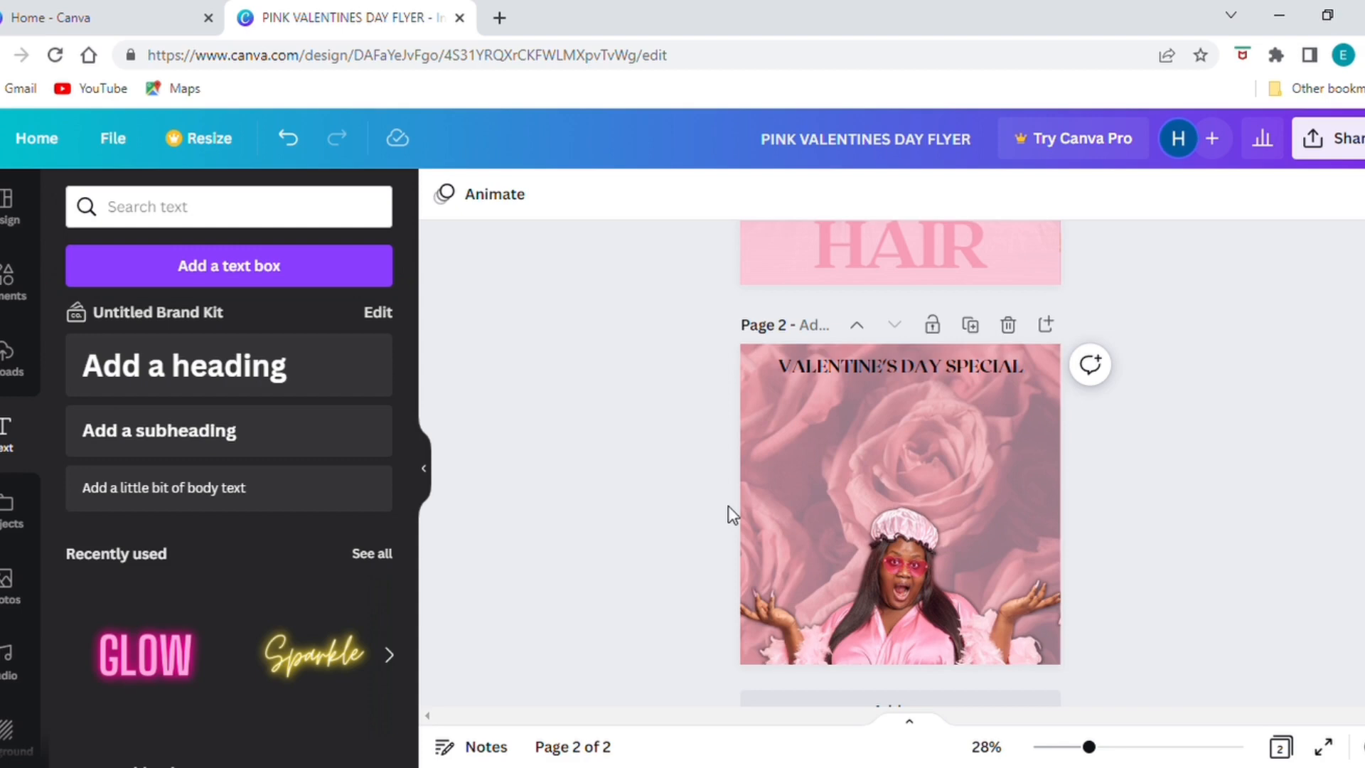
click(818, 370)
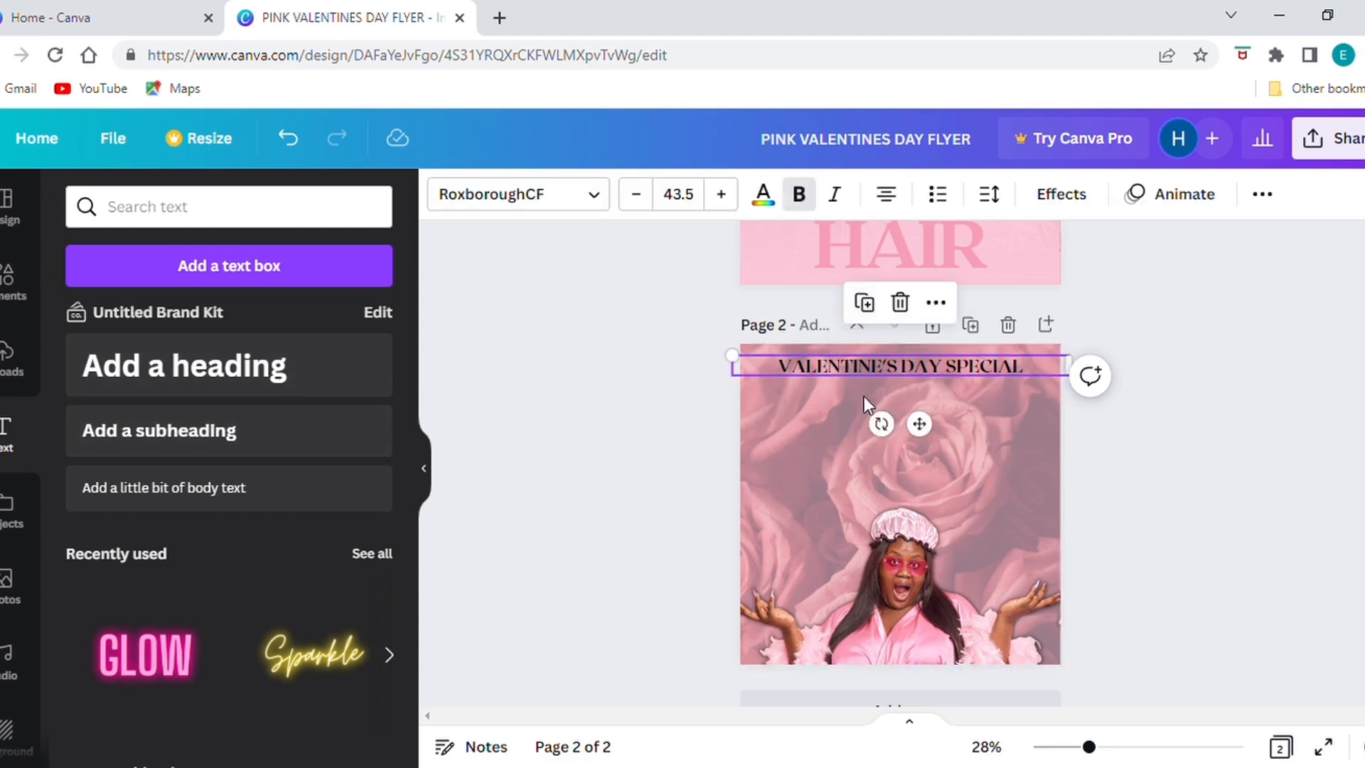
scroll(863, 395, up, 2)
click(1107, 546)
Duplicate the pink "HAIR" heading from page 1 onto page 2 and change the copy's text to "20% OFF"
click(943, 374)
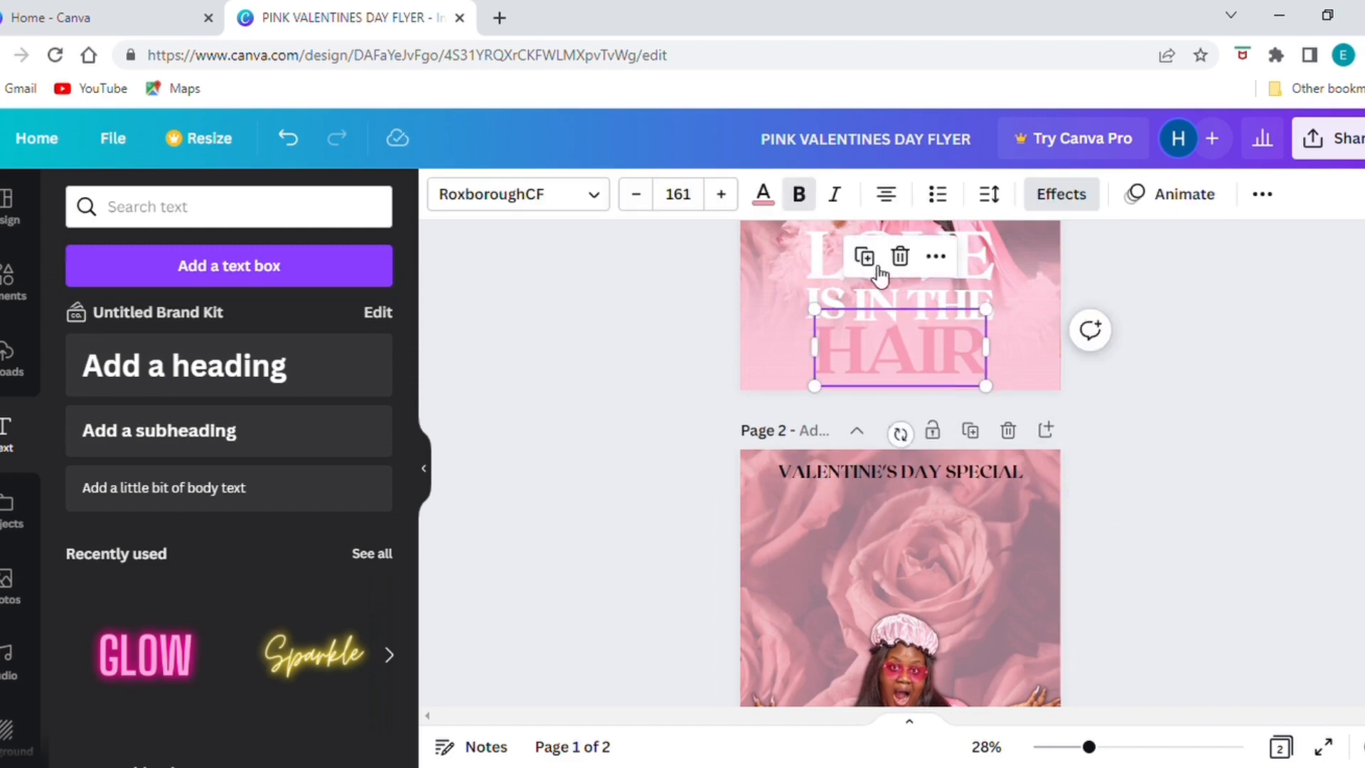
click(874, 266)
drag(916, 348, 938, 581)
click(938, 582)
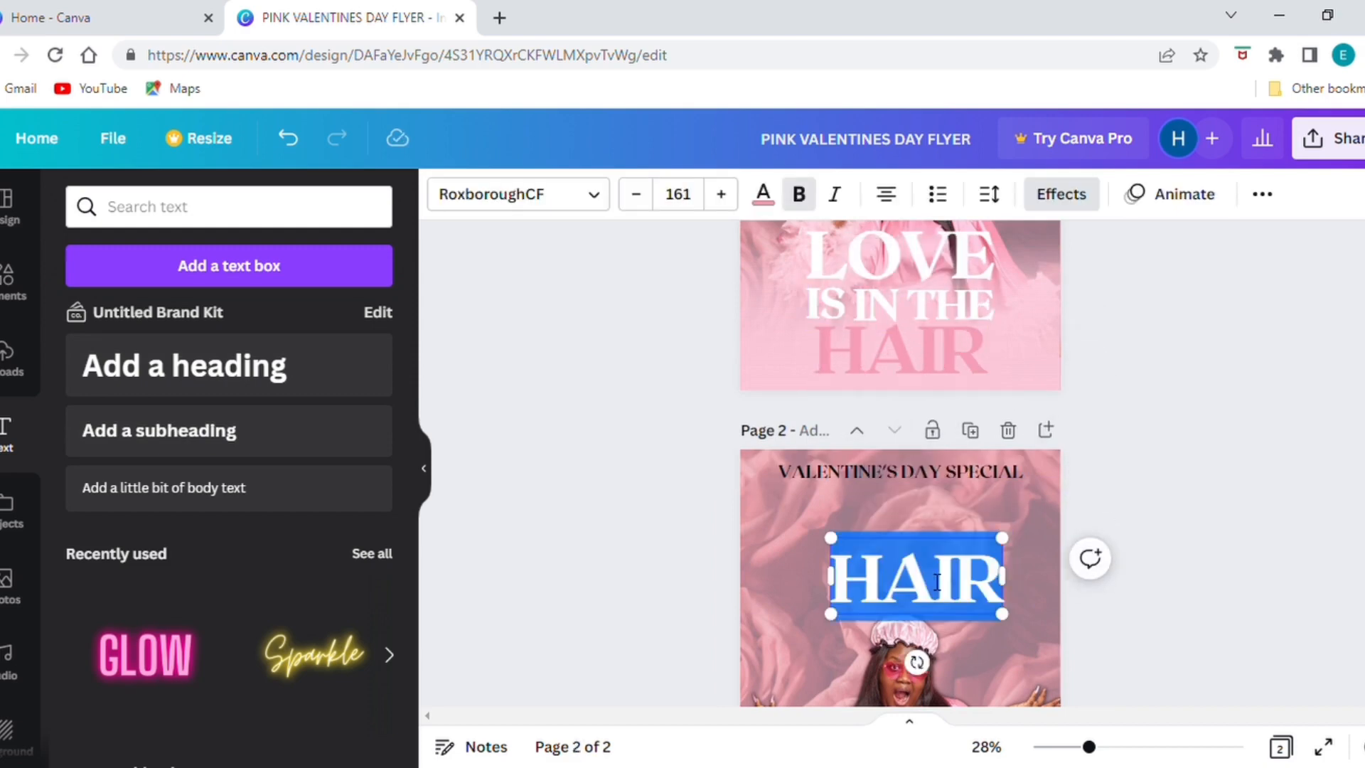
text(20)
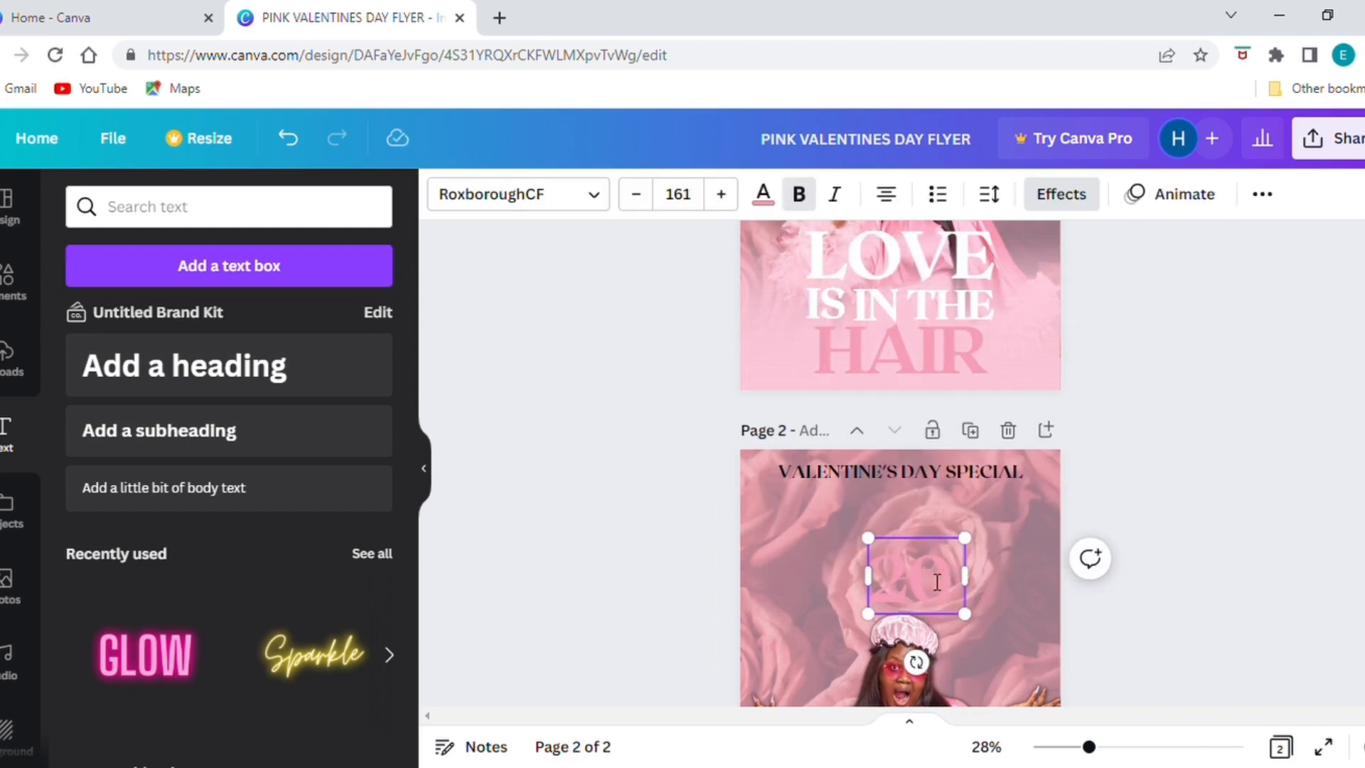
text(% OFF)
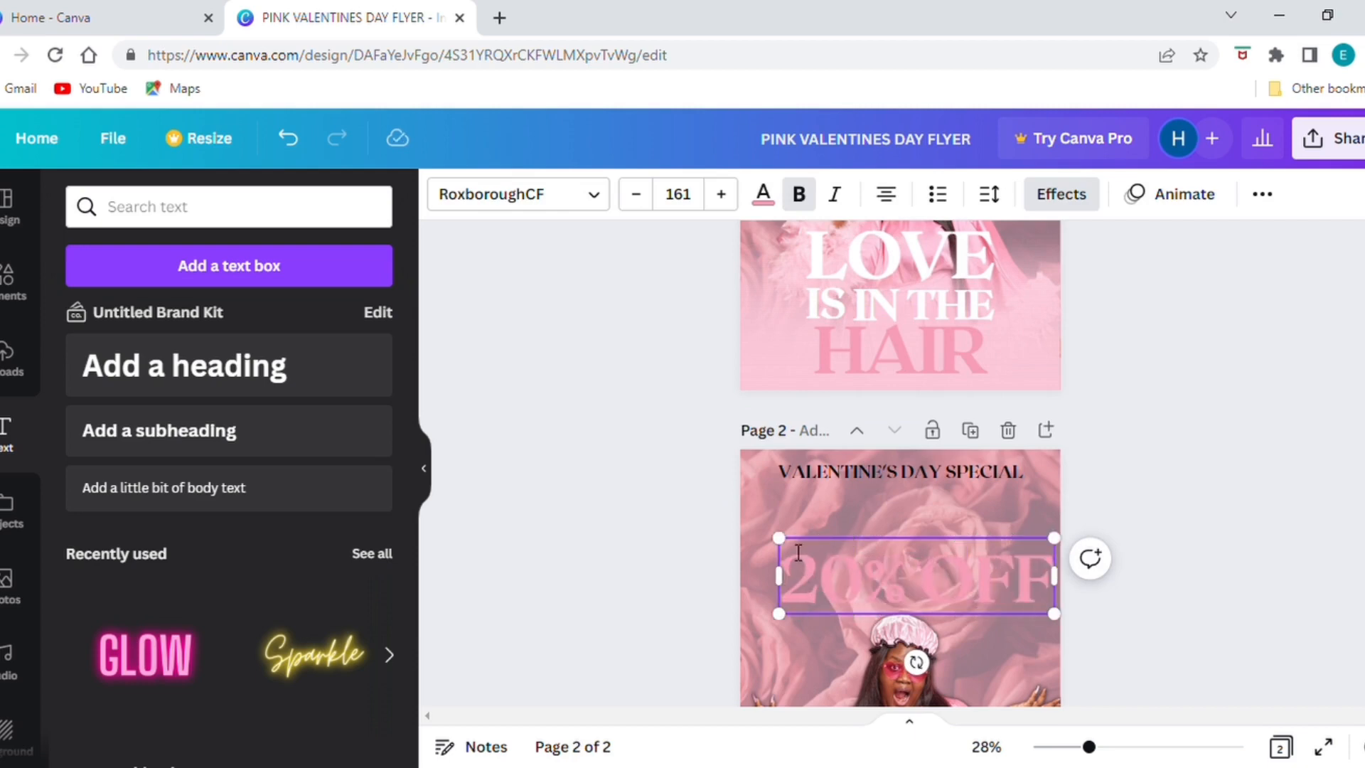
Shrink "20% OFF" to about size 95.1, place it under the "VALENTINE'S DAY SPECIAL" line, and tilt it slightly counterclockwise
drag(792, 551, 904, 582)
drag(1009, 672, 926, 596)
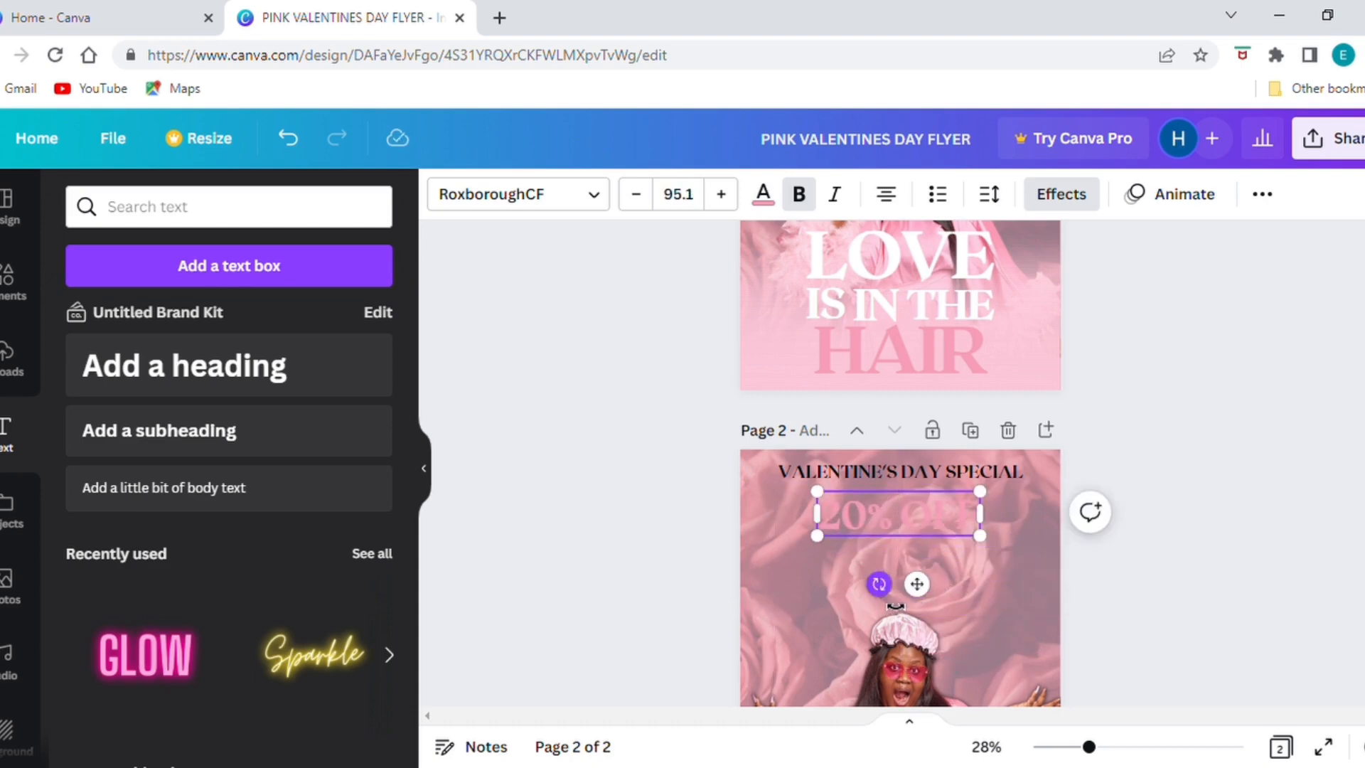
mouse_move(880, 585)
mouse_down()
mouse_move(908, 622)
mouse_move(893, 606)
mouse_up()
Add a square shape to page 2, stretch it into a wide, short rectangle, and fill it with black
click(12, 299)
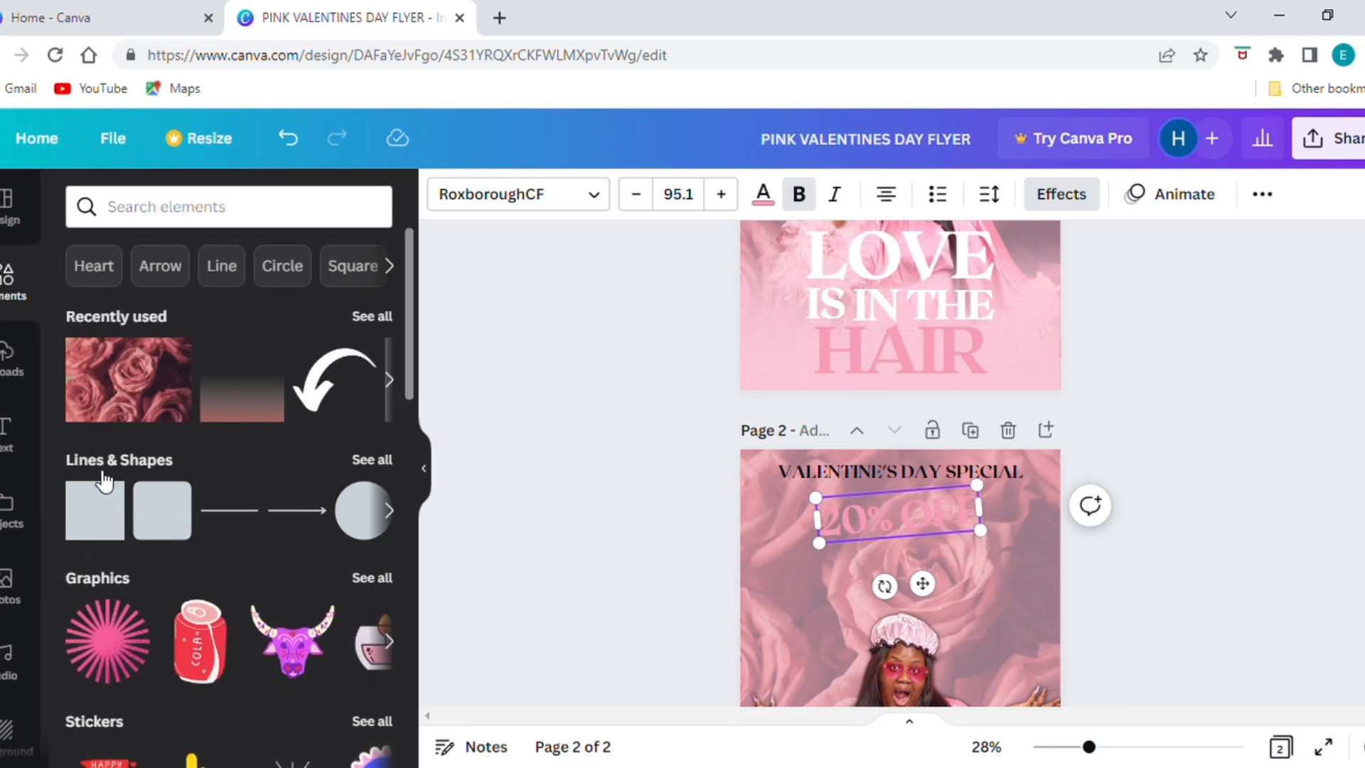
click(78, 526)
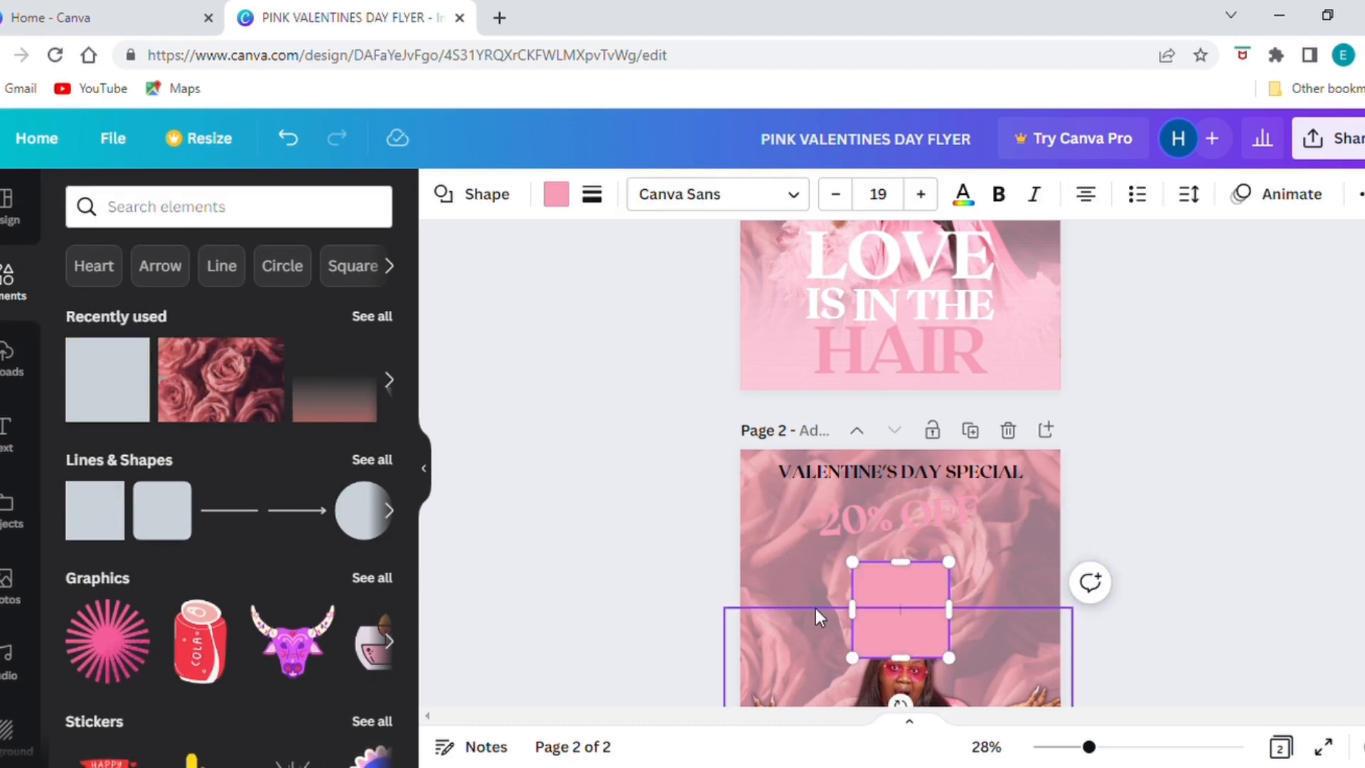
drag(834, 627, 782, 631)
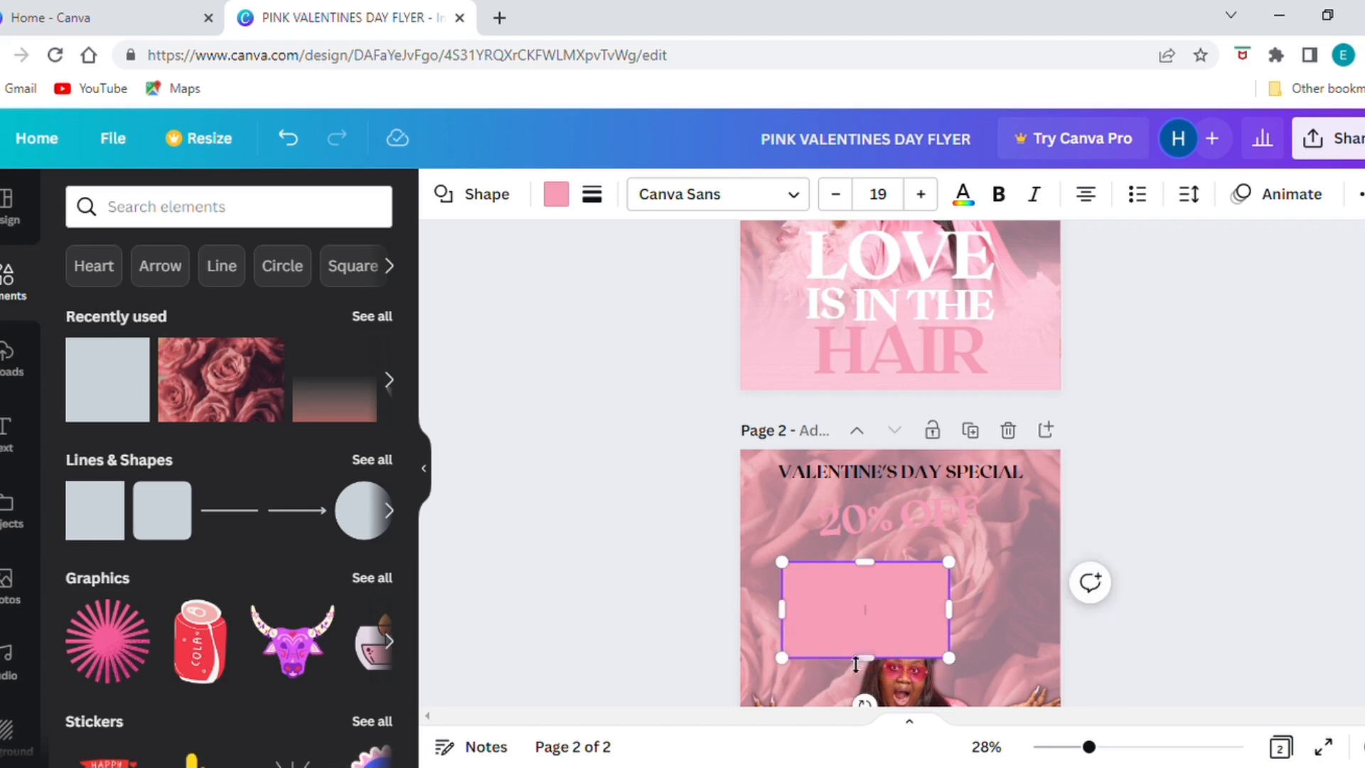
drag(865, 658, 864, 626)
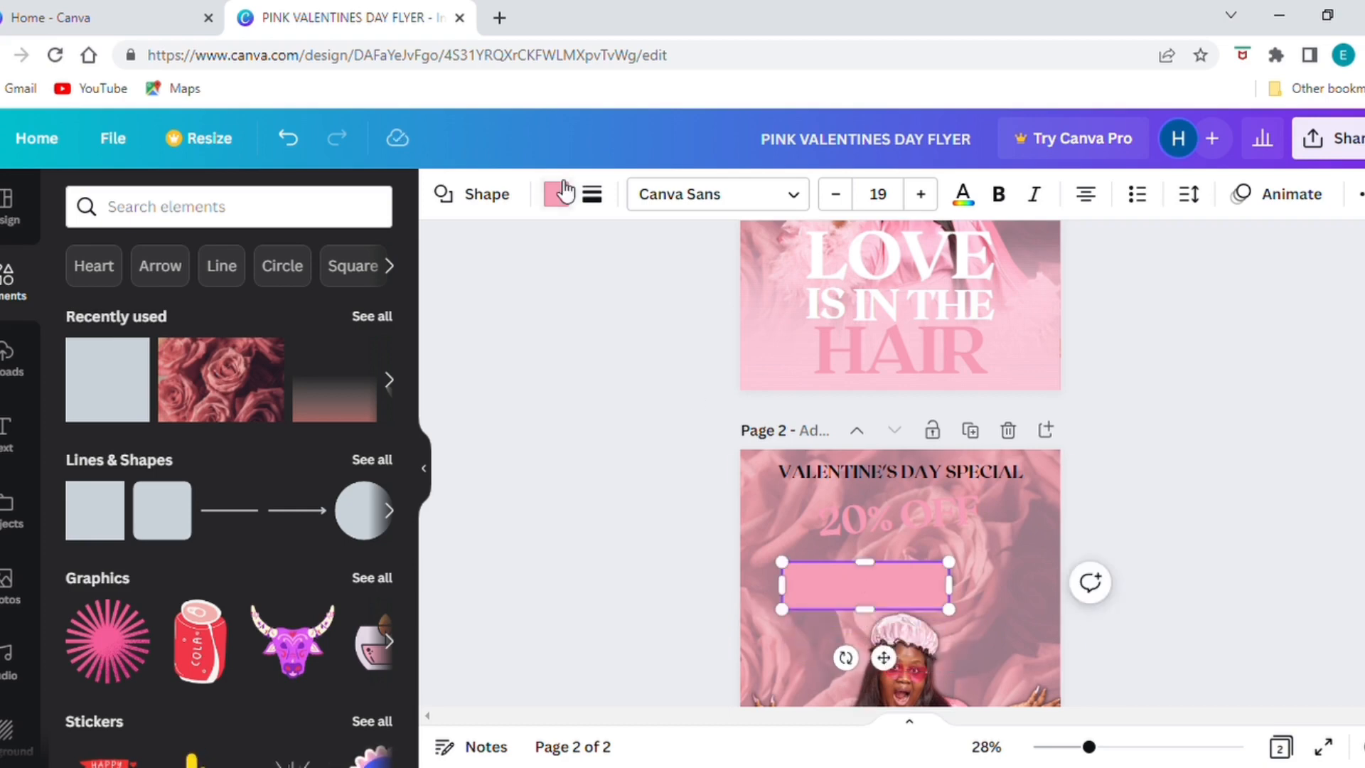
click(556, 194)
click(204, 302)
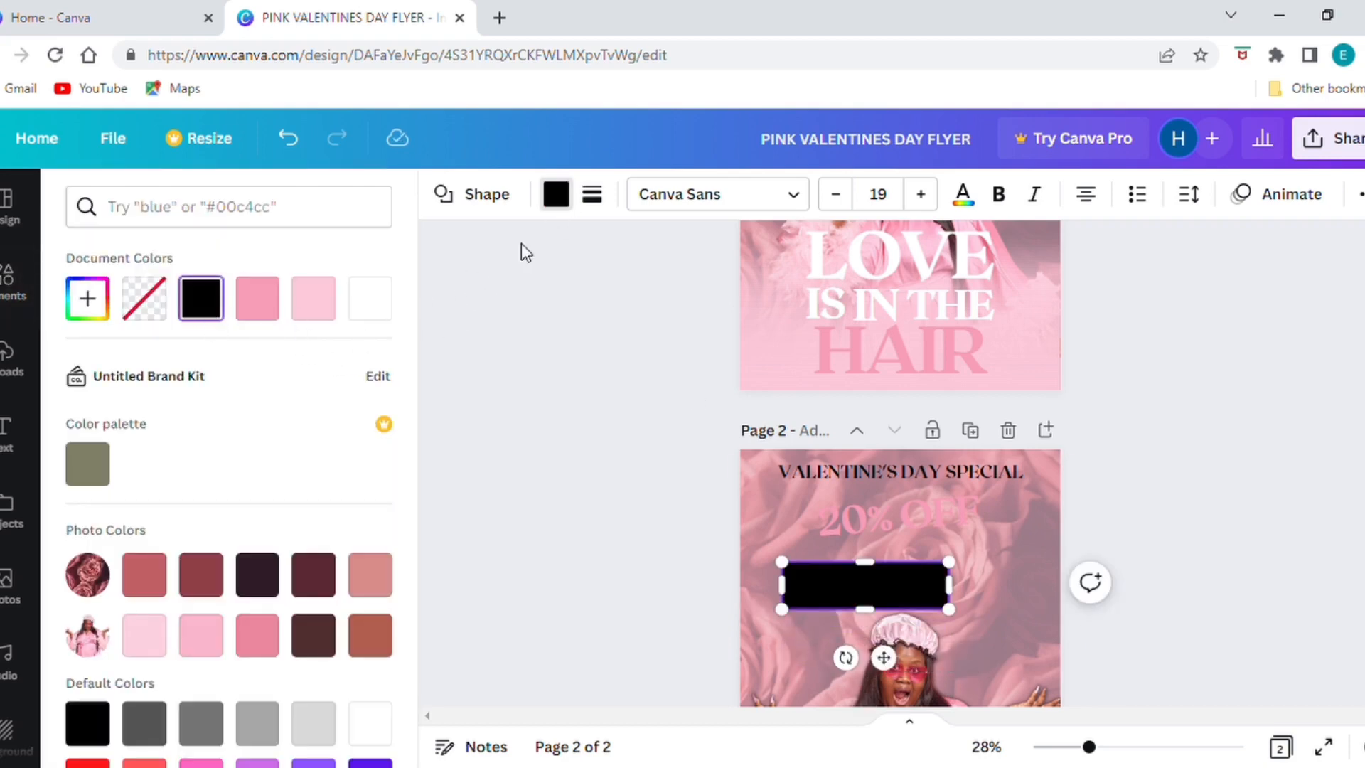
Give the black rectangle a solid white border
click(596, 199)
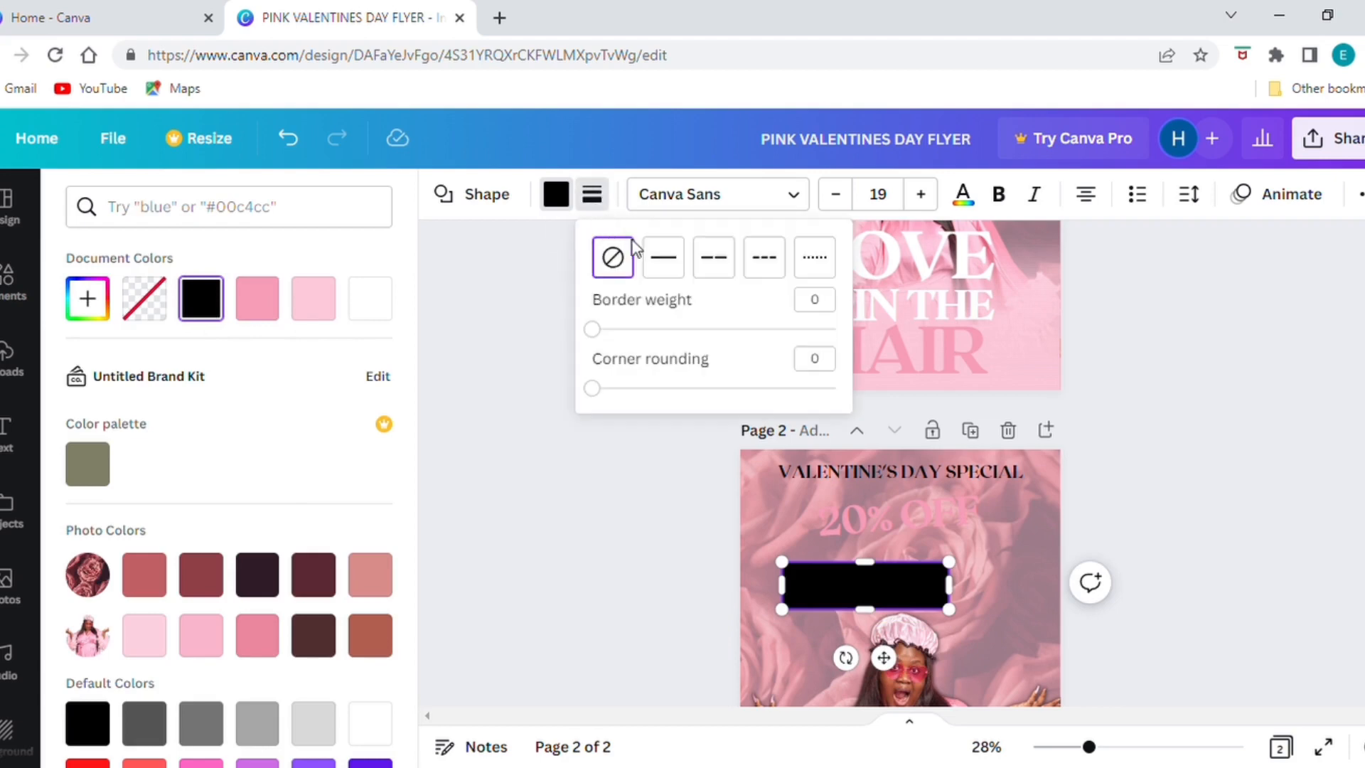
click(663, 264)
click(593, 196)
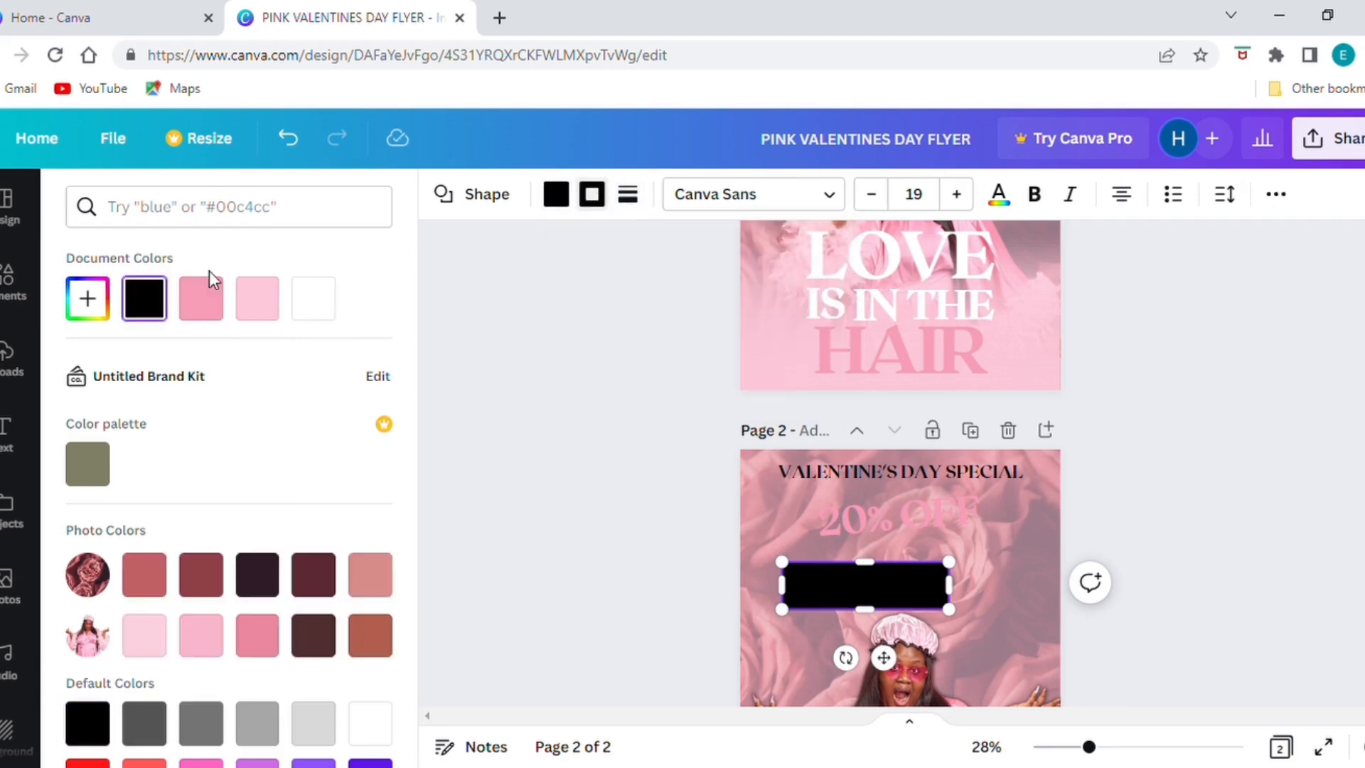
click(314, 299)
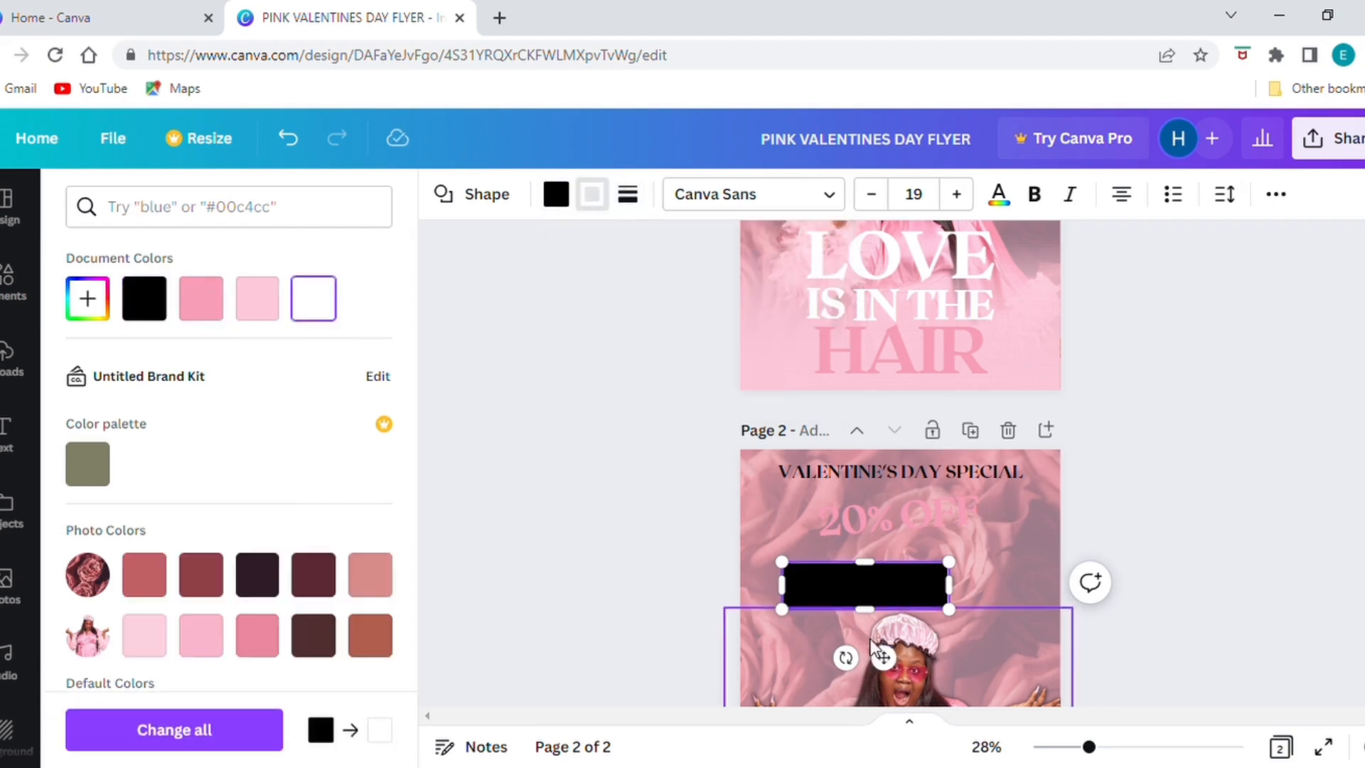
Place the black rectangle behind "20% OFF", widen it slightly, and tilt it counterclockwise to match the text
drag(883, 657, 929, 607)
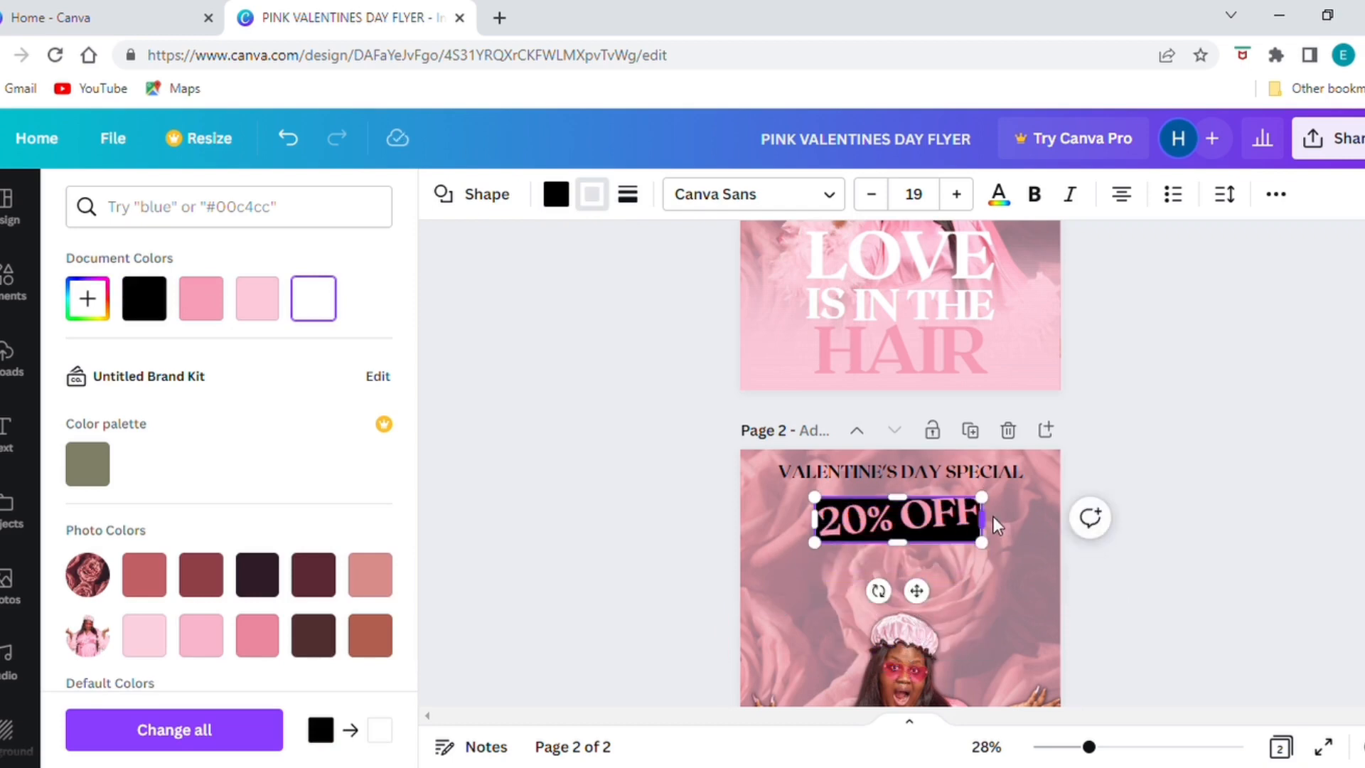
drag(994, 524, 1003, 525)
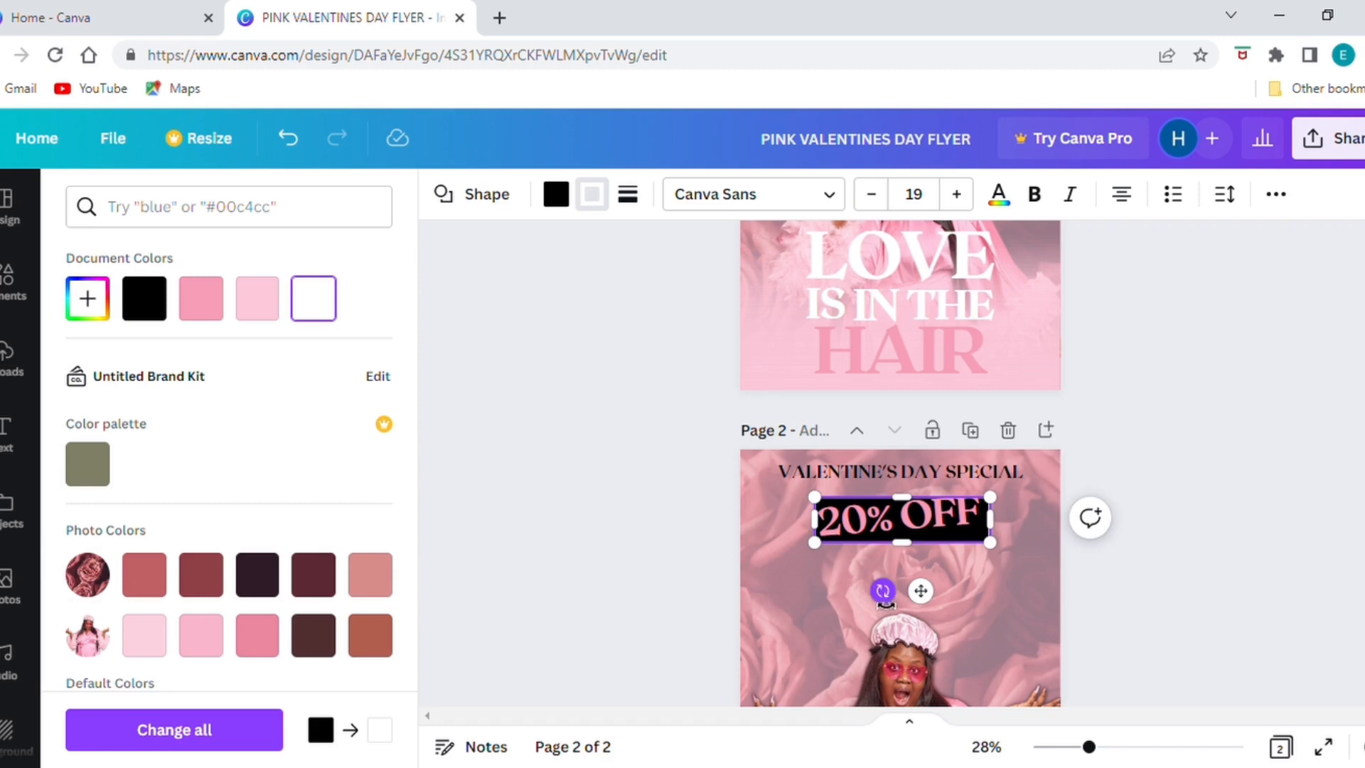
drag(886, 604, 930, 604)
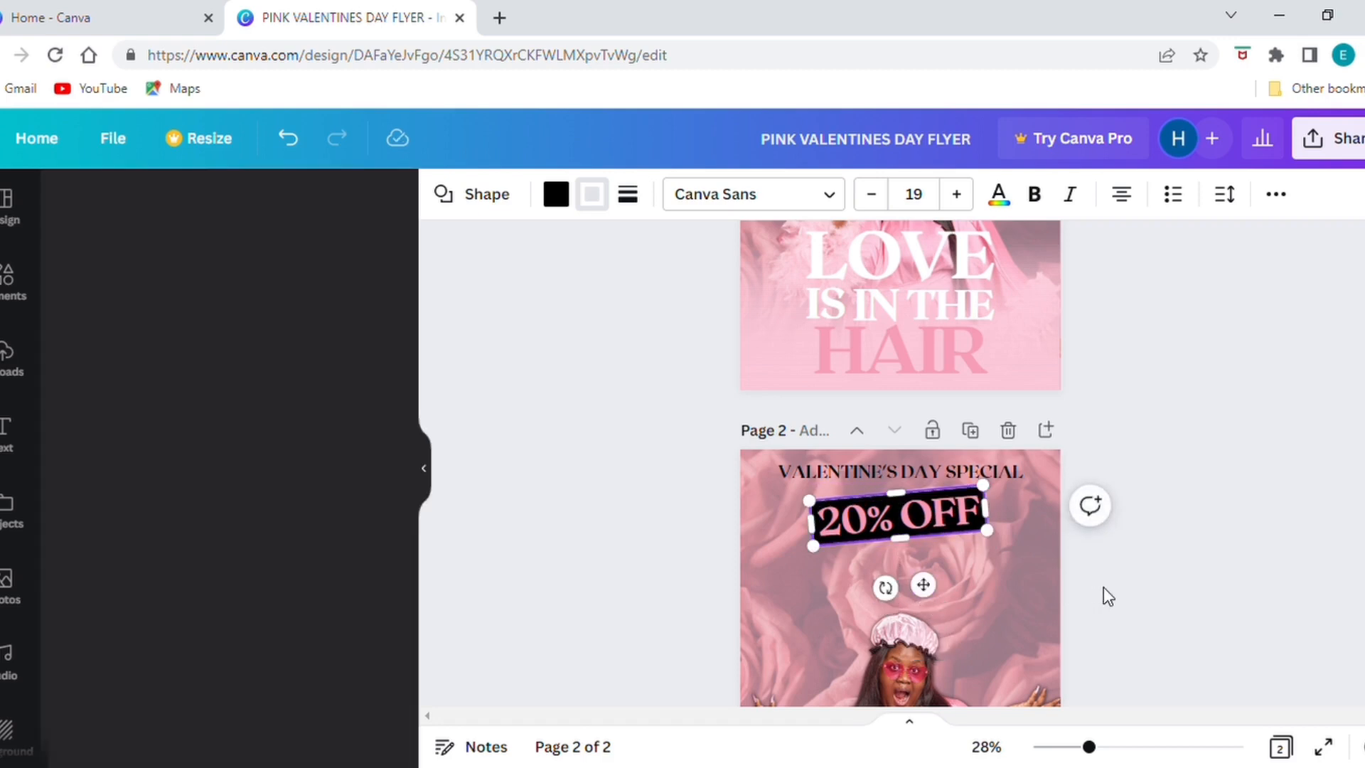
Increase the weight of the white border around the black rectangle behind "20% OFF"
click(627, 199)
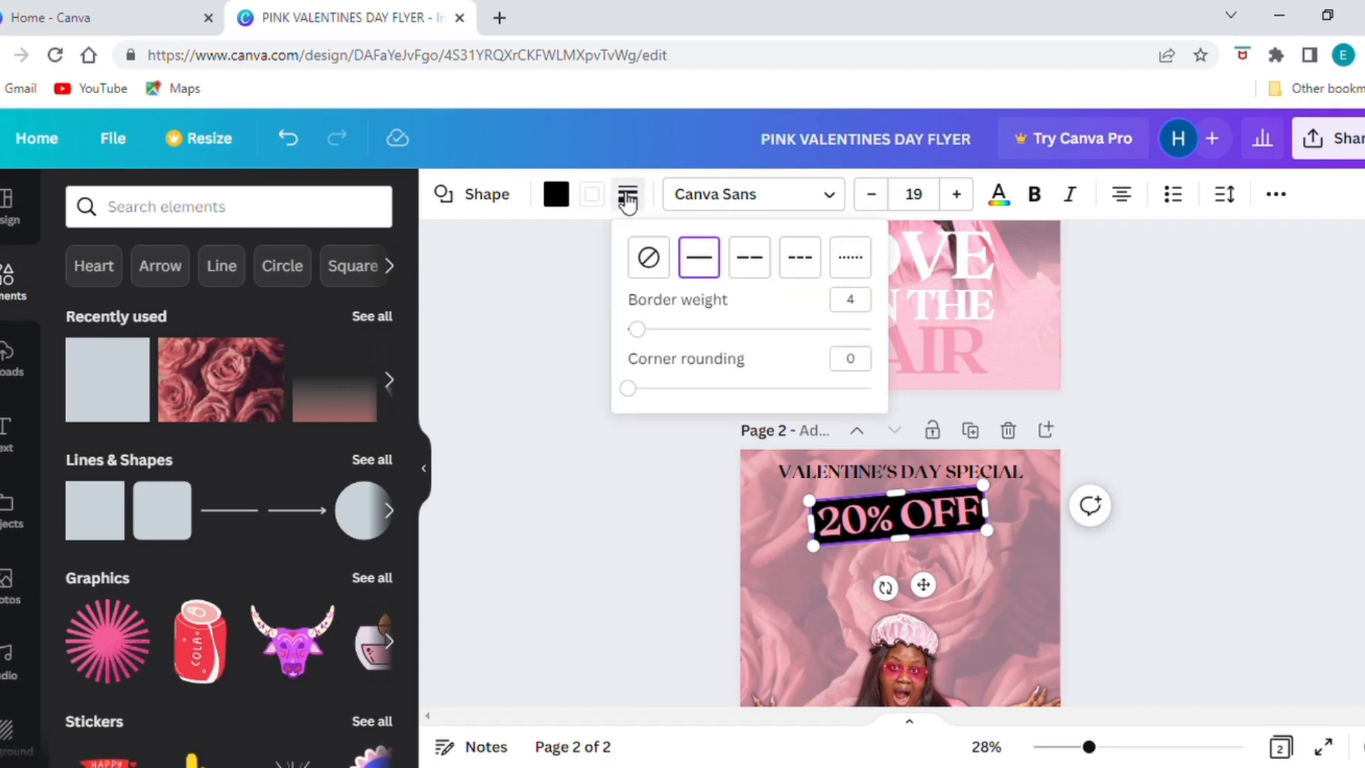
drag(639, 332, 658, 344)
click(1146, 551)
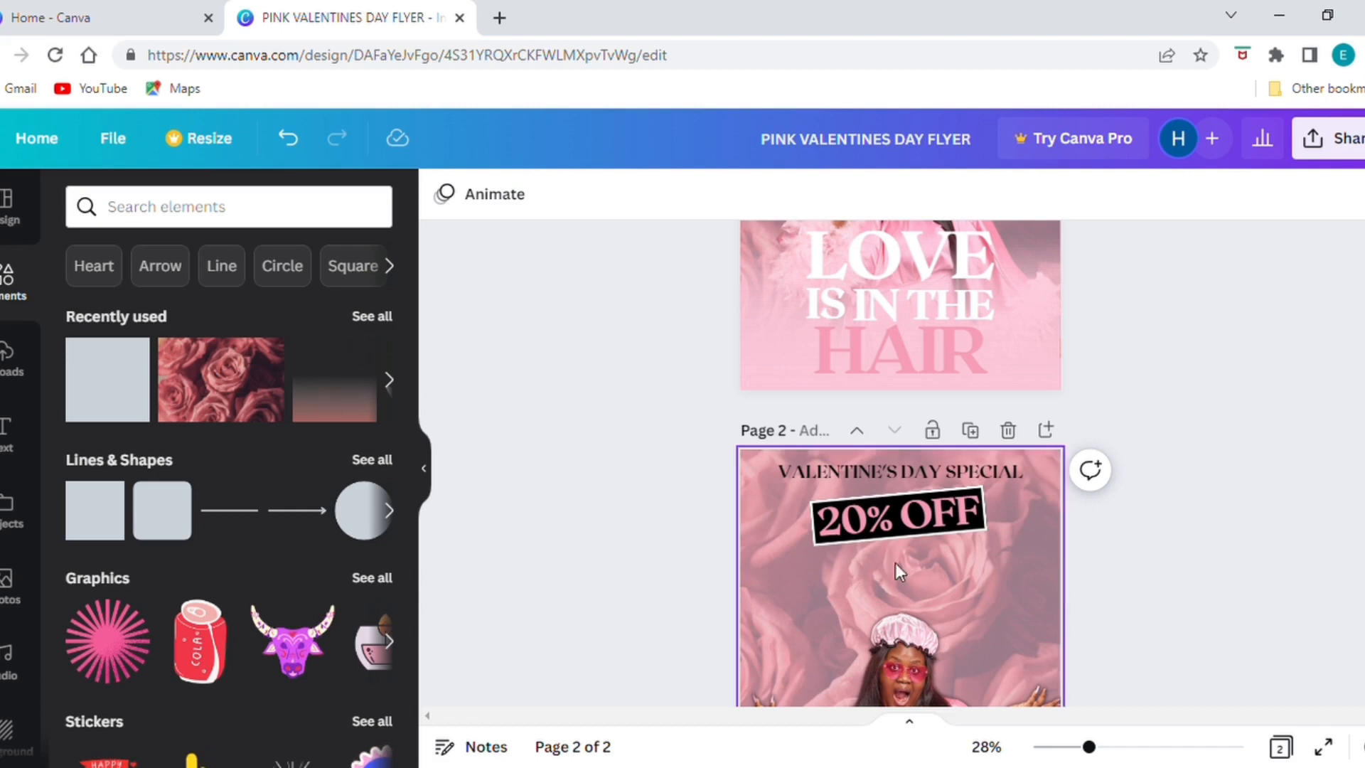
Duplicate the white "LOVE" heading from page 1 onto page 2 and change the copy's text to "ALL WIGS"
scroll(1092, 583, down, 2)
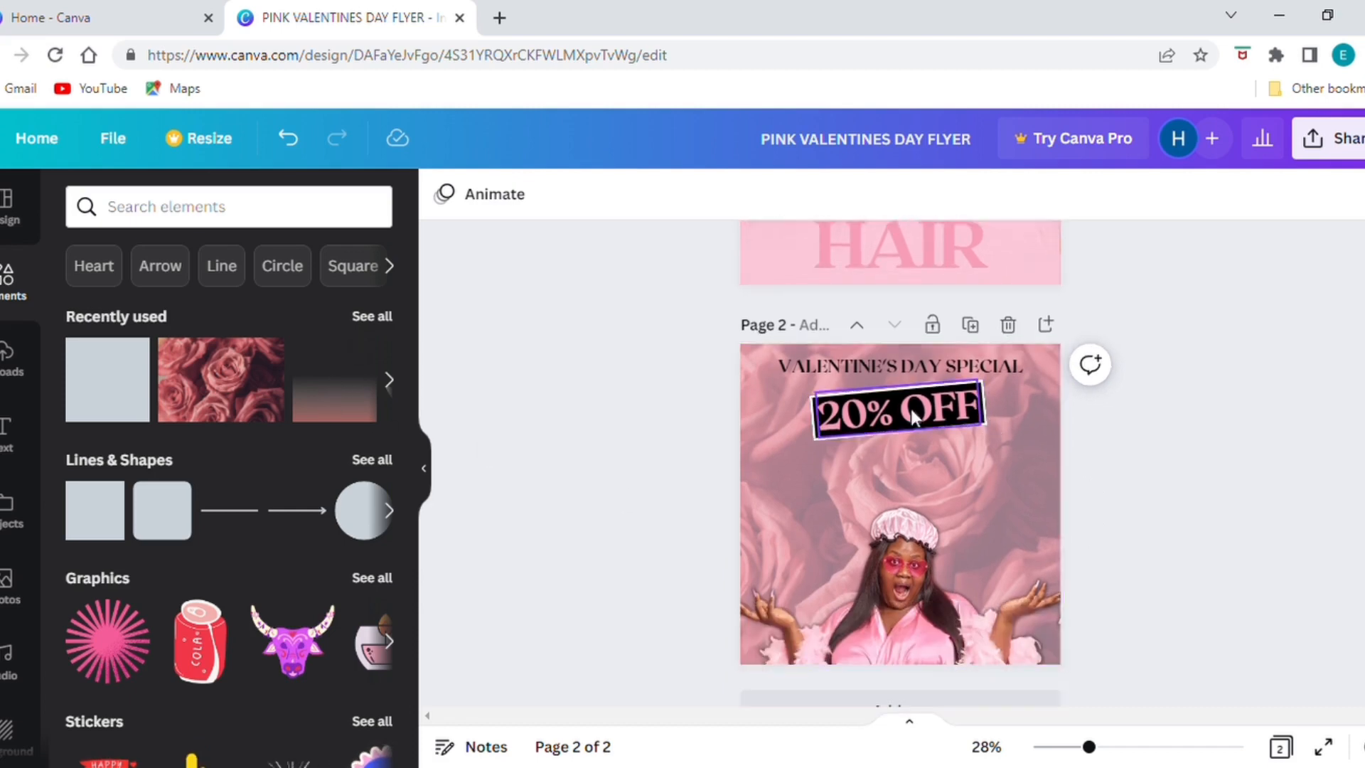
scroll(807, 485, up, 2)
click(846, 269)
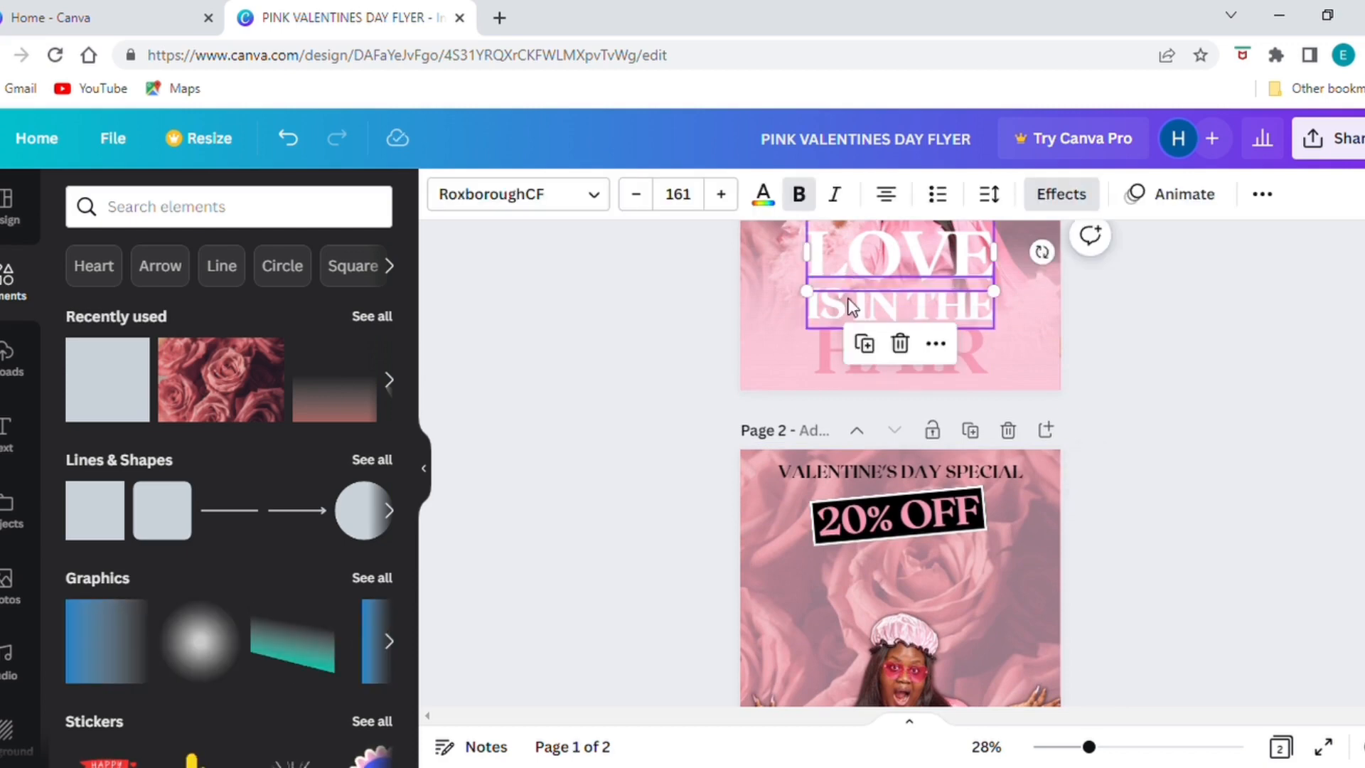
drag(930, 525, 887, 610)
double_click(893, 609)
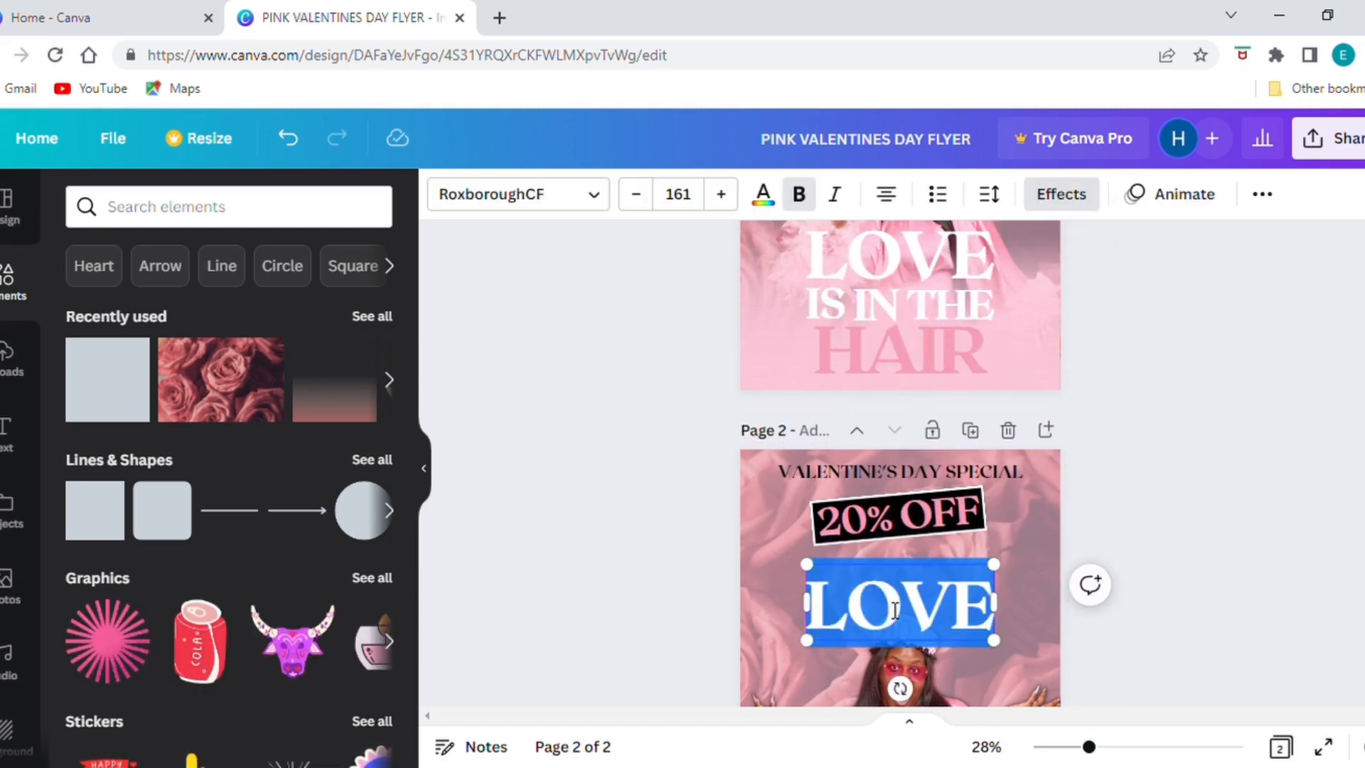
text(ALL WIGS)
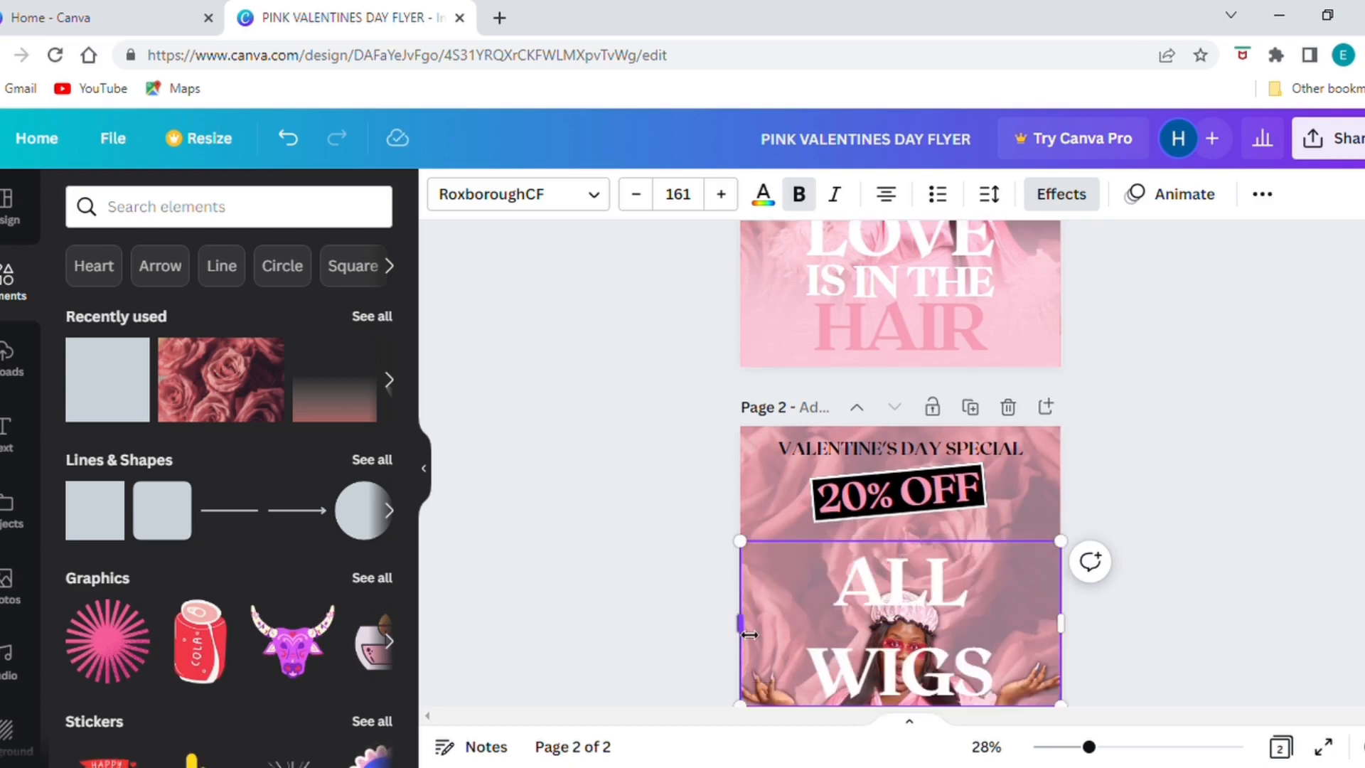
Resize "ALL WIGS" to about size 130 on a single line and center it between "20% OFF" and the model
drag(749, 634, 668, 626)
drag(668, 543, 853, 594)
drag(952, 665, 935, 629)
drag(787, 549, 708, 556)
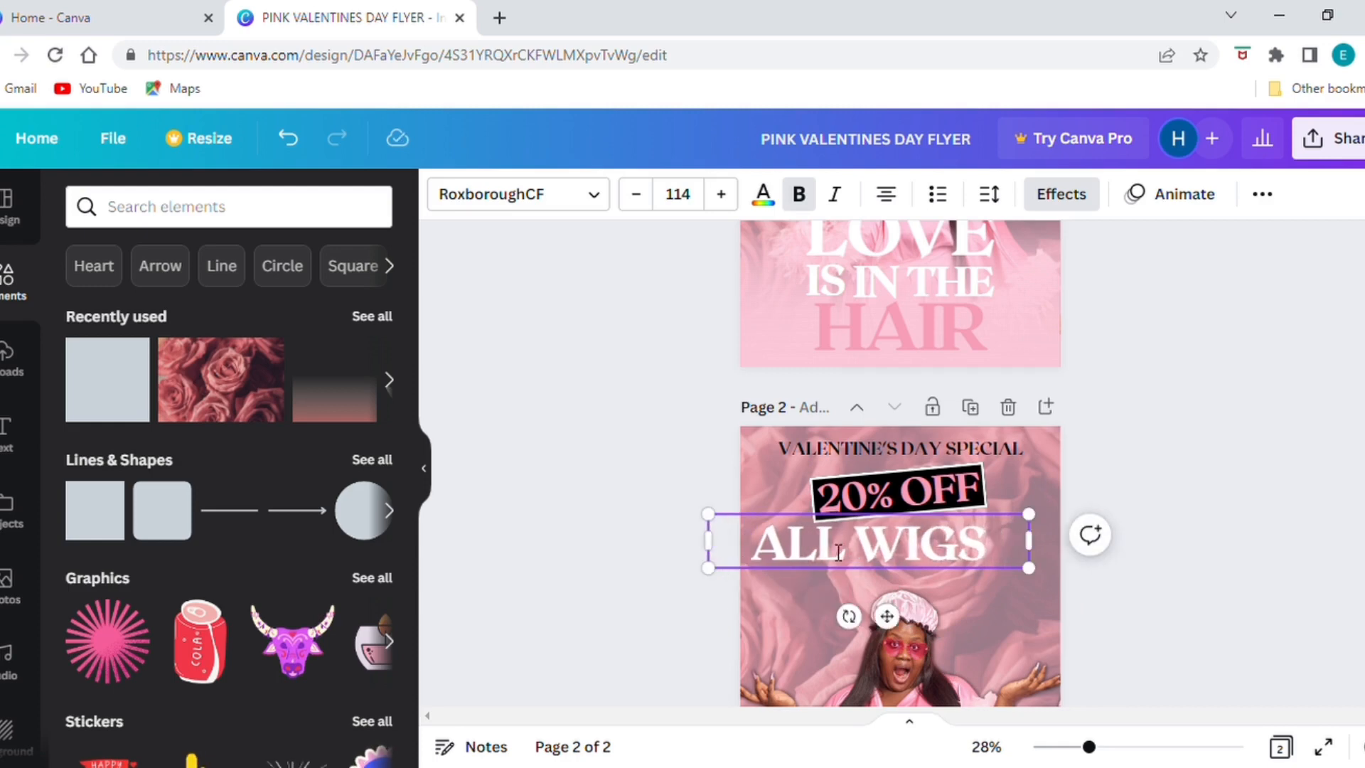
drag(1036, 530, 1073, 533)
drag(1012, 578, 962, 600)
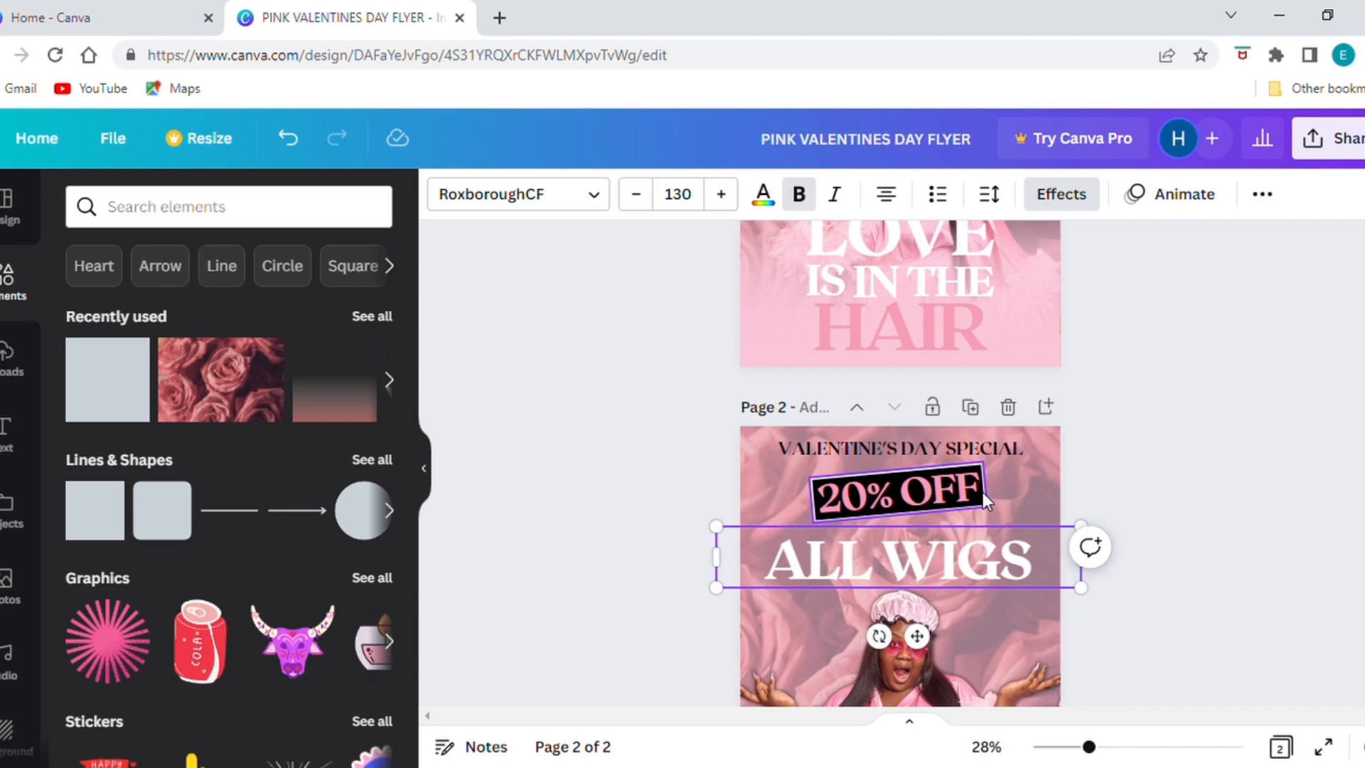
Group the "20% OFF" text with its black rectangle and move the group down to just above "ALL WIGS"
click(983, 492)
click(975, 492)
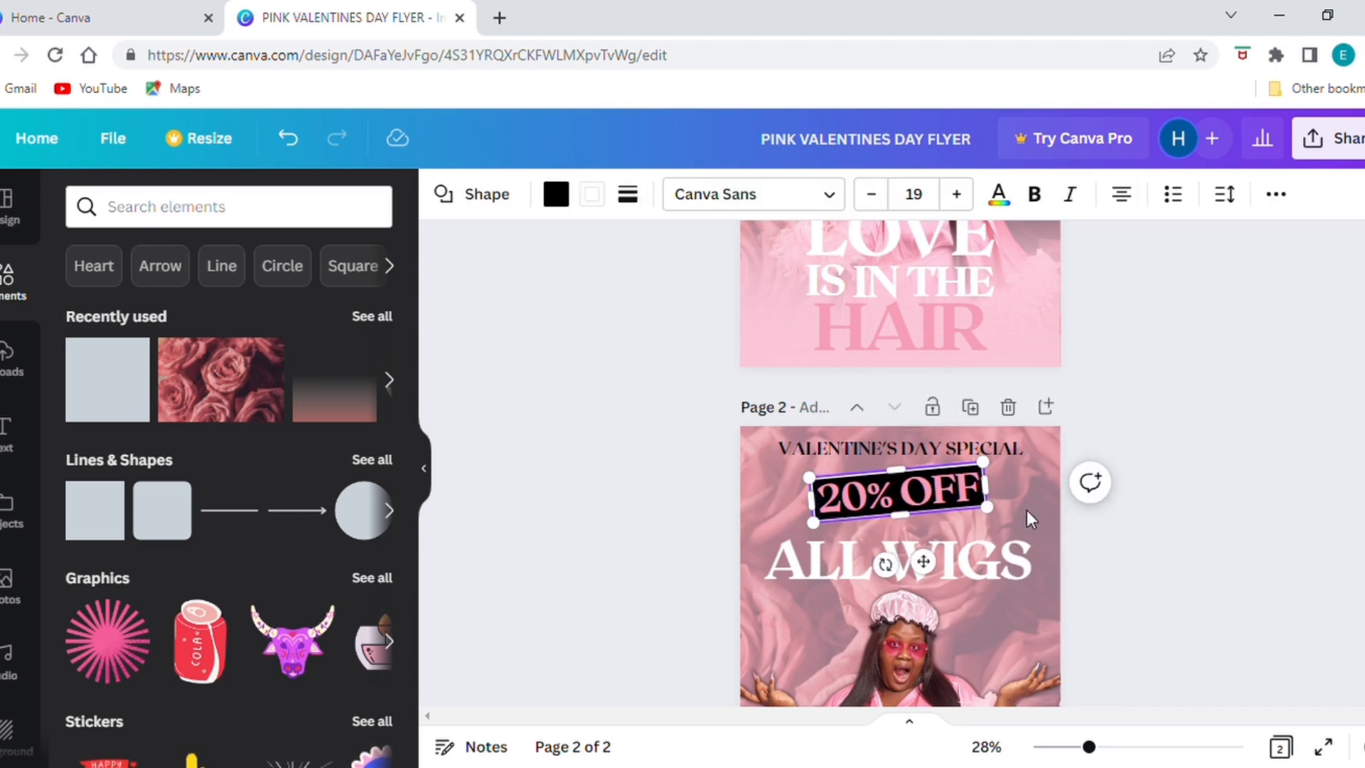
click(949, 492)
click(1359, 203)
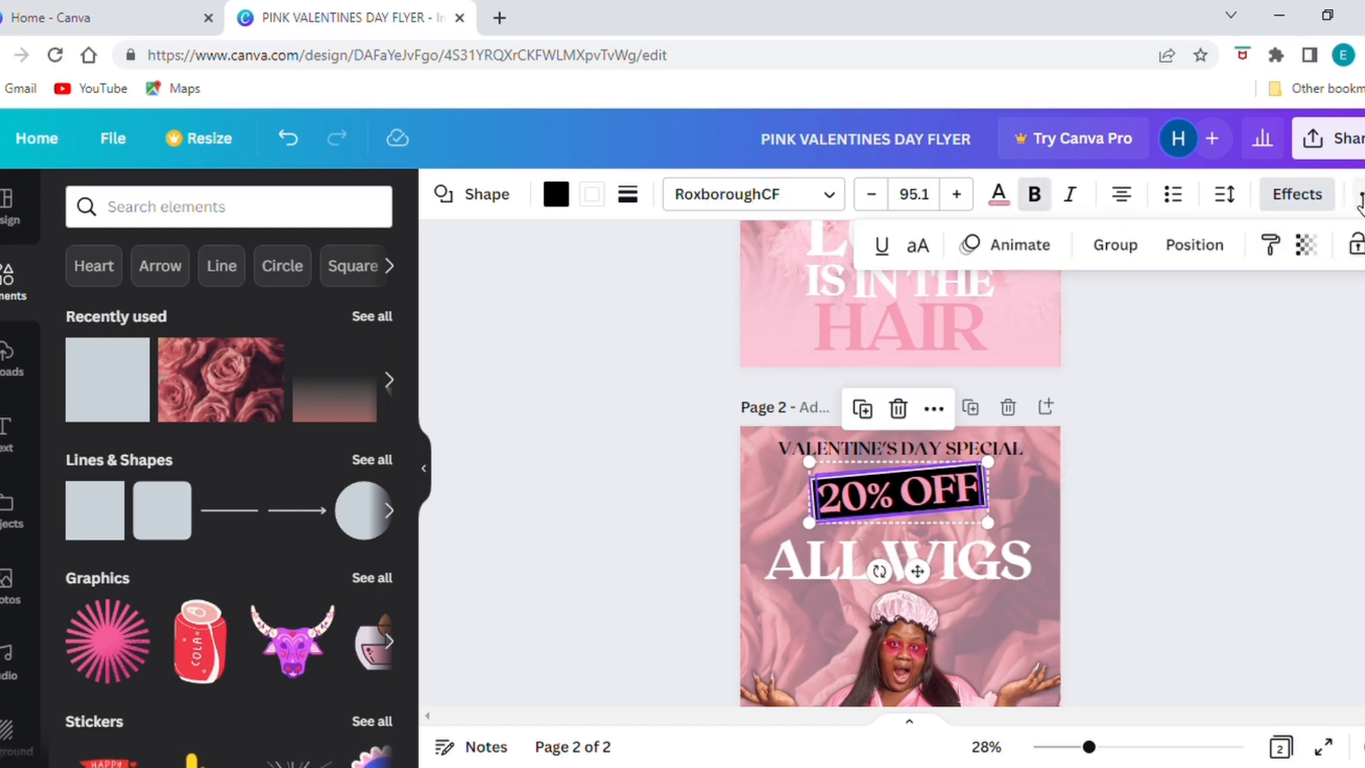
click(1109, 256)
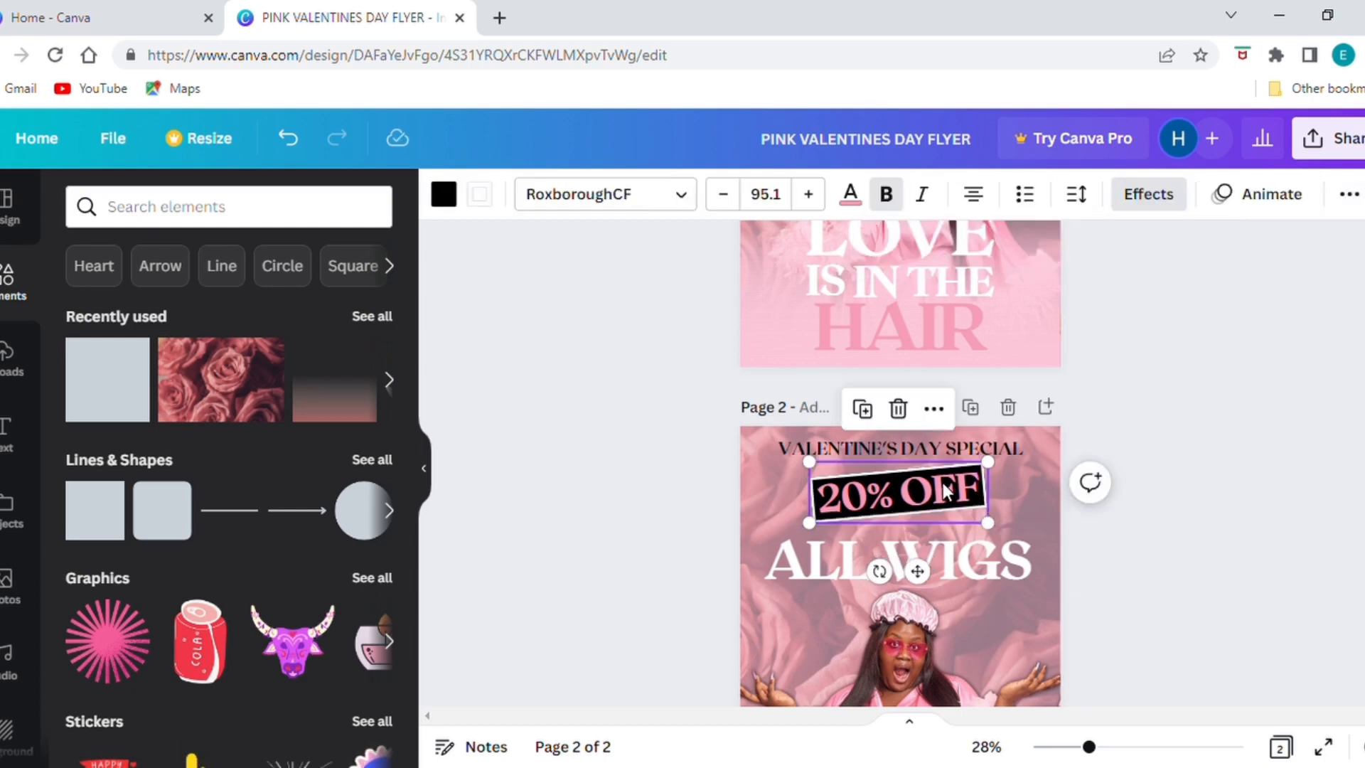
drag(943, 483, 953, 514)
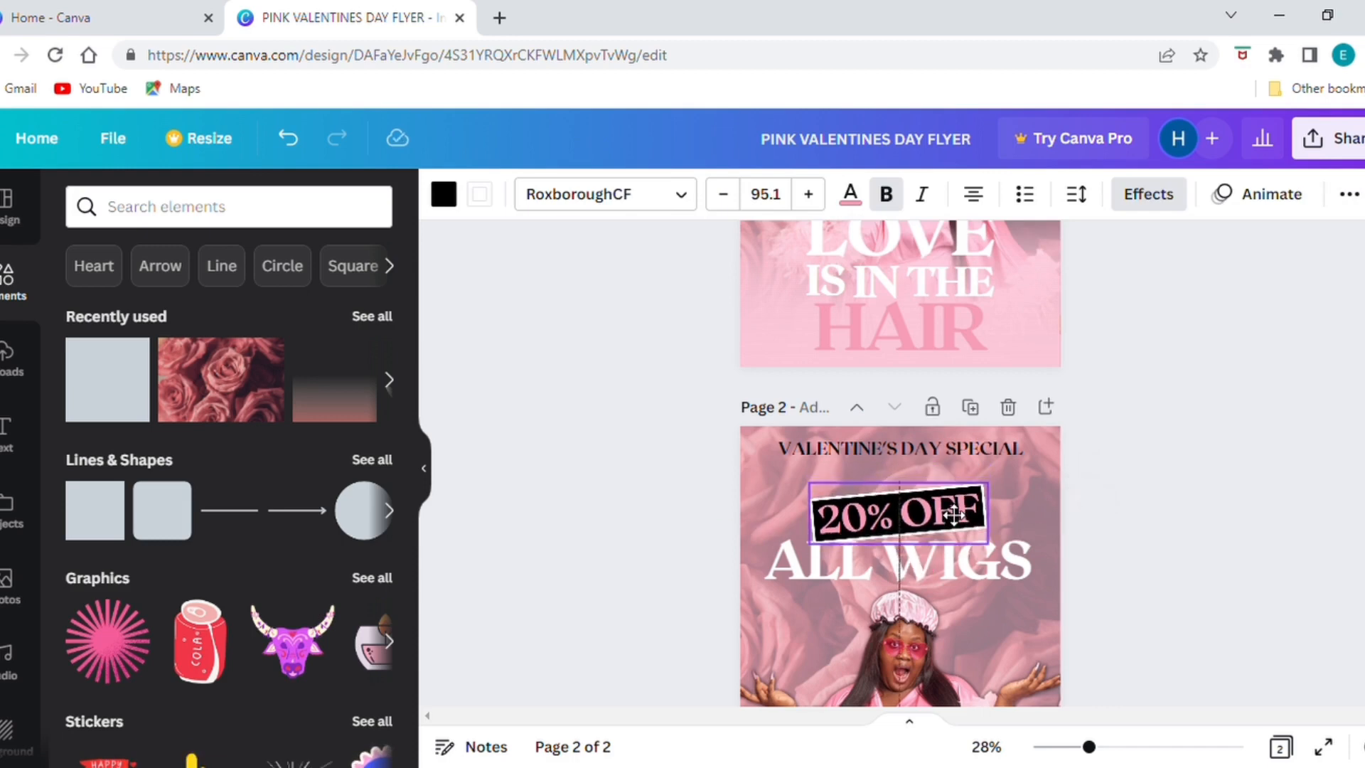
click(1113, 573)
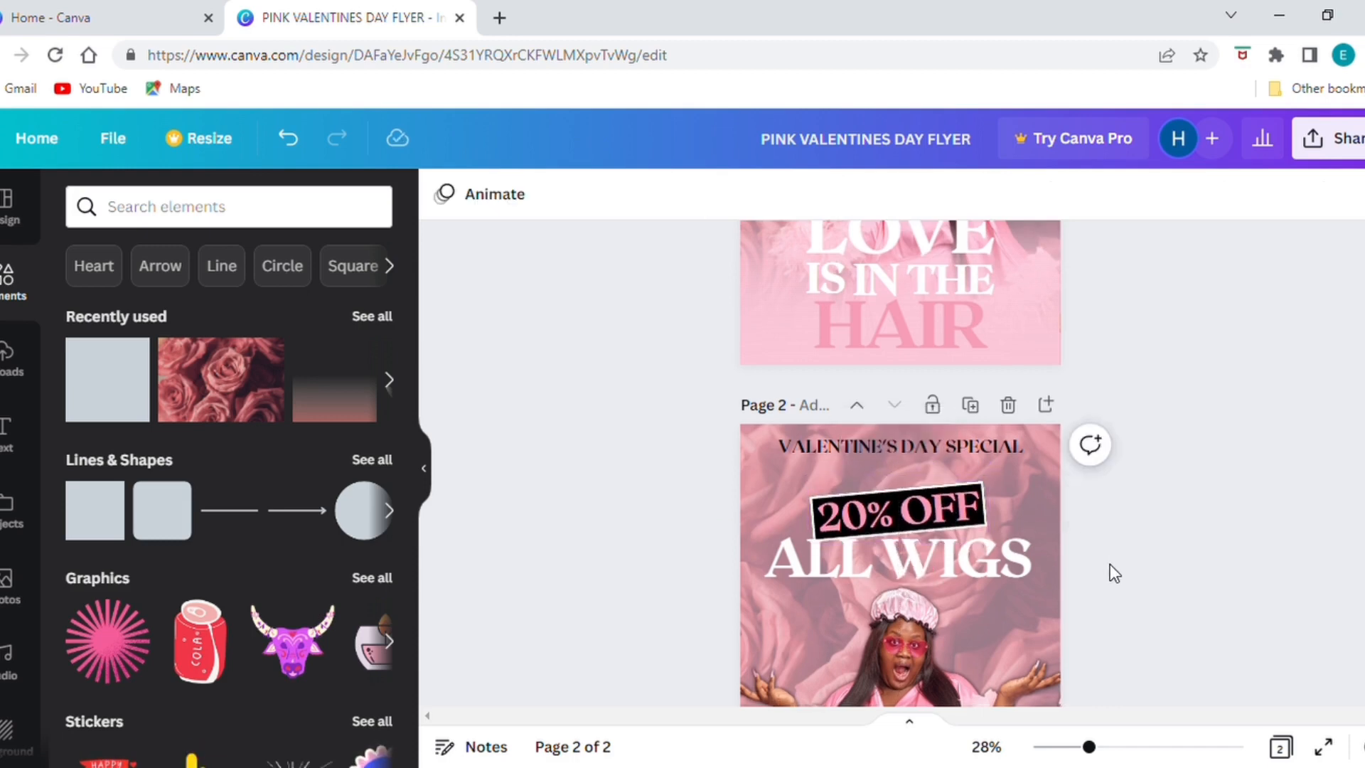
Add a third page to the design after page 2
scroll(1110, 565, down, 2)
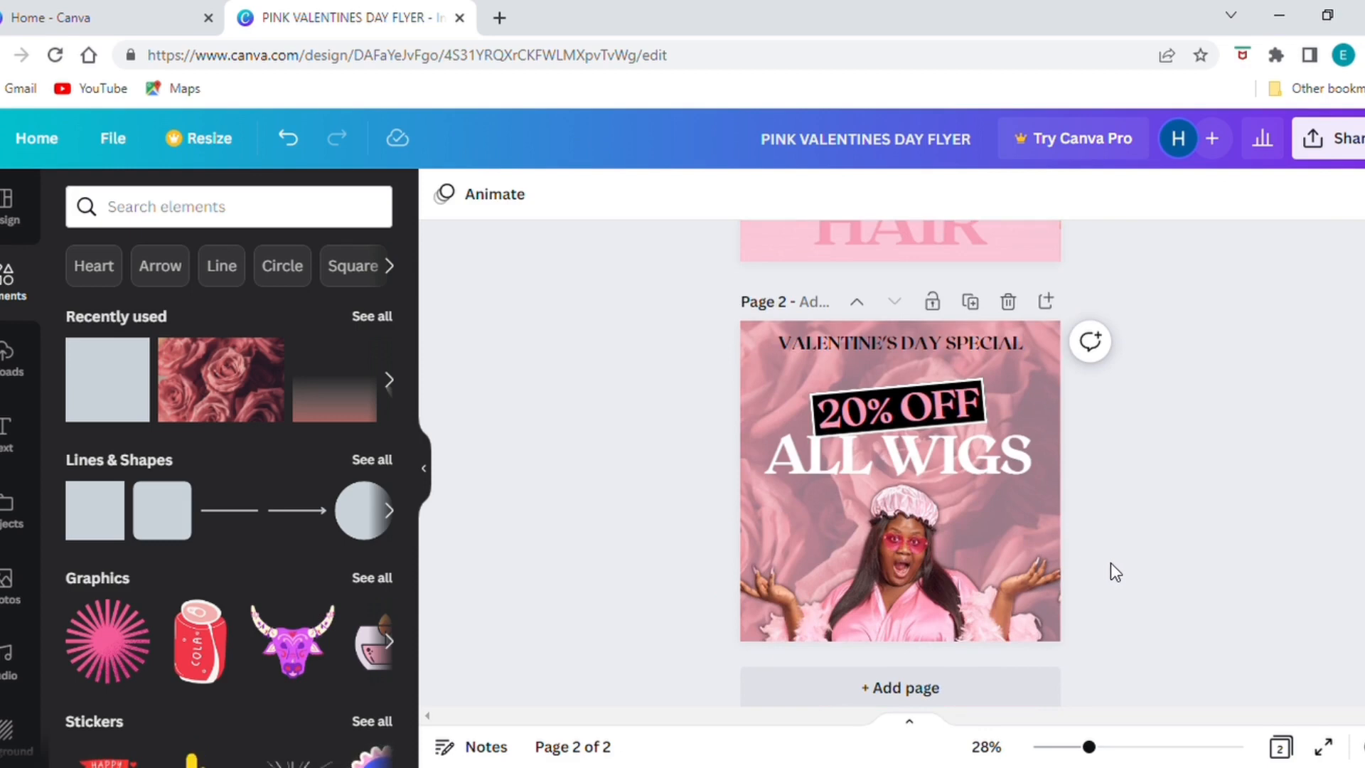
scroll(1108, 511, down, 1)
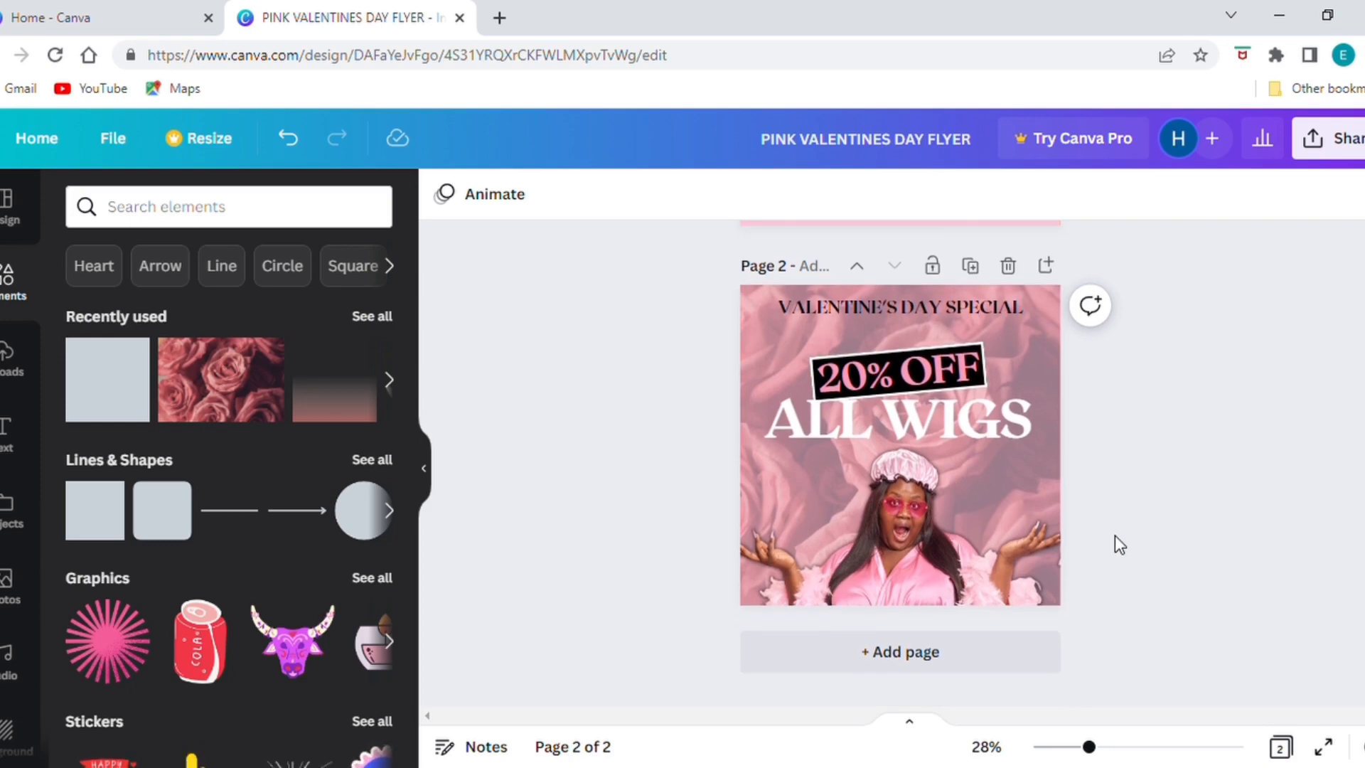
scroll(1115, 537, up, 3)
scroll(1115, 539, down, 3)
click(1044, 650)
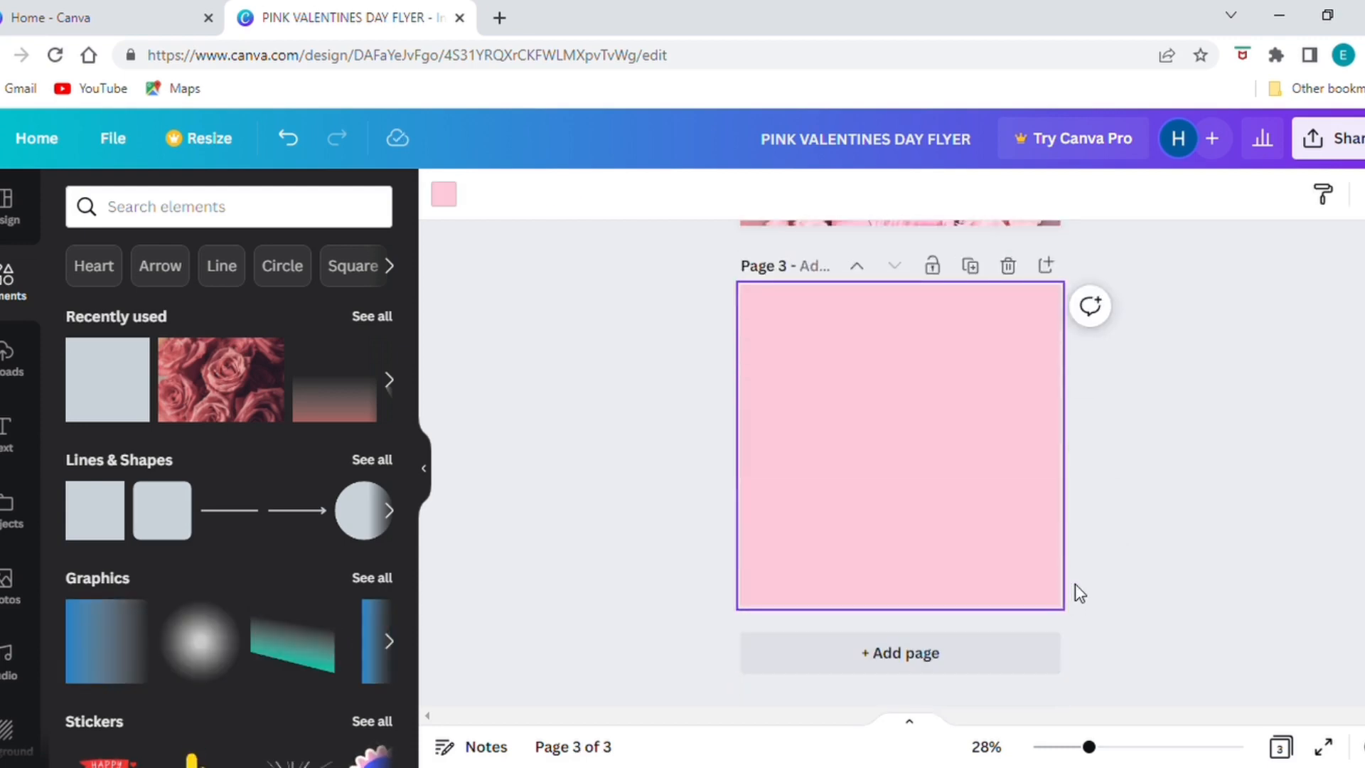
Duplicate "ALL WIGS" onto page 3, change the copy's text to "TAG US", and center it along the page's top edge
click(9, 424)
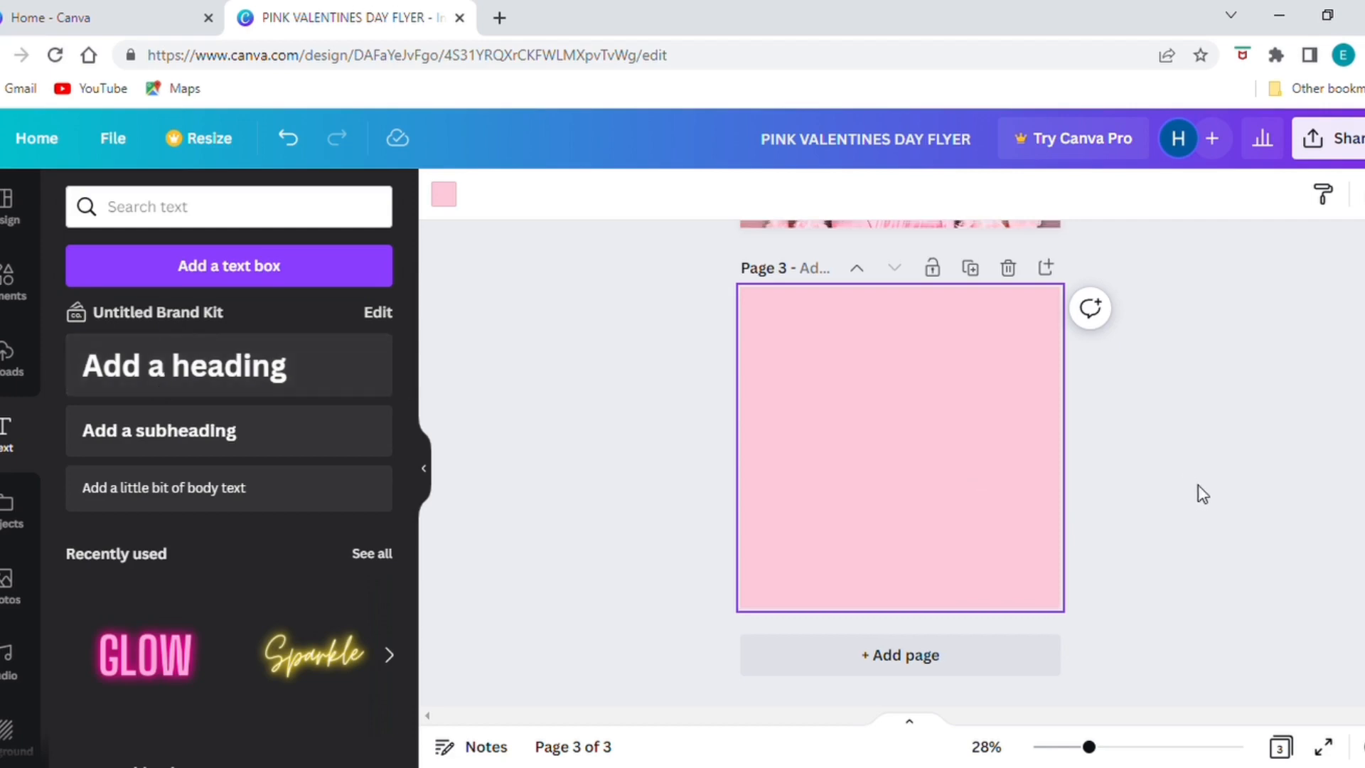
scroll(1201, 493, up, 5)
click(959, 470)
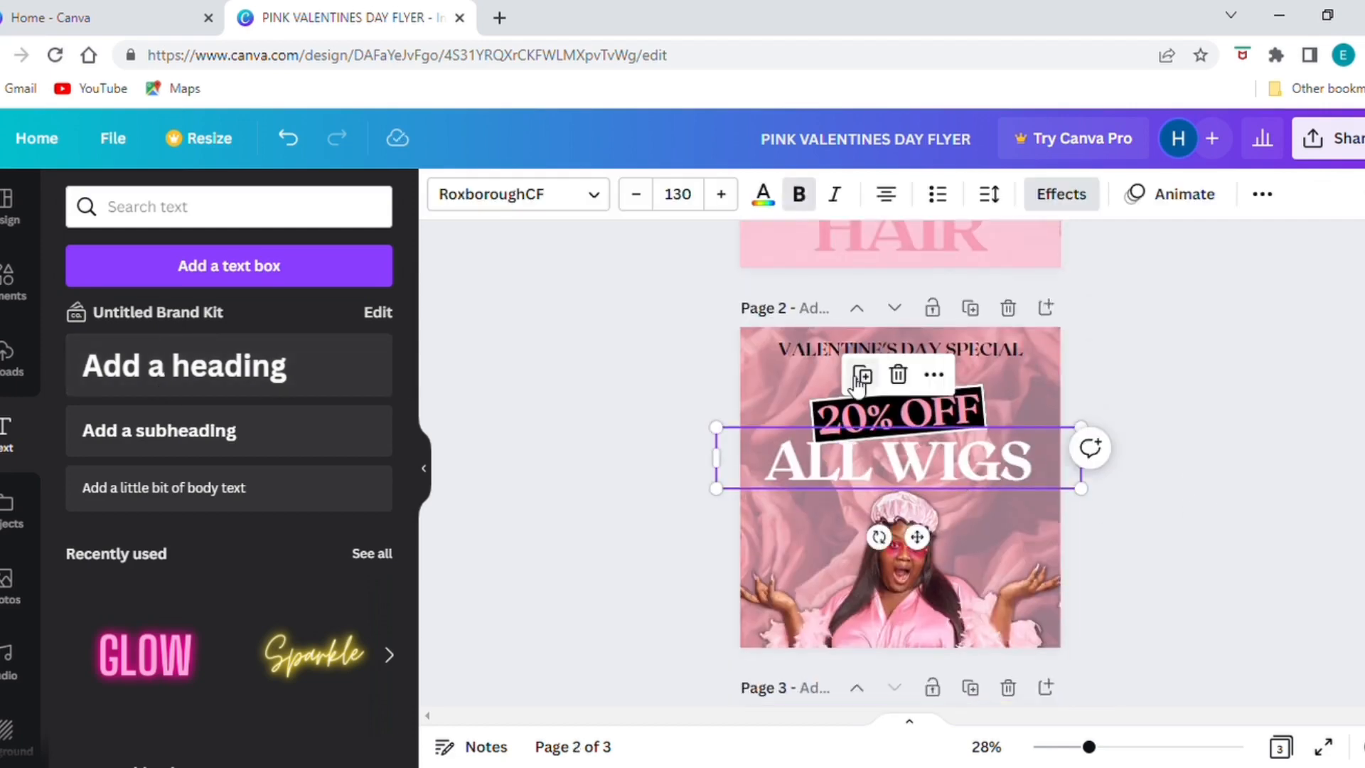
scroll(961, 705, down, 4)
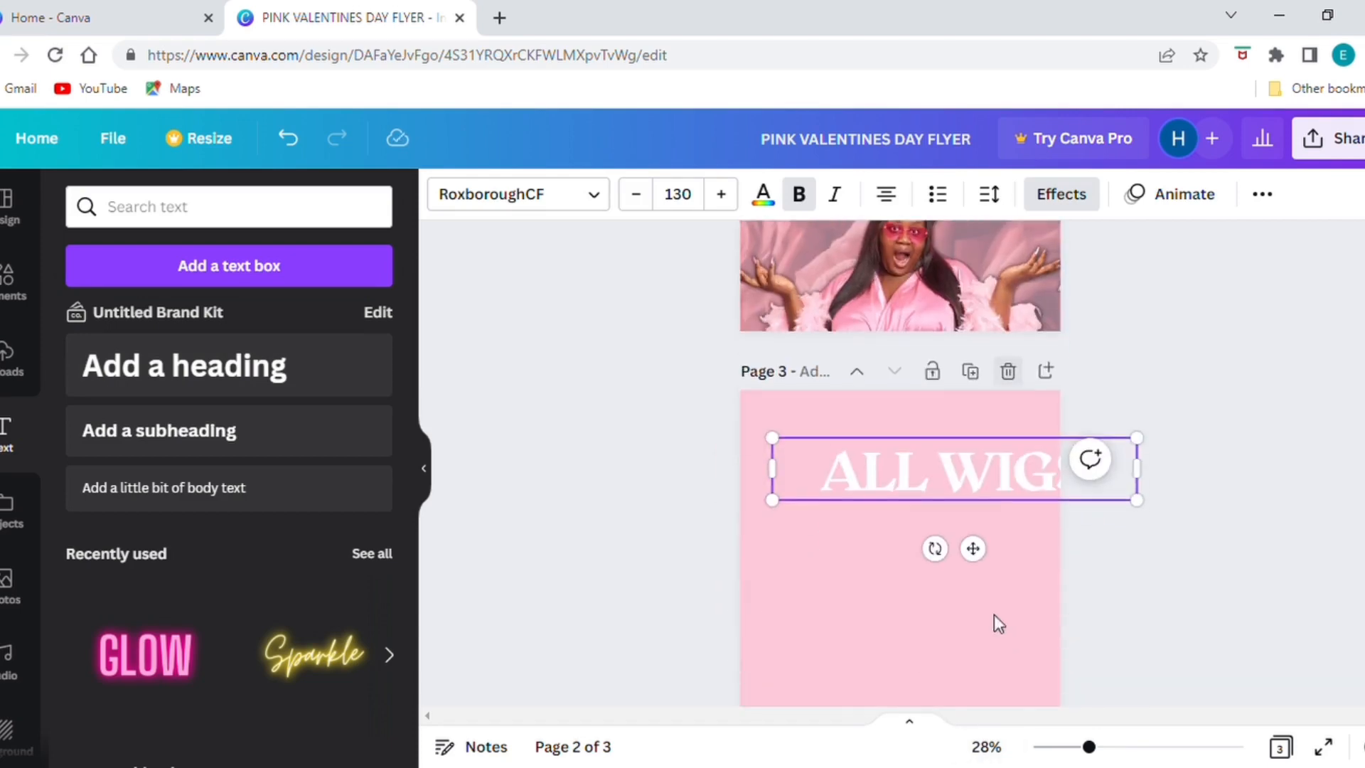
drag(990, 494, 929, 510)
double_click(938, 515)
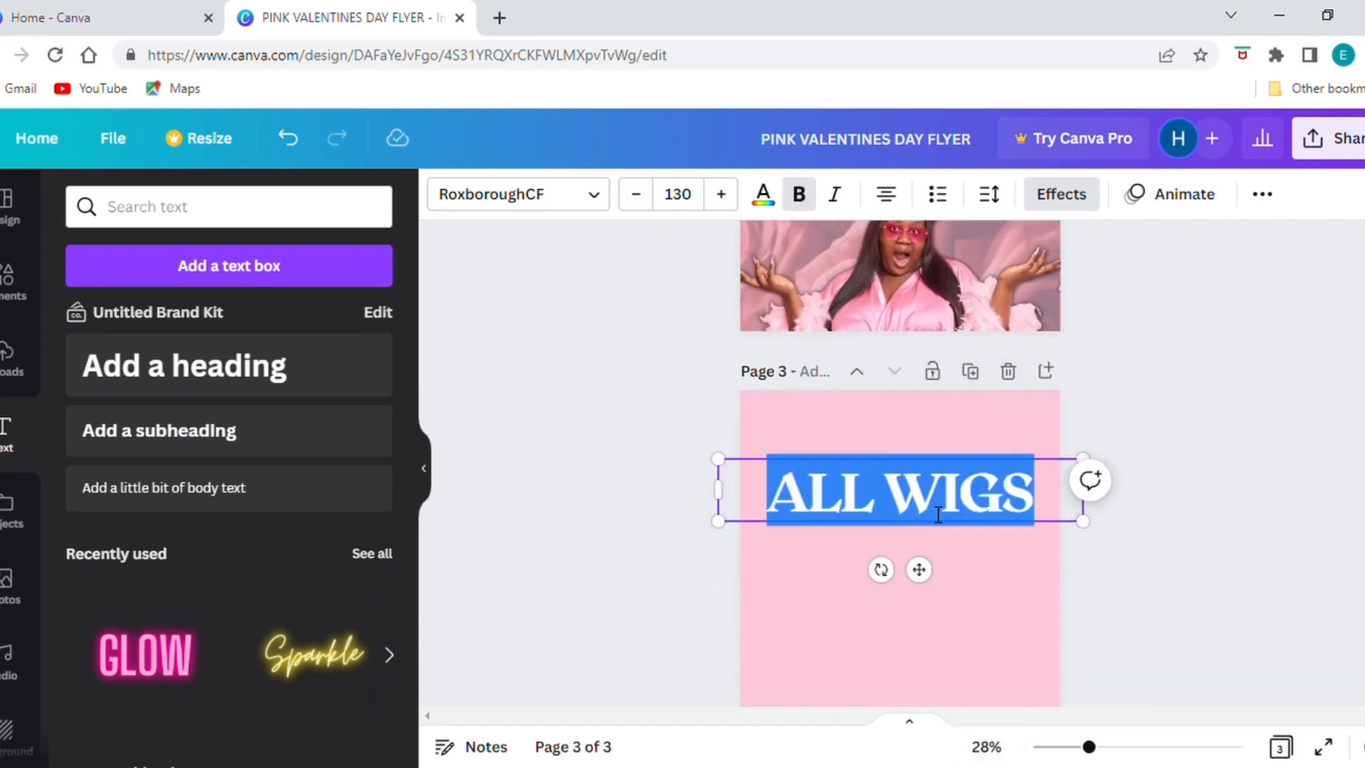
text(TAG US)
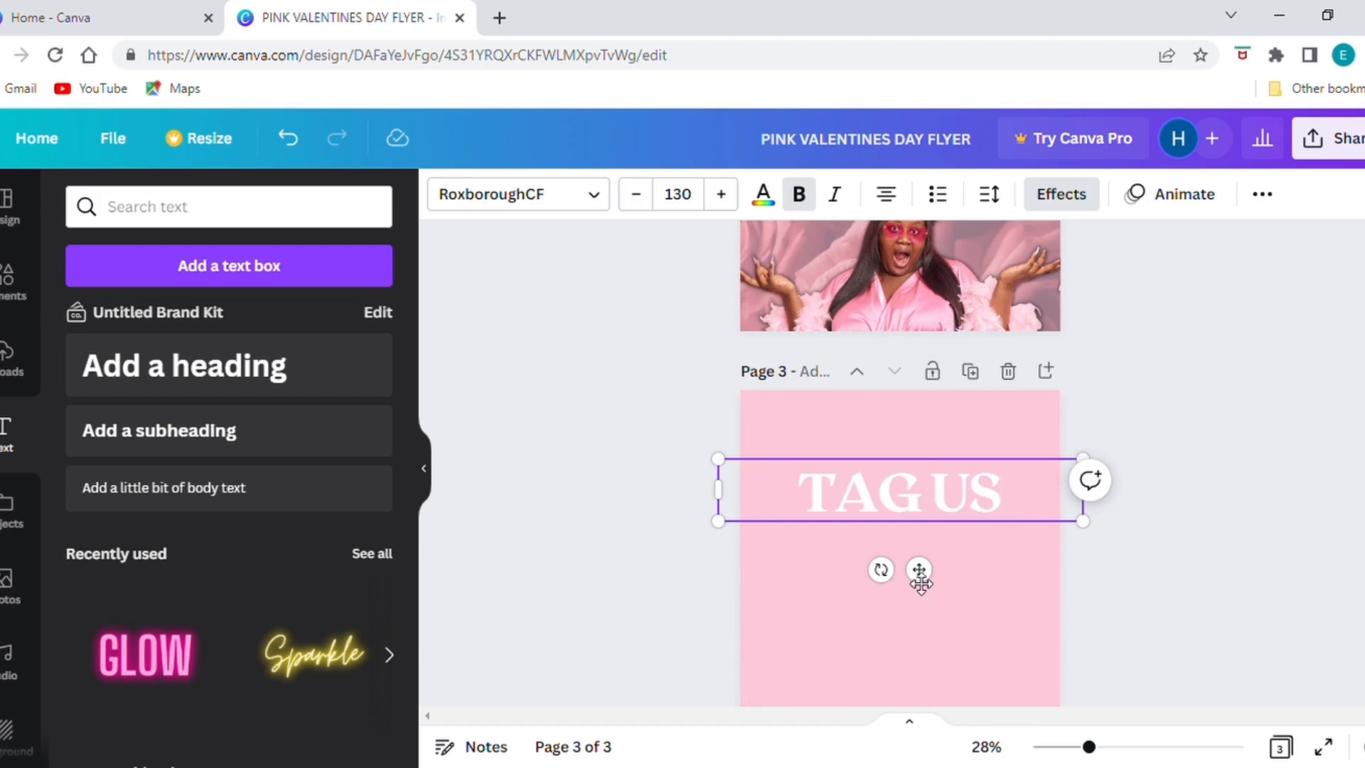
drag(919, 570, 920, 512)
Duplicate "TAG US", place the copy directly below it on page 3, and change its text to "TO BE FEATURED"
click(864, 339)
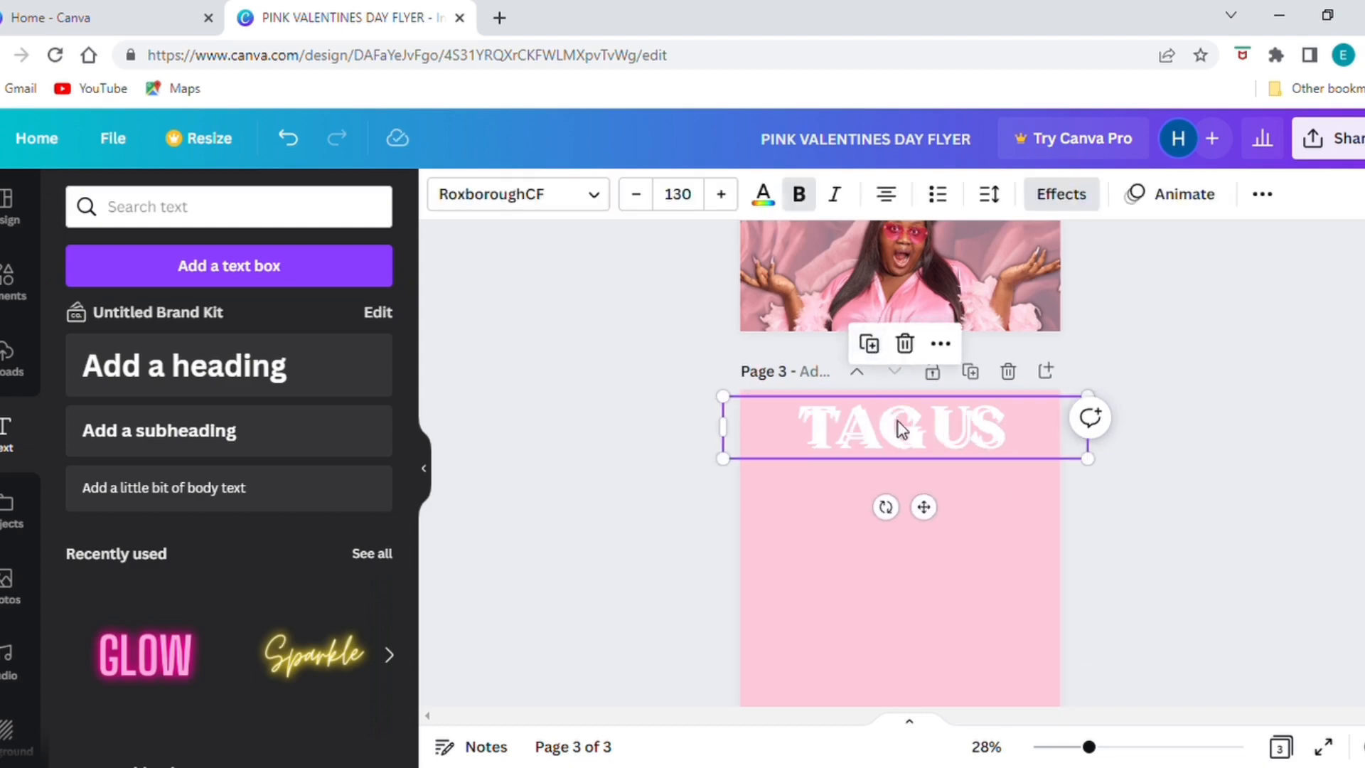
double_click(912, 488)
text(TO BE FEATURES)
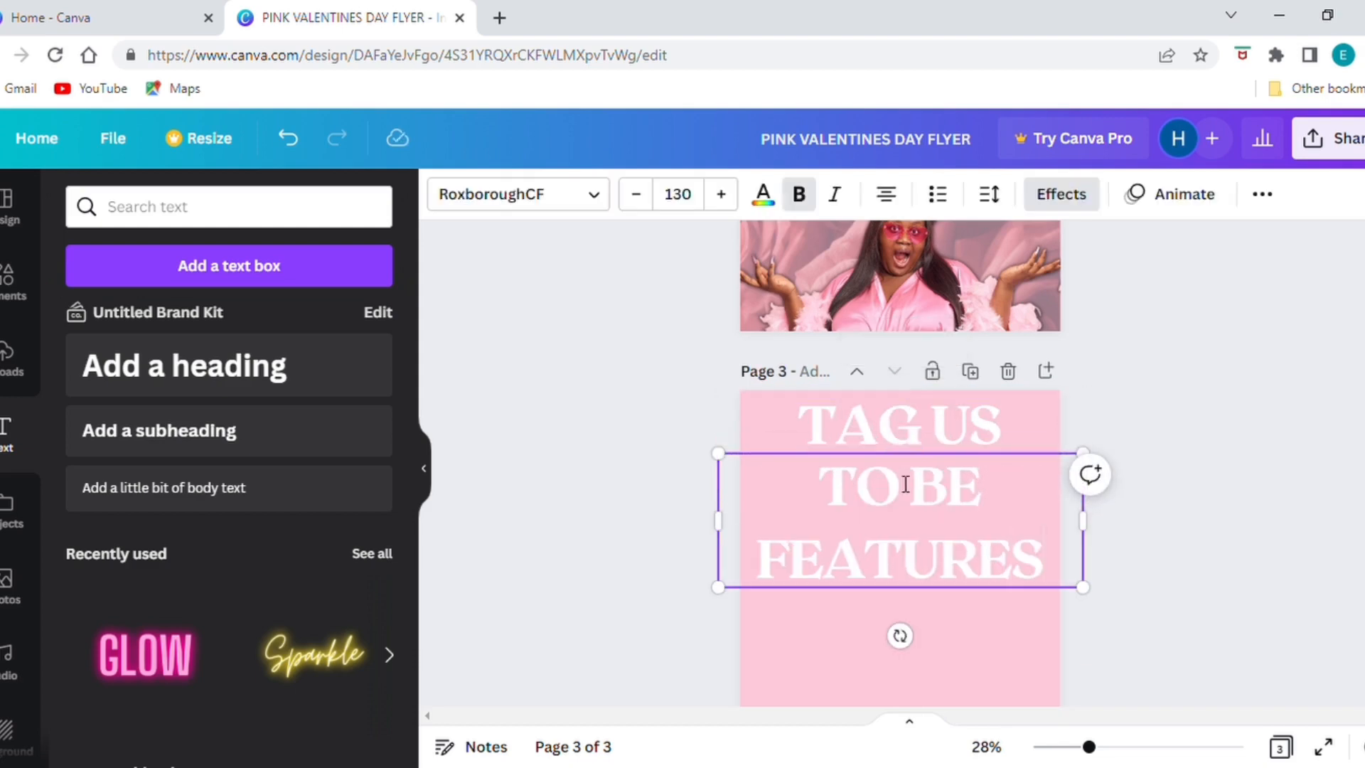
key(BackSpace)
text(D)
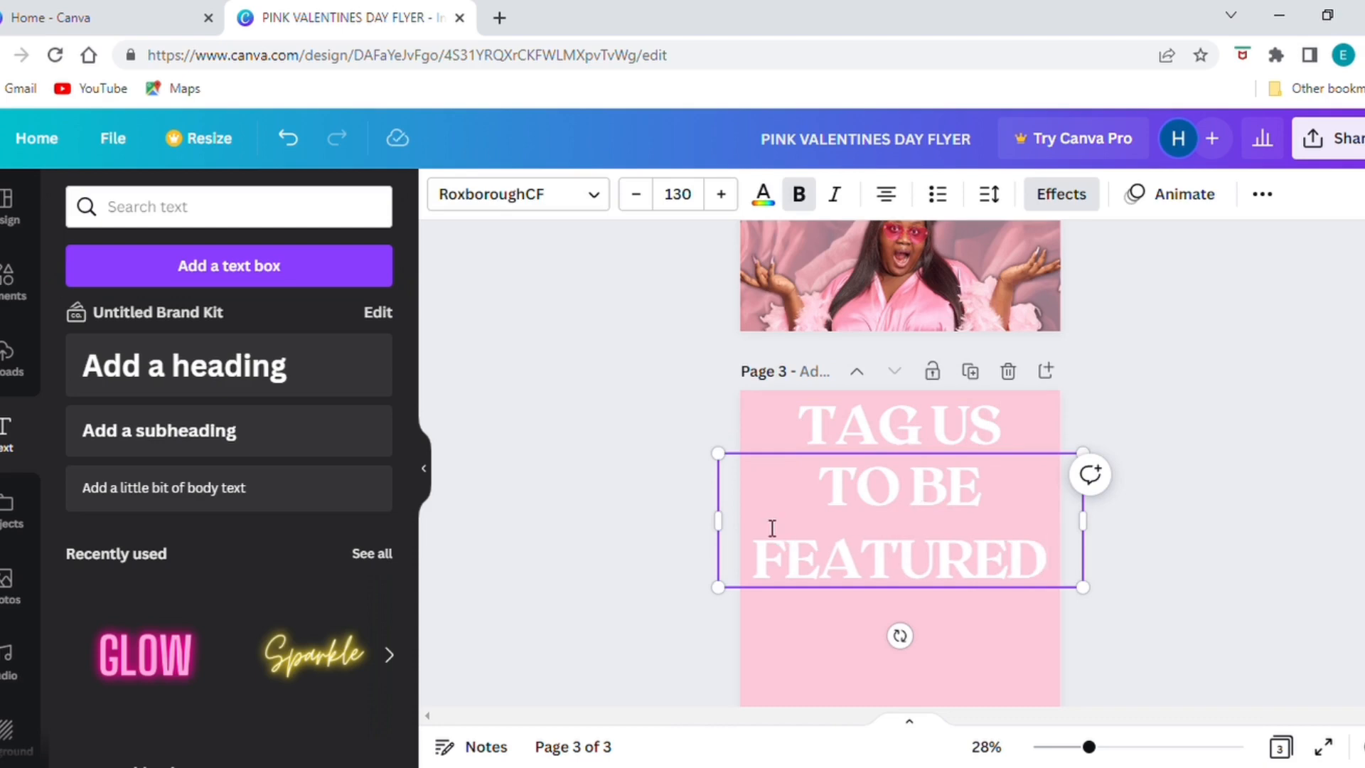
Fit "TO BE FEATURED" on one line, scale it down to size 78, and place it directly under "TAG US"
drag(728, 534, 569, 541)
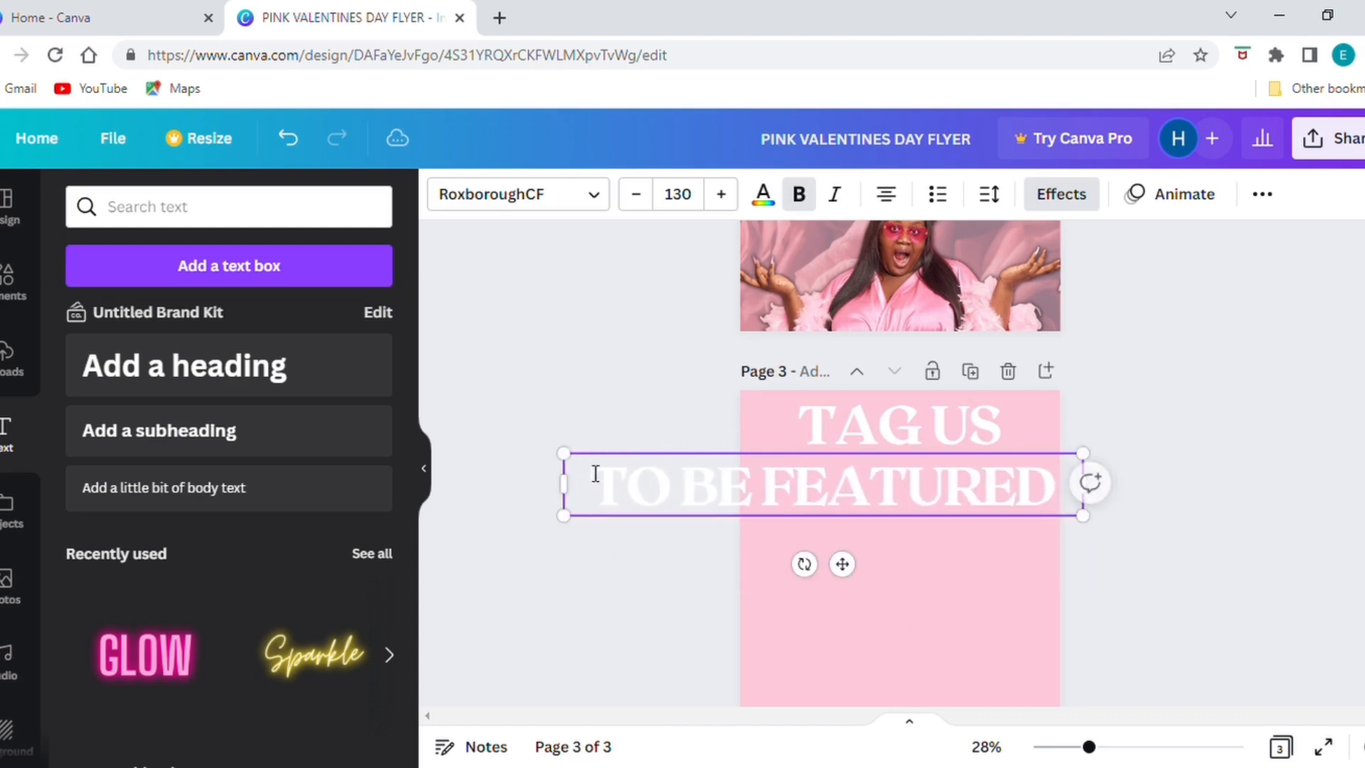
drag(562, 451, 750, 512)
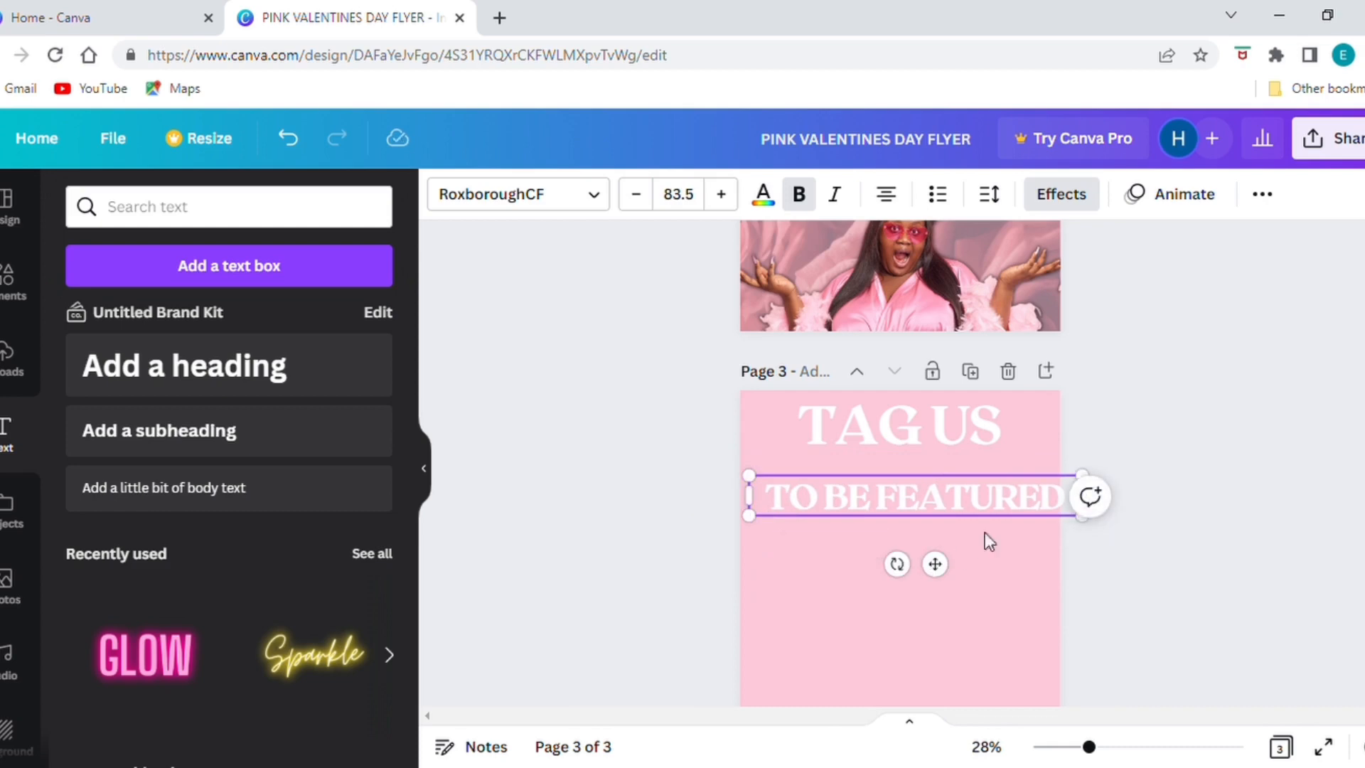
drag(1099, 486, 1076, 502)
drag(932, 582, 932, 553)
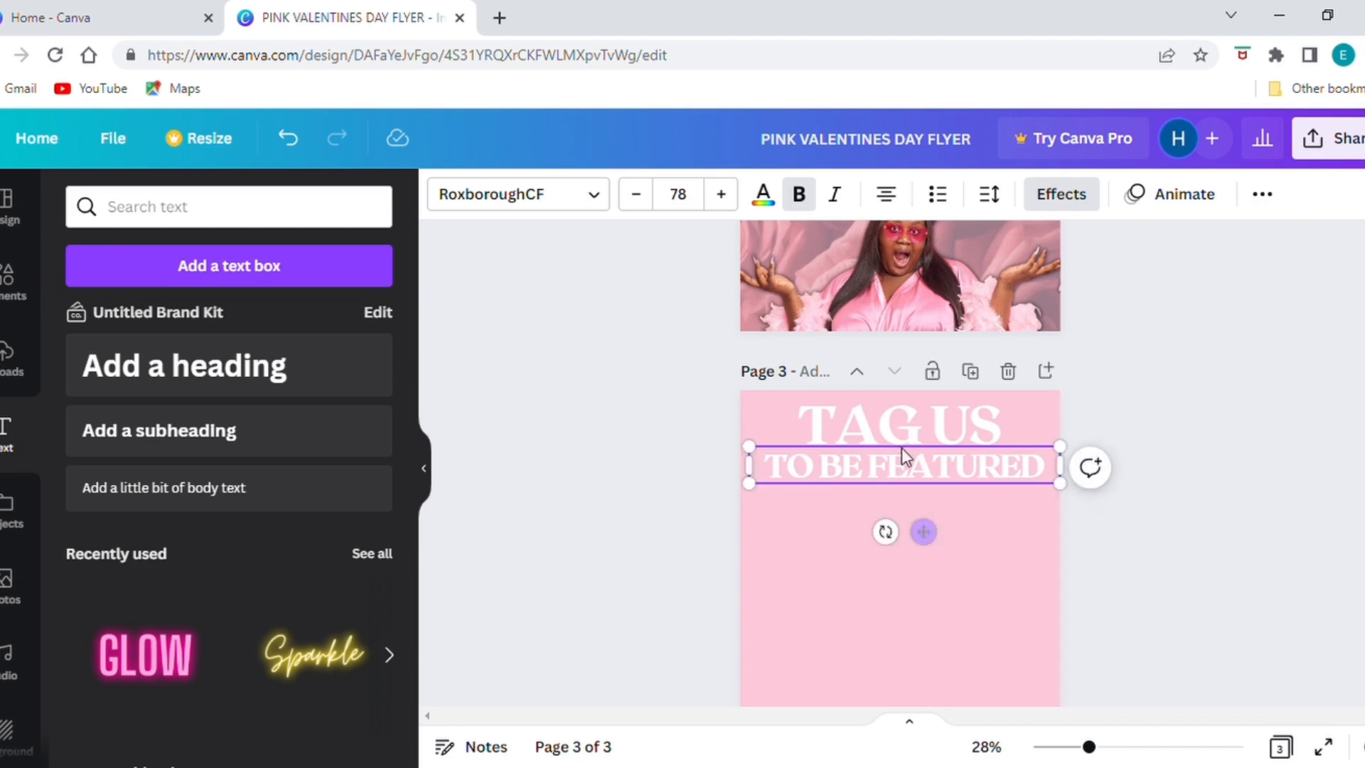
Change both the text color and the Splice effect color of "TO BE FEATURED" to black
click(763, 194)
click(162, 302)
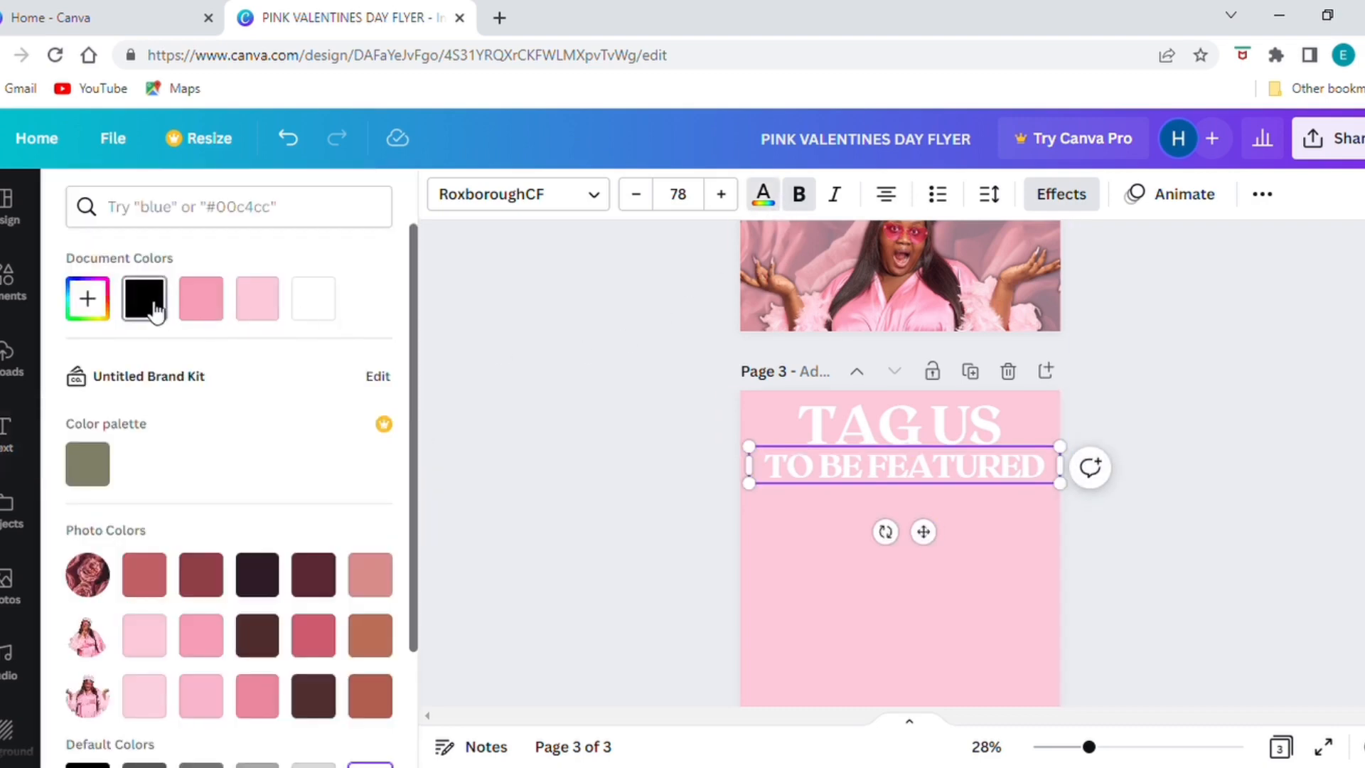
click(1061, 194)
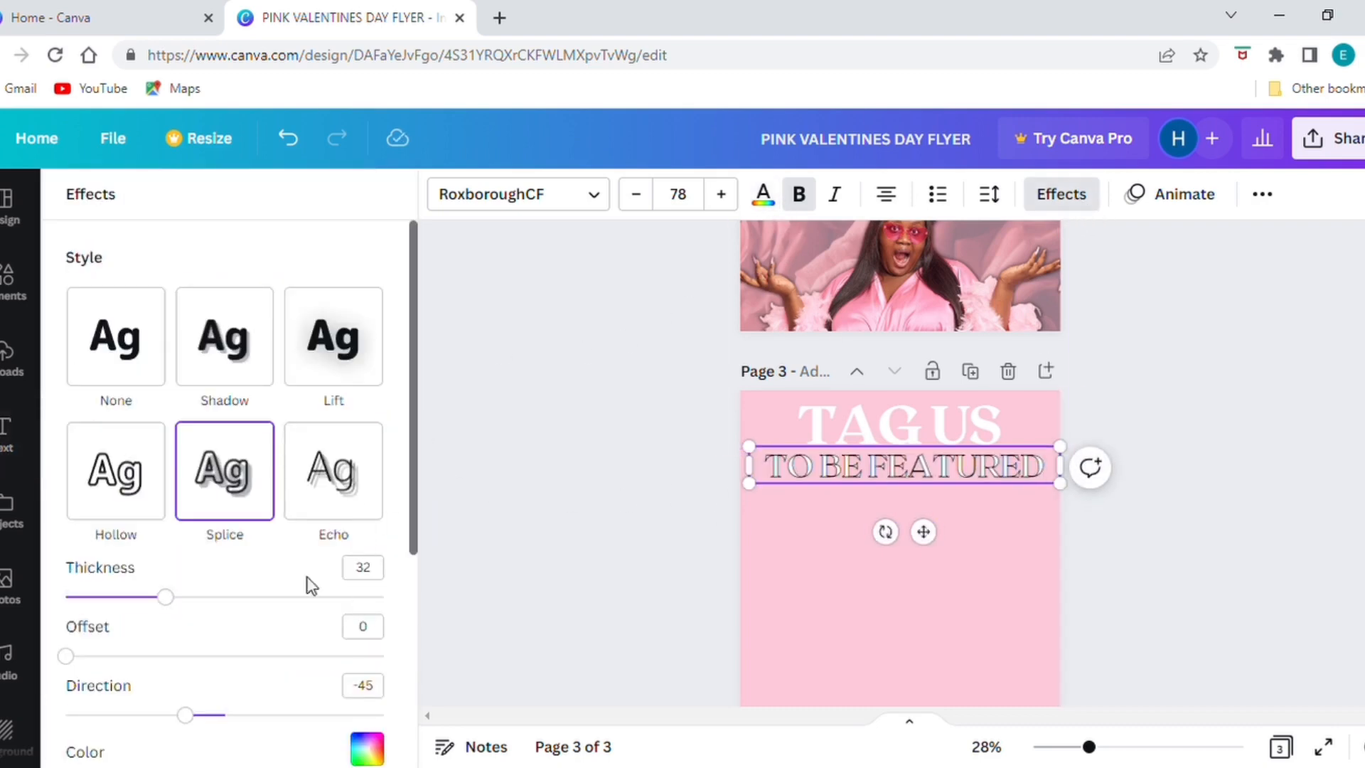
scroll(358, 600, down, 2)
click(364, 643)
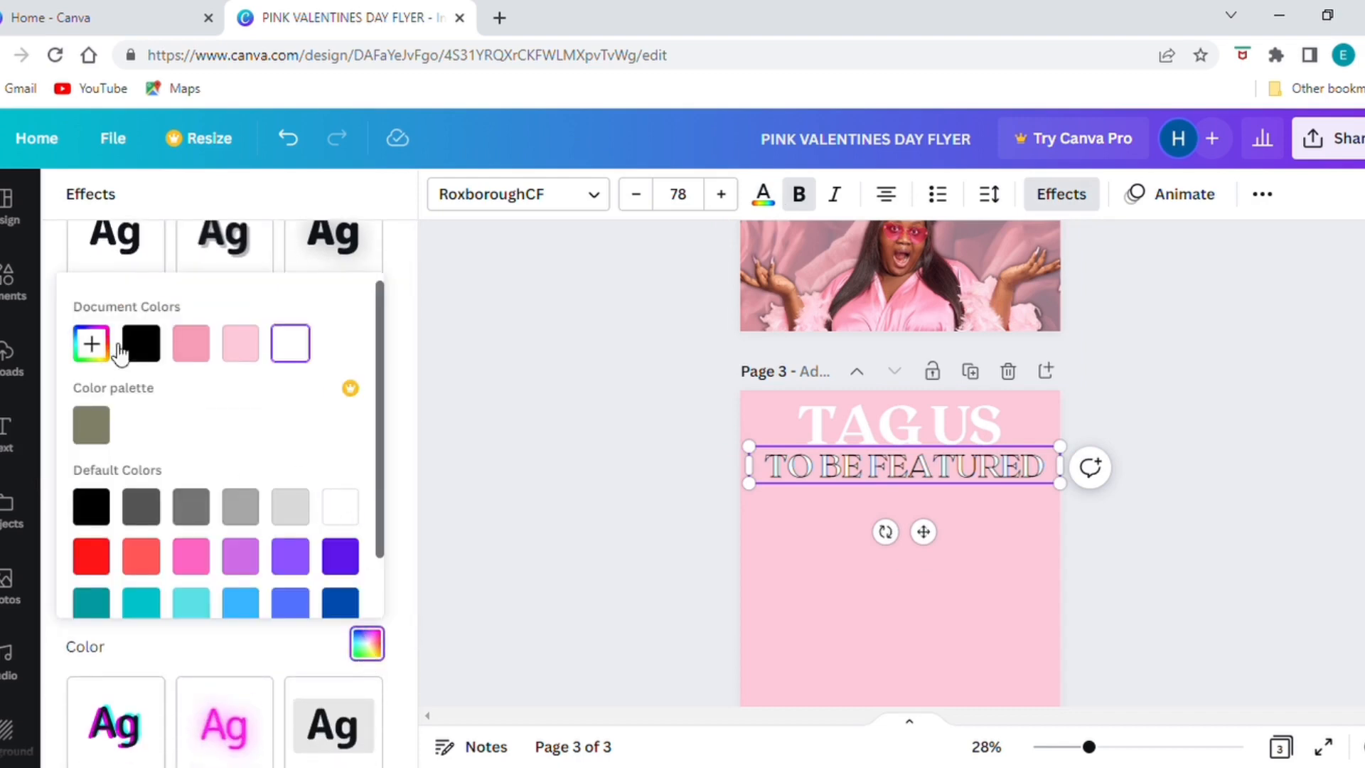
click(140, 346)
click(1142, 529)
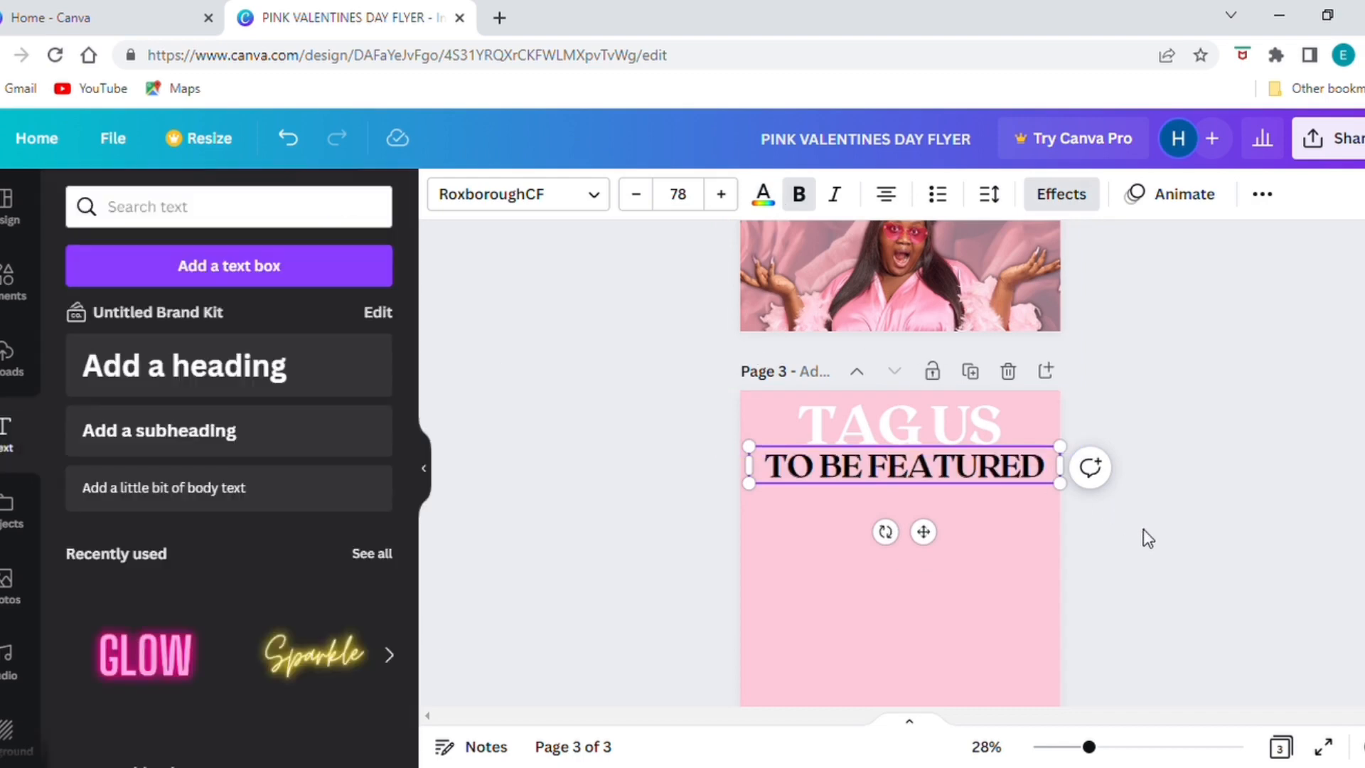
Center "TO BE FEATURED" horizontally on page 3 and fine-tune its spacing below "TAG US"
click(996, 466)
drag(1009, 478, 1004, 475)
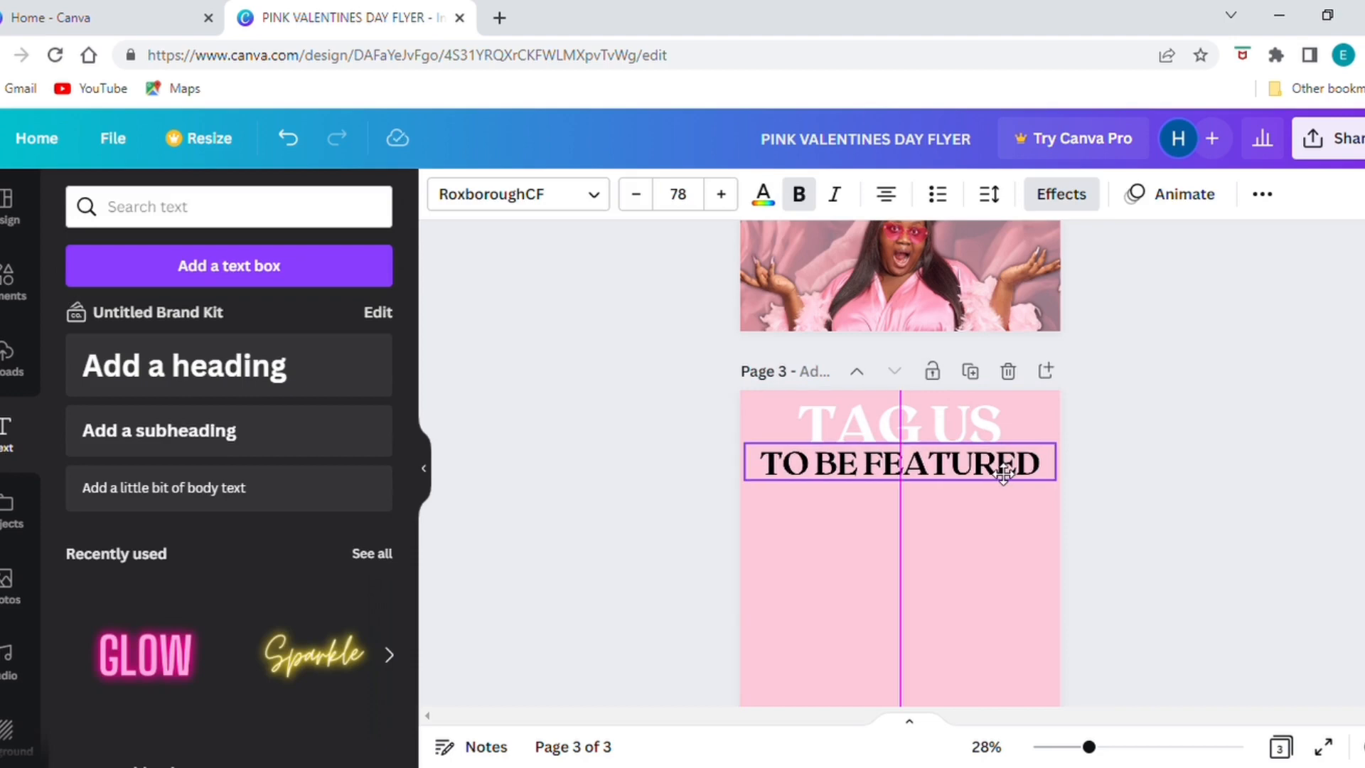
click(1087, 525)
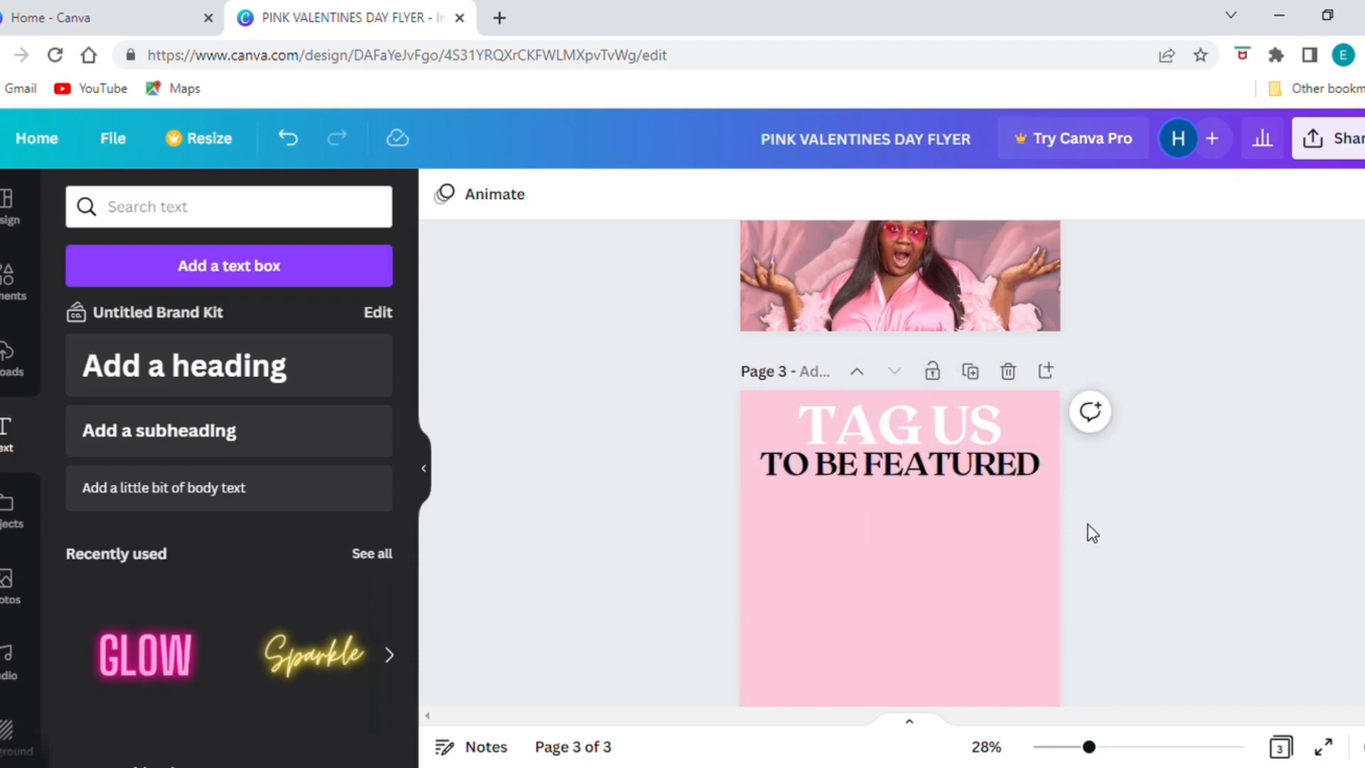
scroll(1095, 533, down, 2)
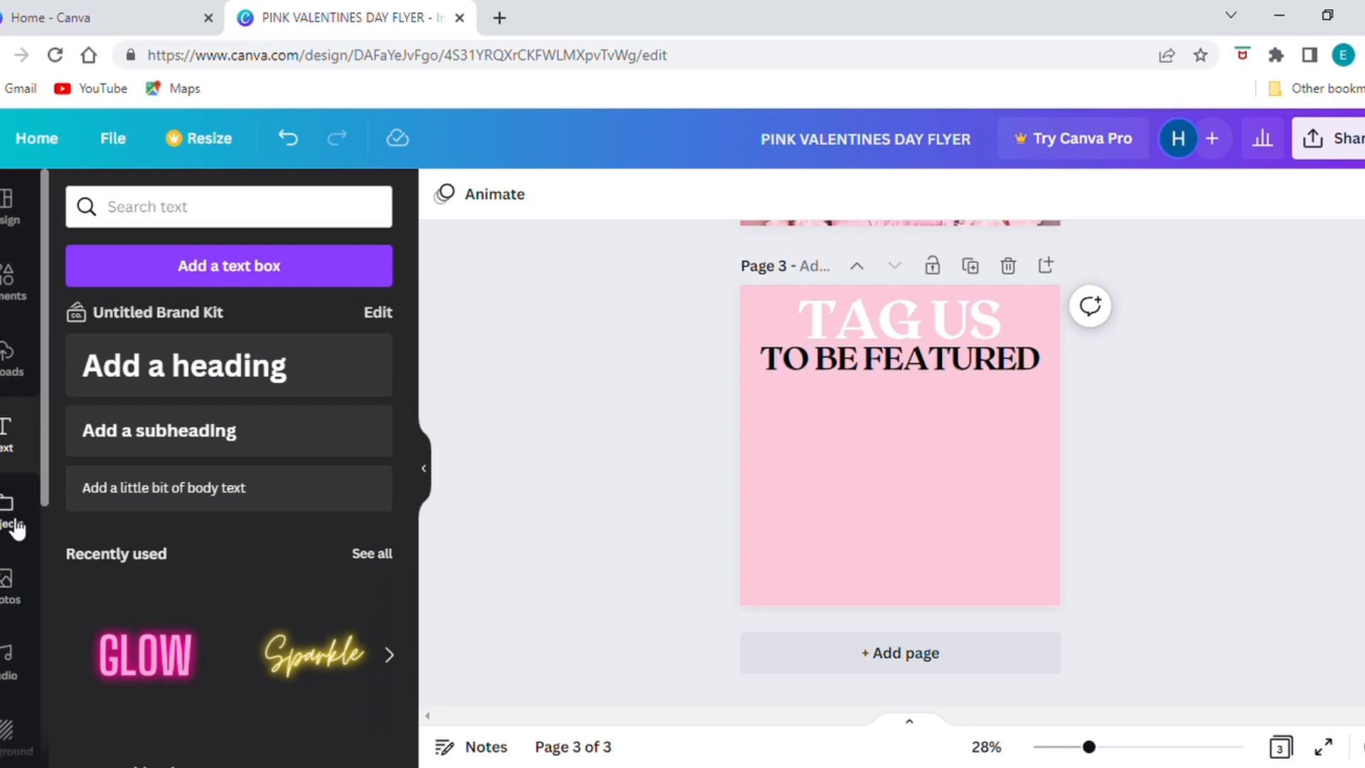
click(902, 363)
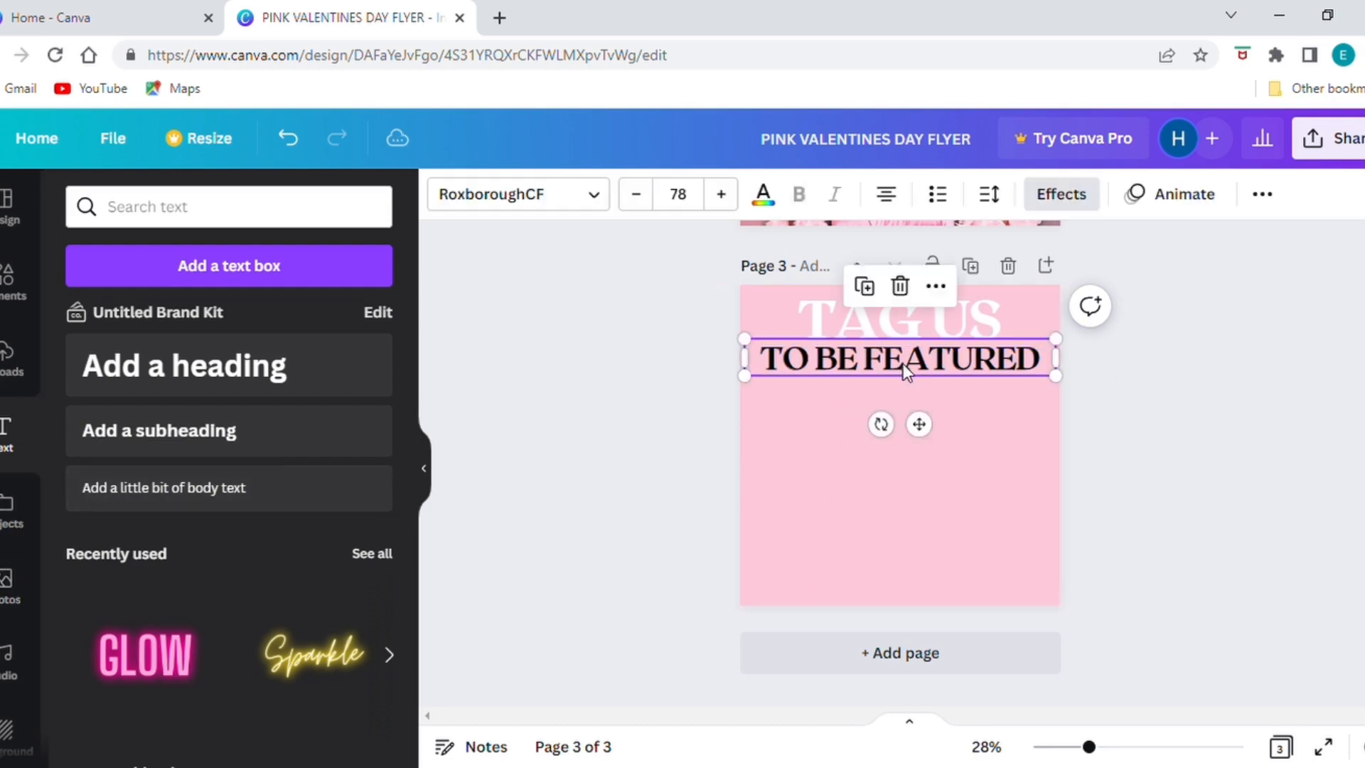
mouse_move(903, 364)
mouse_down()
mouse_move(915, 375)
mouse_move(897, 366)
mouse_up()
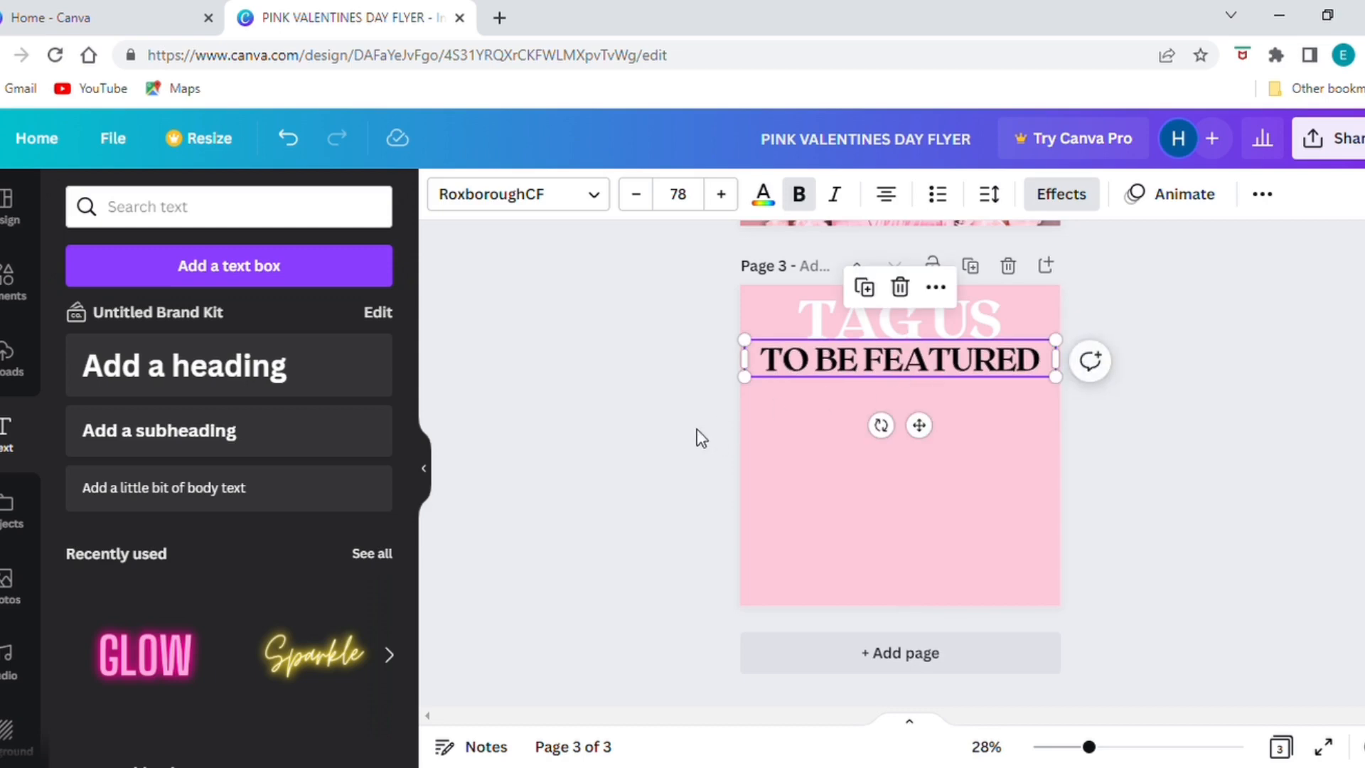
click(697, 429)
Add the Instagram phone mockup with the "Worship Center" post from the MOCKUPS project folder to page 3
click(19, 502)
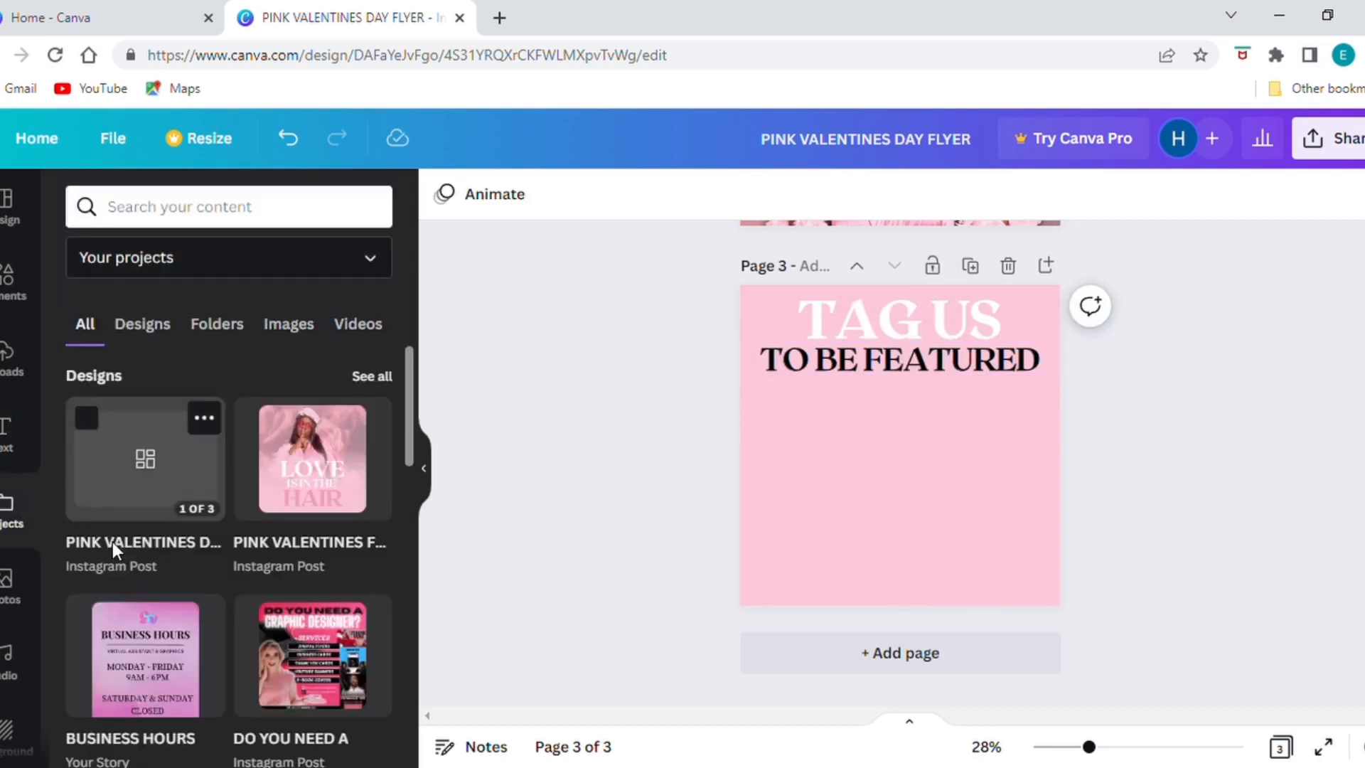
scroll(112, 546, down, 3)
scroll(112, 541, down, 5)
scroll(112, 542, up, 2)
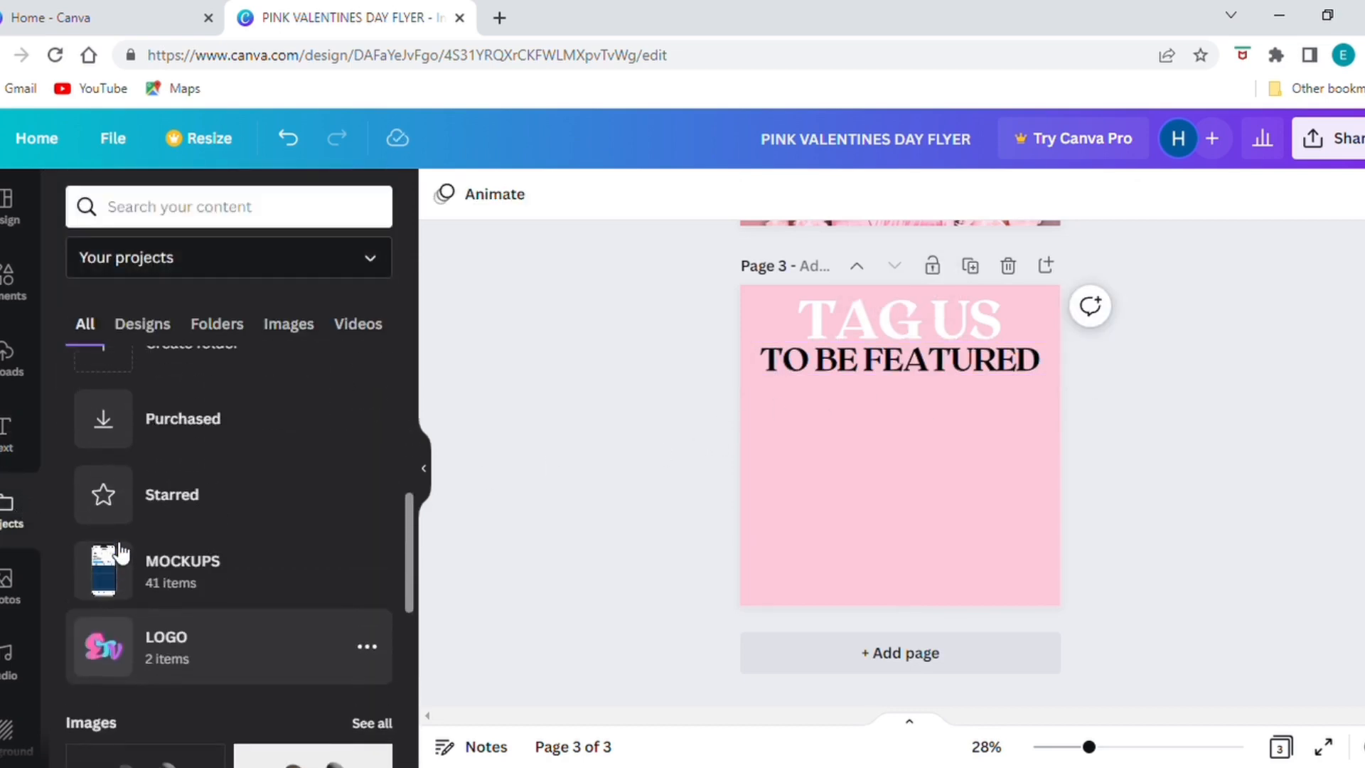
click(112, 539)
scroll(191, 576, down, 8)
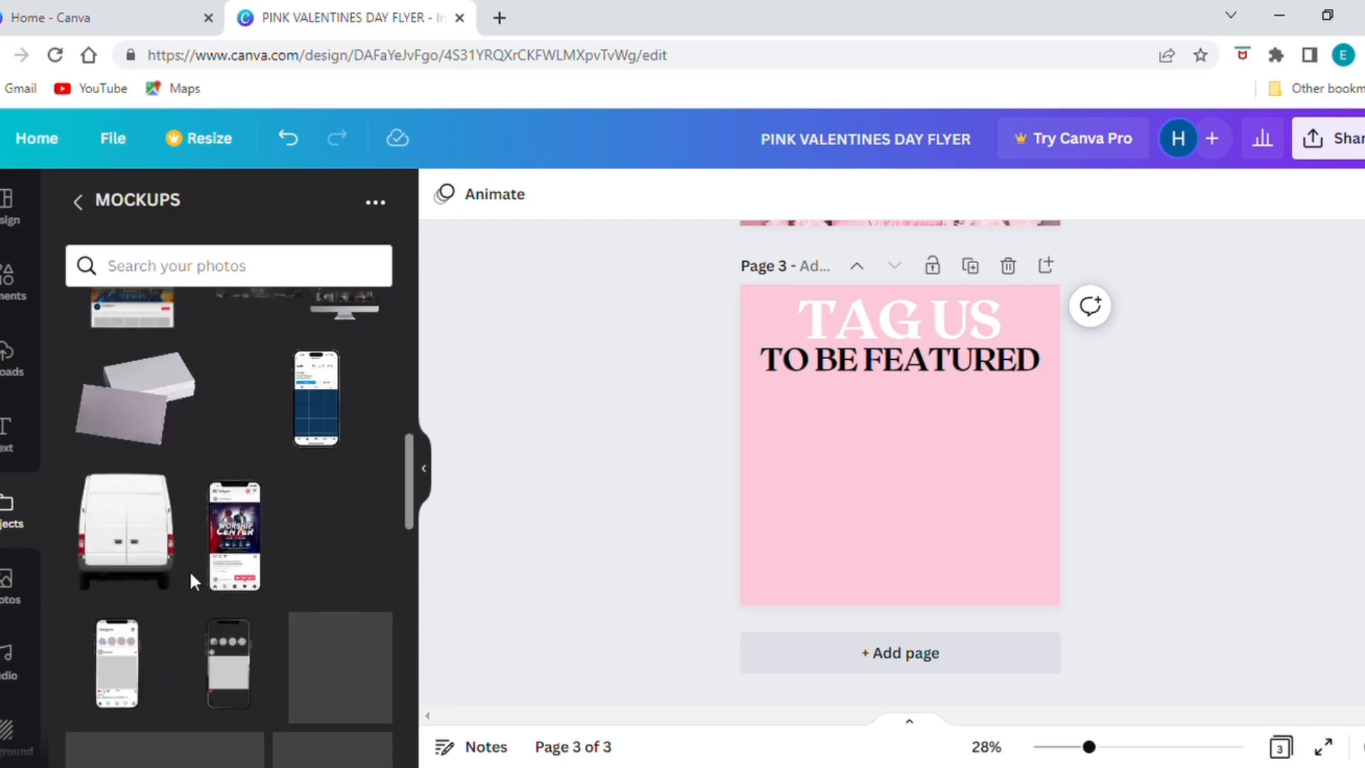
click(252, 572)
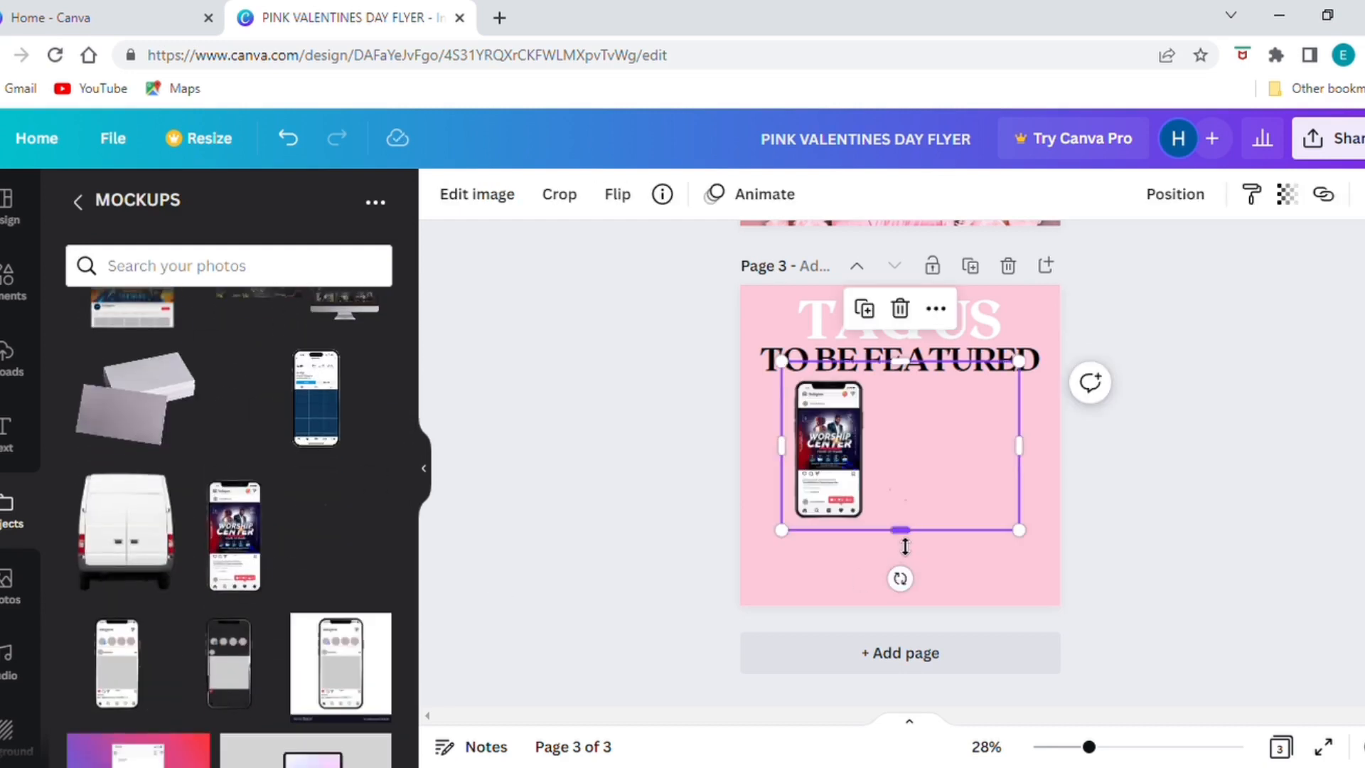
Crop the phone mockup's empty side, enlarge it below "TO BE FEATURED" past the page's bottom edge, and tilt it slightly clockwise
drag(1019, 455, 880, 476)
drag(790, 542, 919, 525)
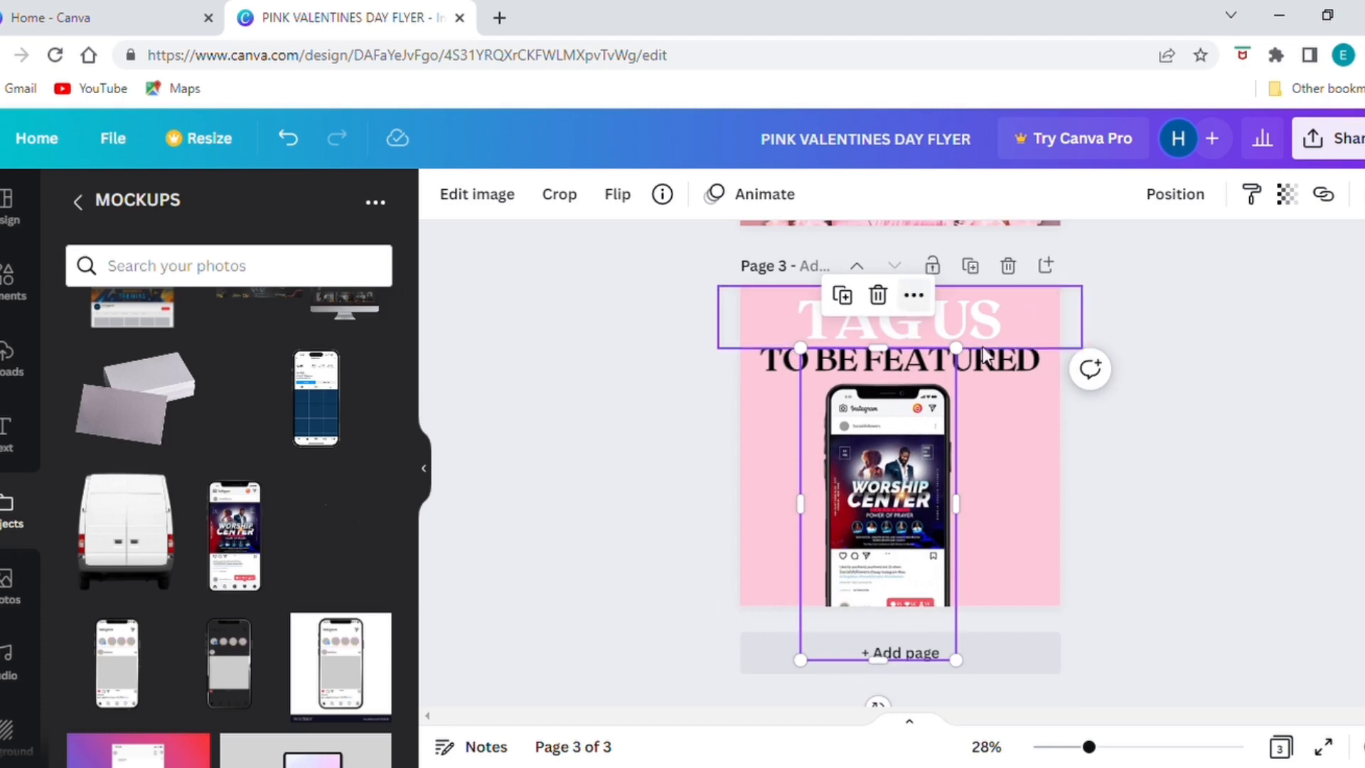
click(1100, 536)
click(925, 593)
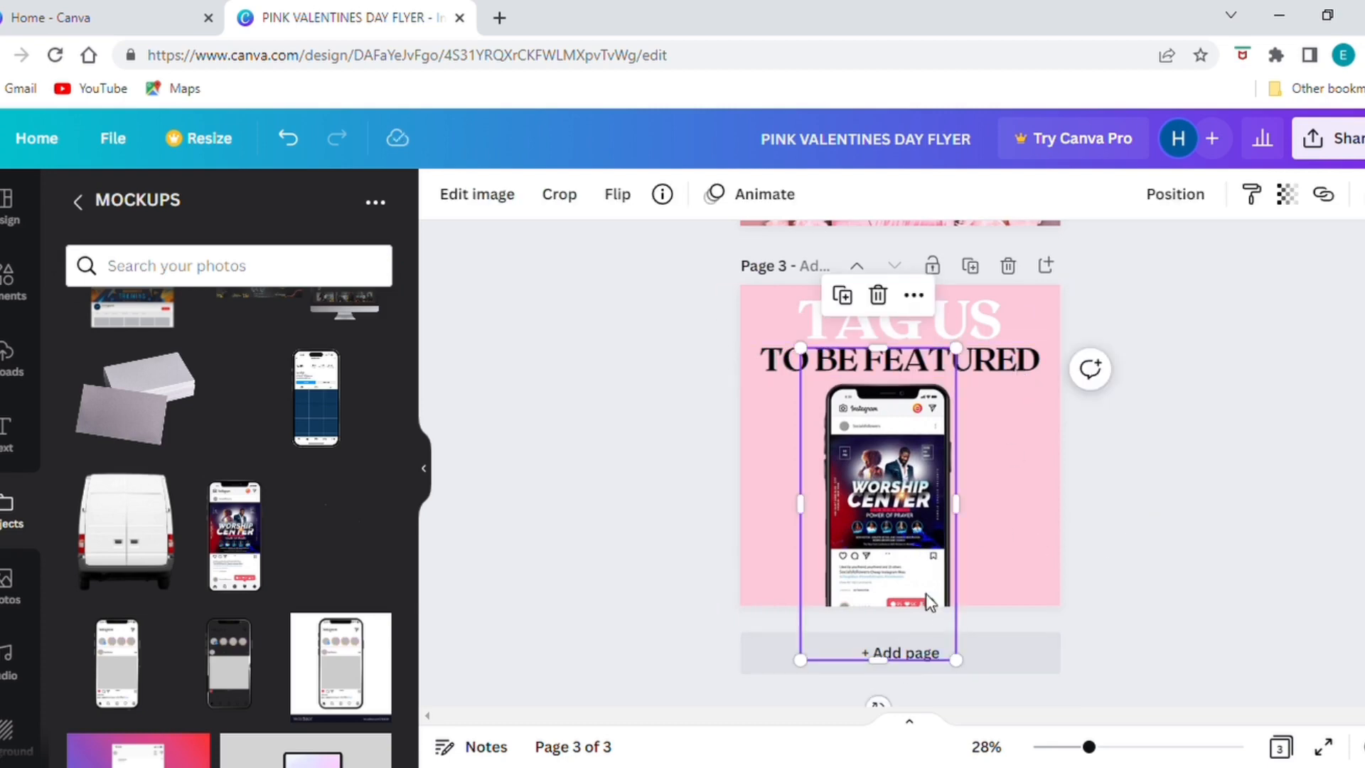
drag(885, 711, 854, 715)
drag(899, 510, 904, 512)
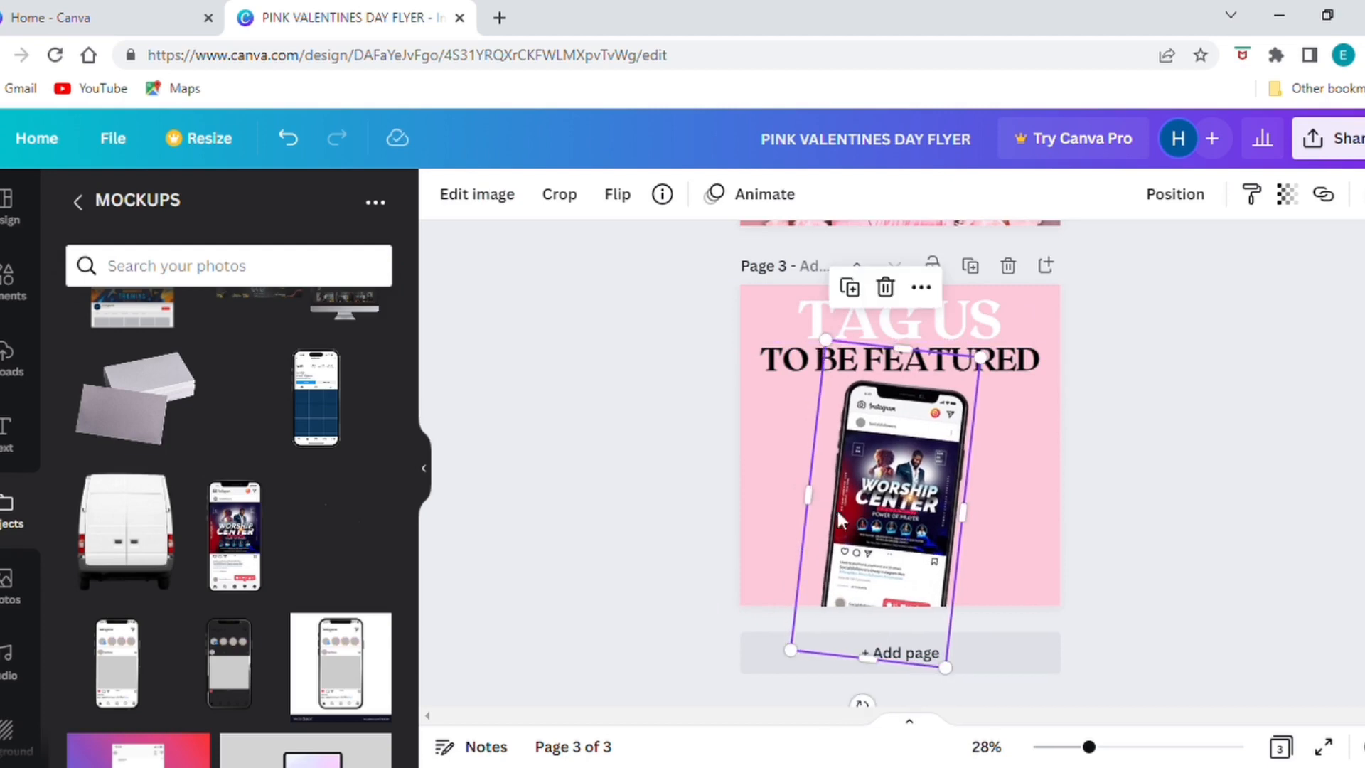
Add the uploaded photo of the woman in a pink robe with raised hands and clouds, placing it over the phone mockup
click(15, 362)
scroll(197, 547, down, 3)
scroll(197, 548, down, 3)
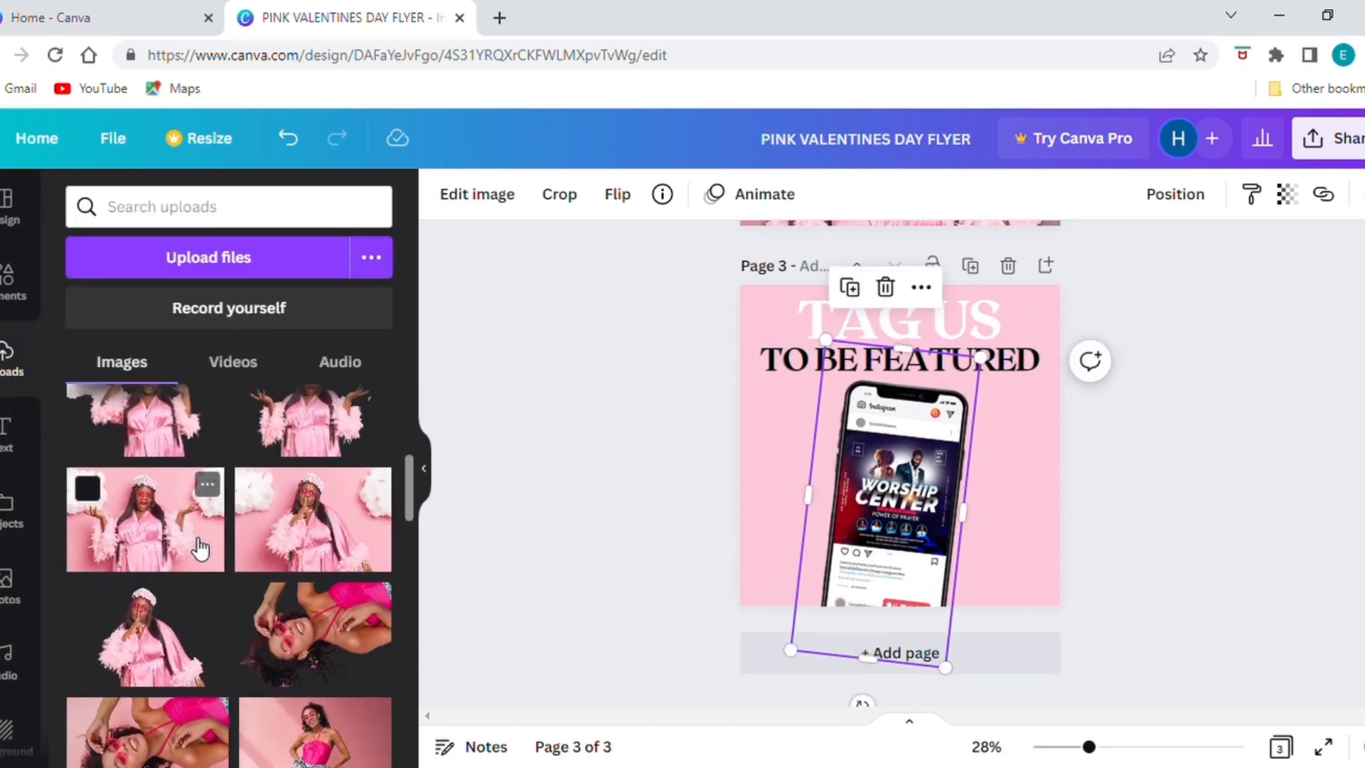
scroll(201, 551, up, 2)
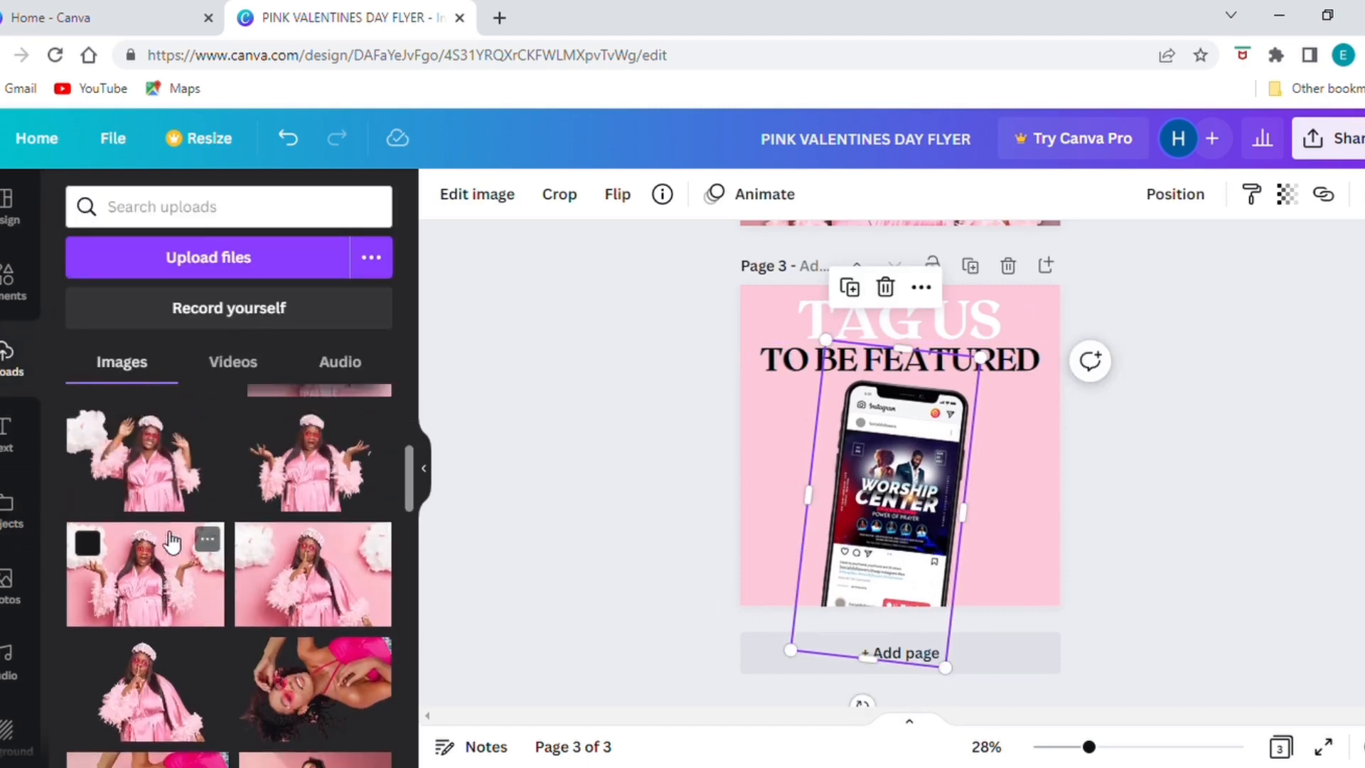
scroll(206, 568, down, 3)
scroll(299, 512, up, 2)
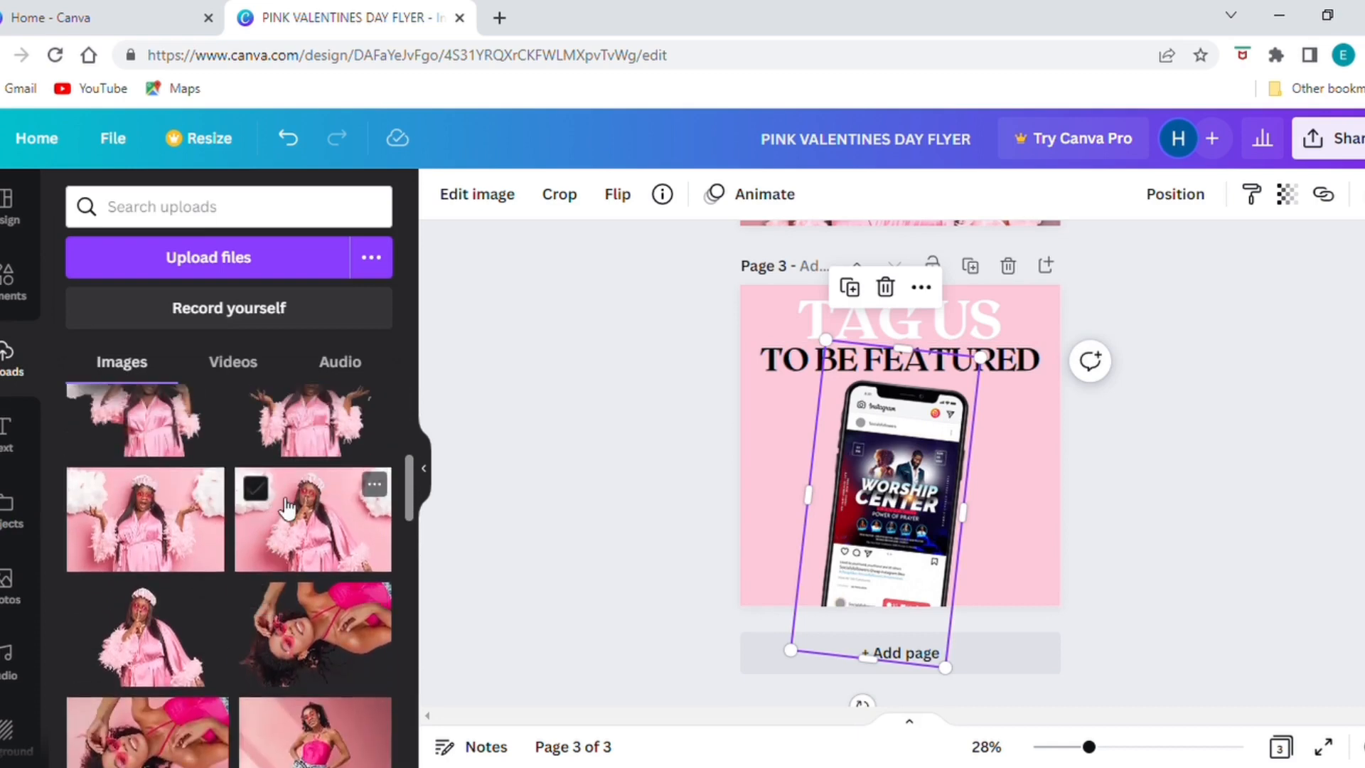
scroll(315, 495, up, 5)
click(320, 504)
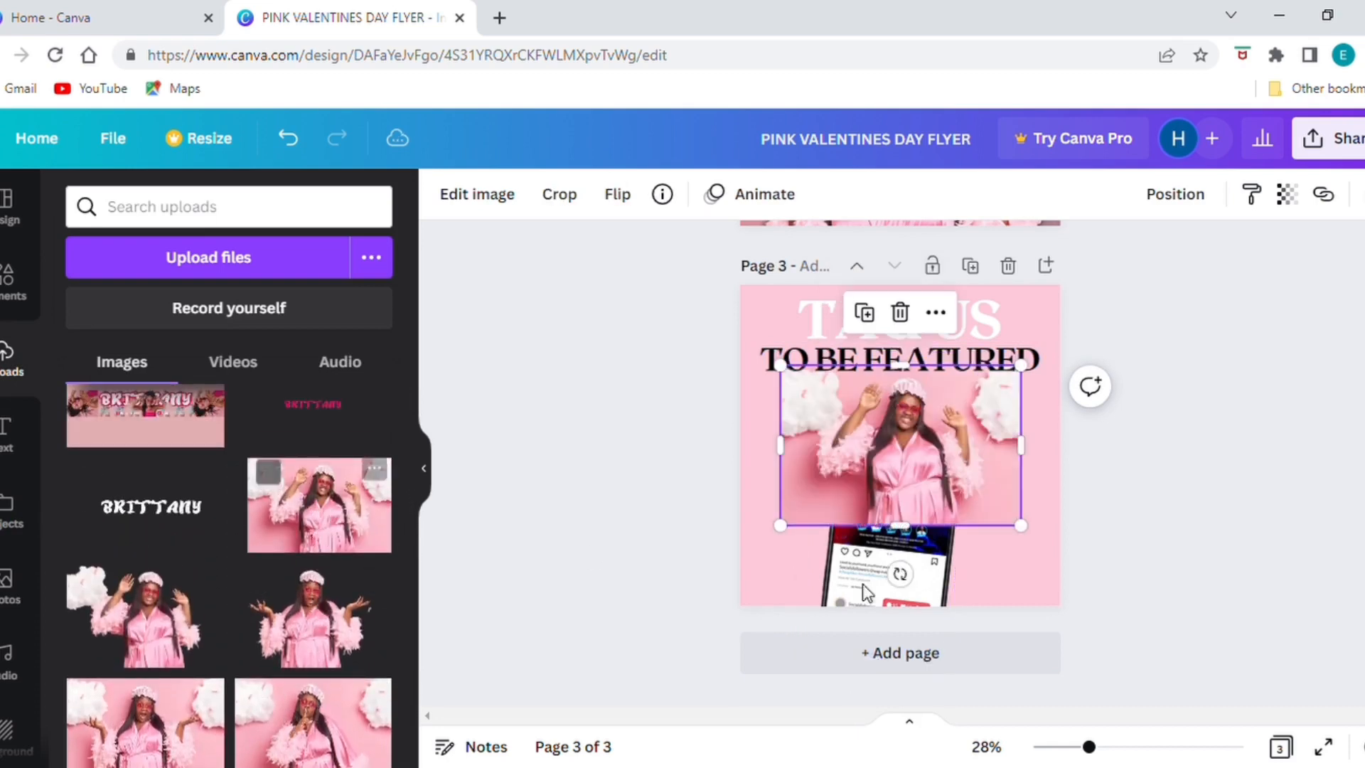
drag(961, 501, 953, 549)
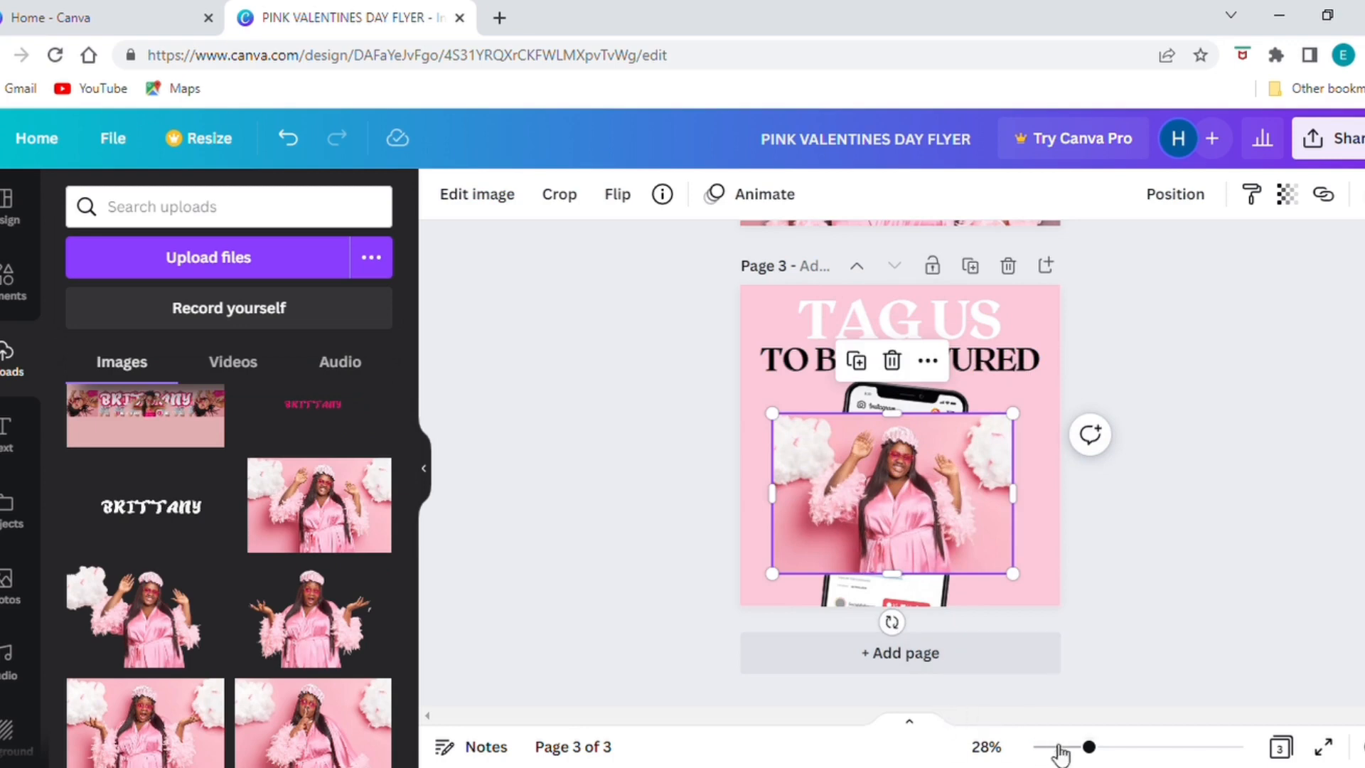
Shrink the pink robe photo, move it over the phone's post image, and rotate it to match the phone's tilt
drag(1090, 748, 1114, 746)
drag(929, 533, 927, 502)
drag(1072, 400, 915, 496)
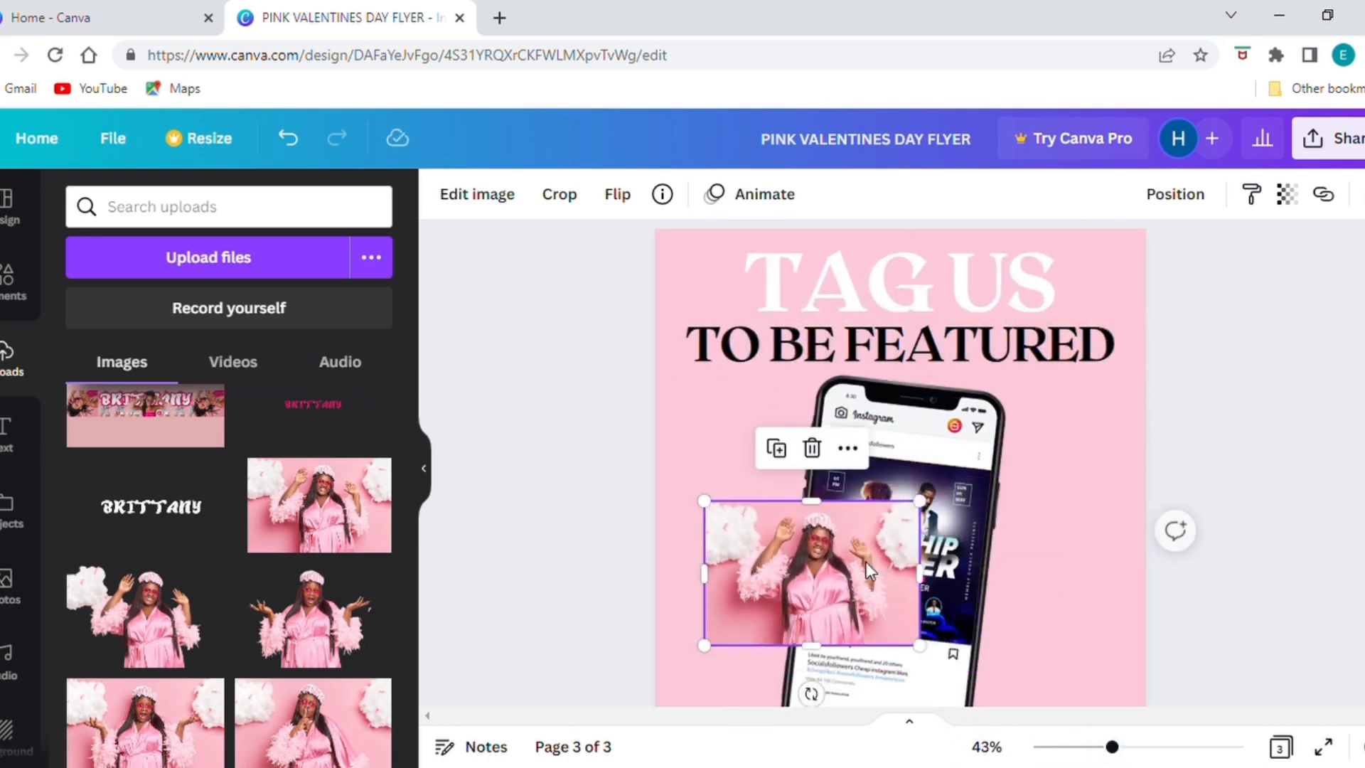
drag(866, 561, 949, 525)
mouse_move(897, 668)
mouse_down()
mouse_move(857, 665)
mouse_move(894, 655)
mouse_up()
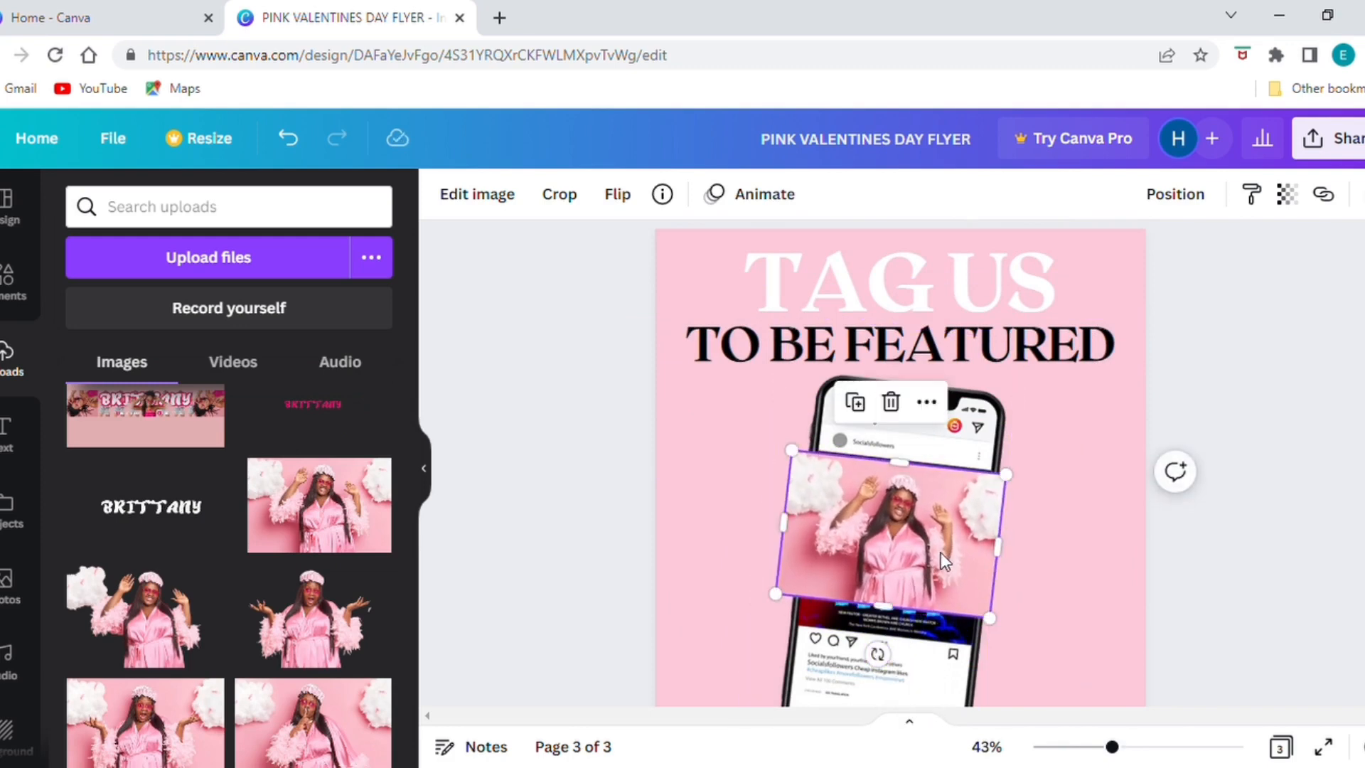
Adjust all four edges of the photo to about 383 × 390 so it covers the post area on the phone screen
drag(997, 549, 987, 562)
drag(795, 532, 819, 533)
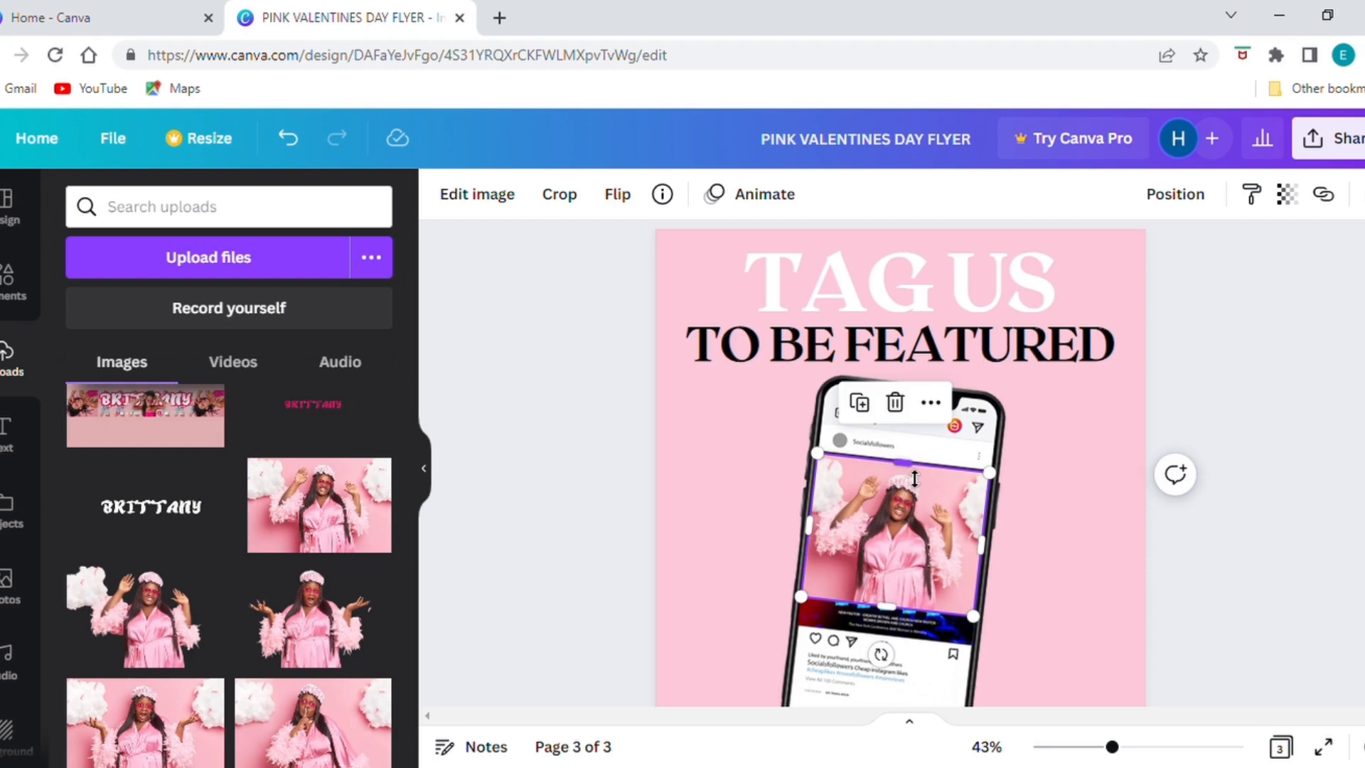
drag(915, 475, 917, 463)
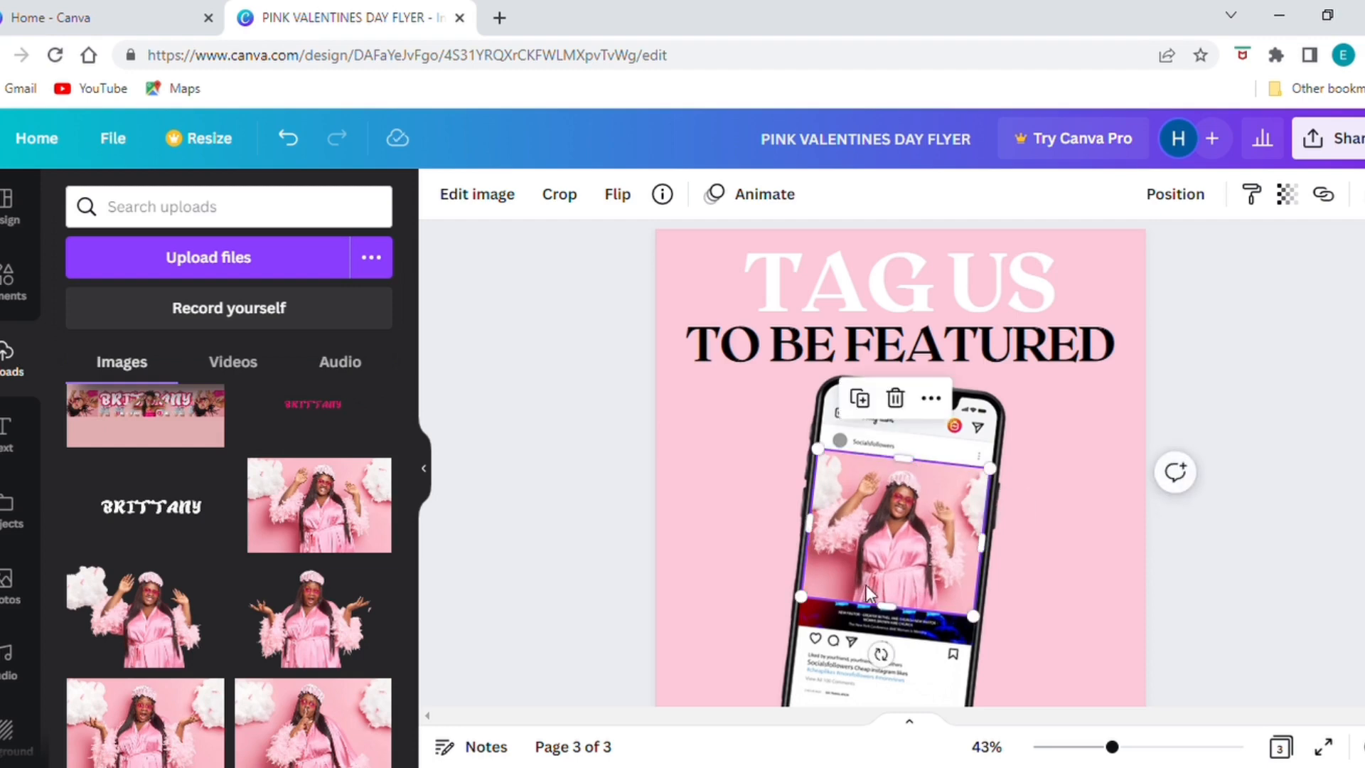
drag(885, 608, 888, 645)
click(1054, 613)
click(949, 595)
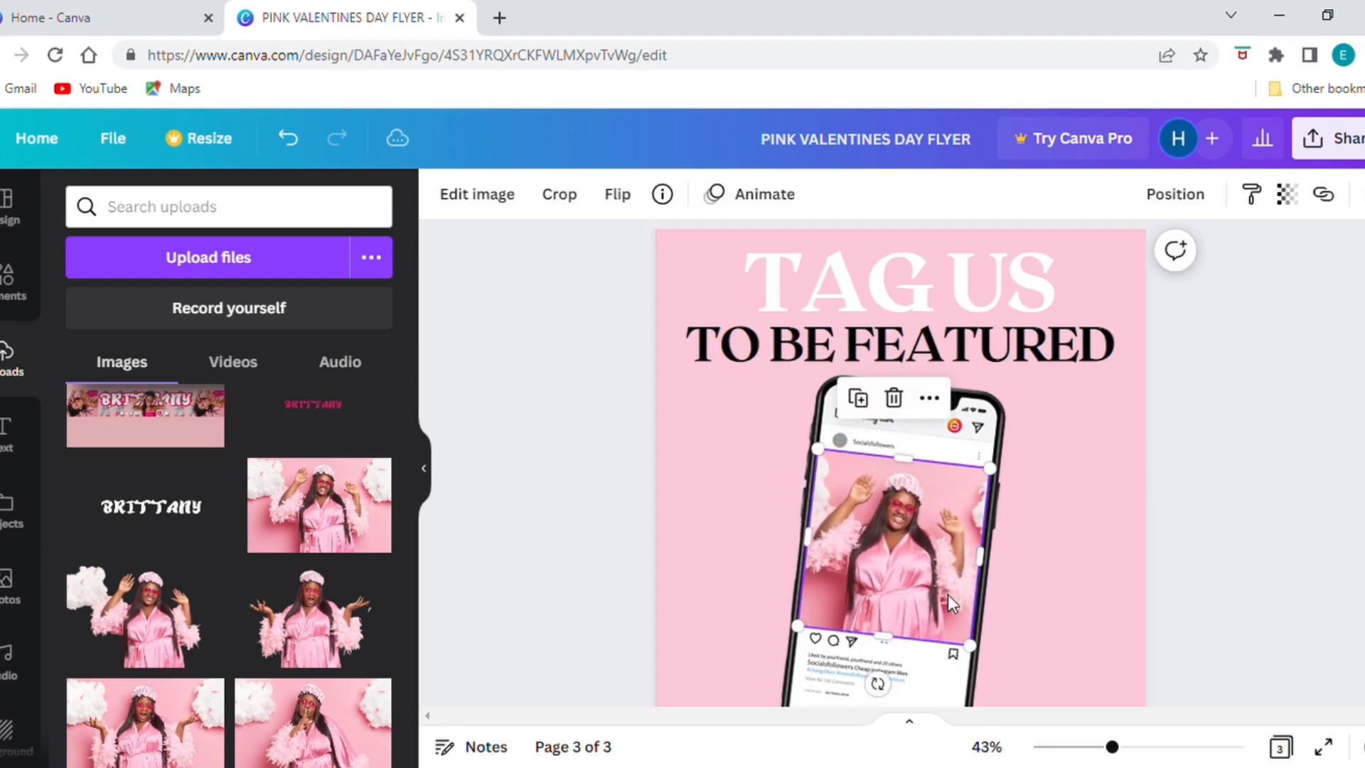
drag(999, 573, 994, 574)
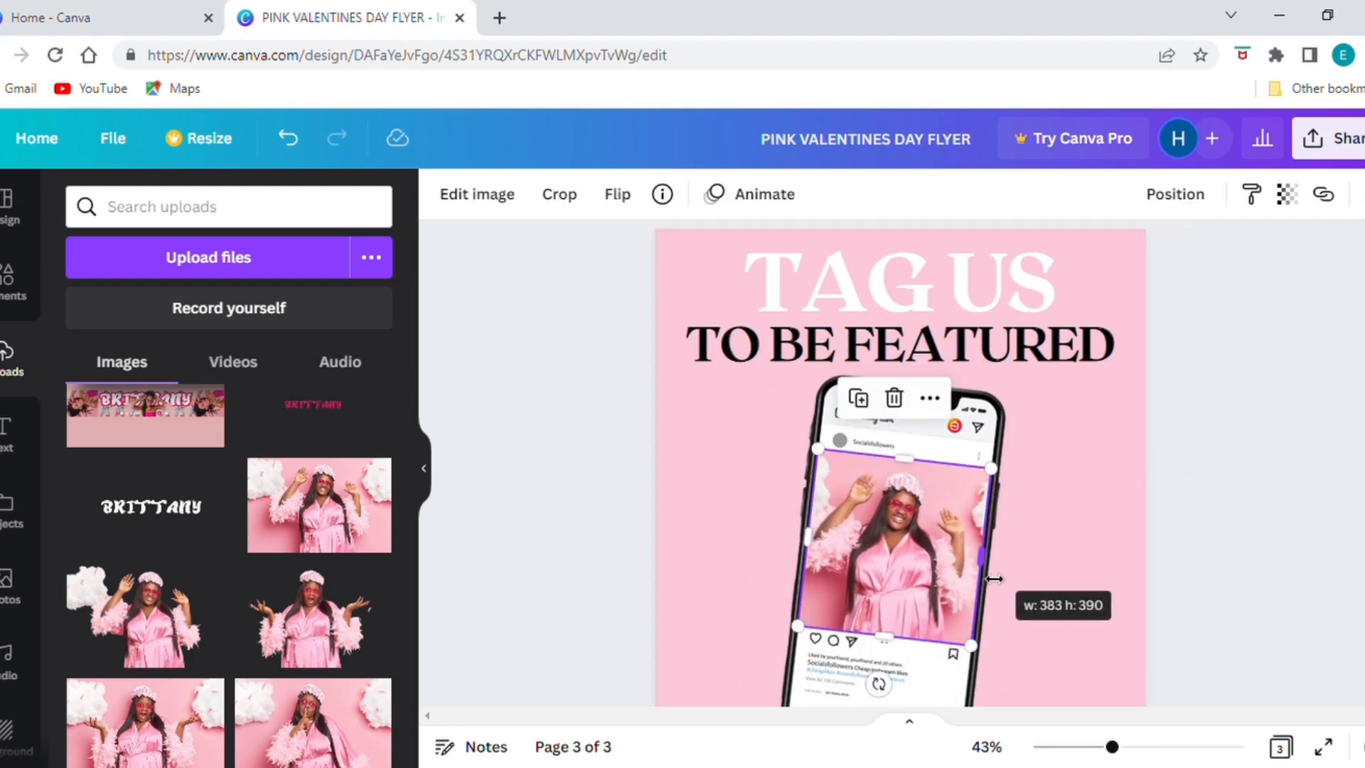
click(1059, 650)
Fine-tune the photo's right edge so it lines up with the inner border of the phone screen
drag(1113, 747, 1161, 746)
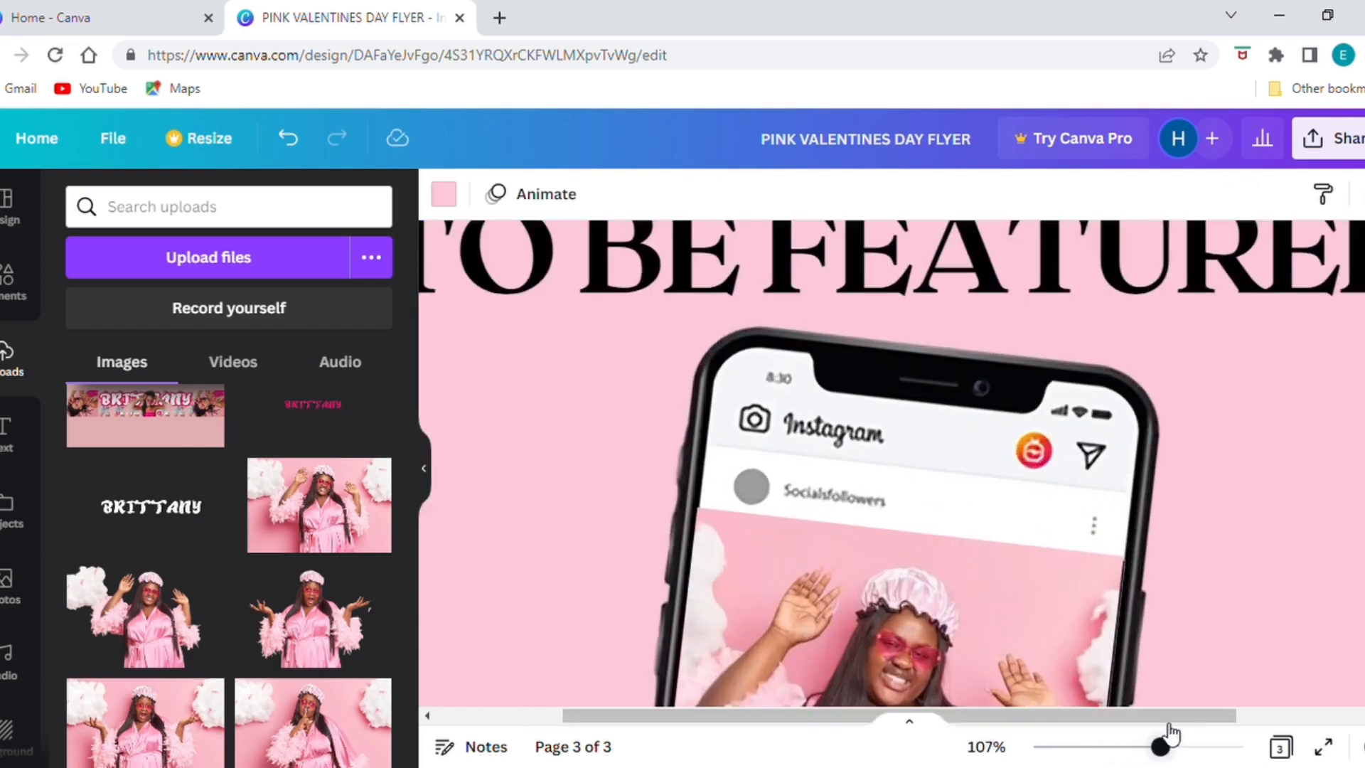
scroll(1013, 573, down, 3)
click(1013, 573)
click(1170, 579)
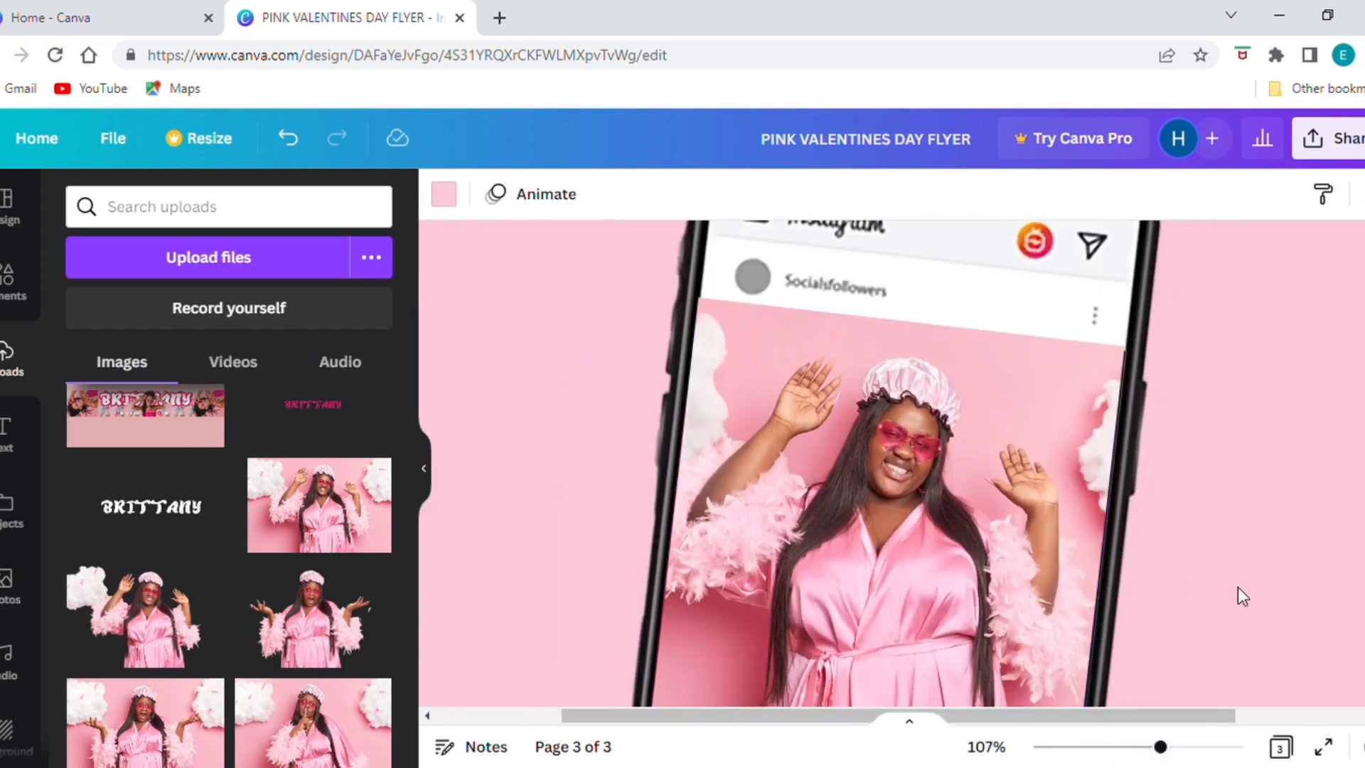
scroll(1239, 587, down, 2)
click(1073, 456)
drag(1113, 467, 1123, 469)
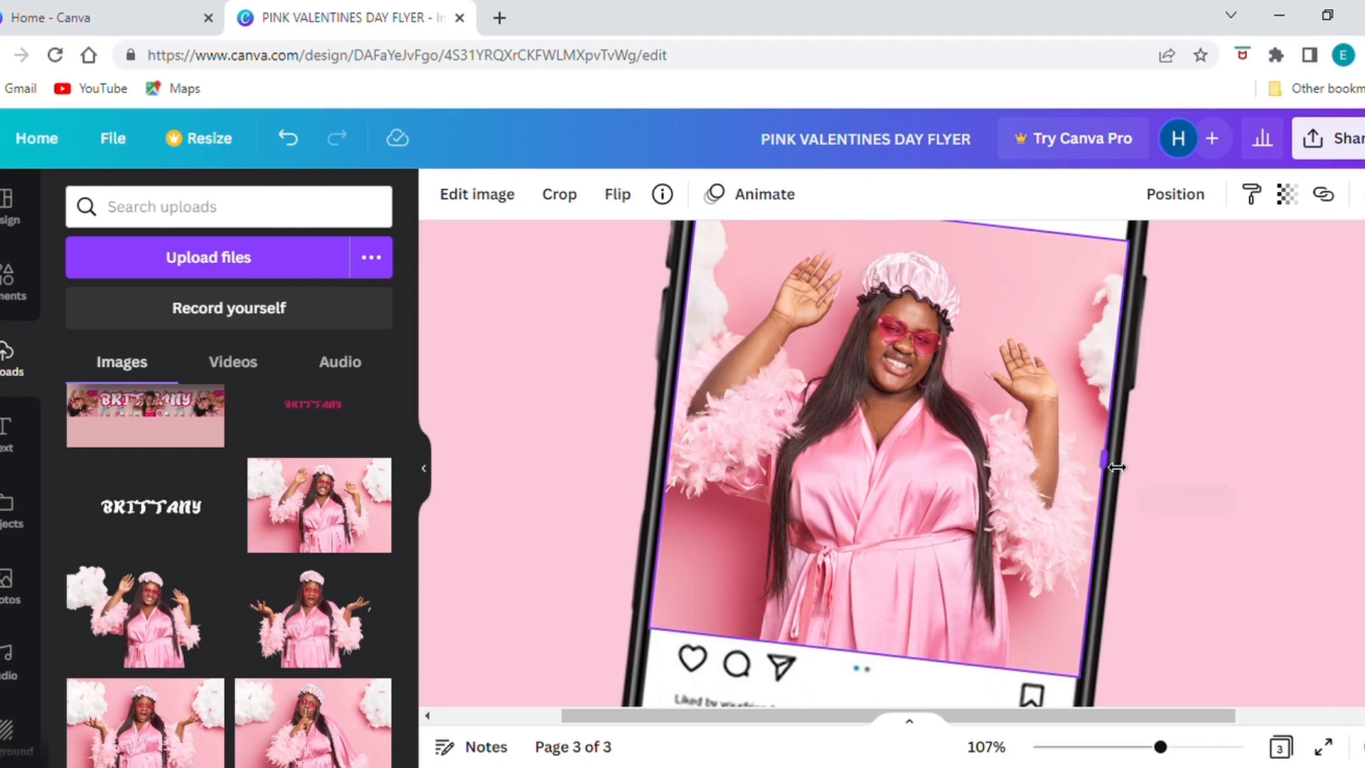
click(1167, 514)
click(1047, 487)
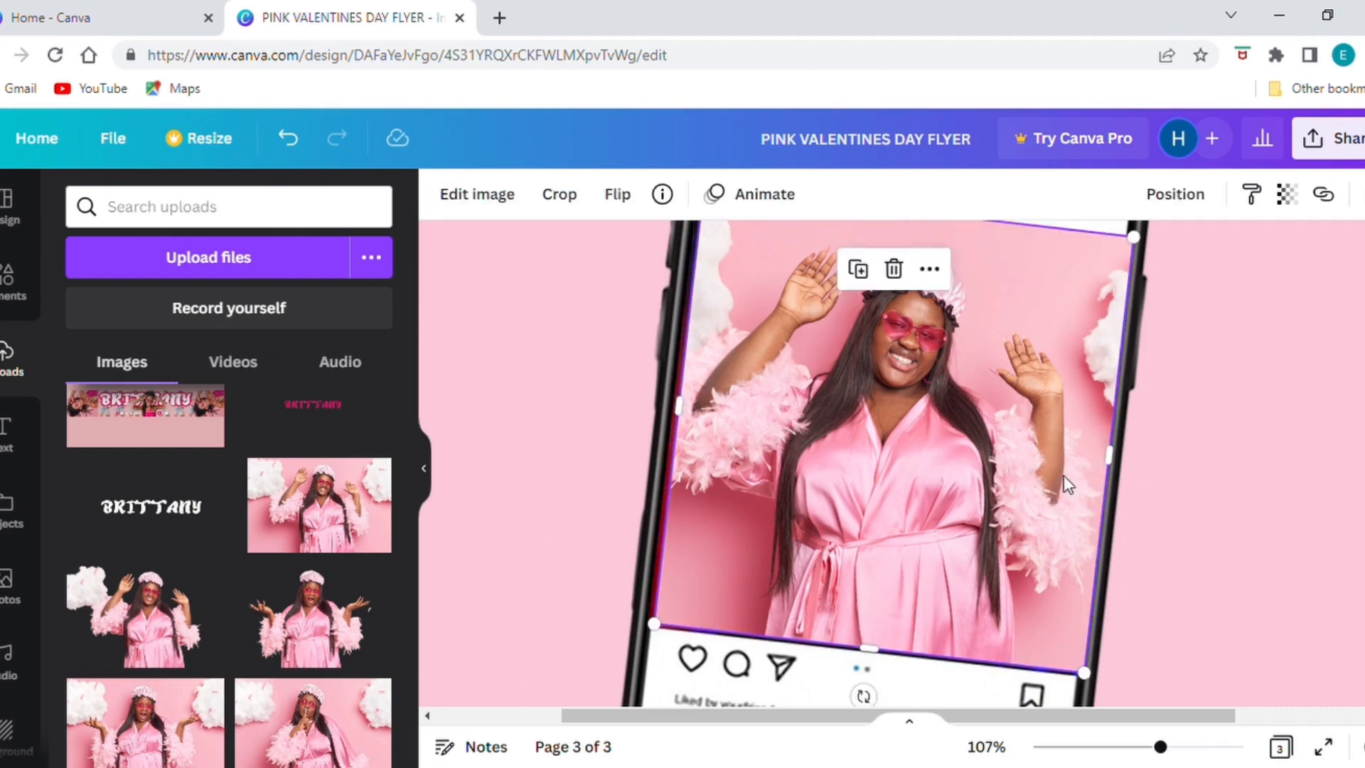
drag(1065, 484, 1121, 468)
click(1184, 494)
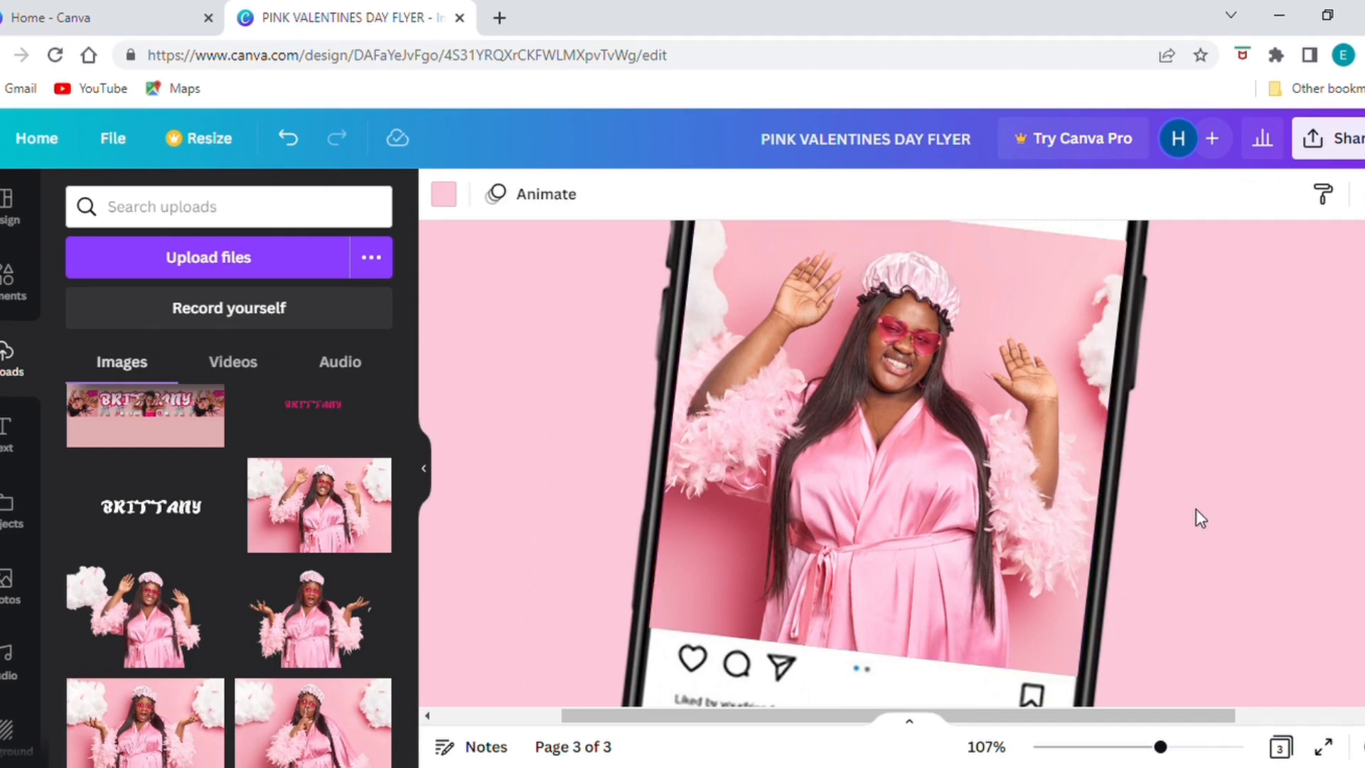
Fine-tune the pink robe photo's placement along the left inner border of the phone screen
click(693, 405)
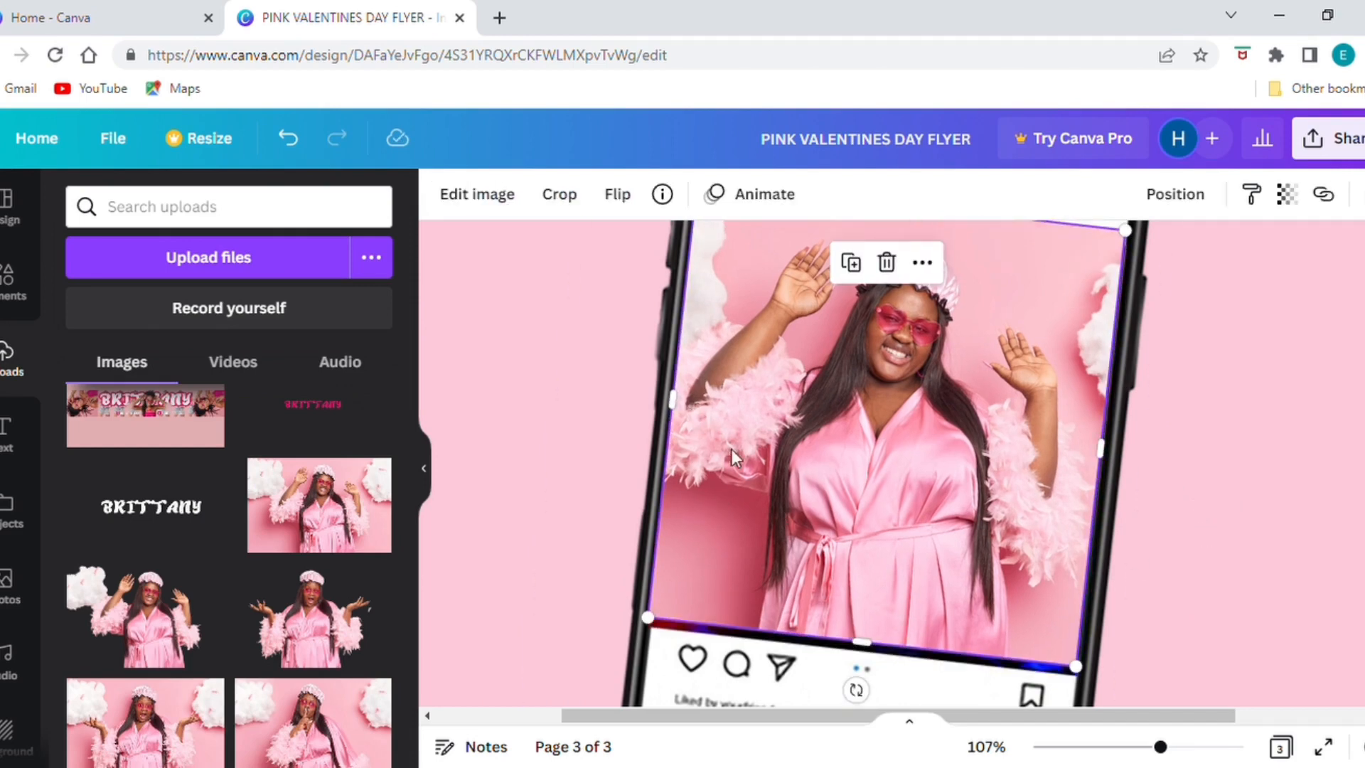
drag(681, 419, 687, 431)
click(1220, 518)
click(707, 468)
click(1221, 528)
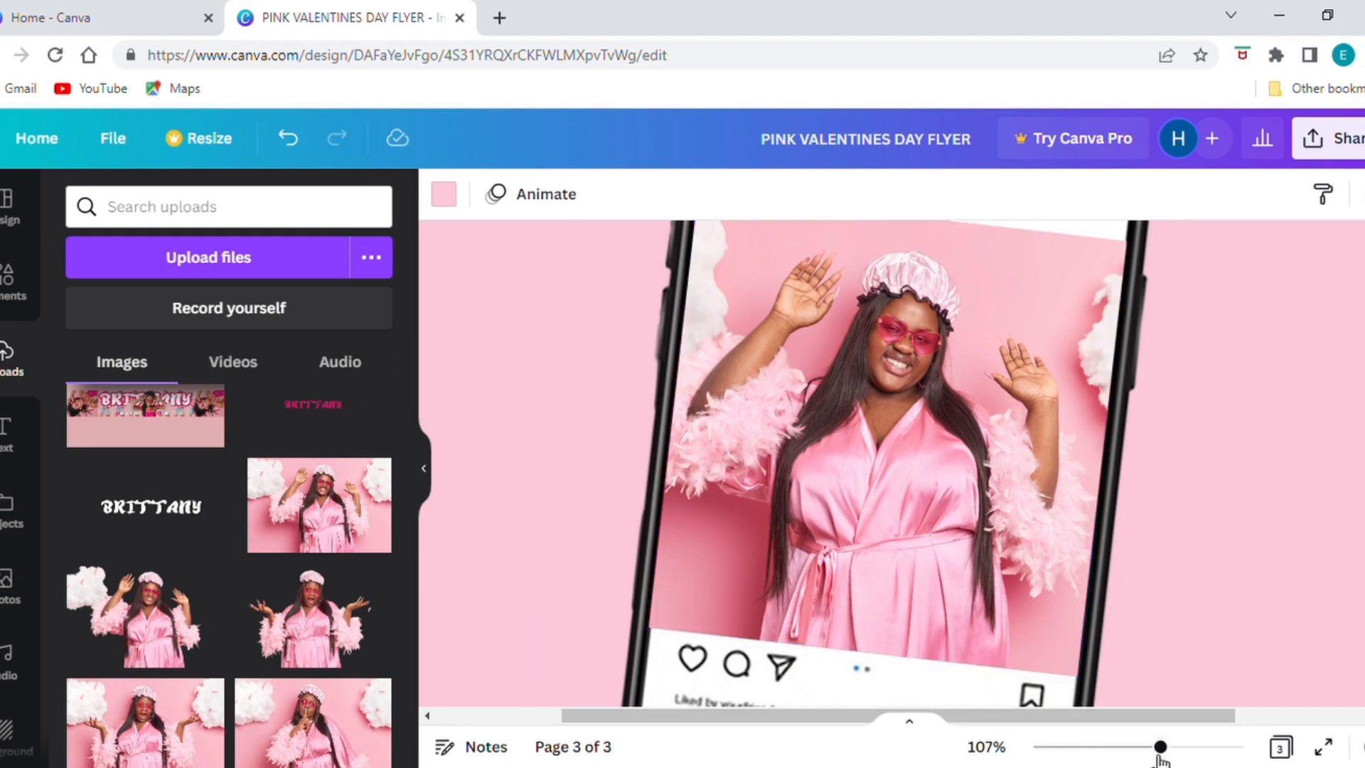
Group the pink robe photo with the phone mockup on page 3
drag(1160, 748, 1104, 759)
click(923, 457)
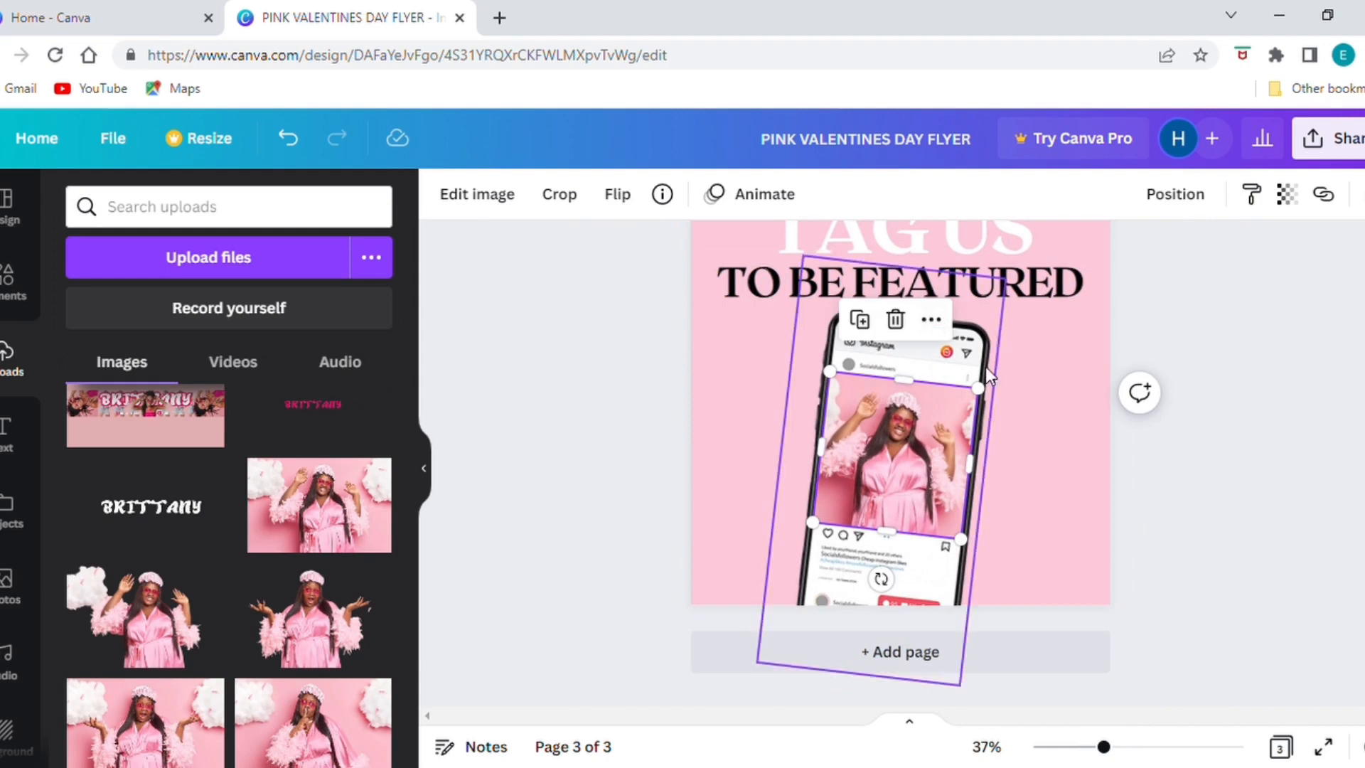
click(968, 352)
shift+click(961, 352)
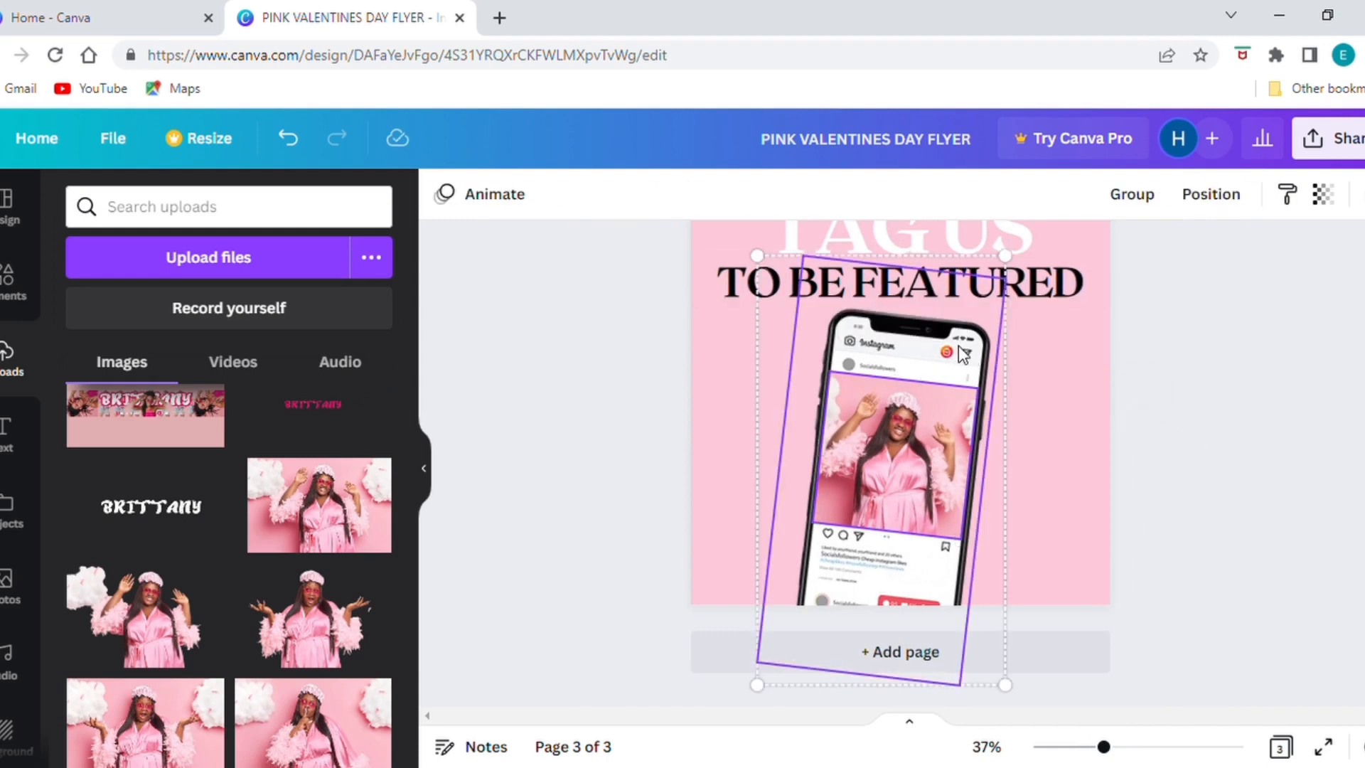
click(1132, 194)
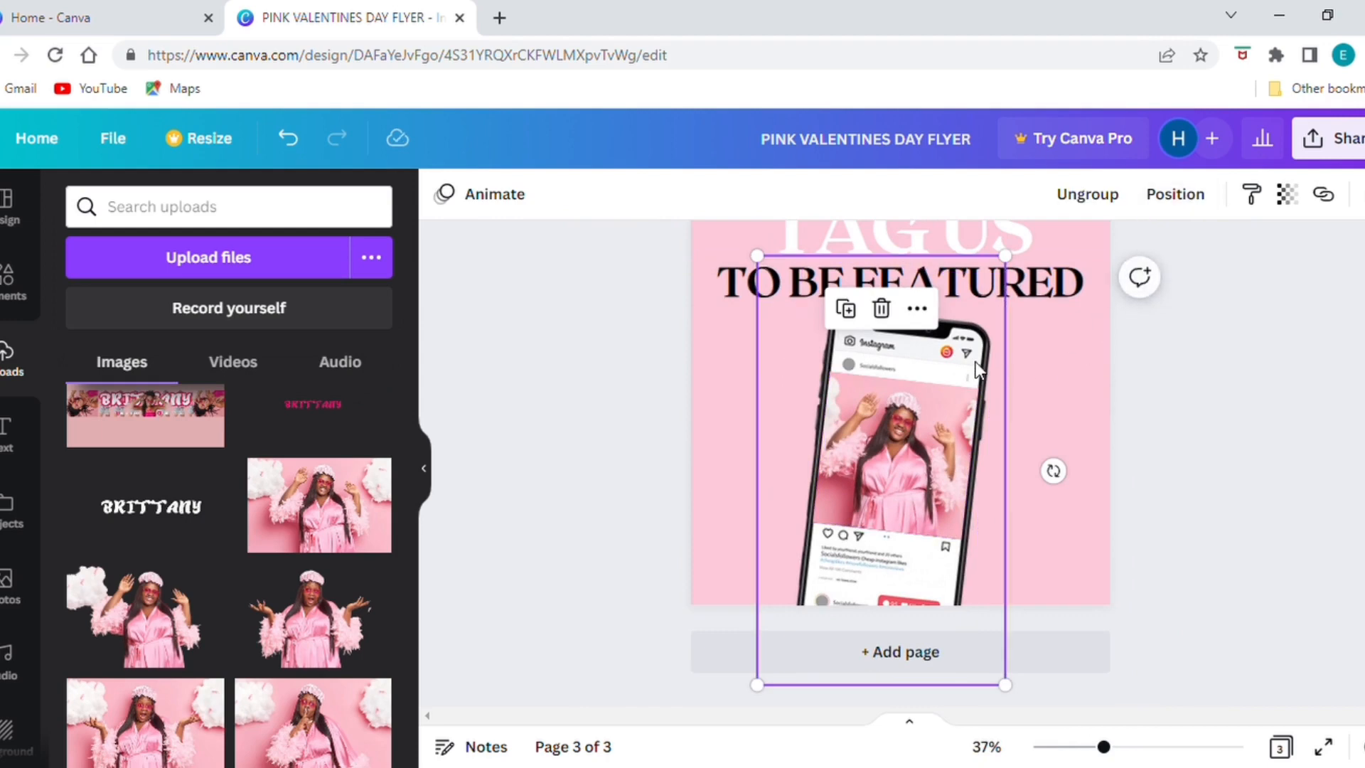
Scale the grouped phone mockup down slightly and position it just below the "TO BE FEATURED" heading
drag(984, 369, 982, 360)
drag(1003, 247, 984, 280)
drag(944, 353, 955, 339)
drag(996, 267, 1002, 257)
drag(981, 361, 977, 368)
click(1154, 481)
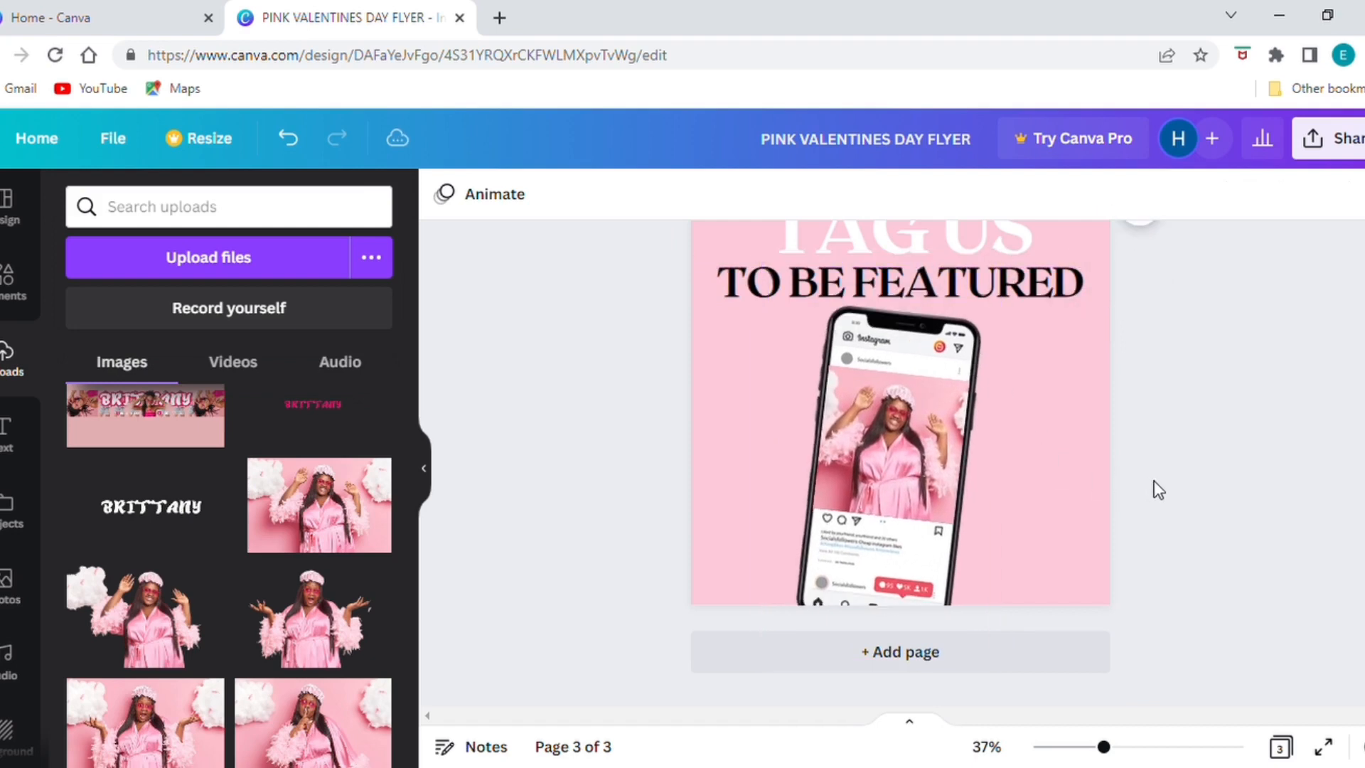
Review all three flyer pages at a reduced zoom, from the "LOVE IS IN THE HAIR" cover to the "TAG US" page
scroll(1155, 480, up, 3)
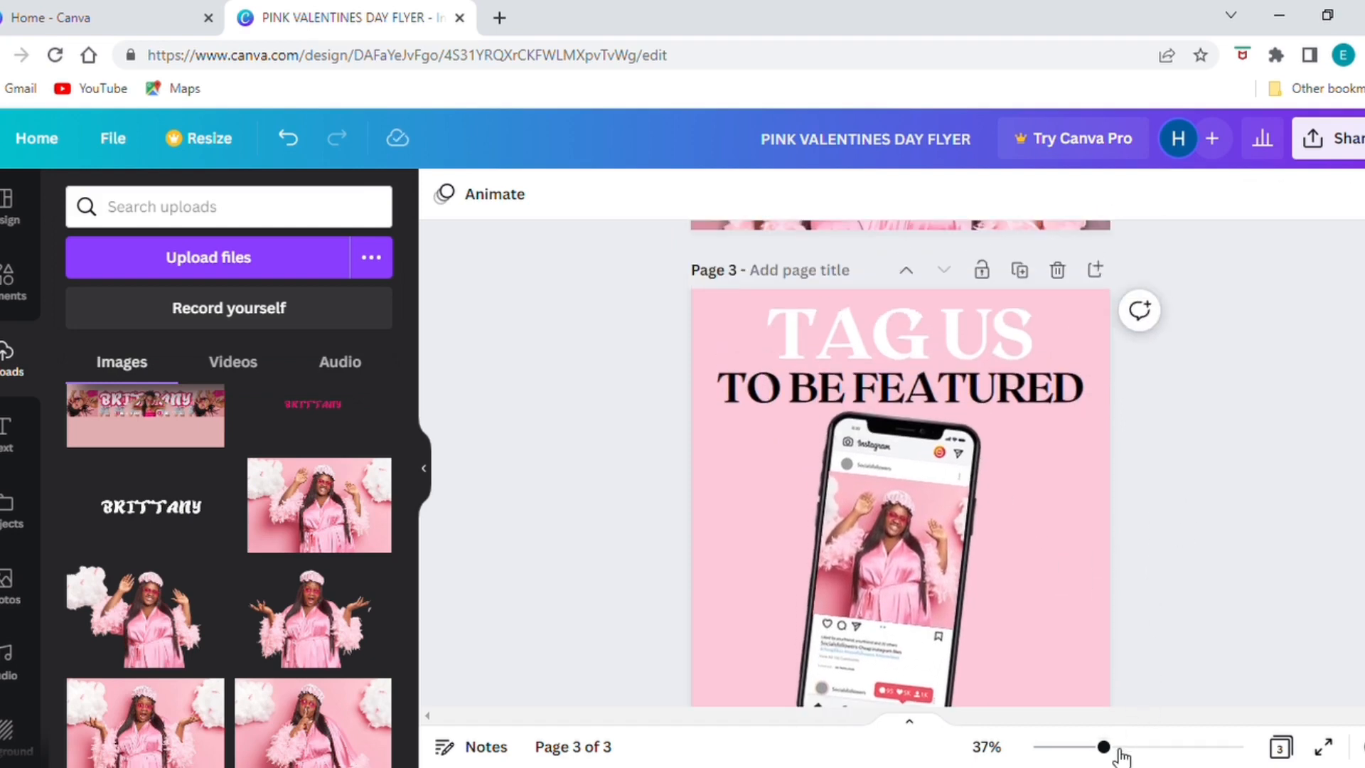
drag(1121, 757, 1087, 746)
scroll(1115, 675, down, 3)
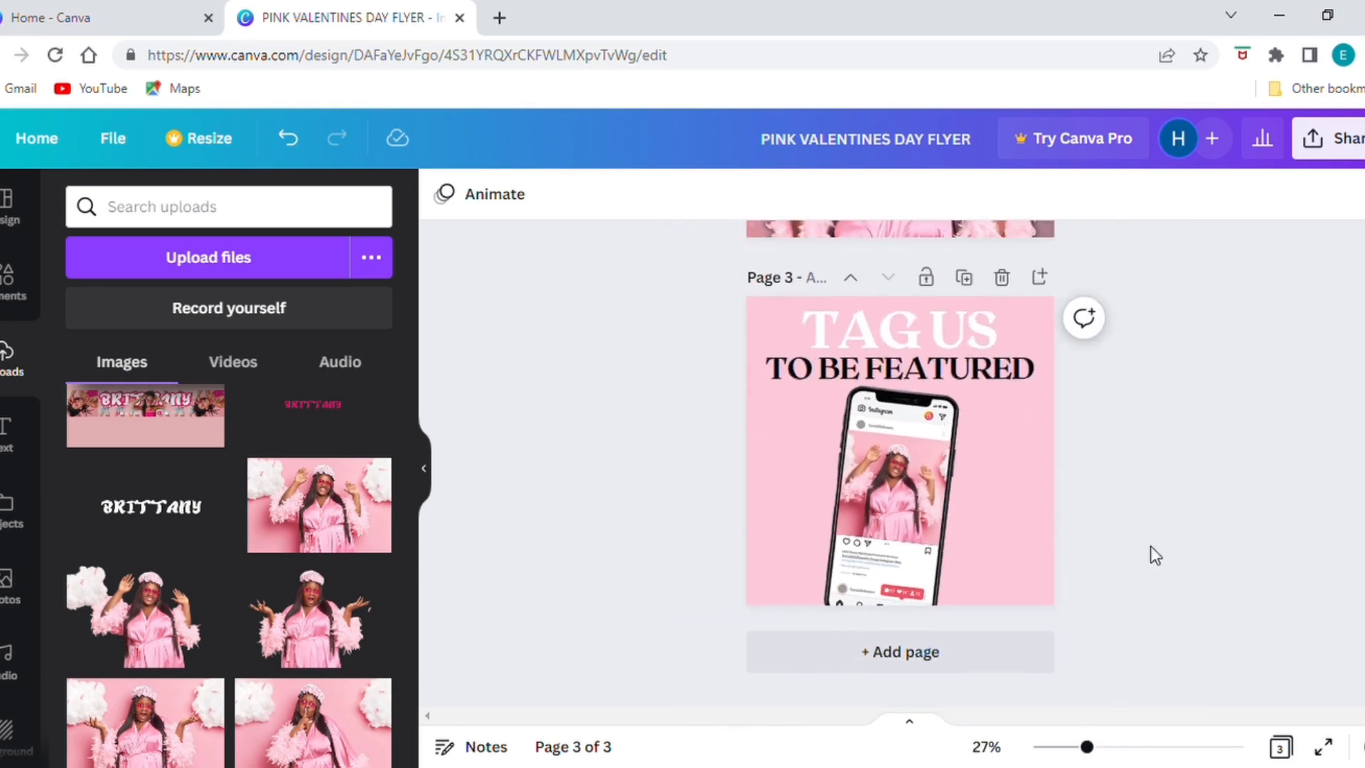
scroll(1152, 551, up, 5)
scroll(1147, 551, down, 2)
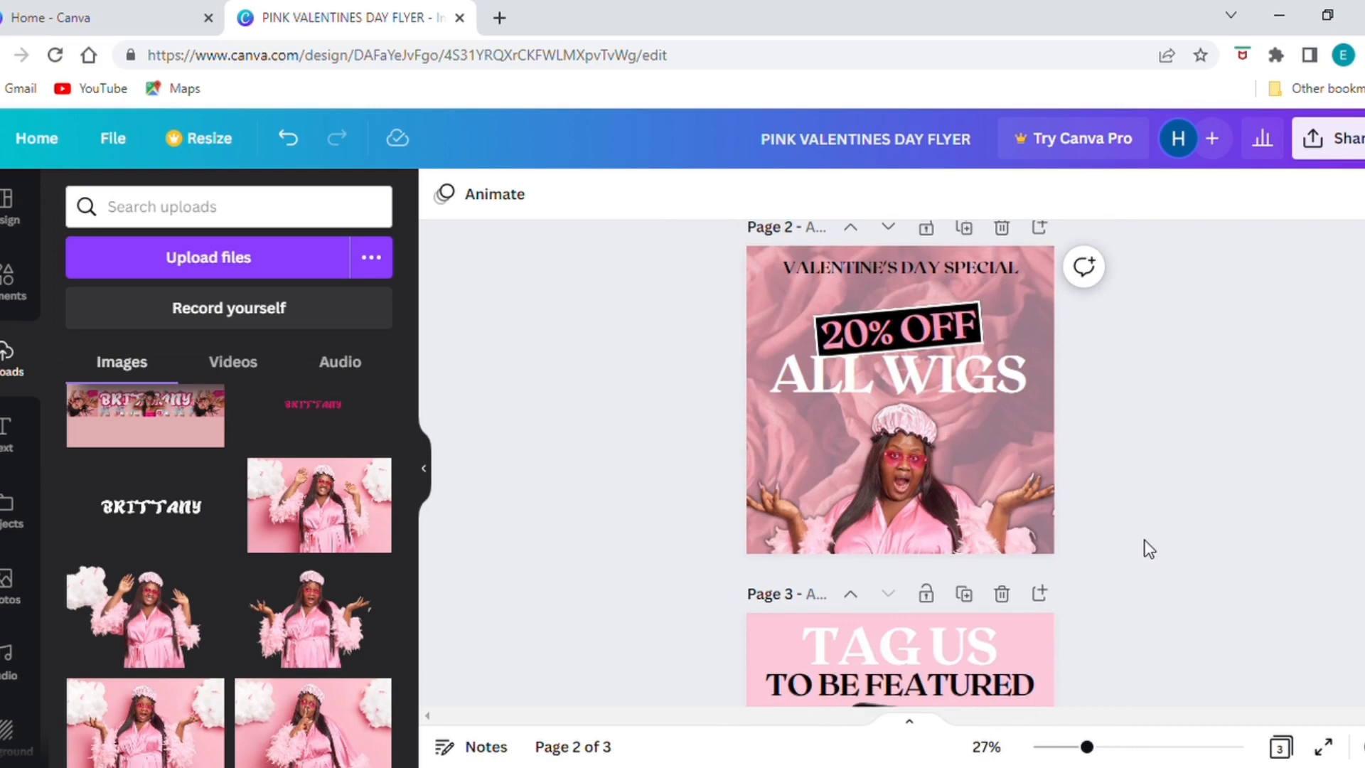
scroll(1149, 549, up, 6)
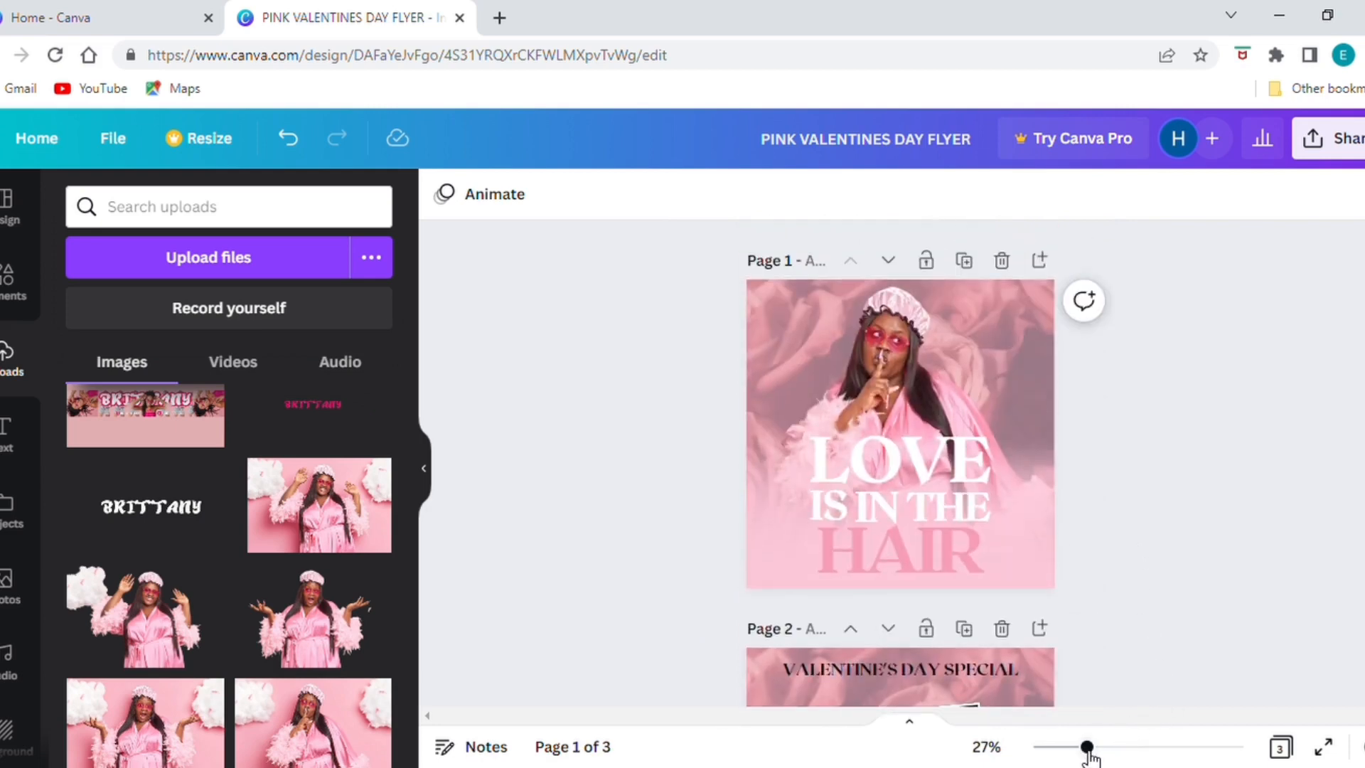
drag(1088, 748, 1082, 748)
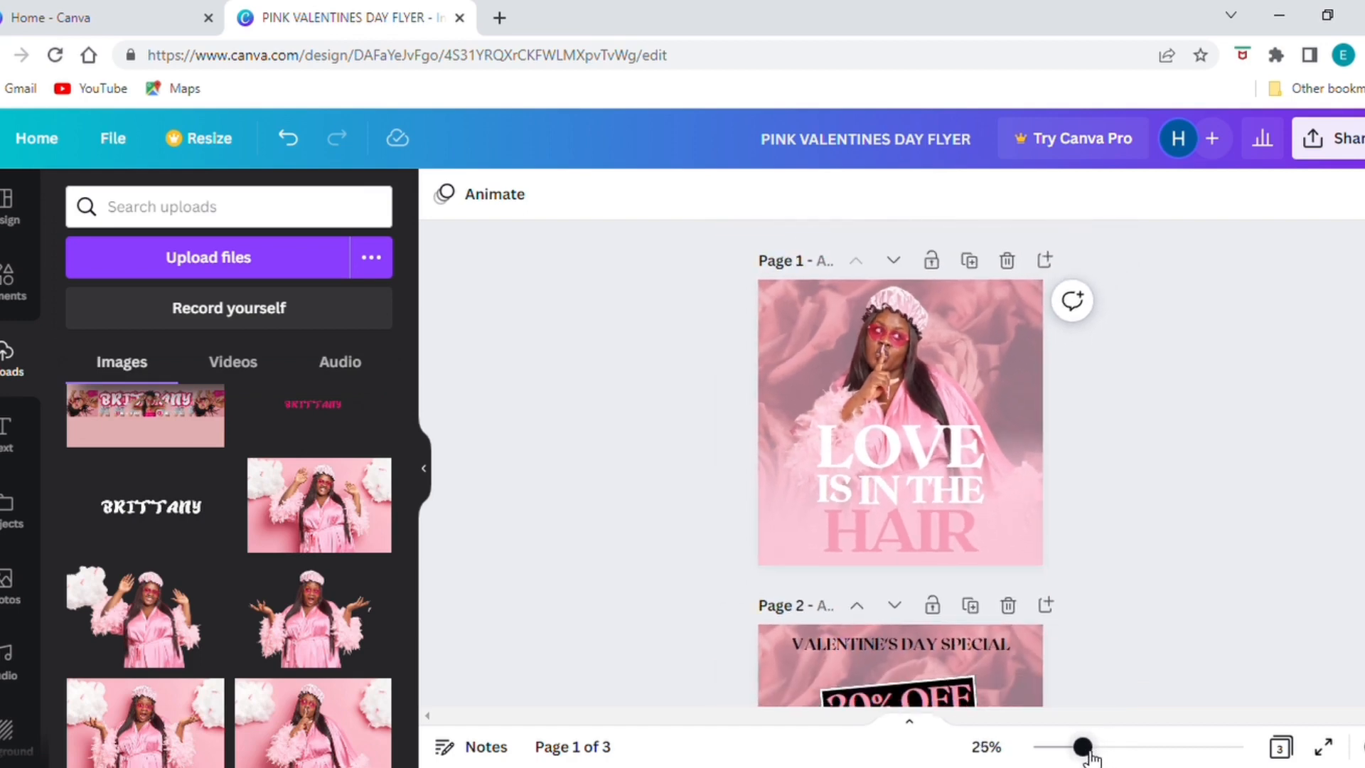
scroll(1143, 604, down, 3)
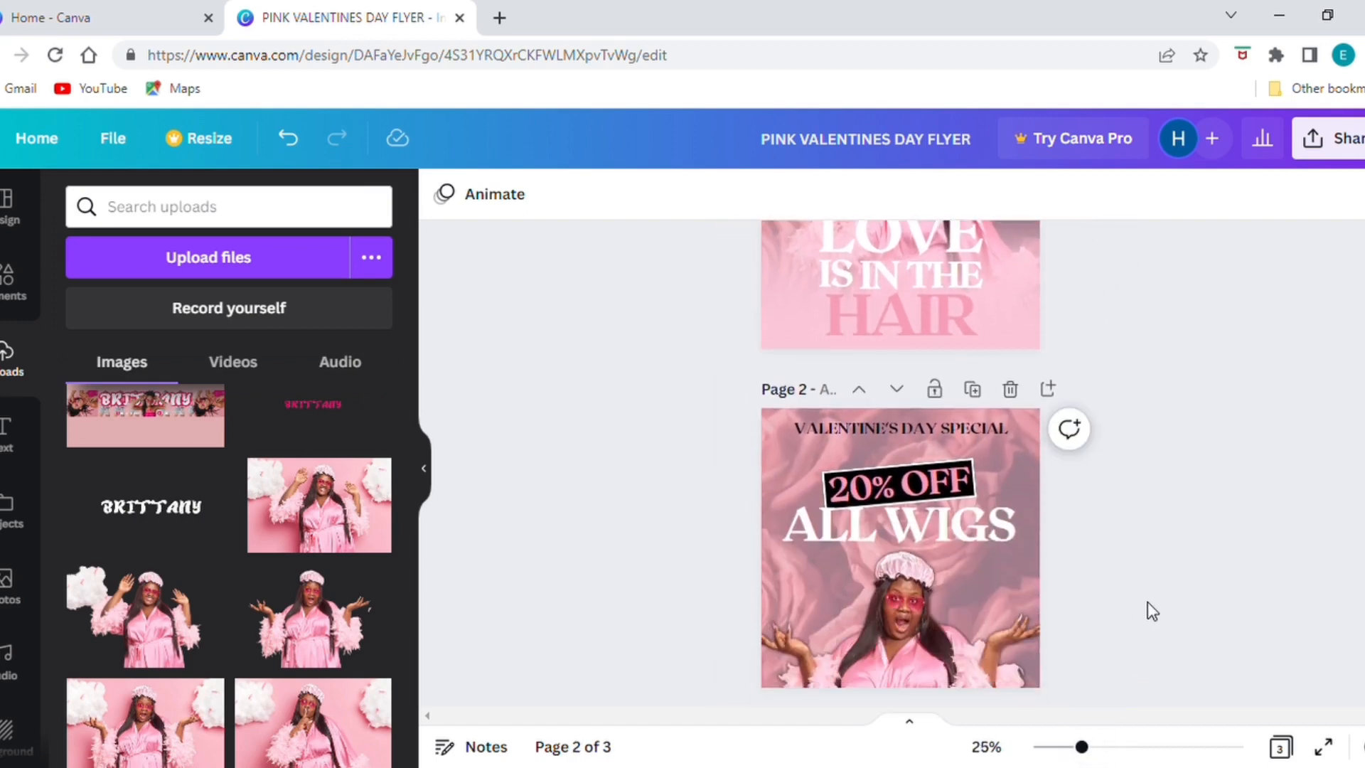
scroll(1148, 604, down, 3)
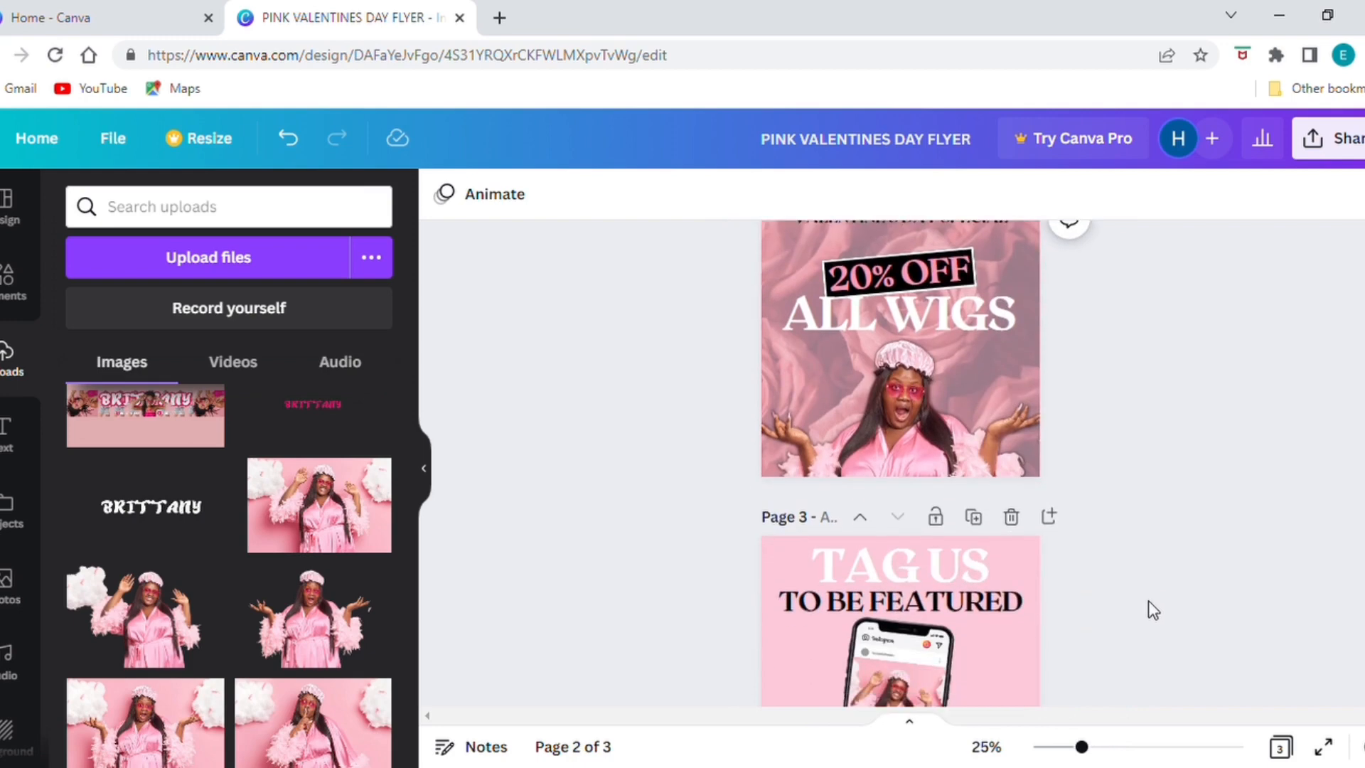
scroll(1149, 600, down, 3)
scroll(1149, 600, up, 6)
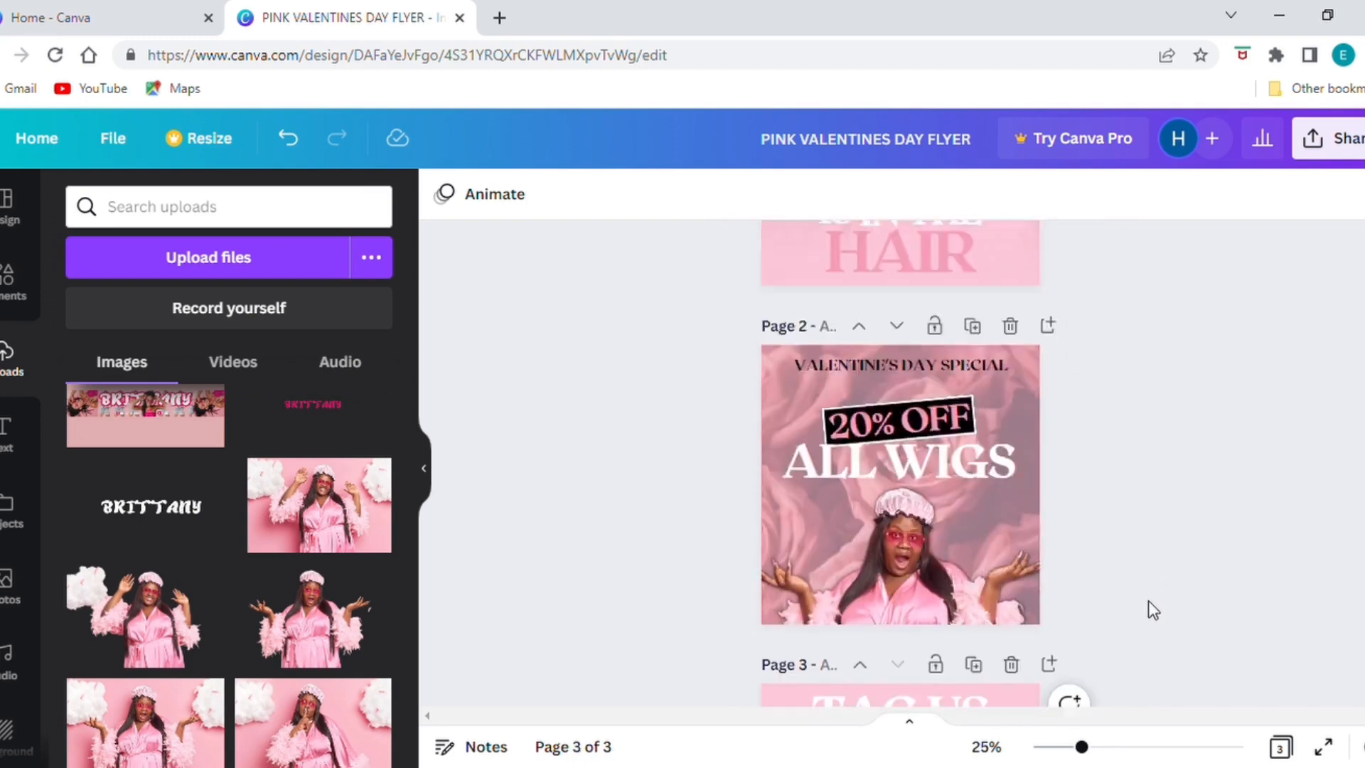
scroll(1149, 602, up, 1)
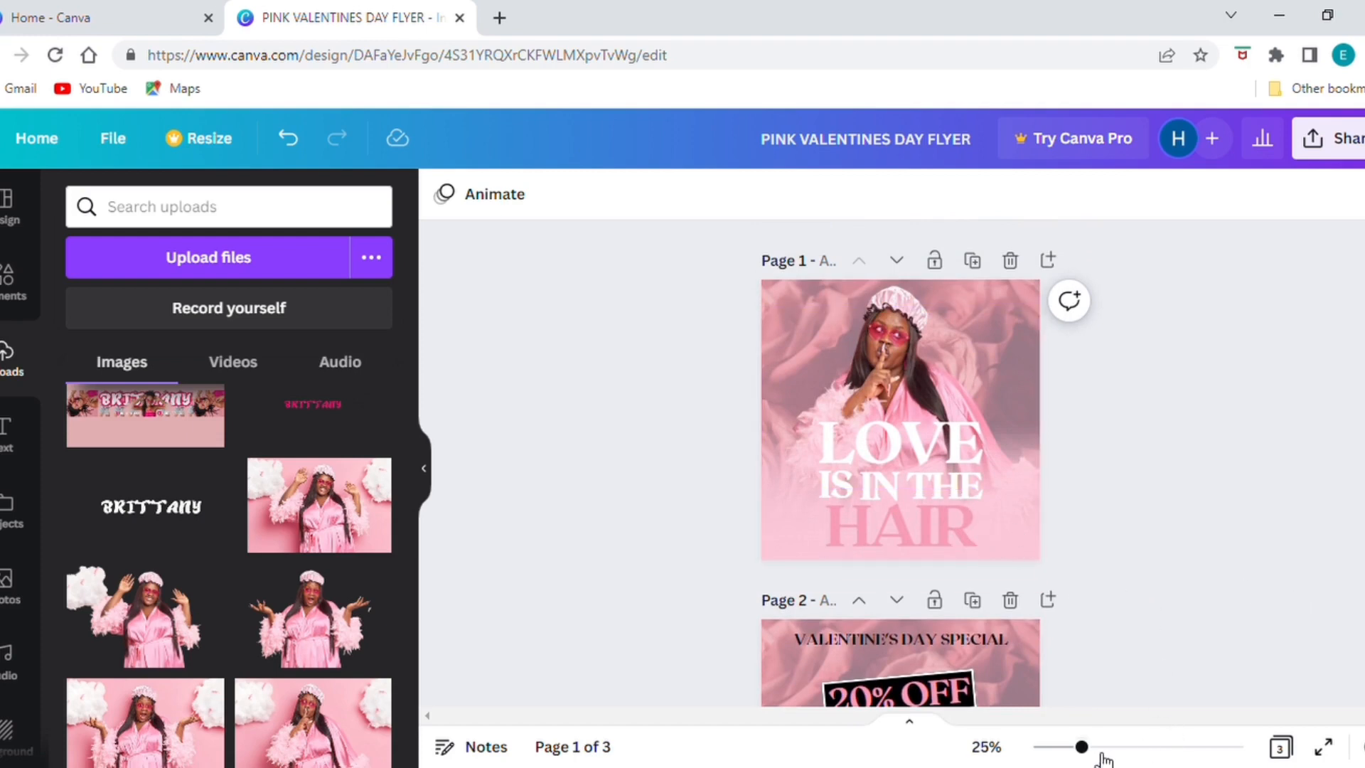
mouse_move(1093, 755)
mouse_down()
mouse_move(1107, 754)
mouse_move(1086, 758)
mouse_up()
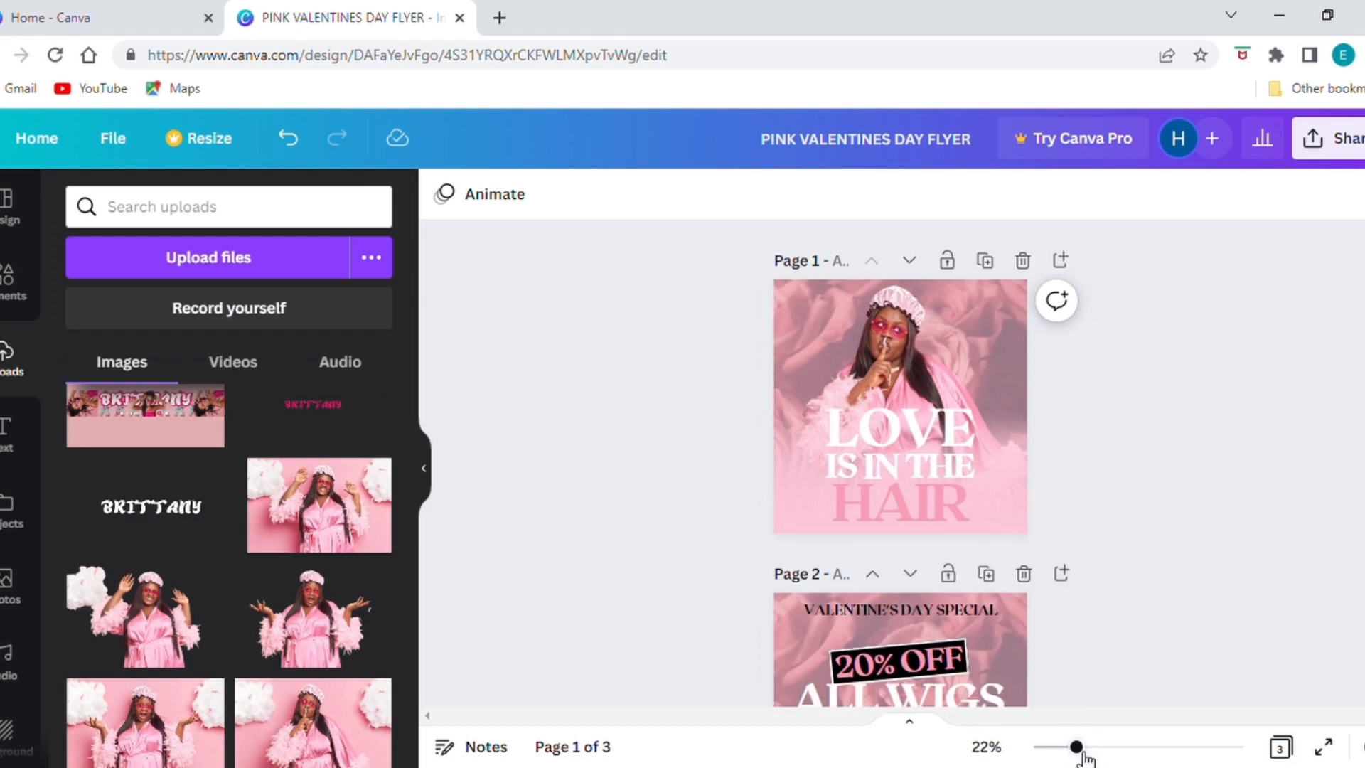